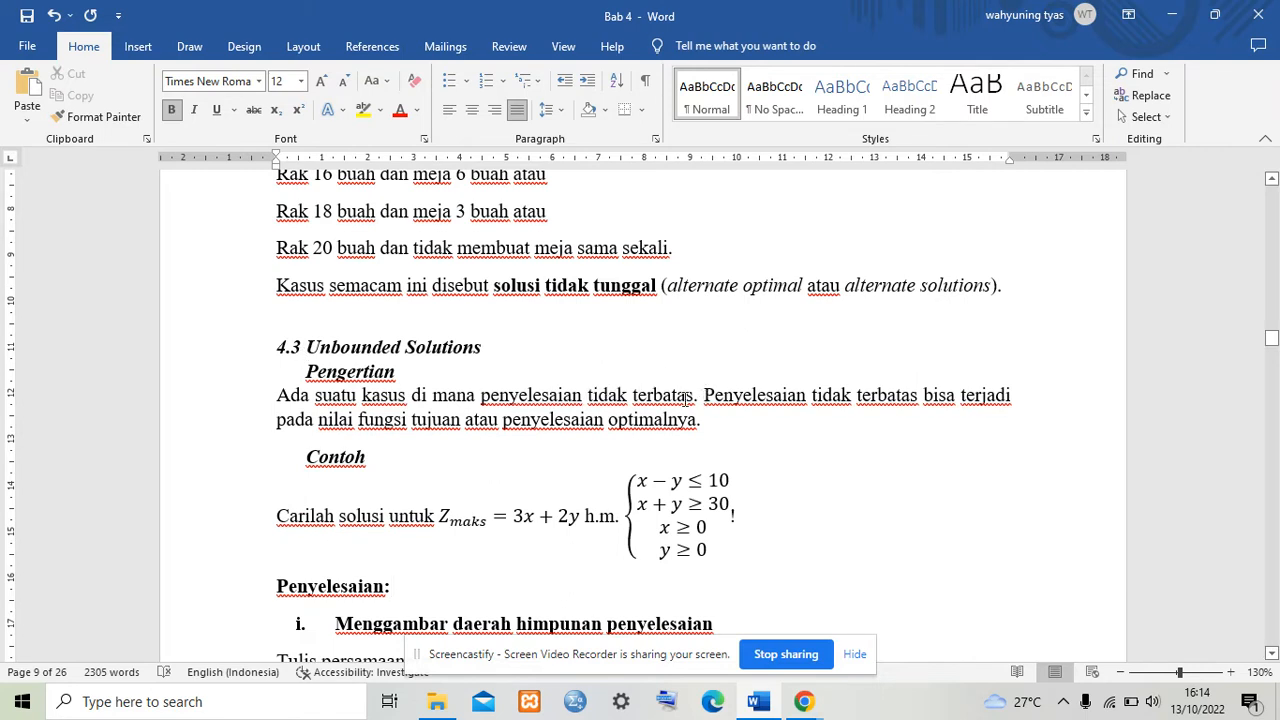
drag(703, 395, 478, 385)
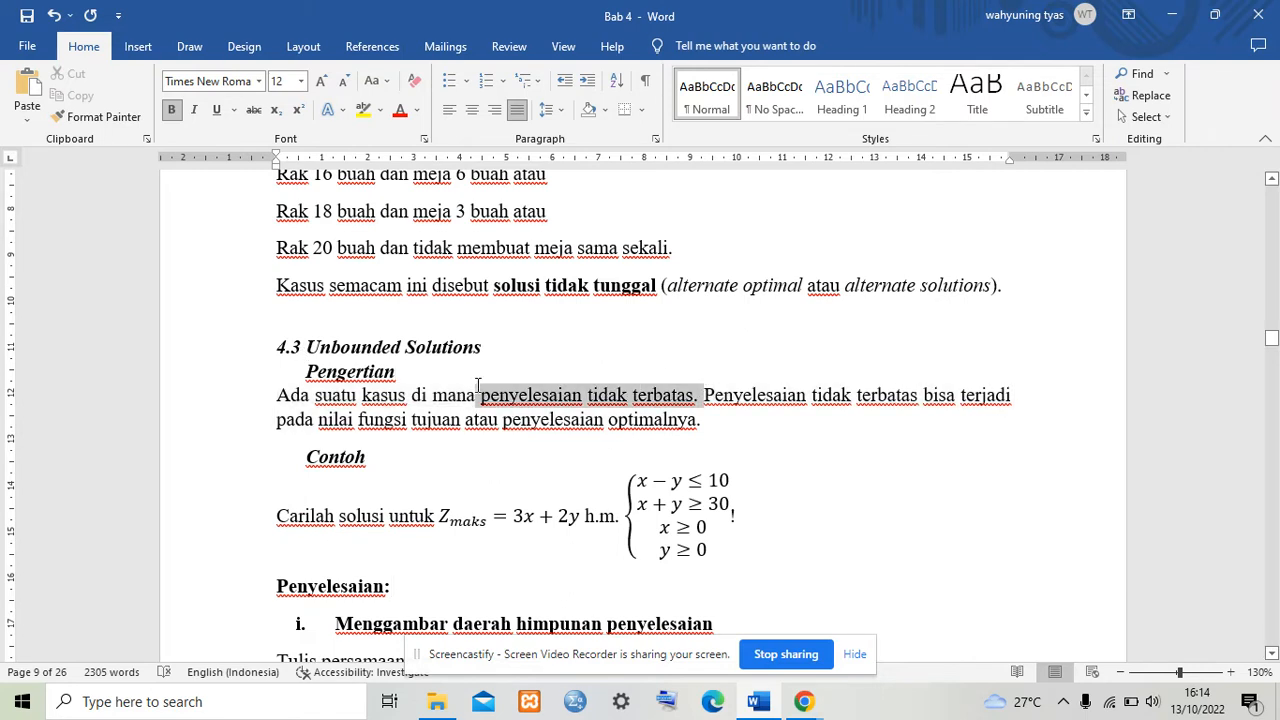
click(745, 421)
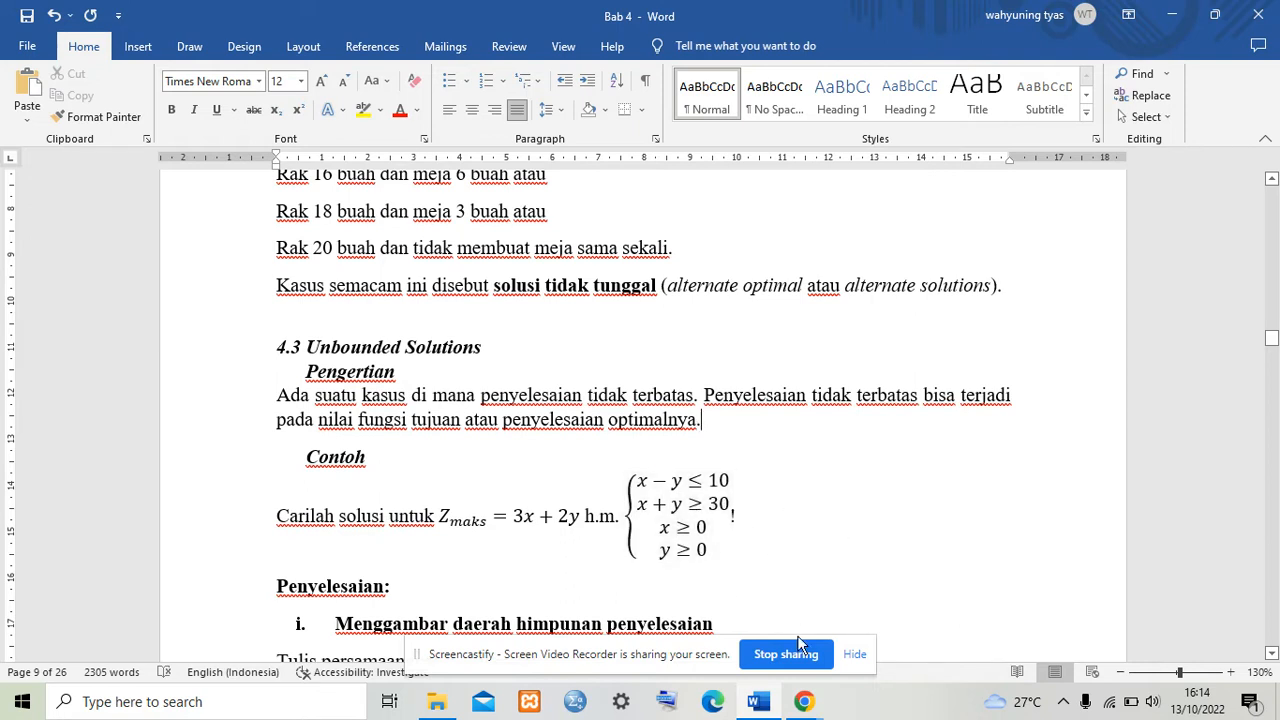
Step: Open GeoGebra Classic in the browser through a Google search for geogebra classic
mouse_move(803, 708)
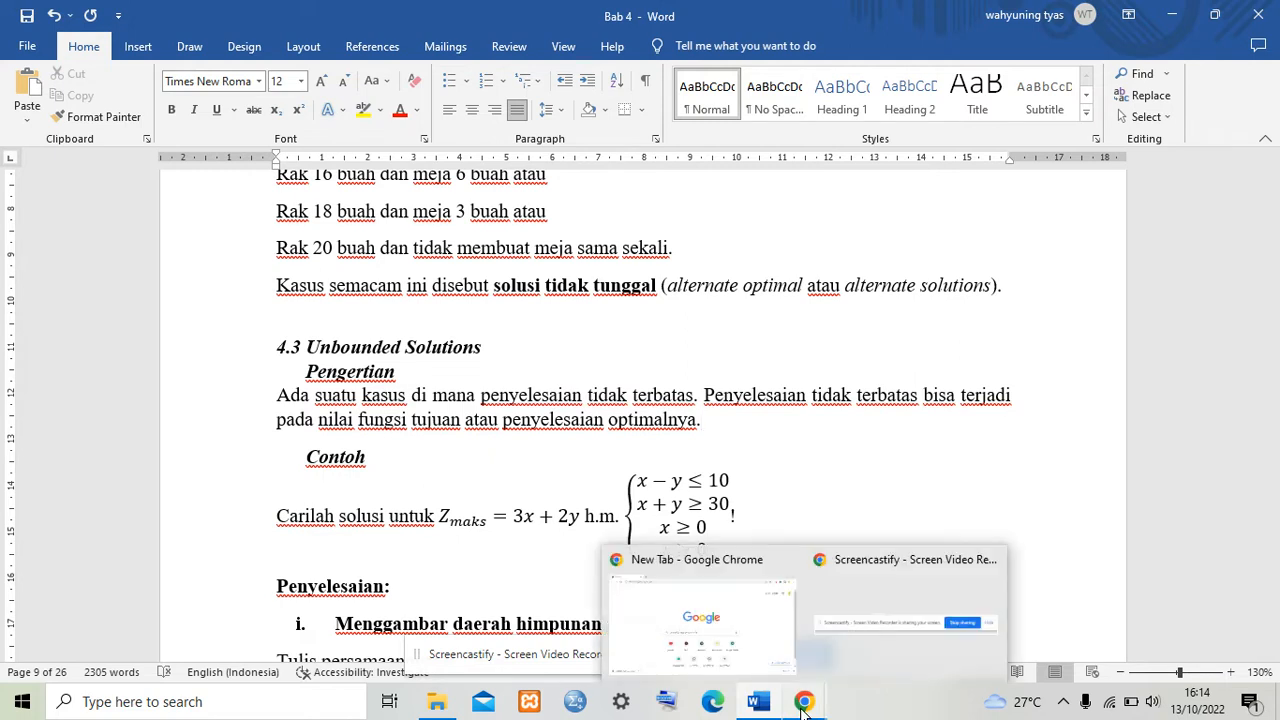
click(758, 653)
click(621, 397)
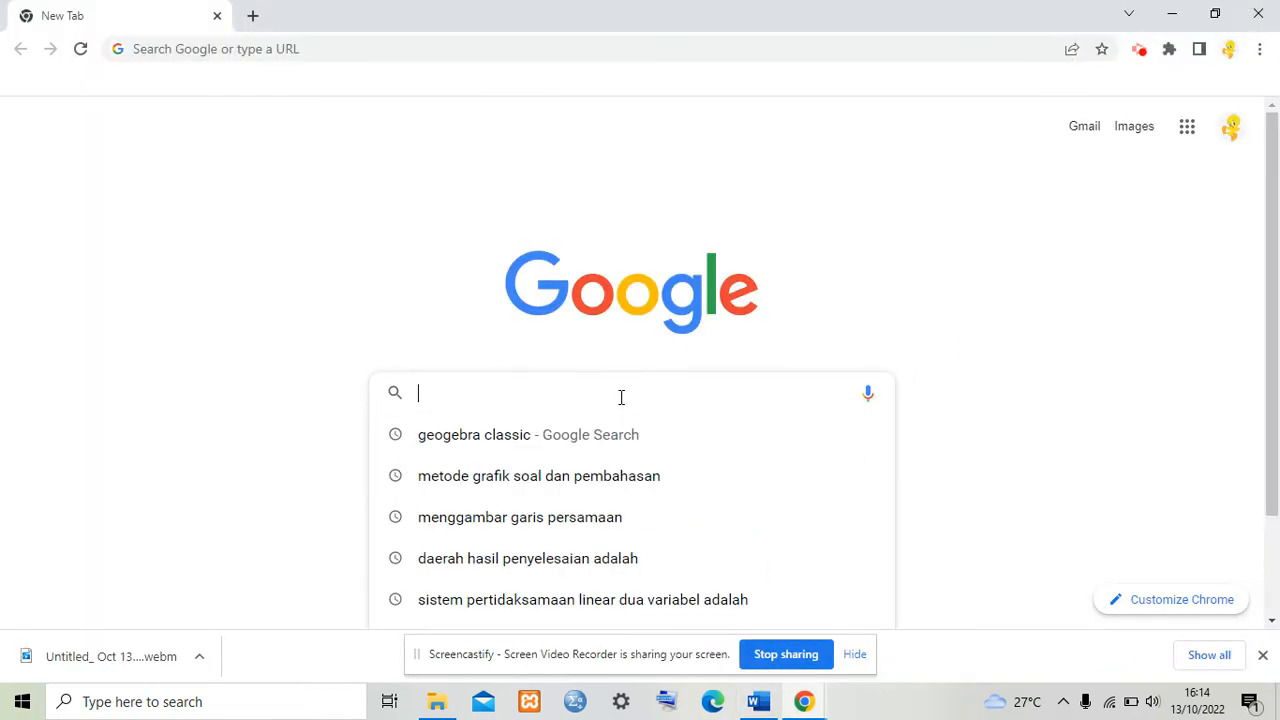
click(528, 444)
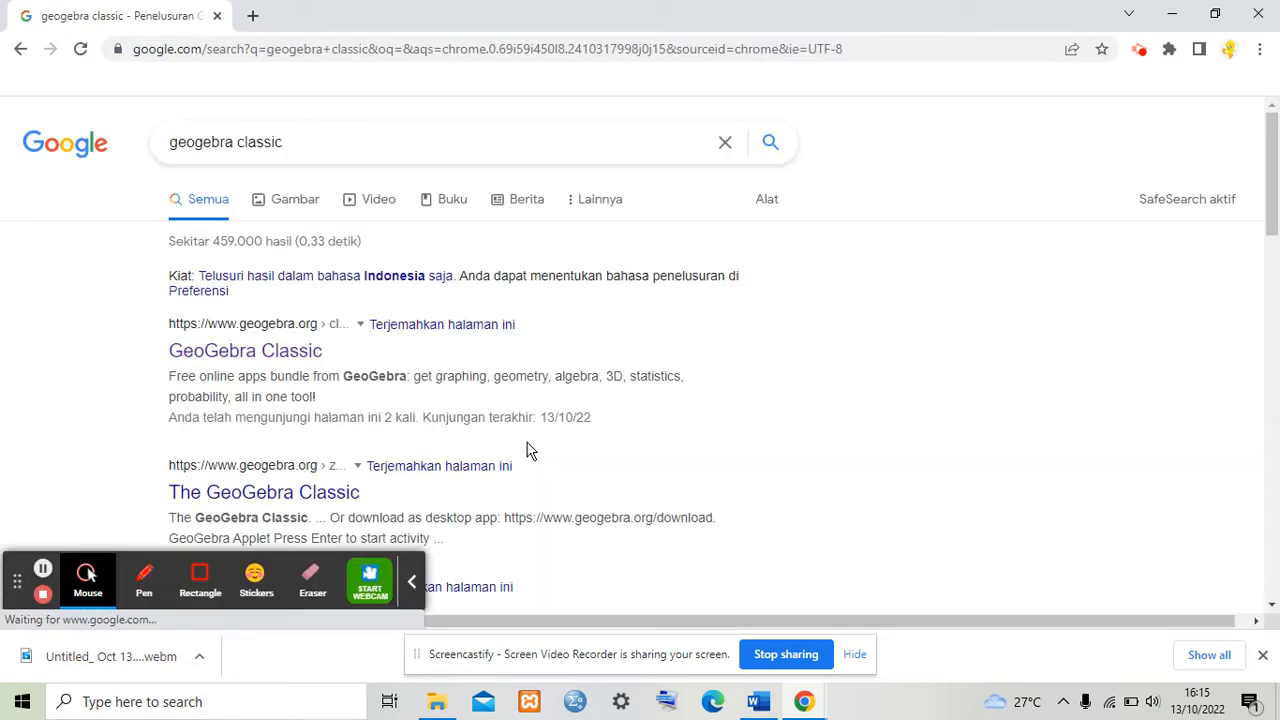
click(287, 357)
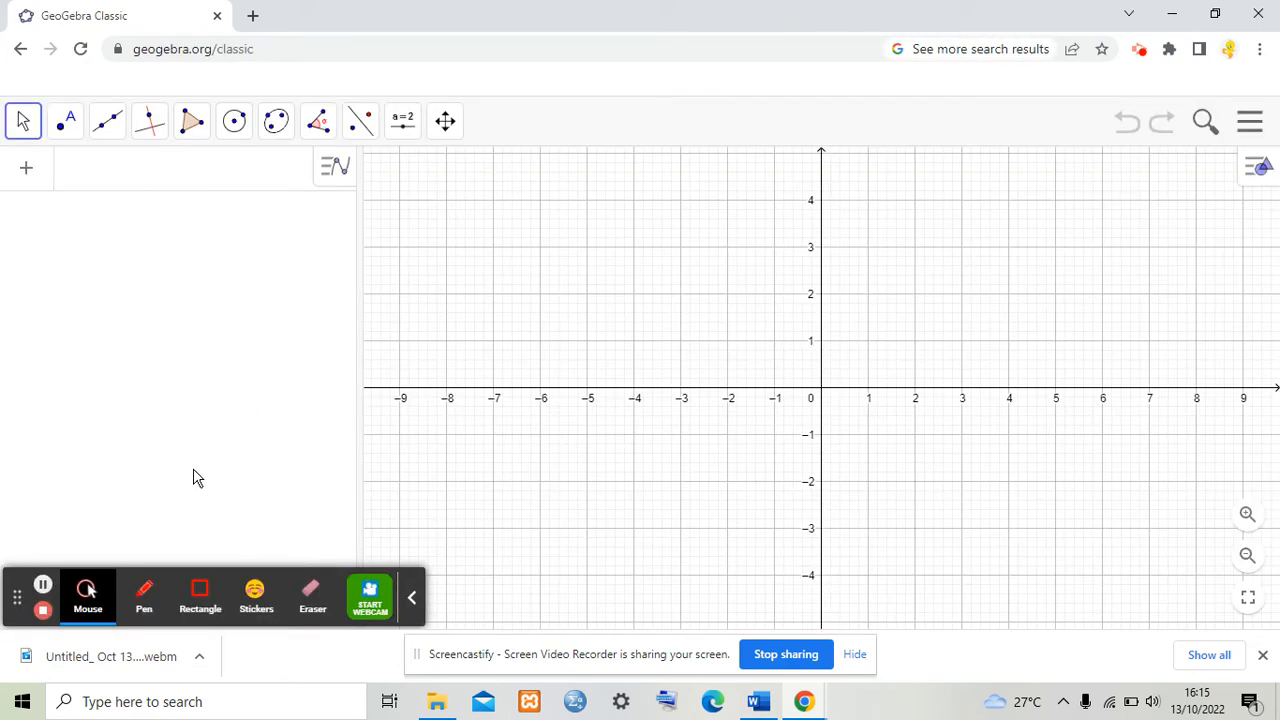
Step: Check the example's constraint system in the Word document and return to GeoGebra
drag(17, 598, 46, 23)
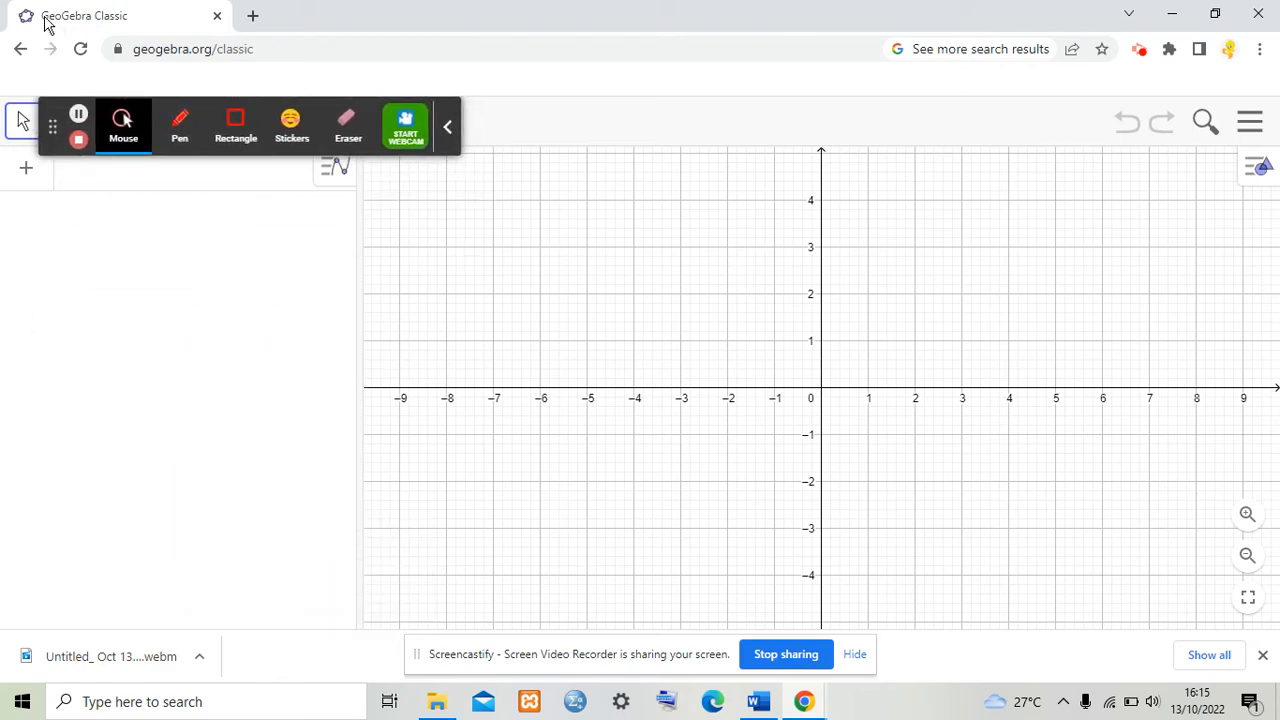
click(206, 183)
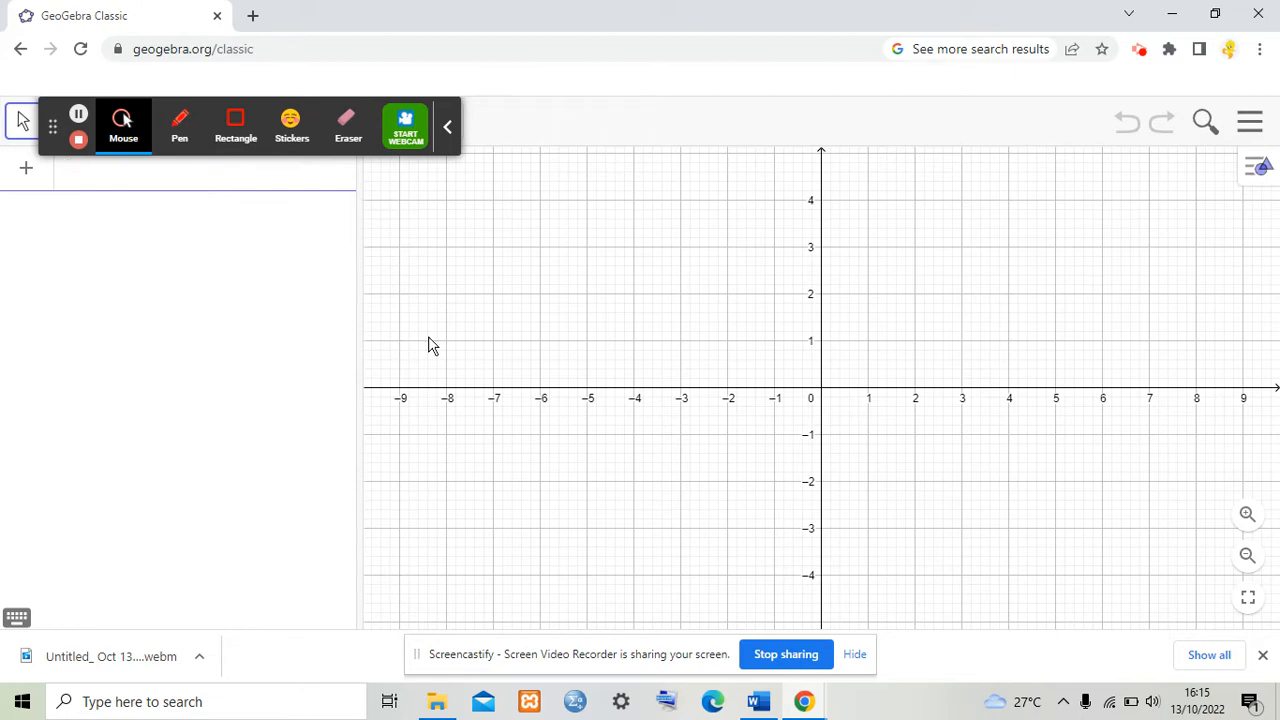
click(766, 708)
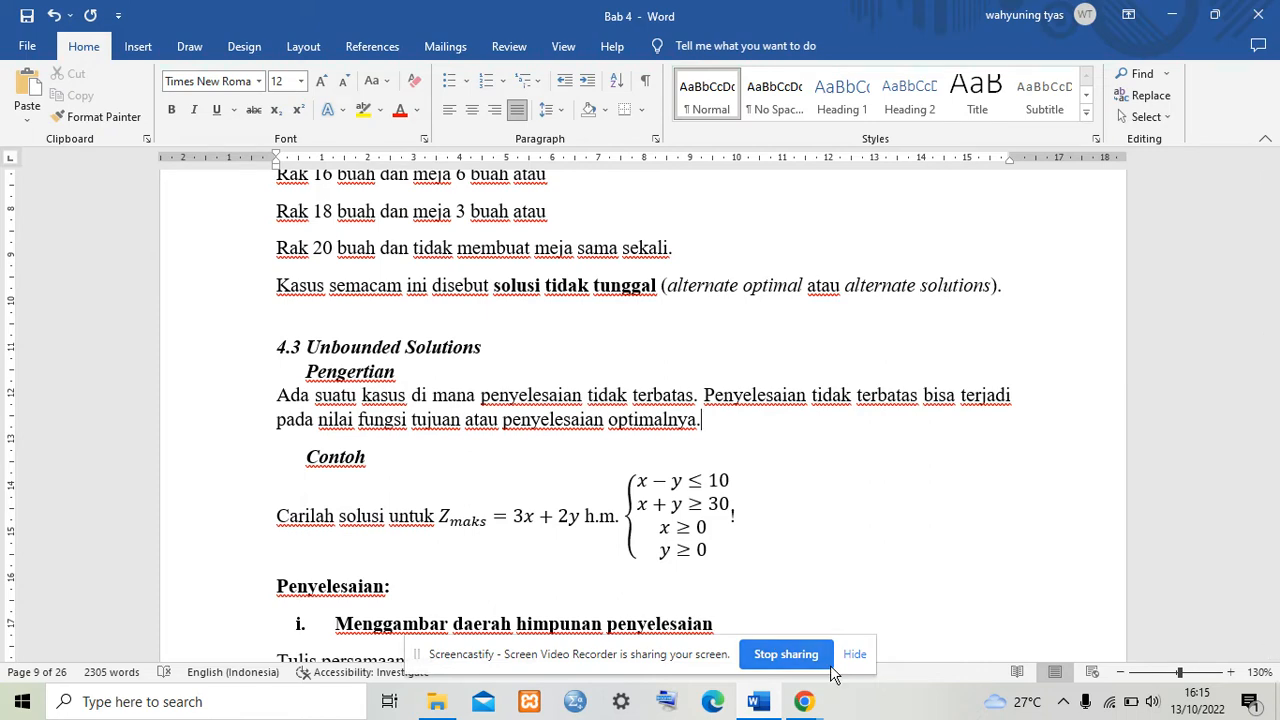
mouse_move(810, 705)
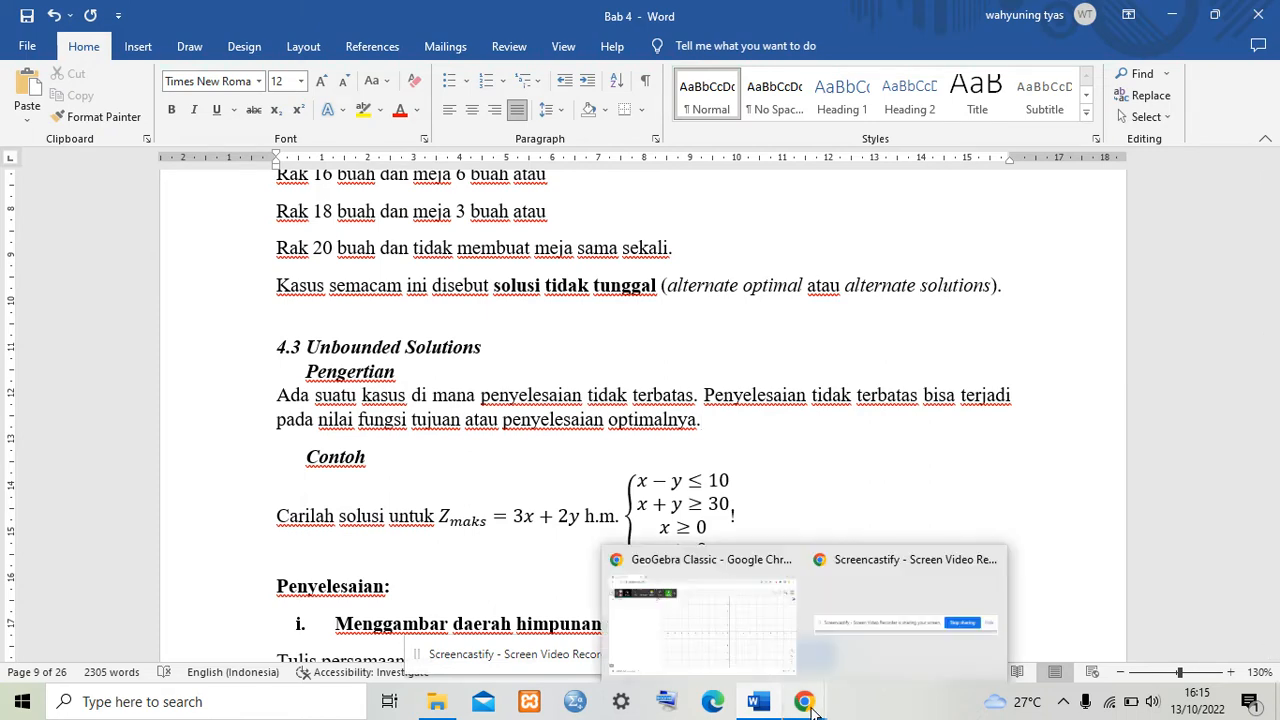
click(728, 665)
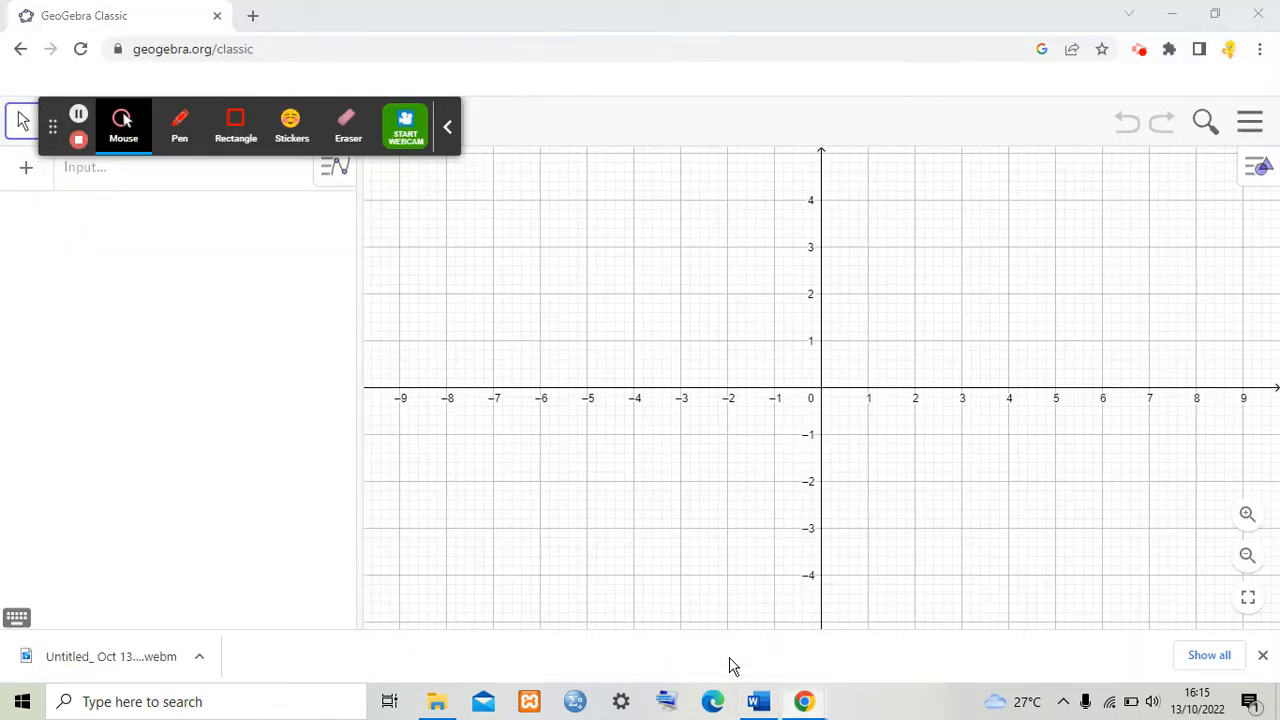
Step: Enter the inequality x-y<=10 in the algebra input
click(130, 178)
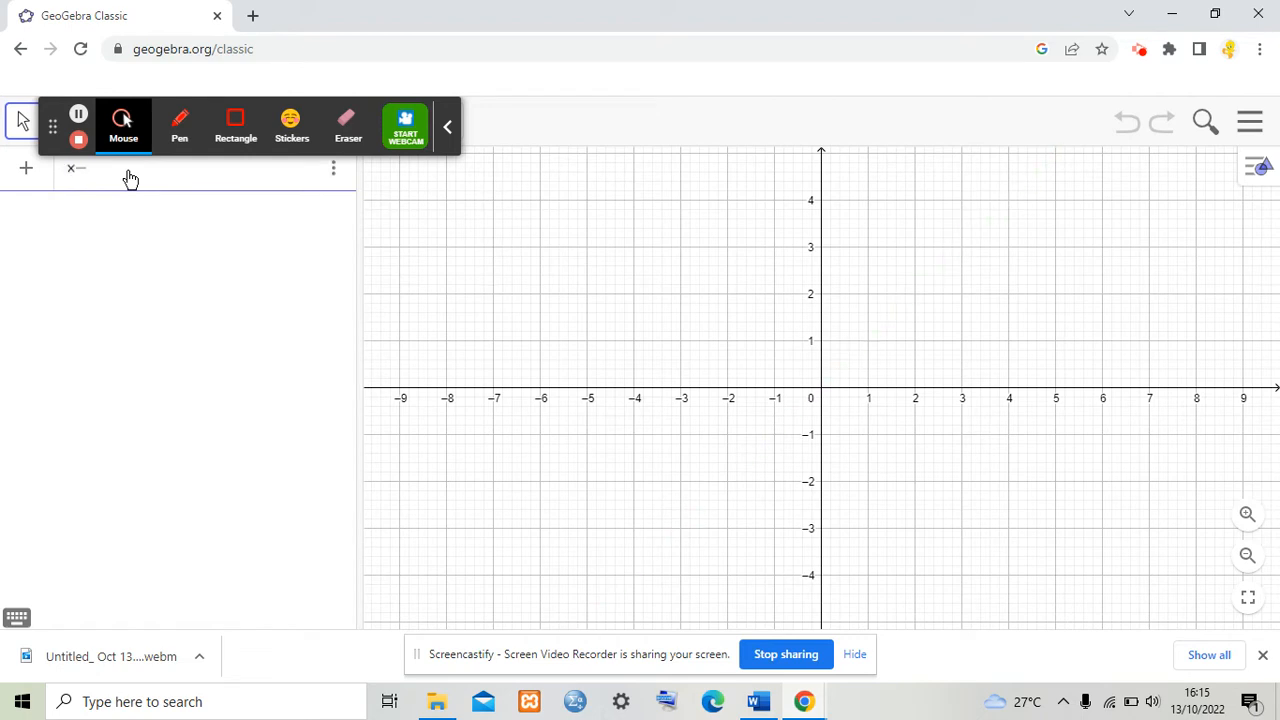
text(x-y<=1)
text(0)
key(Return)
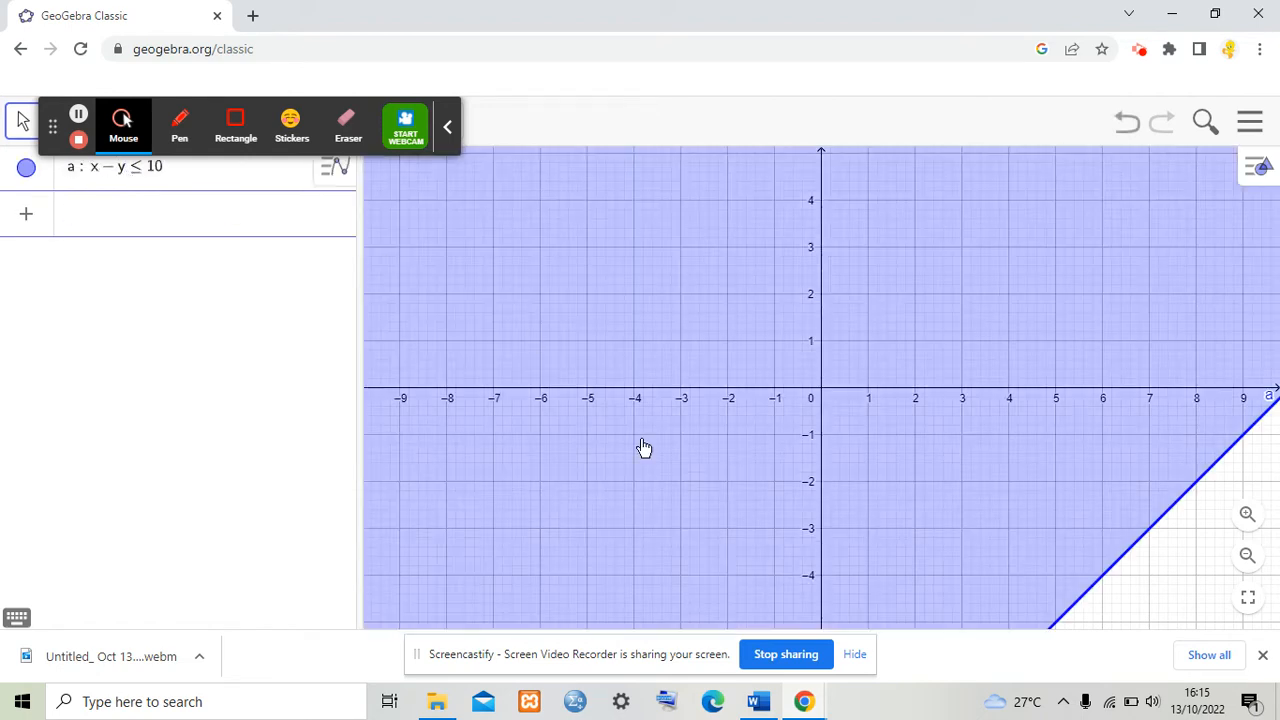
Step: Review the constraints in the Word document again and come back to GeoGebra
click(757, 703)
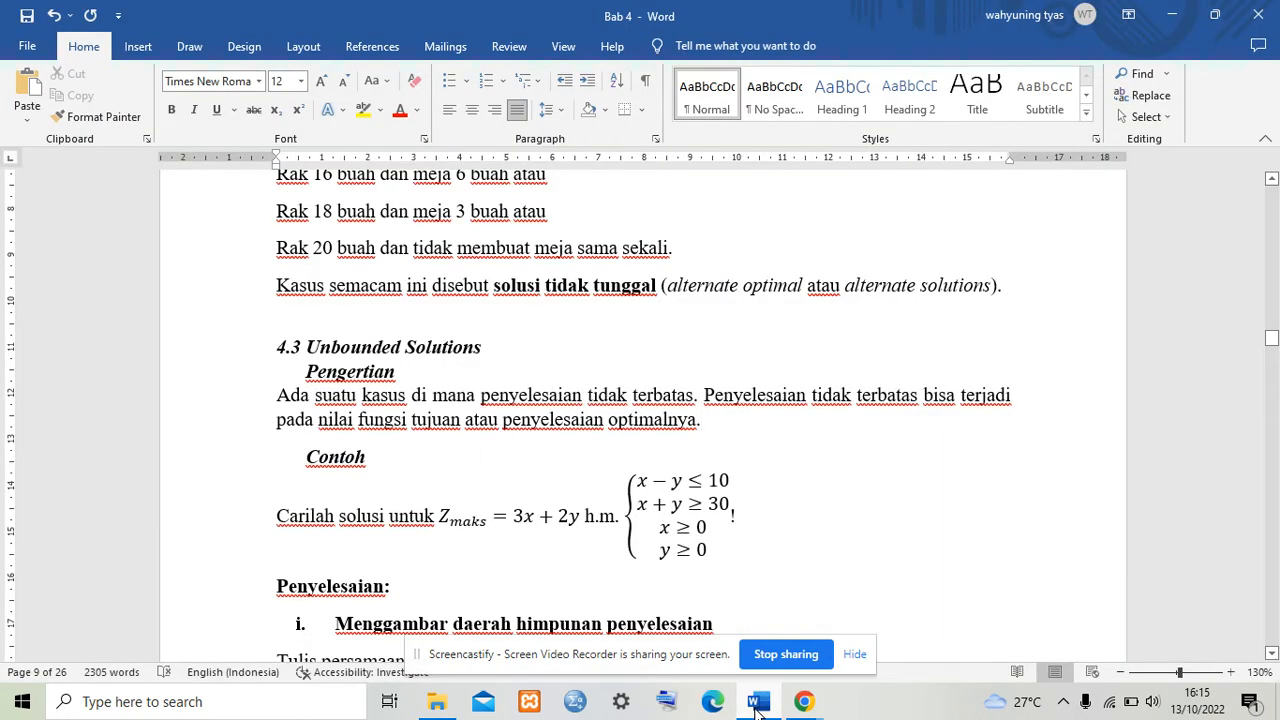
mouse_move(803, 703)
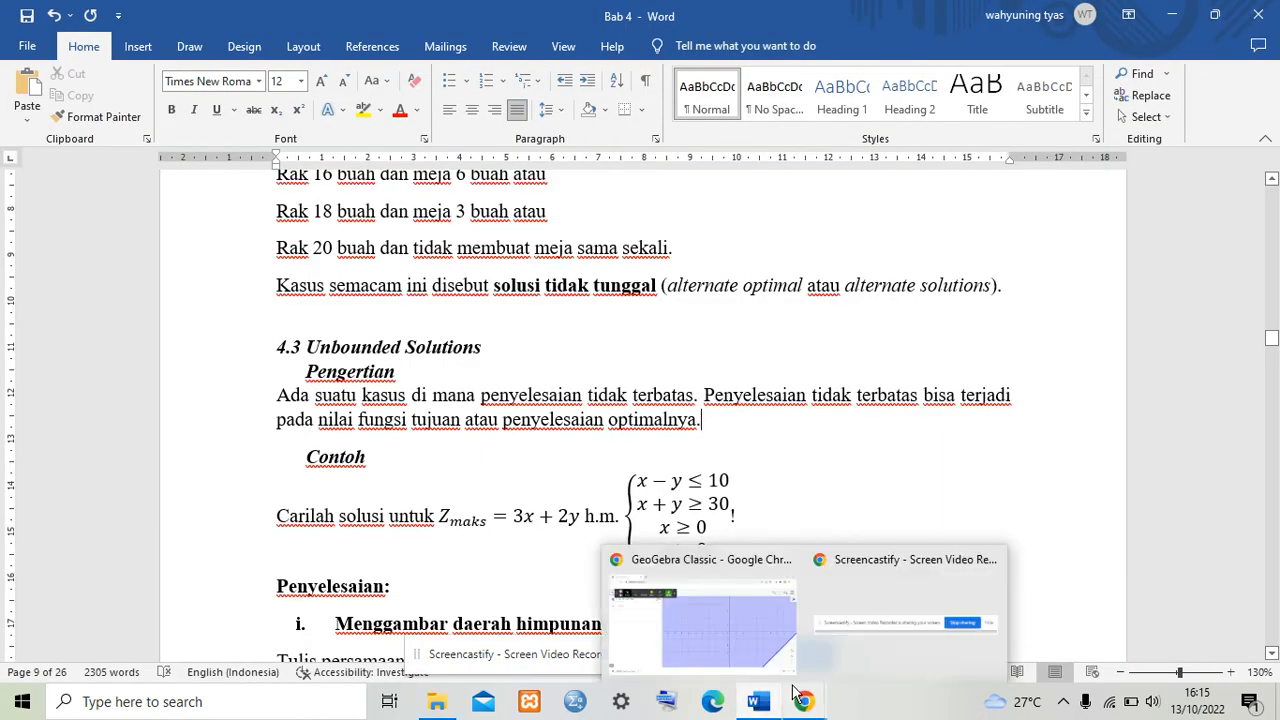
click(701, 603)
Step: Enter the inequality x+3y>=30 as a second algebra entry
click(181, 222)
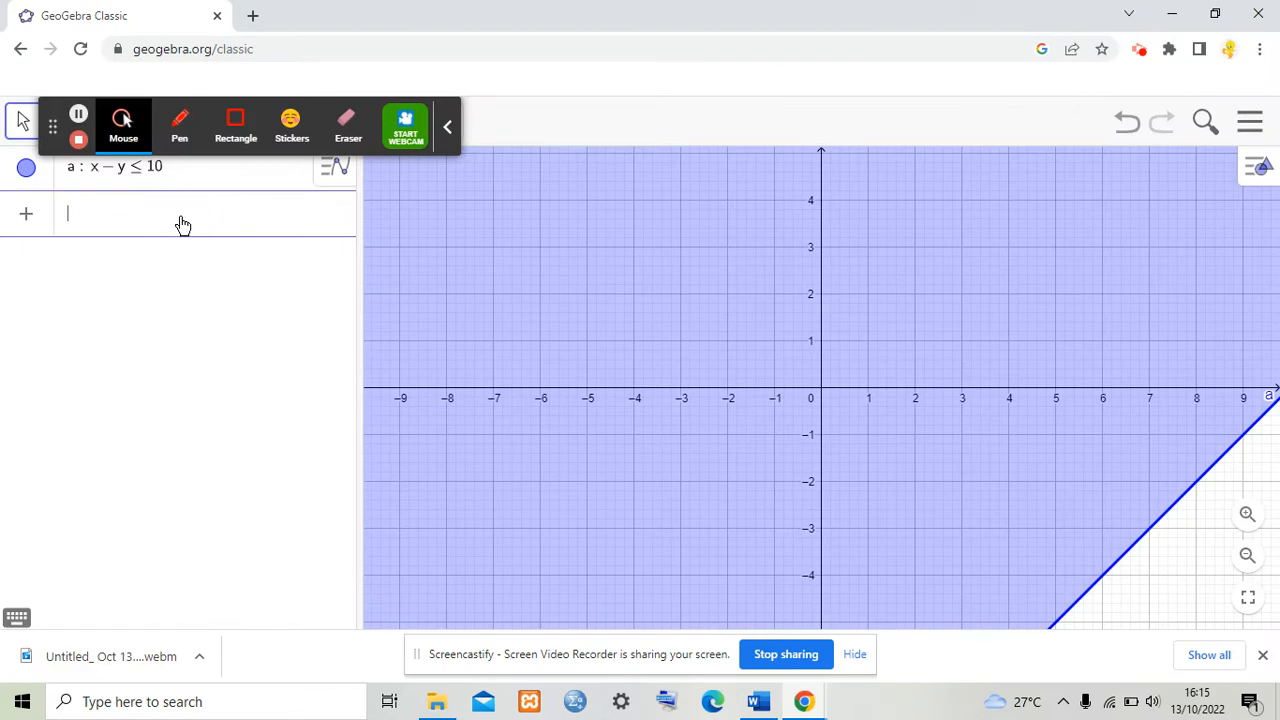
text(x+3y>=30)
key(Return)
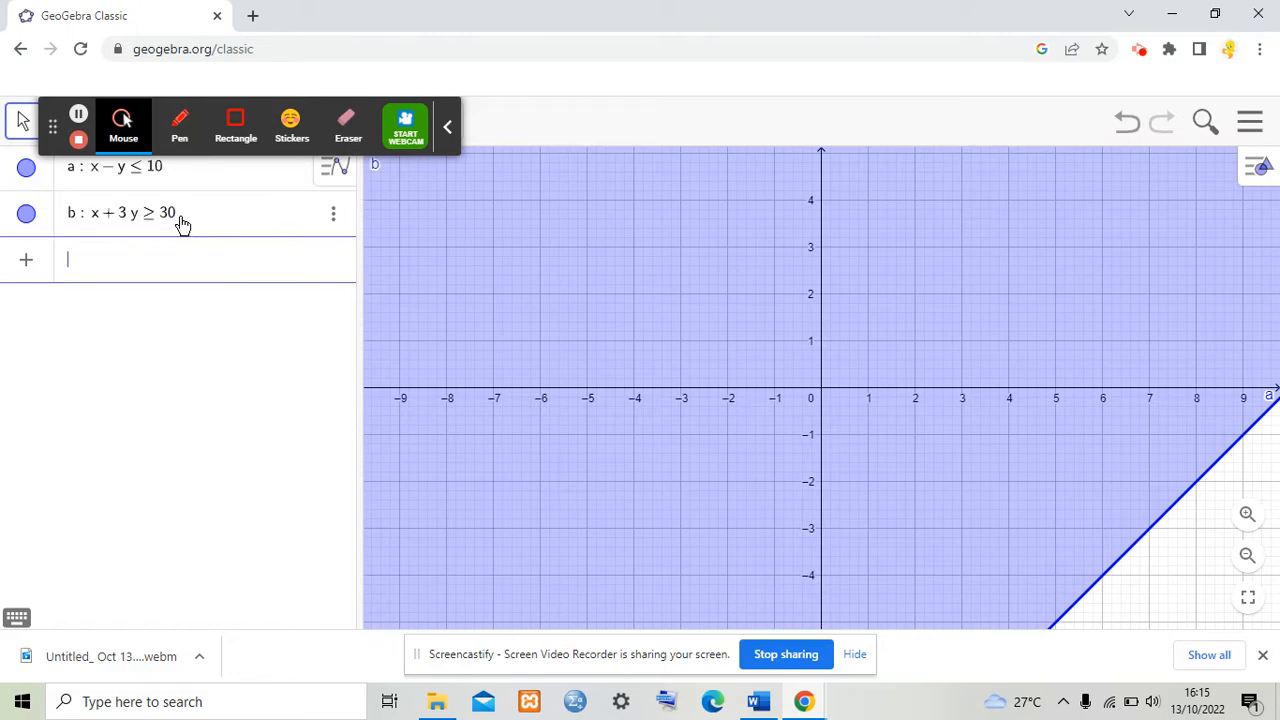
Step: Enter the non-negativity inequalities x>=0 and y>=0
text(x )
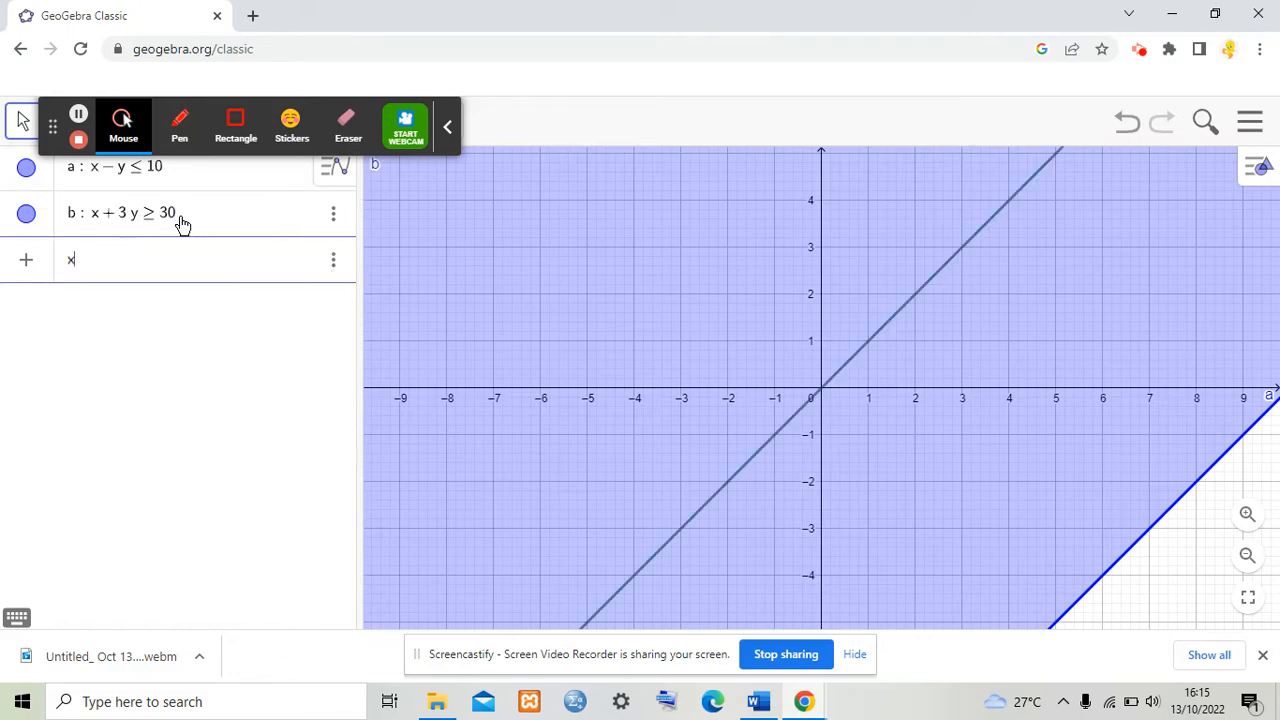
text(>)
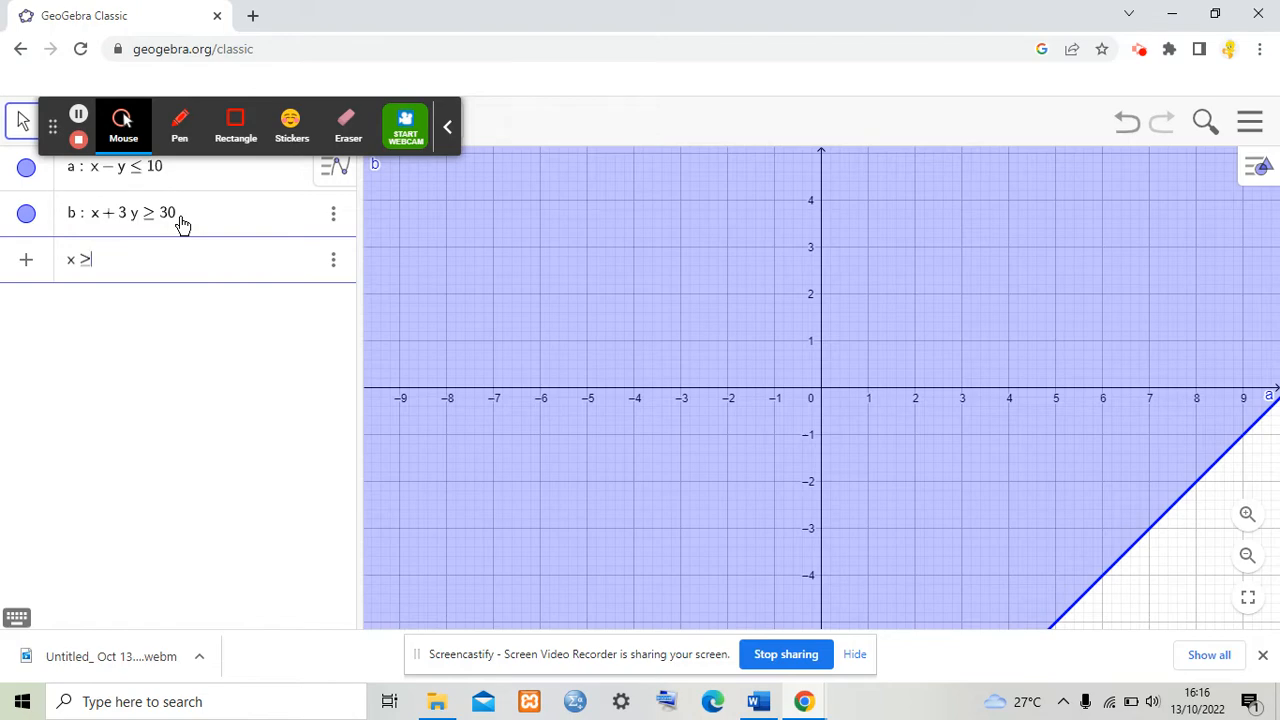
text(0)
key(Return)
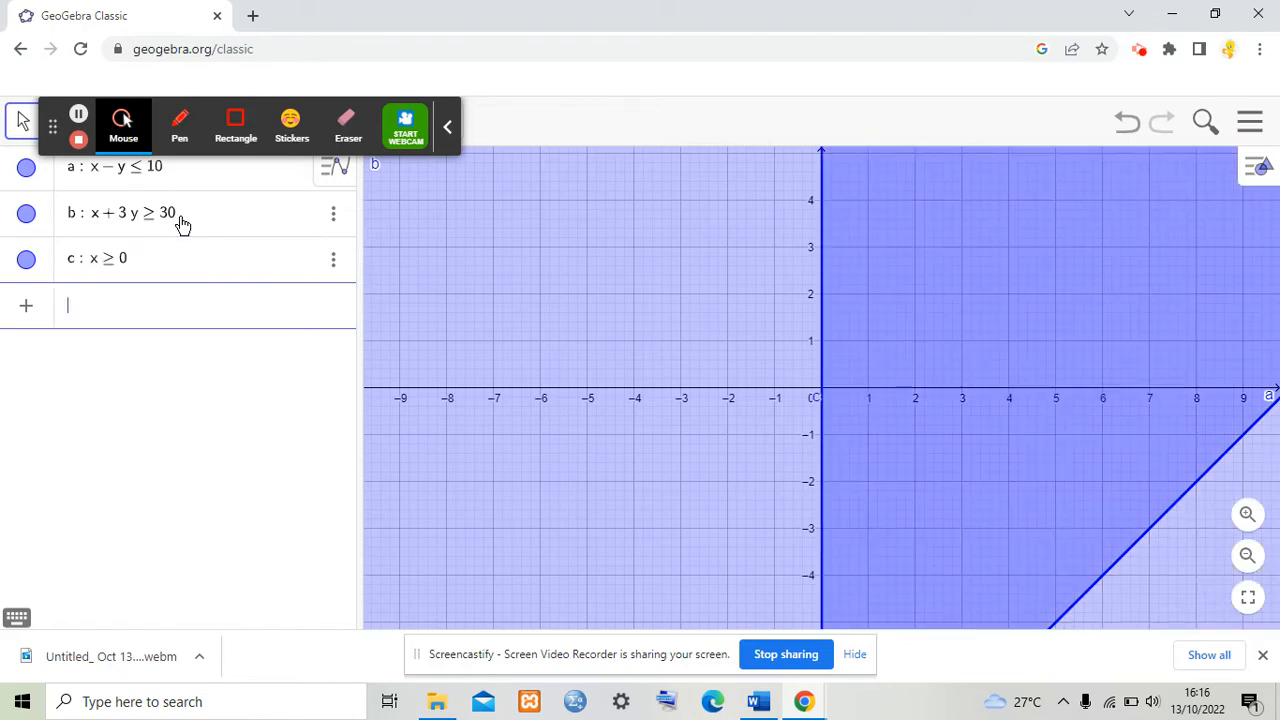
text(y)
text(>=0)
key(Return)
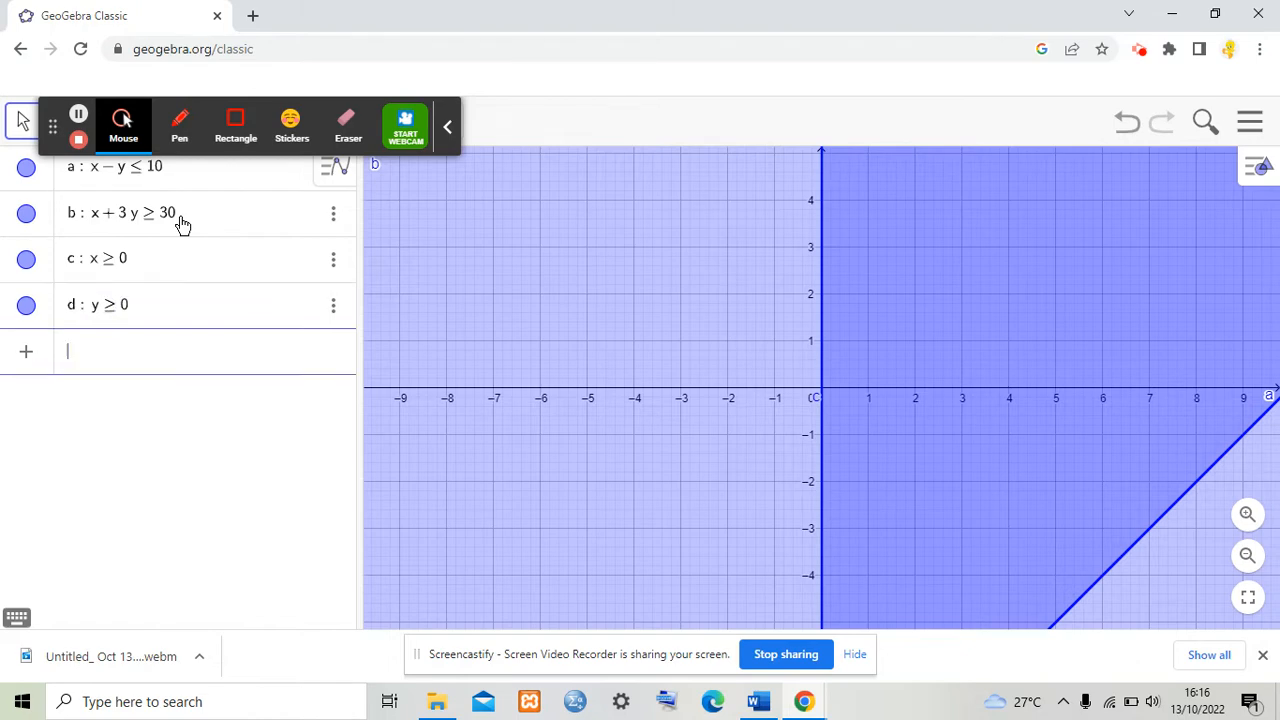
Step: Open the settings of inequality a and set its label to show Name & Value
click(331, 168)
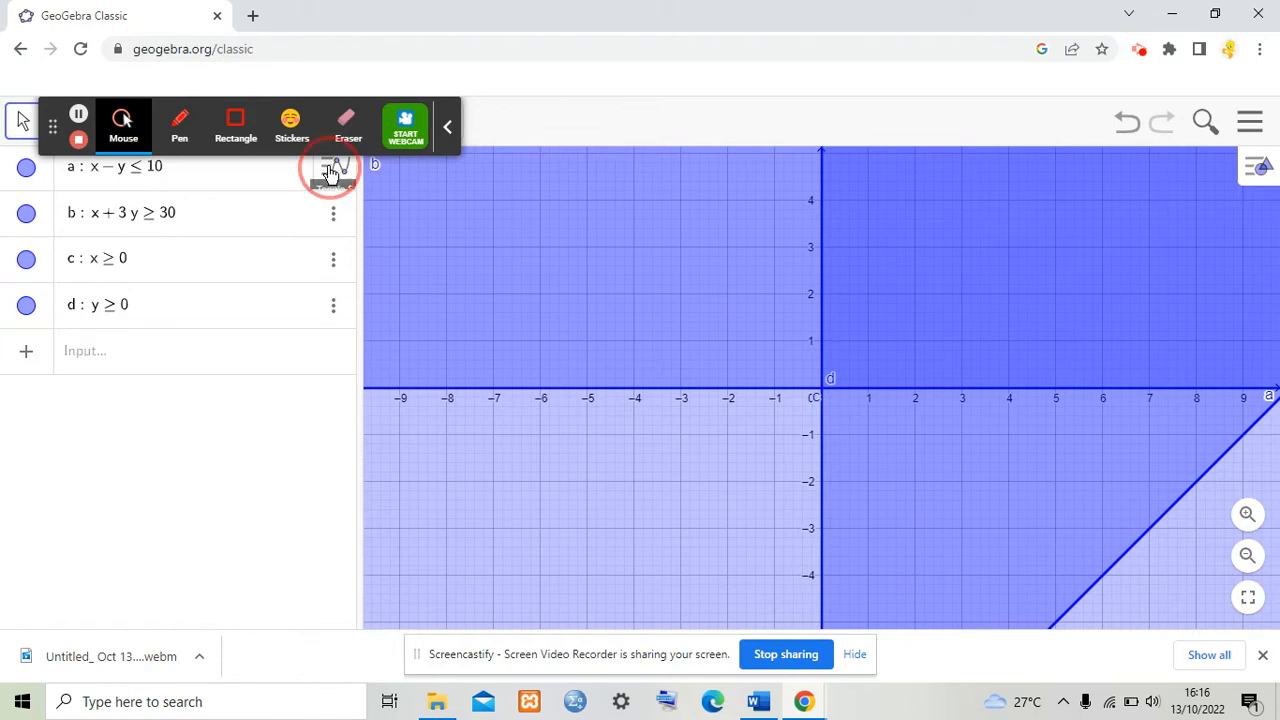
click(333, 218)
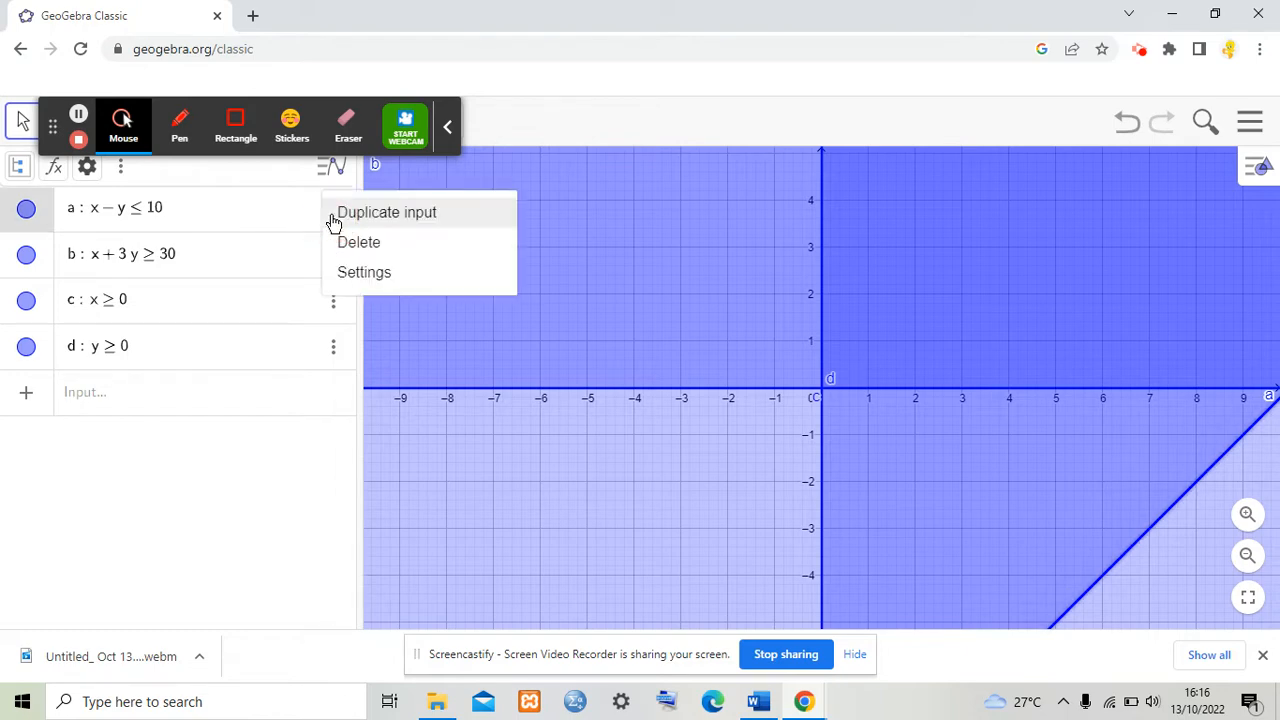
click(350, 274)
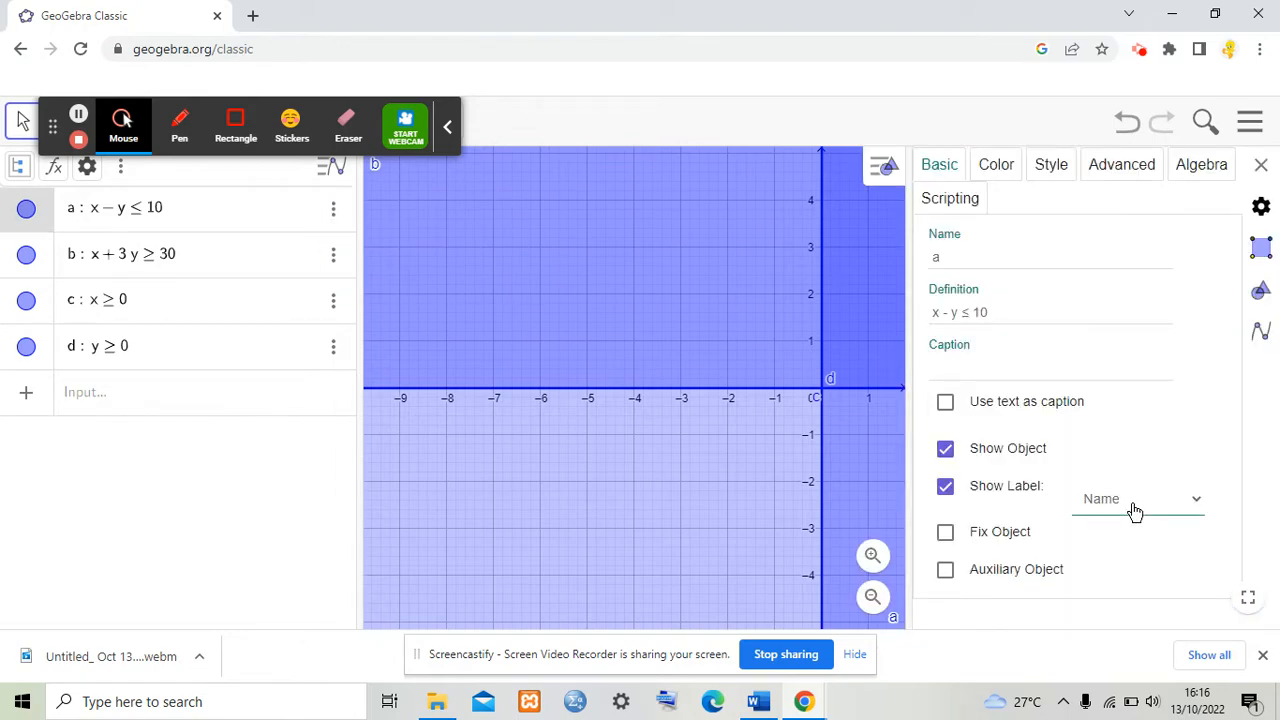
click(1133, 509)
click(1130, 541)
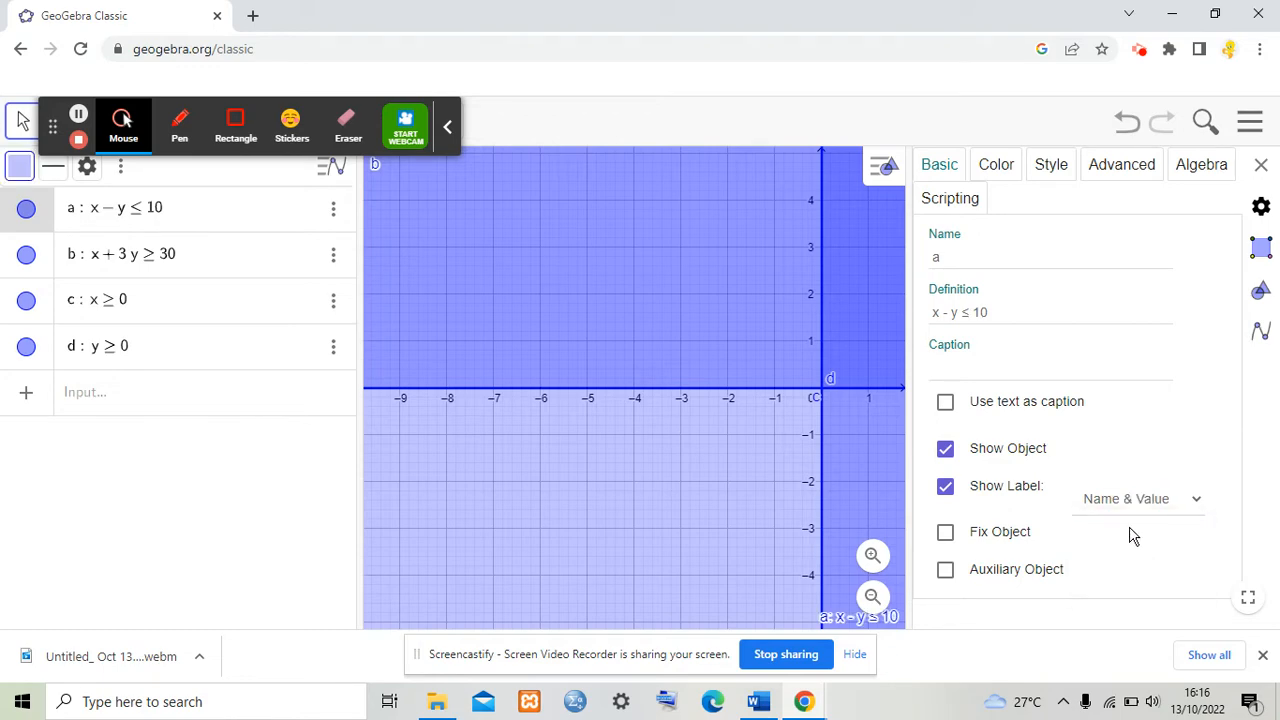
Step: Color inequality a light pink and turn on Inverse Filling, then close the settings
click(1008, 170)
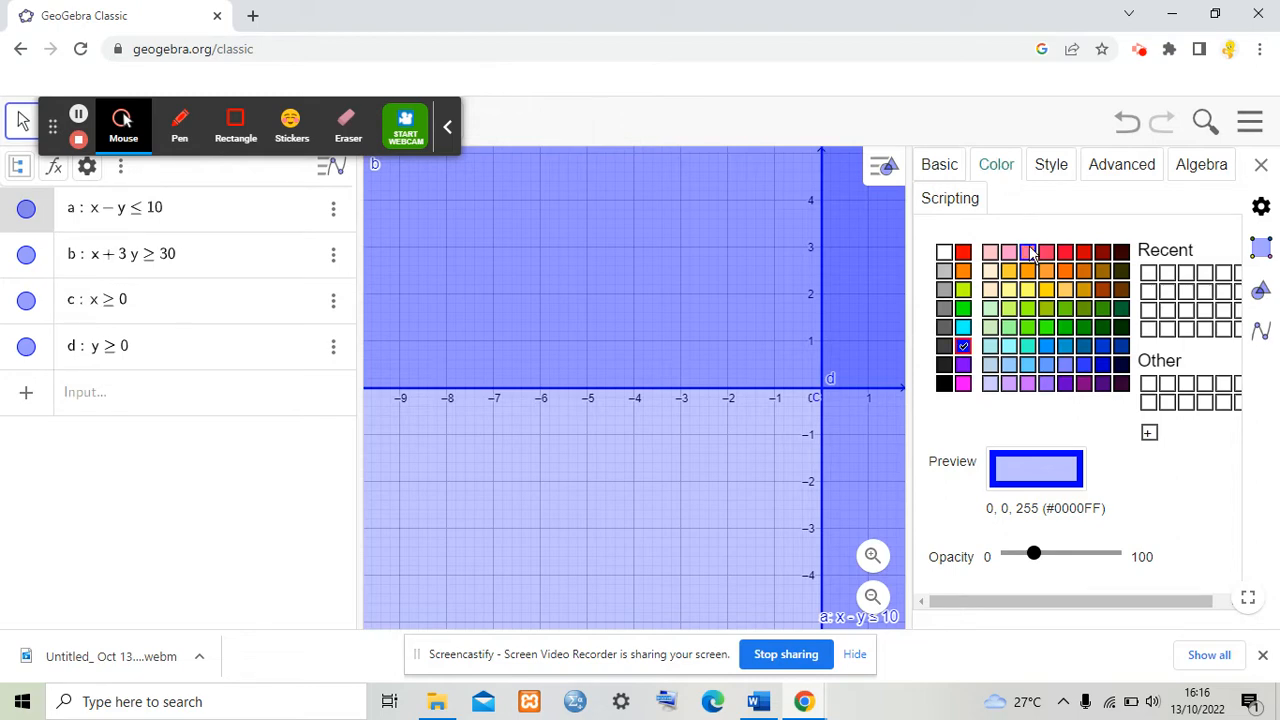
click(1027, 251)
click(1051, 166)
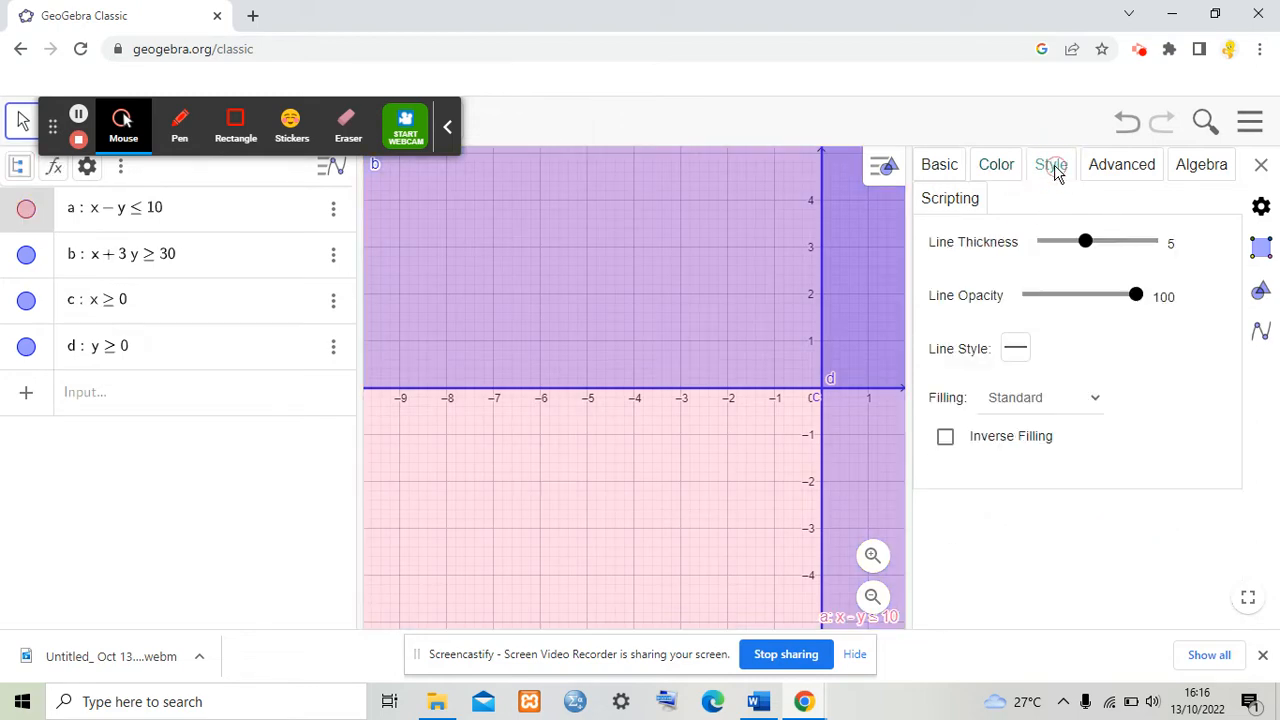
click(945, 437)
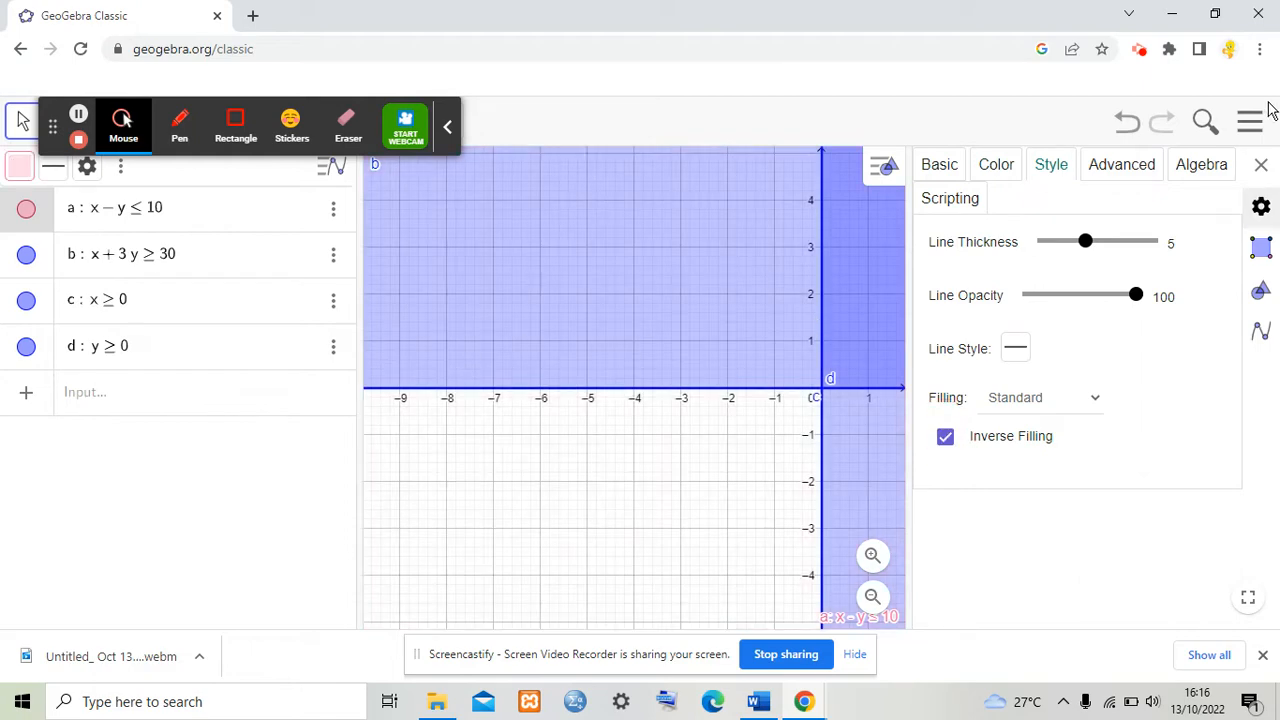
click(1262, 167)
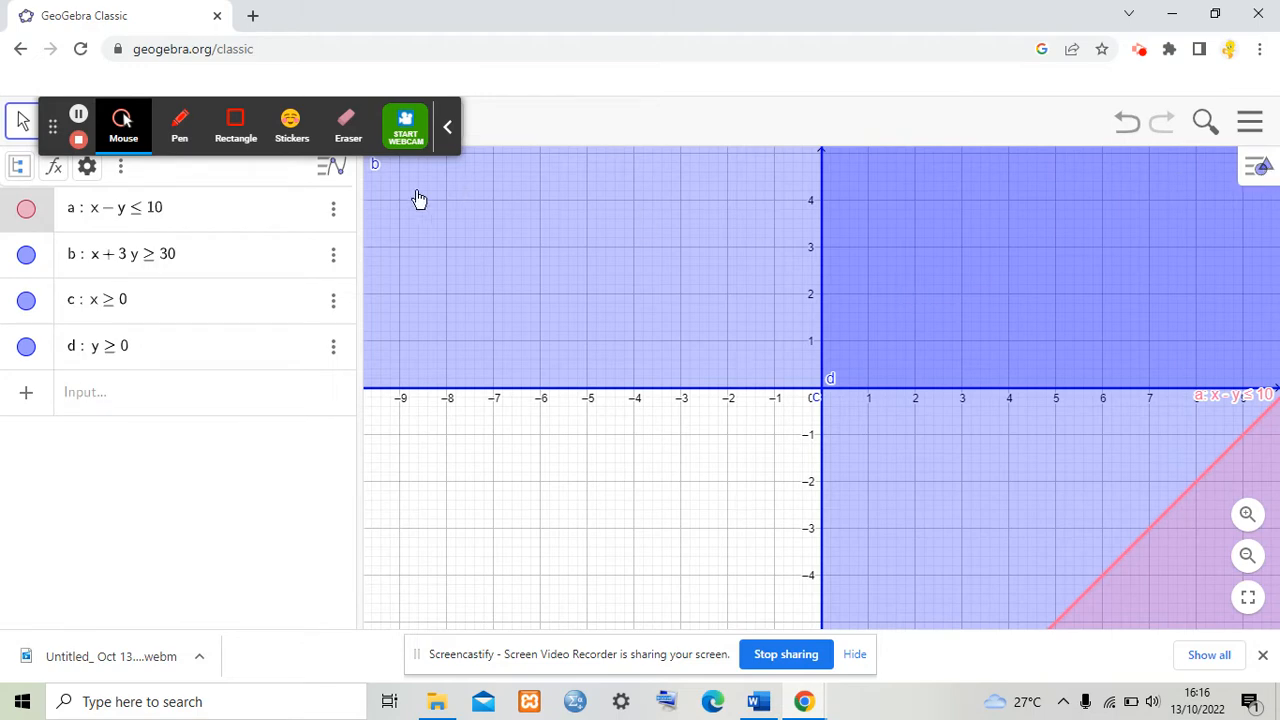
Step: Open the settings of inequality b and set its label to show Name & Value
click(333, 254)
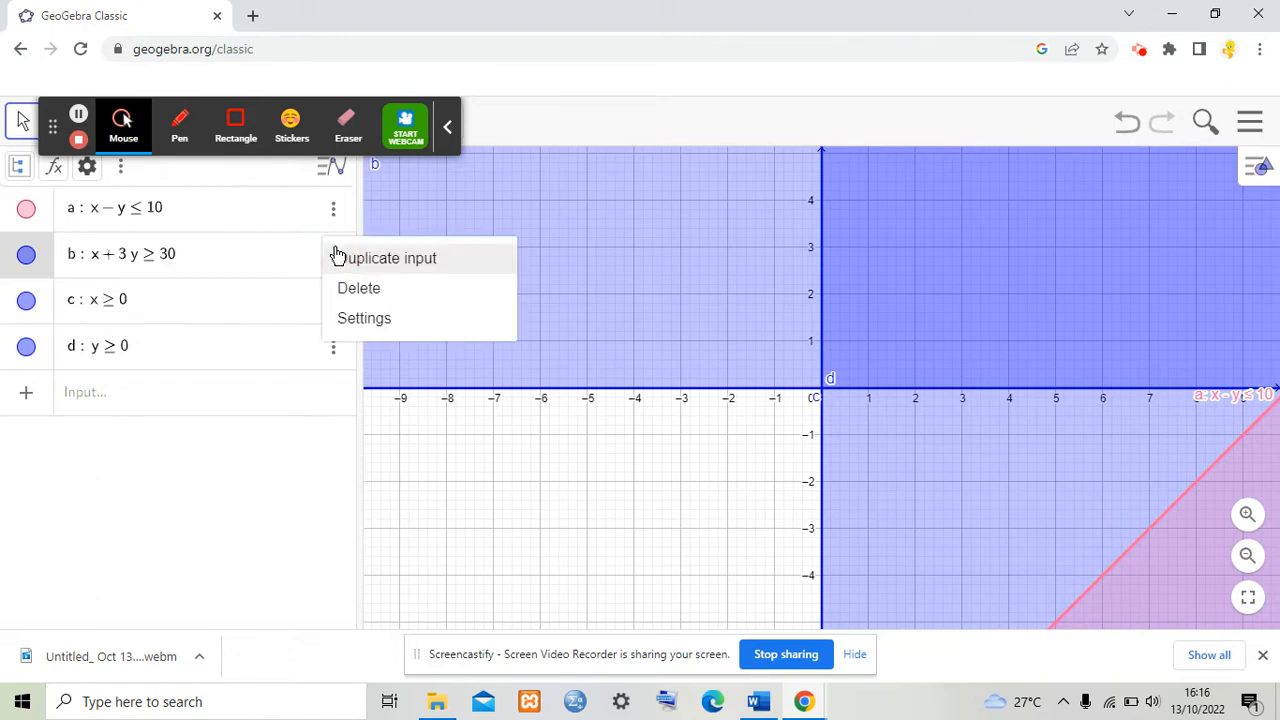
click(375, 318)
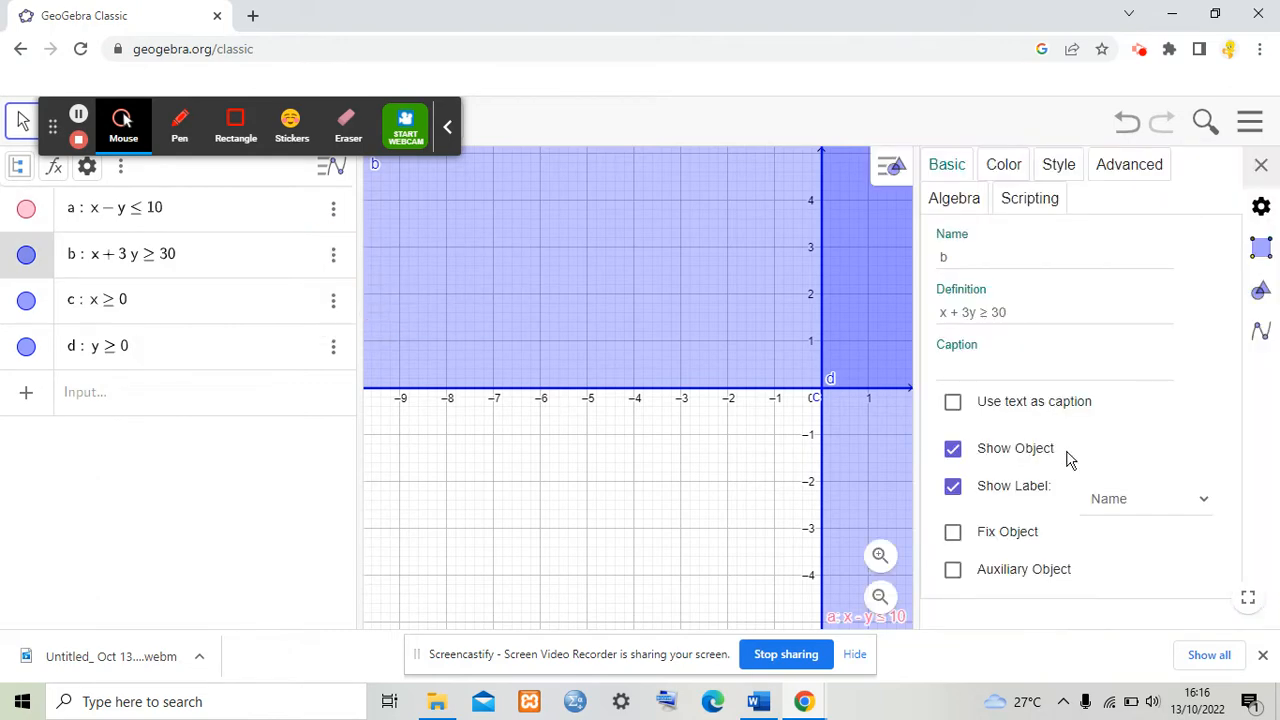
click(1151, 508)
click(1168, 542)
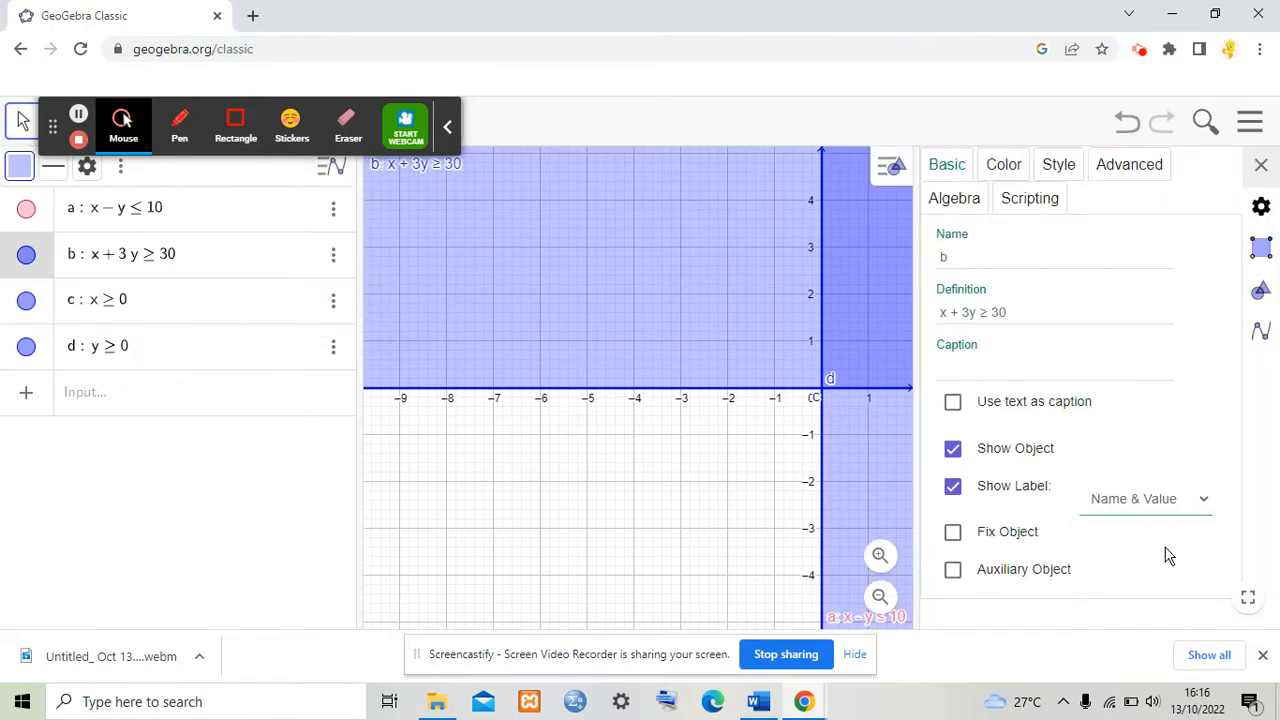
Step: Color inequality b turquoise and turn on Inverse Filling, then close the settings
click(1004, 168)
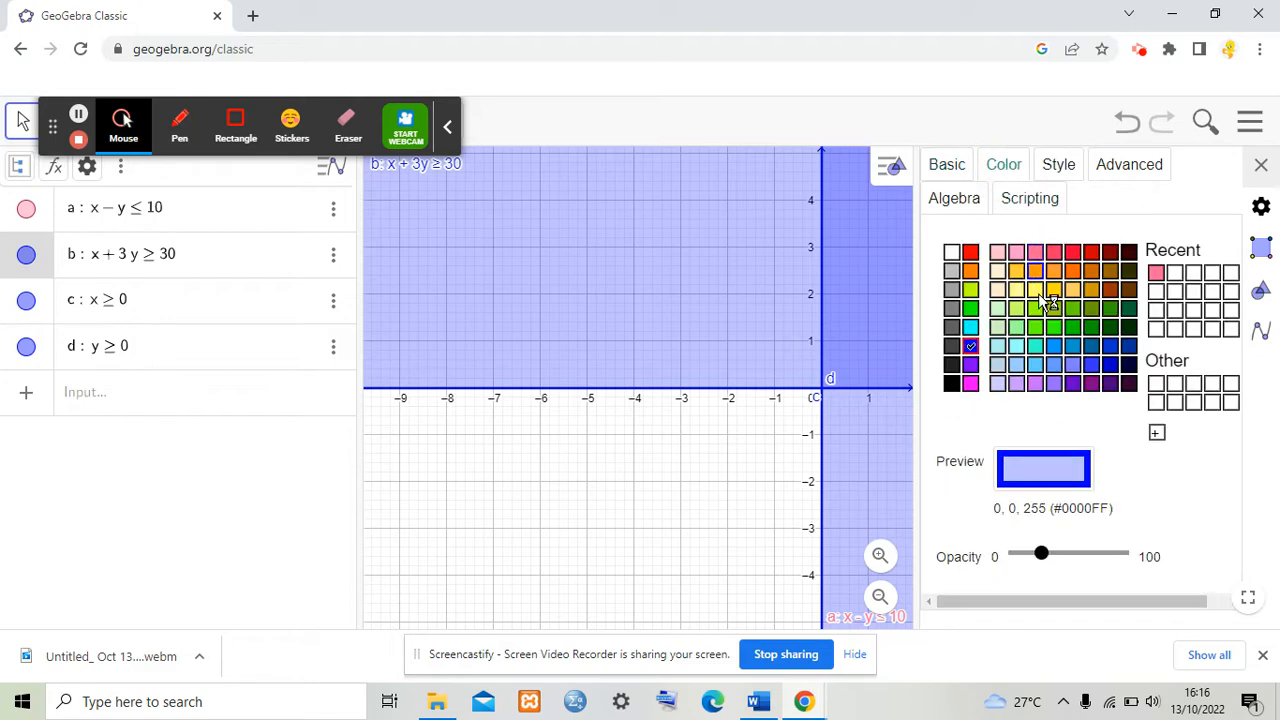
click(1035, 346)
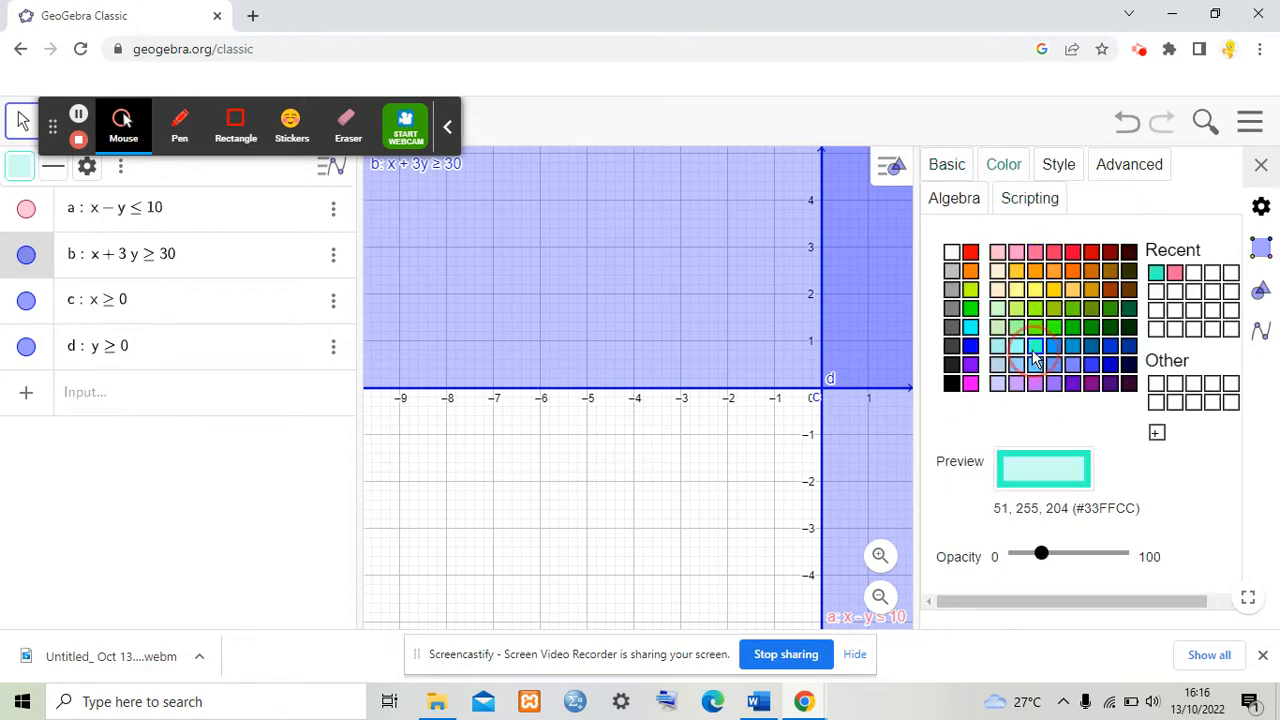
click(1057, 168)
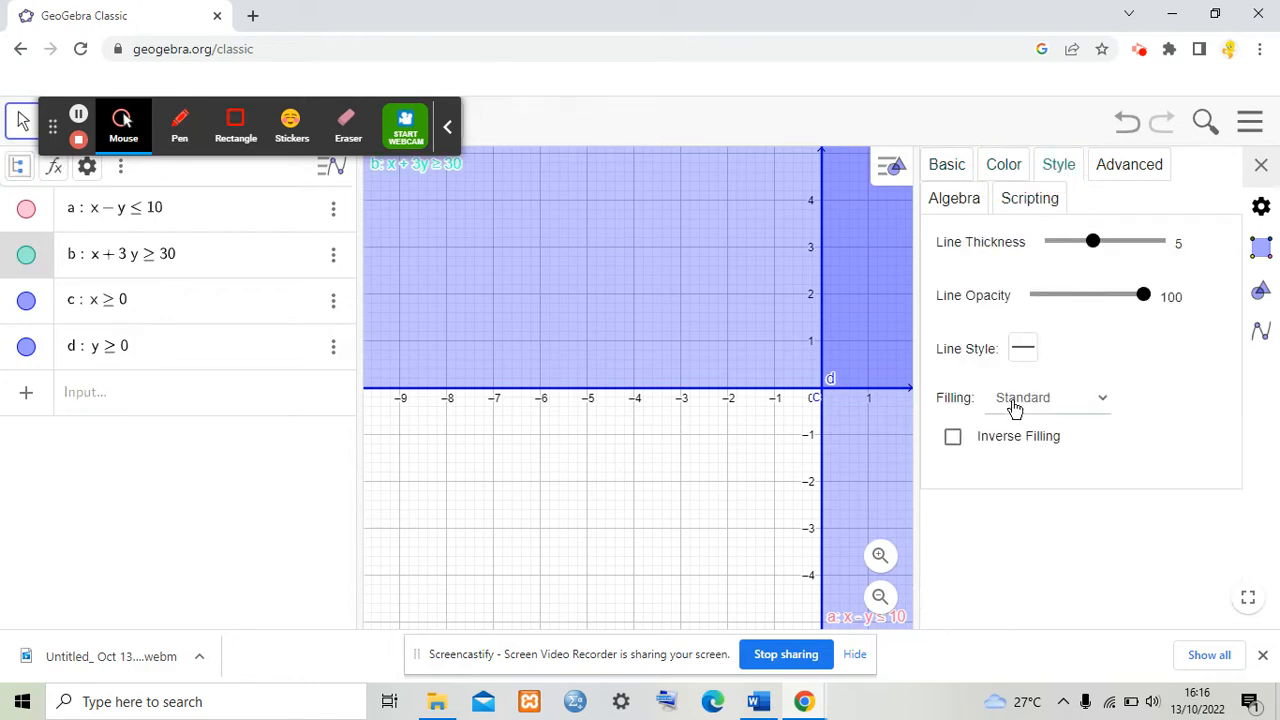
click(953, 438)
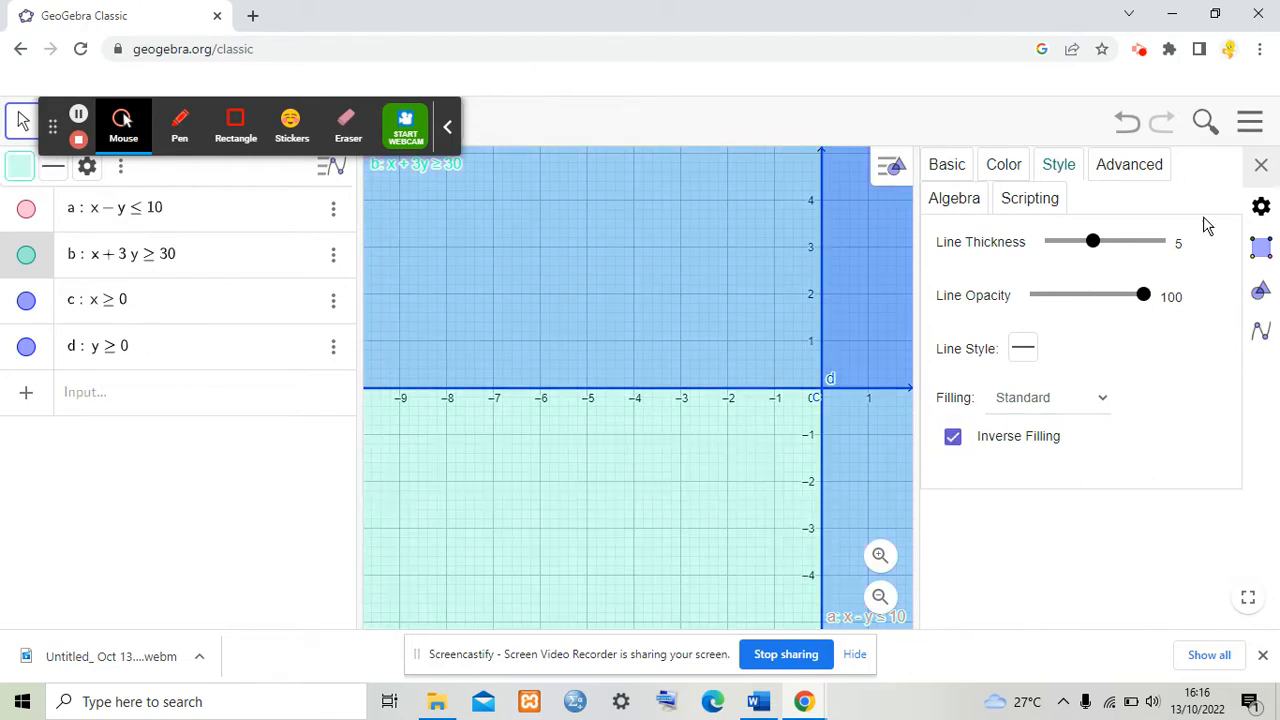
click(1260, 166)
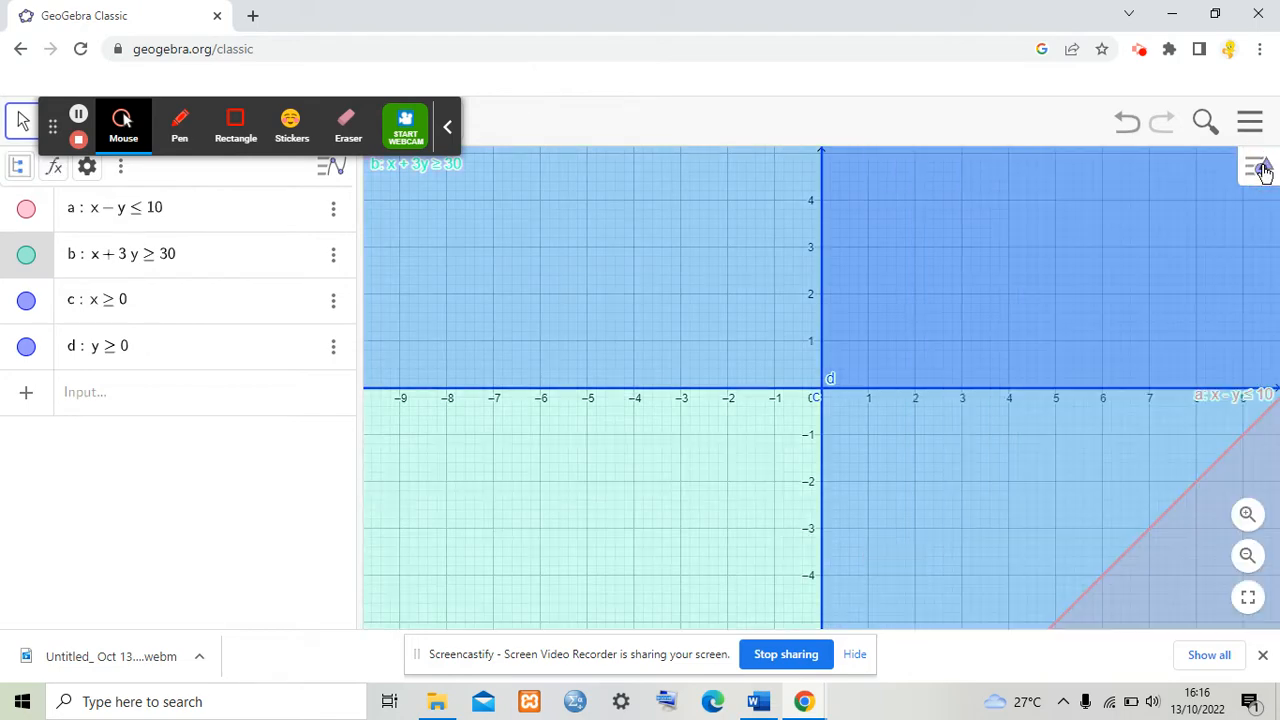
Step: Open the settings of inequality c and set its label to show Name & Value
click(333, 299)
click(364, 366)
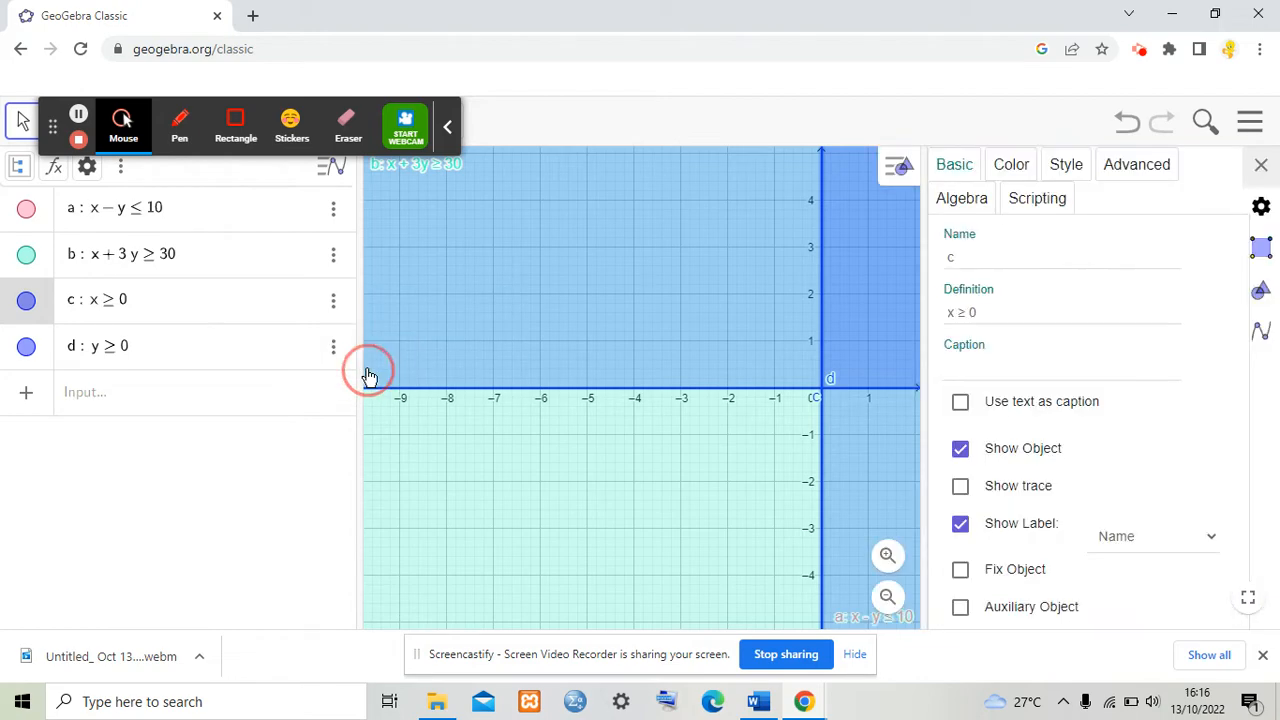
click(1127, 537)
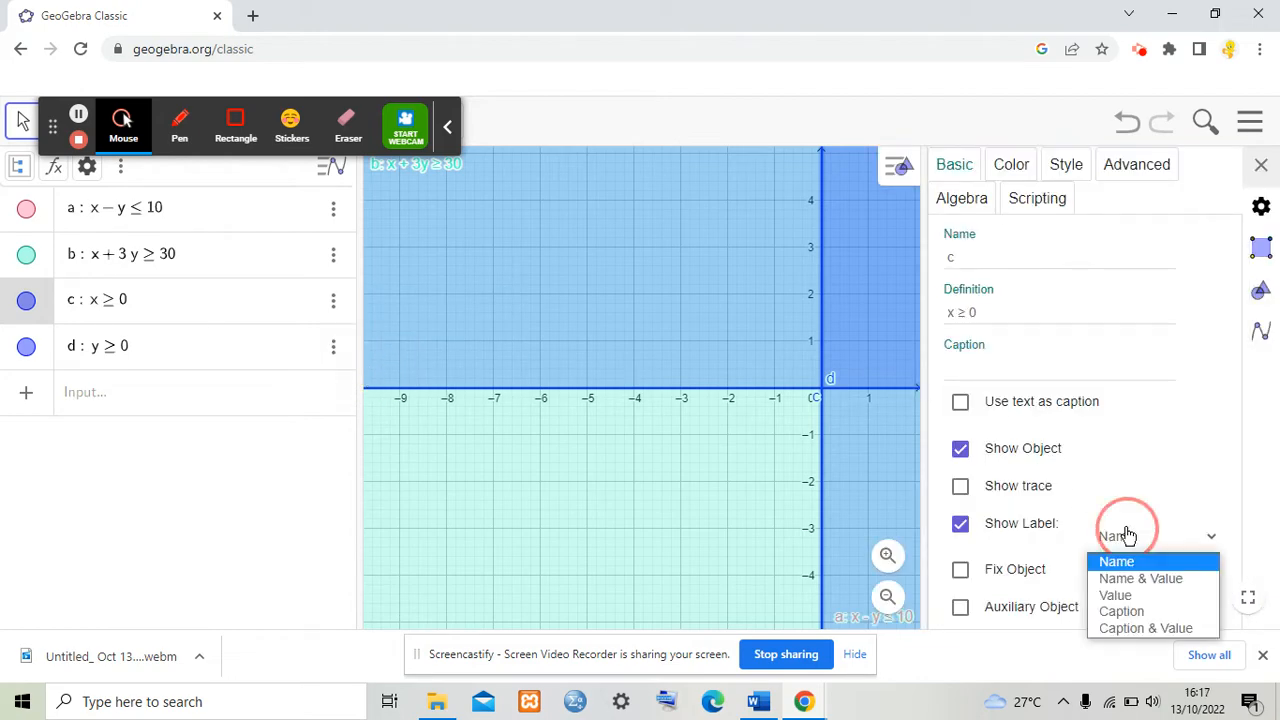
click(1140, 580)
Step: Color inequality c light orange and turn on Inverse Filling, then close the settings
click(1011, 166)
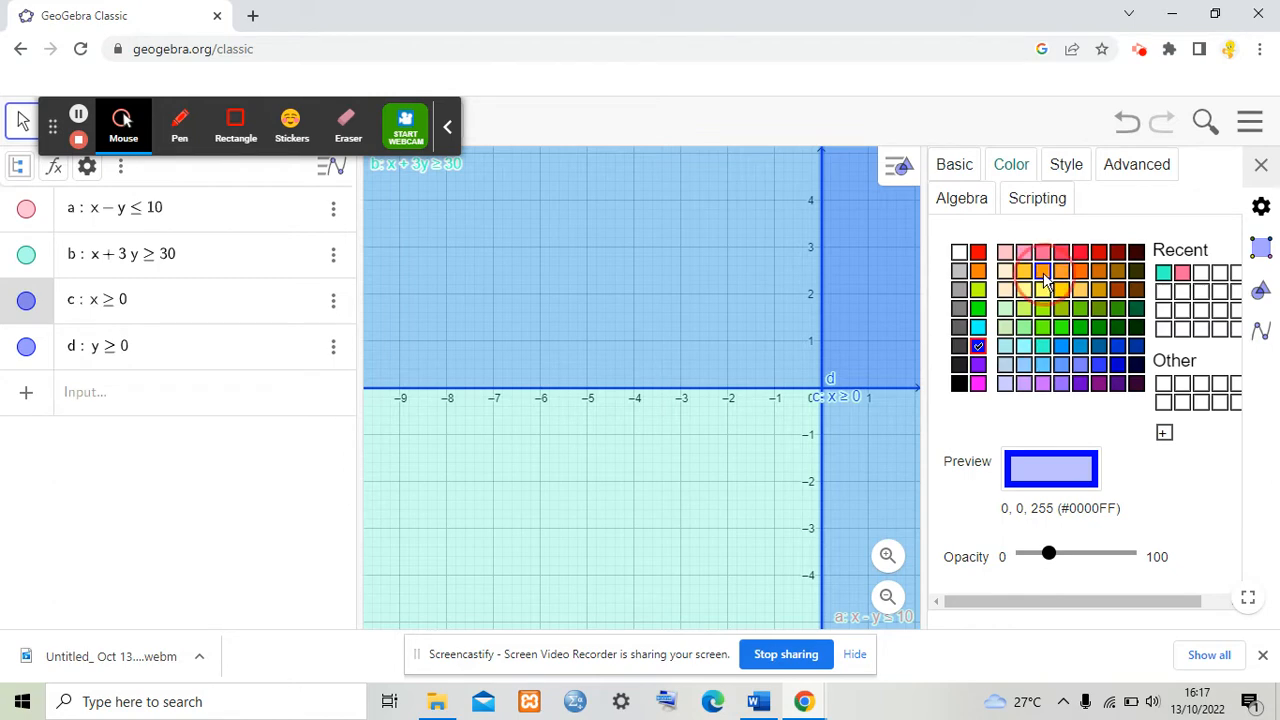
click(1043, 271)
click(1063, 168)
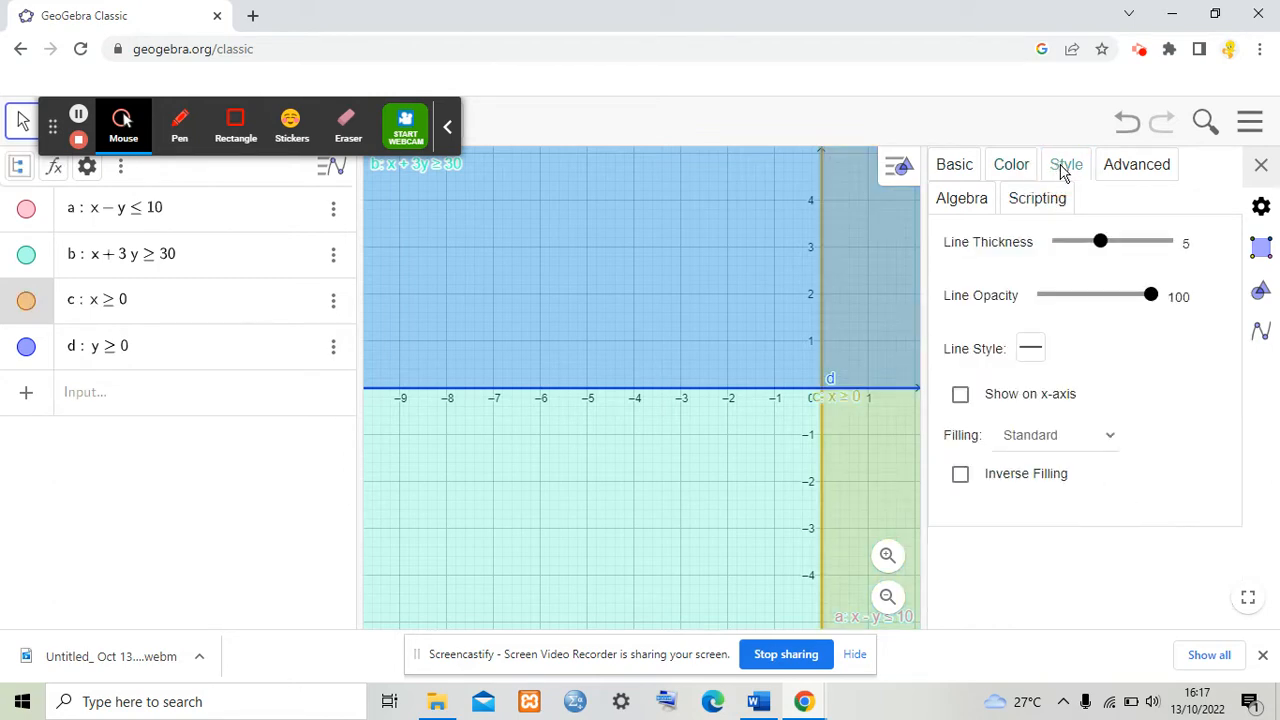
click(964, 485)
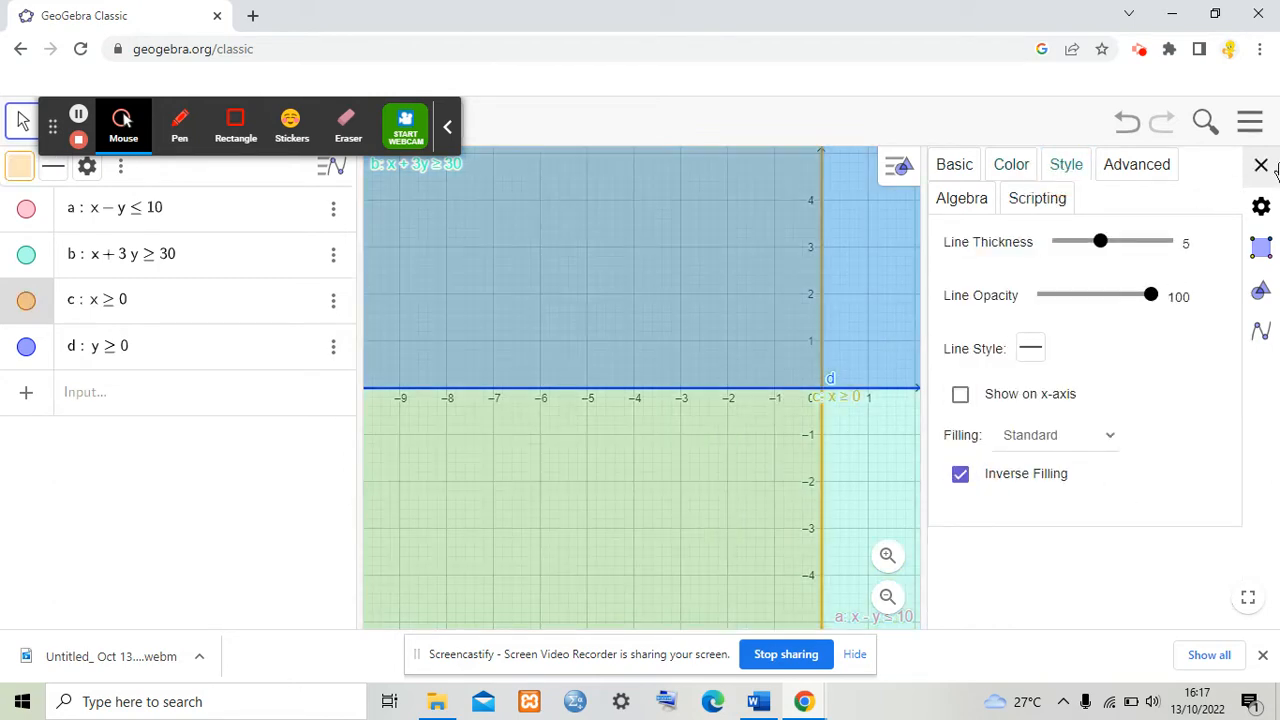
click(1262, 166)
Step: Open the settings of inequality d and set its label to show Name & Value
click(334, 348)
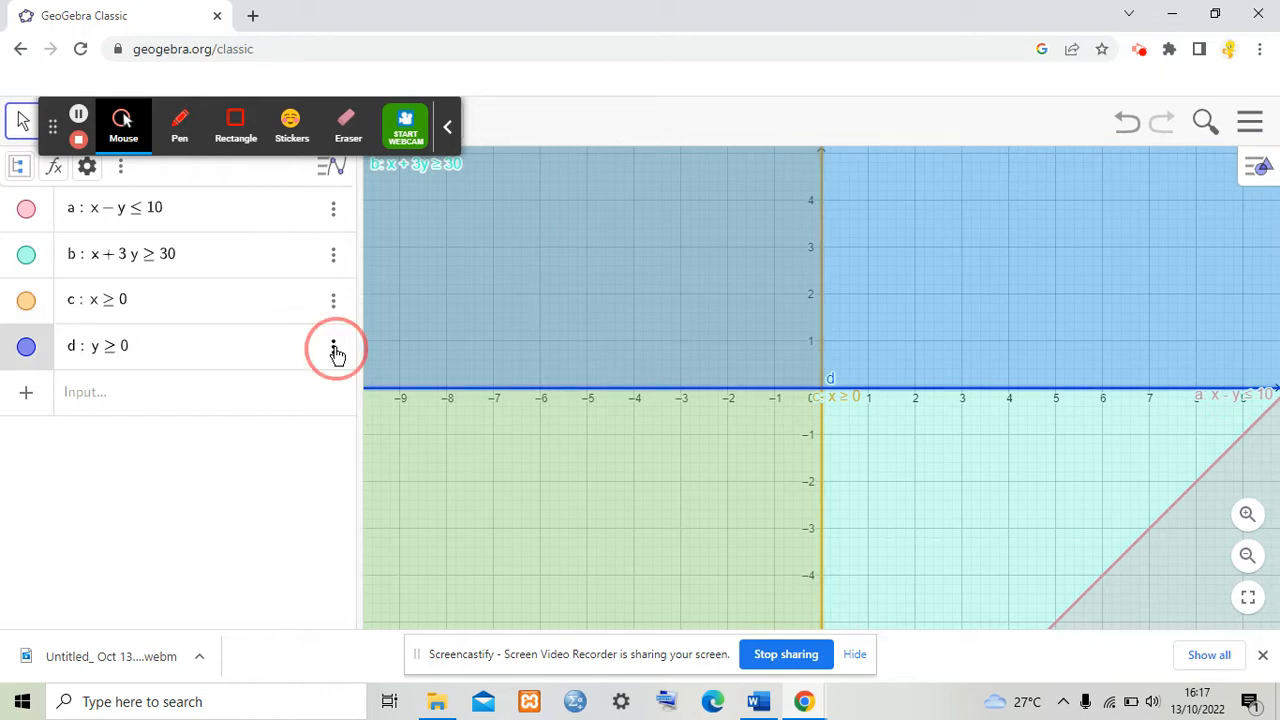
click(405, 419)
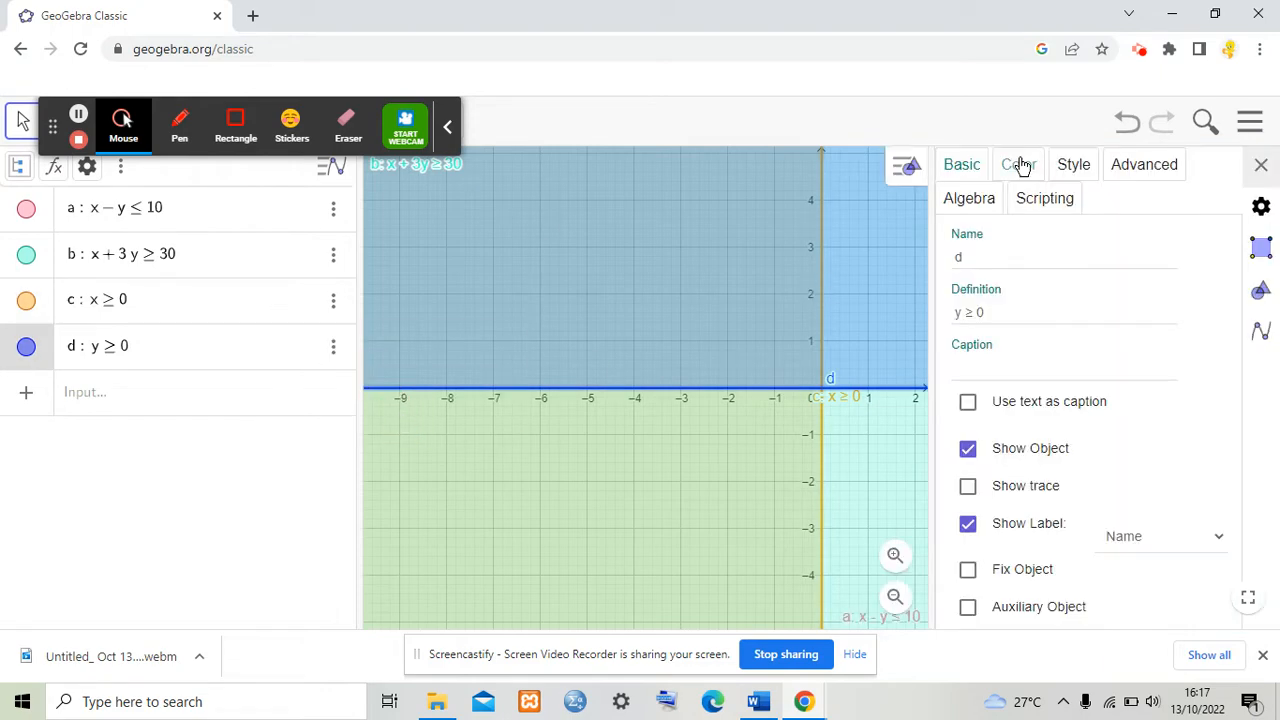
click(1174, 537)
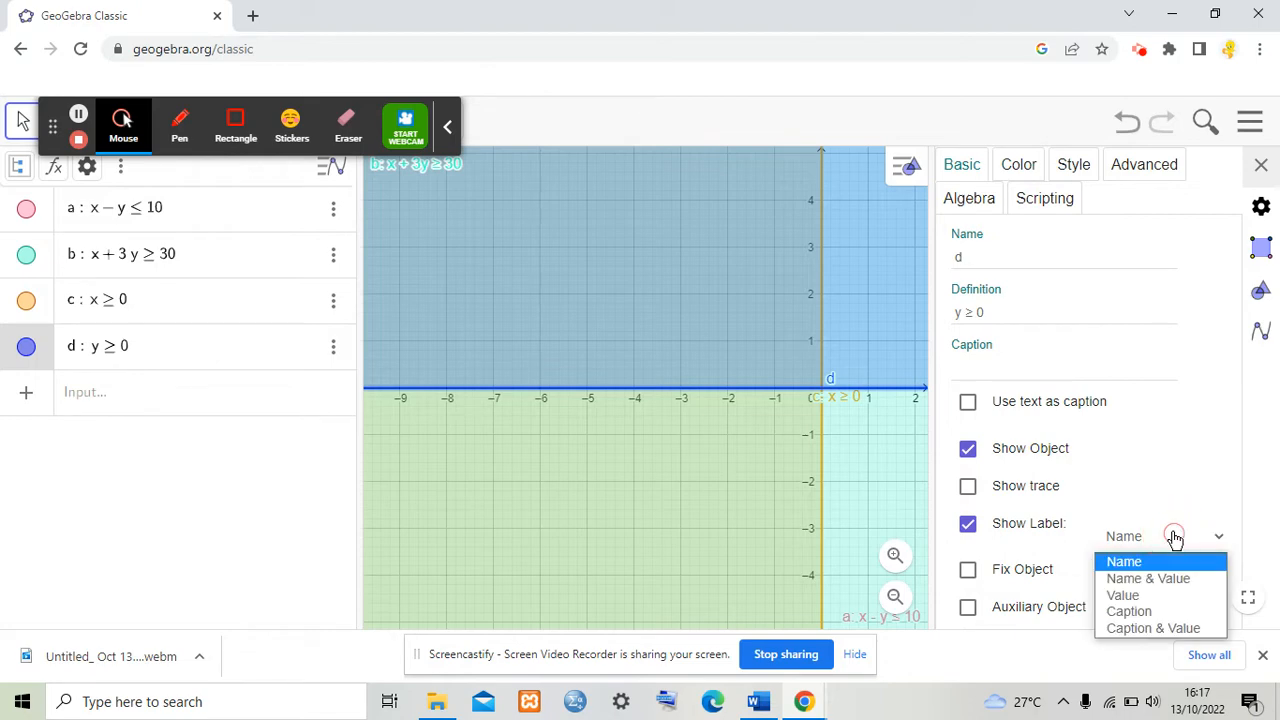
click(1173, 586)
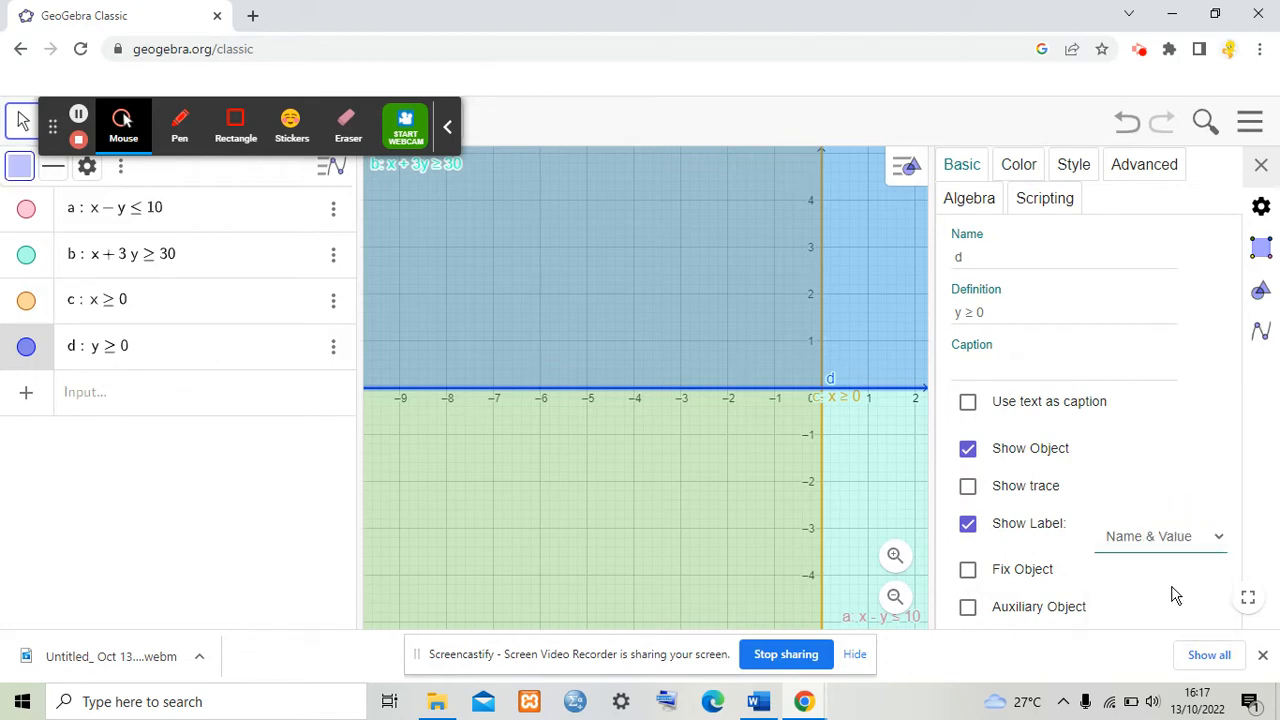
Step: Color inequality d light purple and turn on Inverse Filling, then close the settings
click(1019, 167)
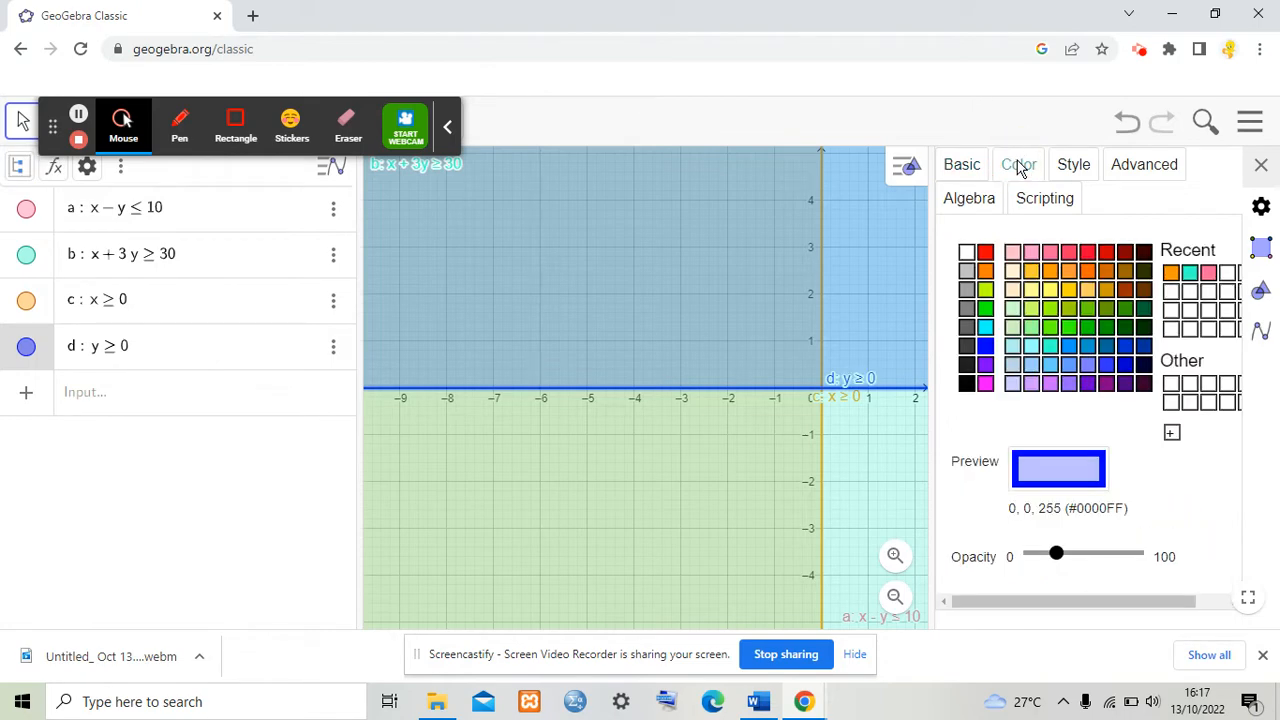
click(1055, 383)
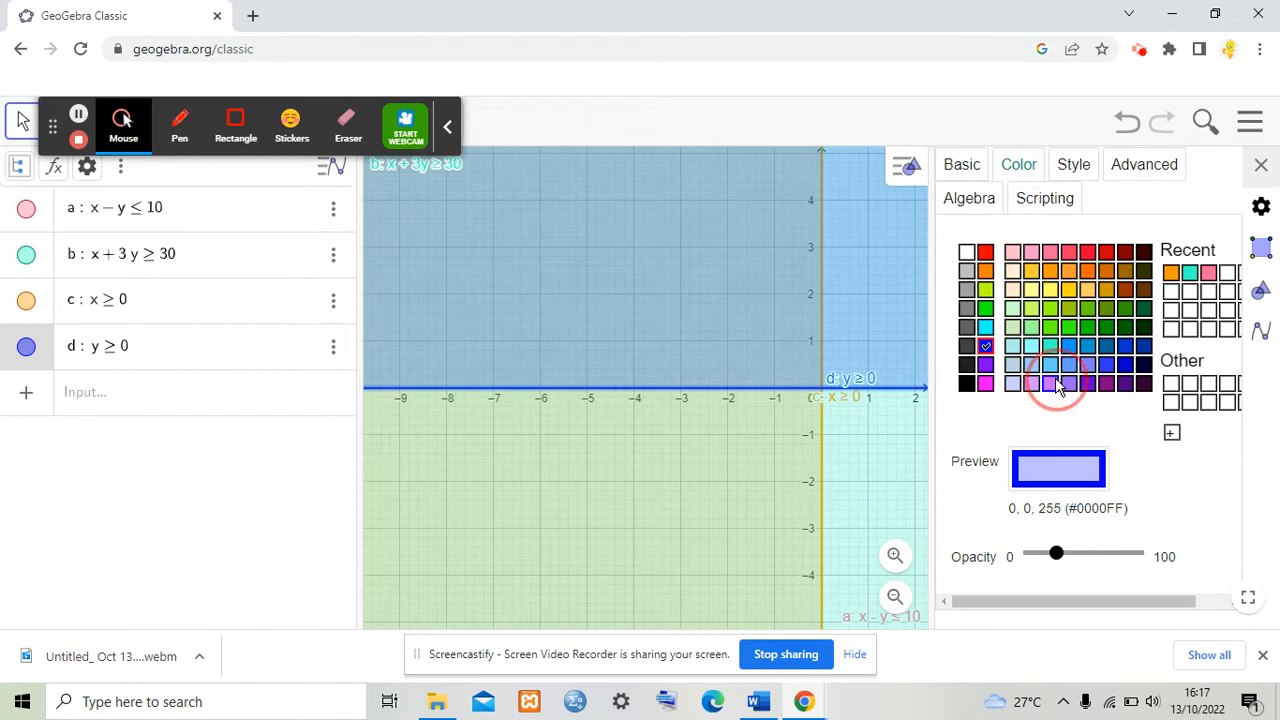
click(1076, 164)
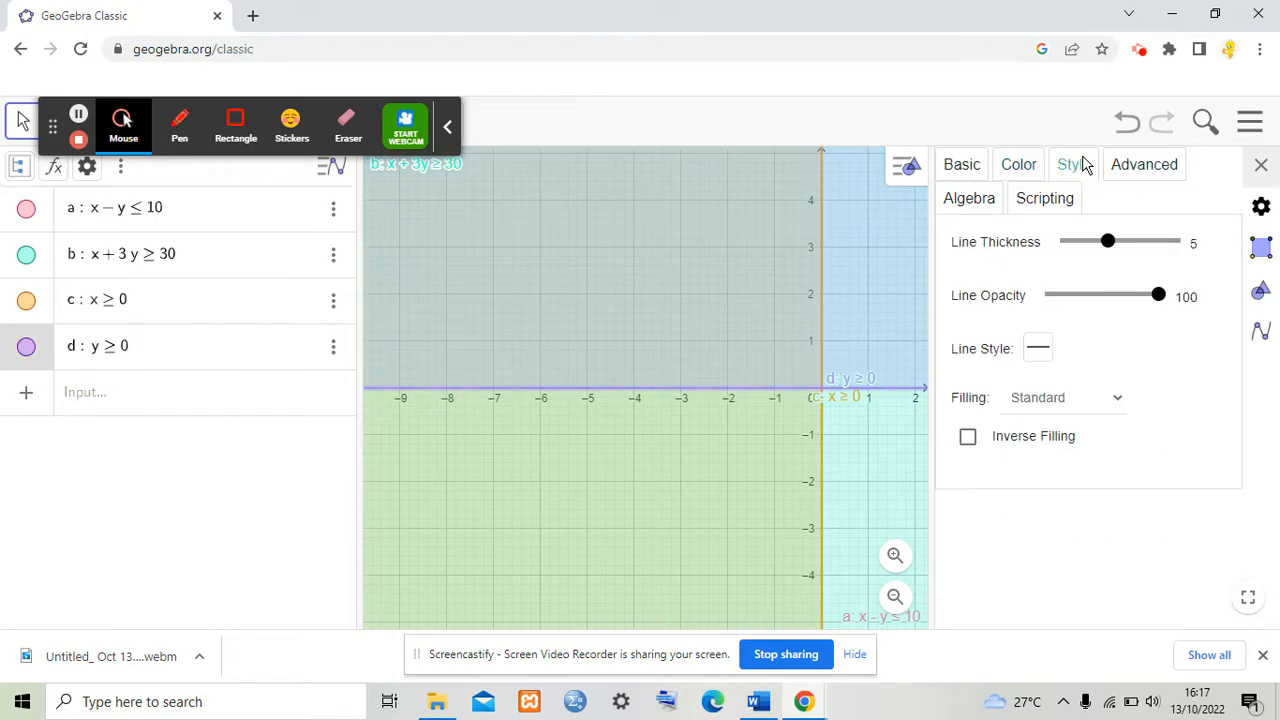
click(968, 440)
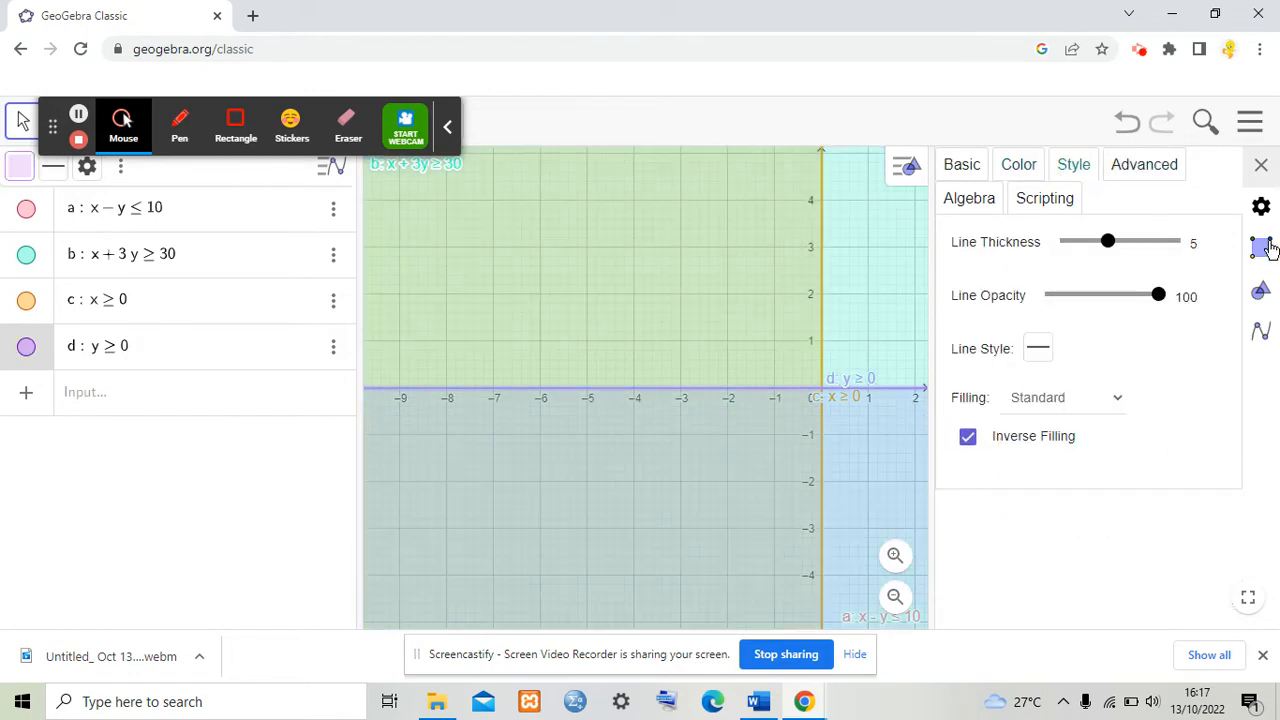
click(1261, 164)
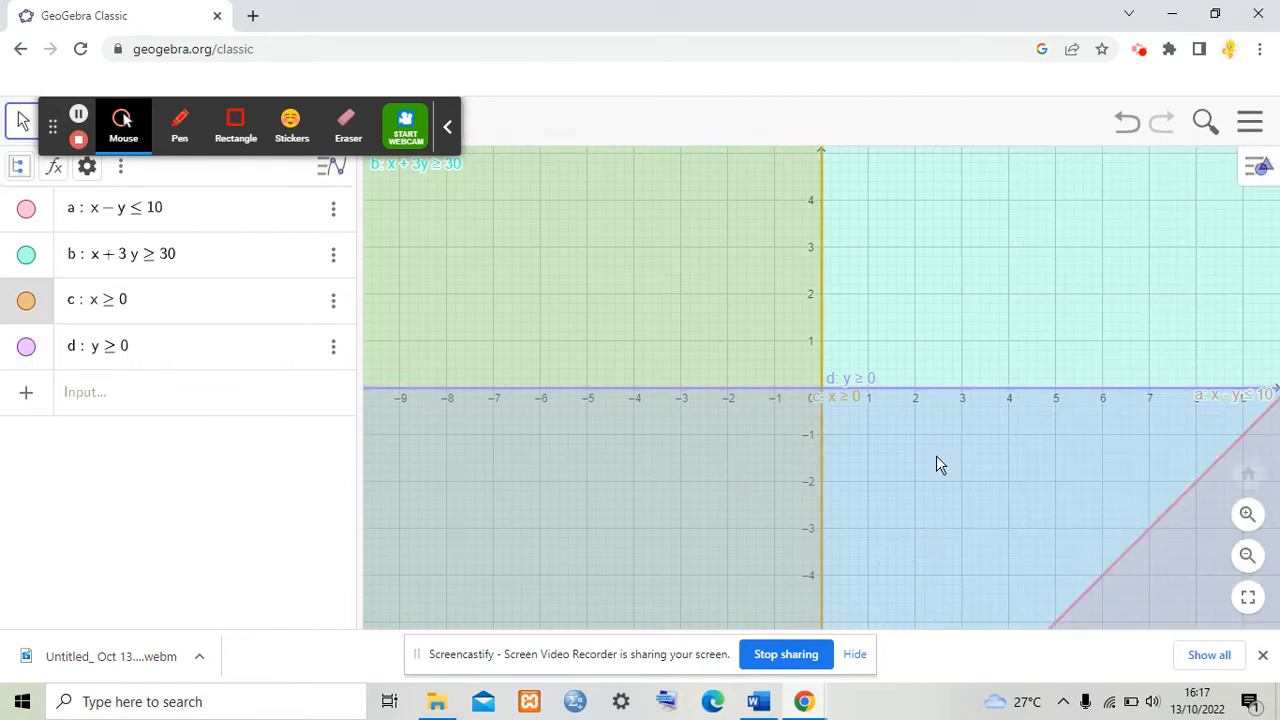
Step: Zoom out the graph and reposition the labels of inequalities b and a so both are clearly readable
scroll(936, 460, up, 7)
scroll(936, 460, down, 8)
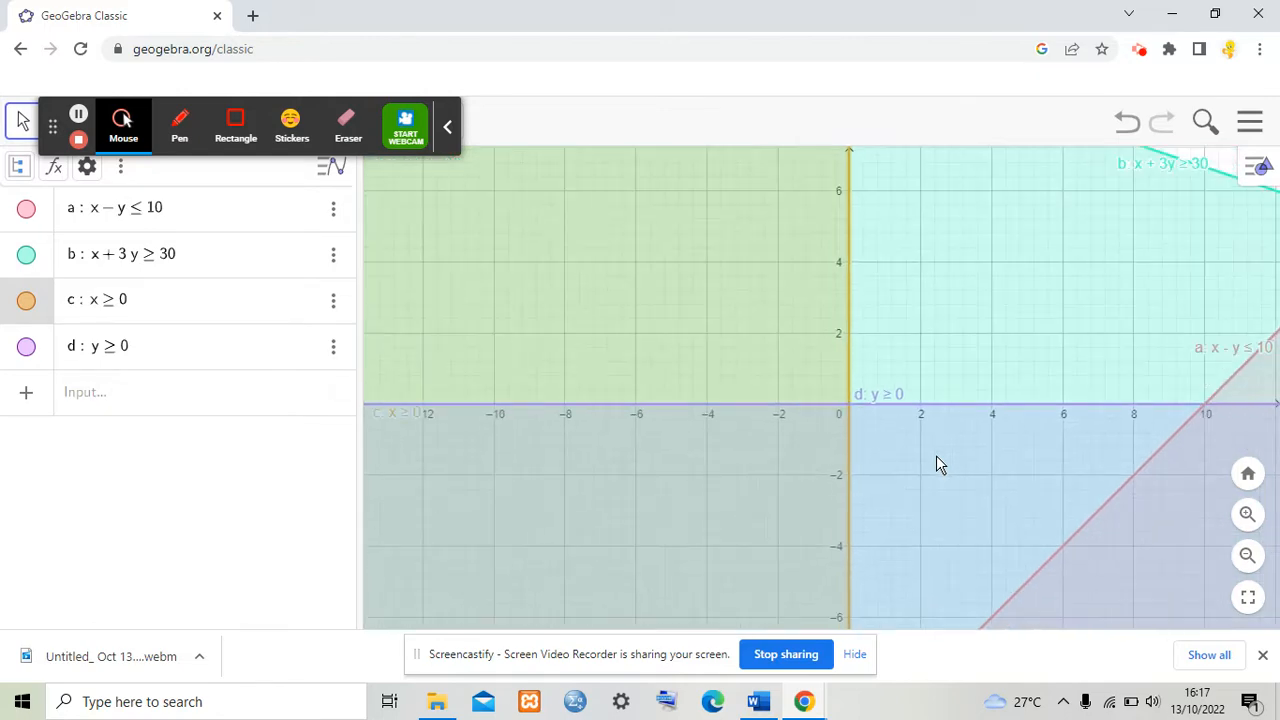
click(1247, 557)
click(1247, 557)
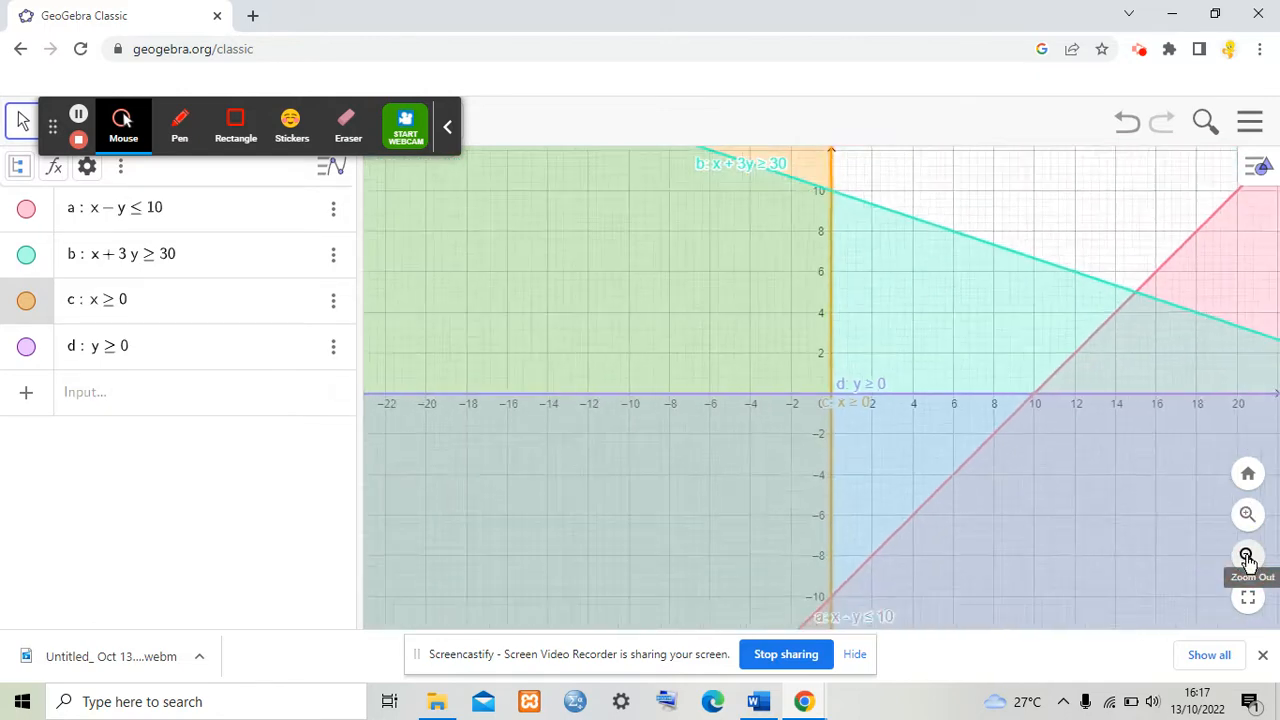
click(1247, 557)
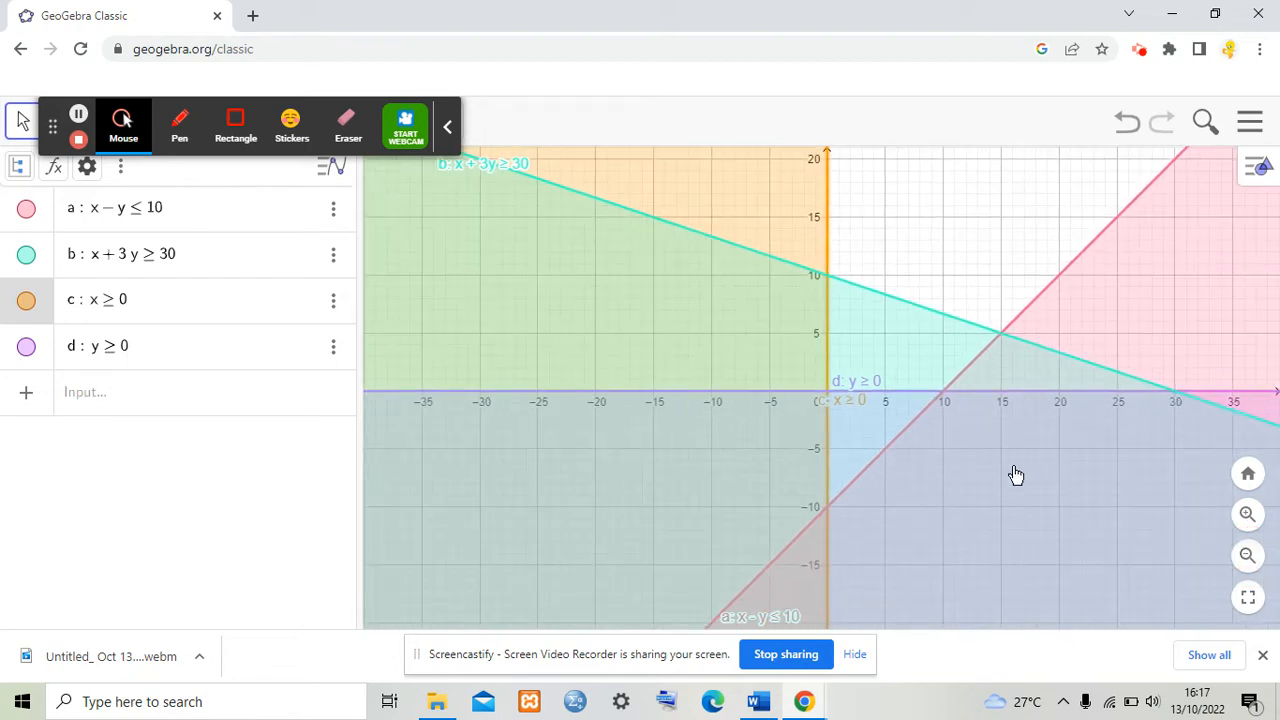
click(1096, 522)
scroll(1121, 541, up, 2)
scroll(1121, 541, down, 5)
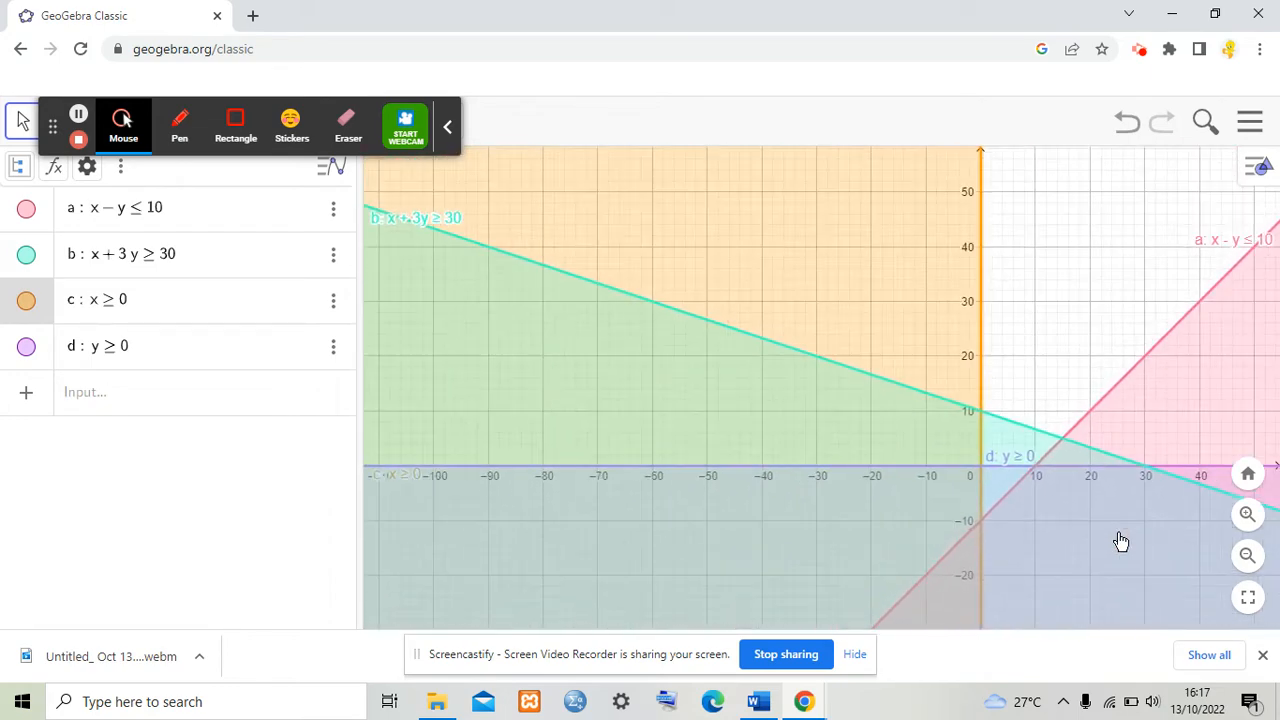
scroll(1121, 541, down, 1)
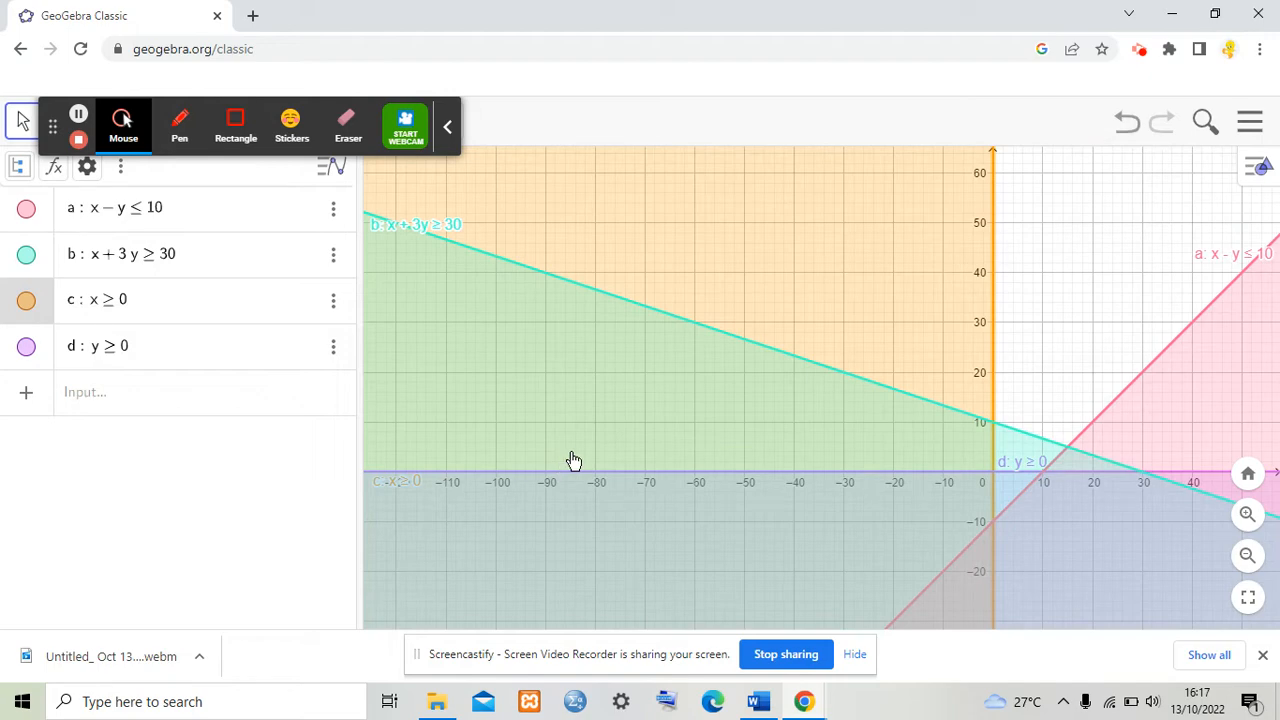
scroll(573, 460, up, 2)
scroll(573, 460, down, 6)
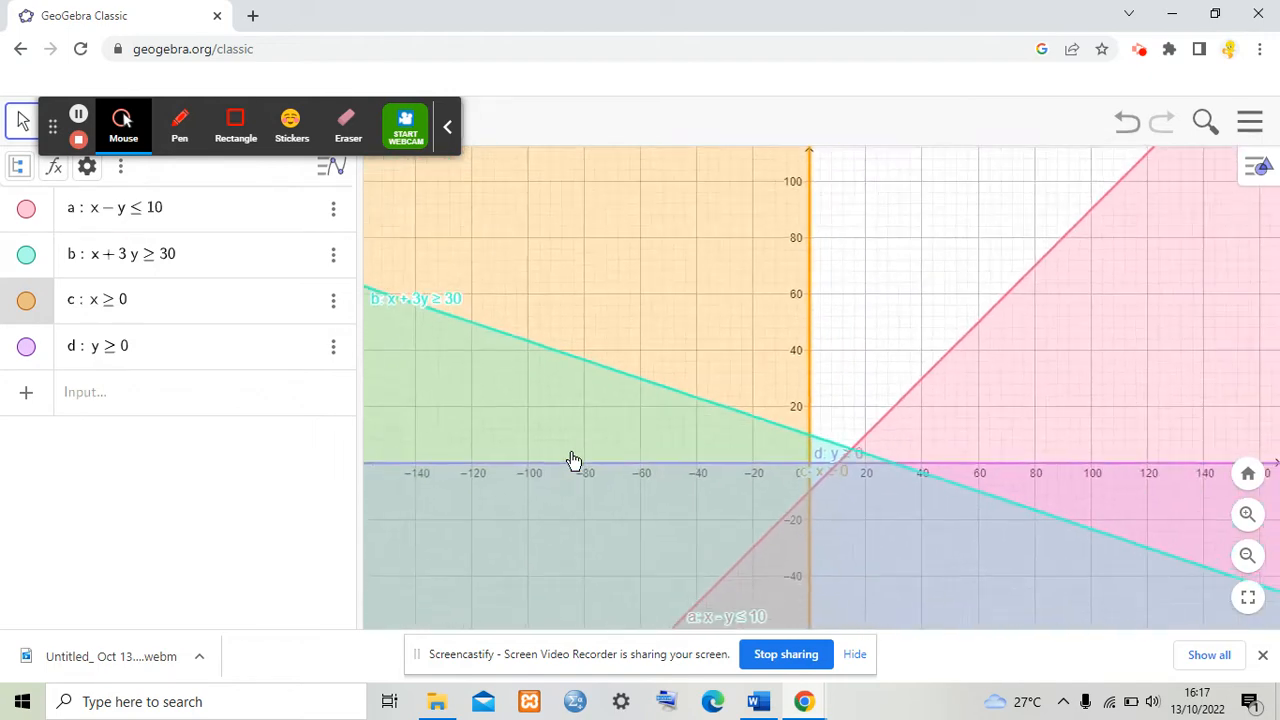
scroll(573, 460, up, 1)
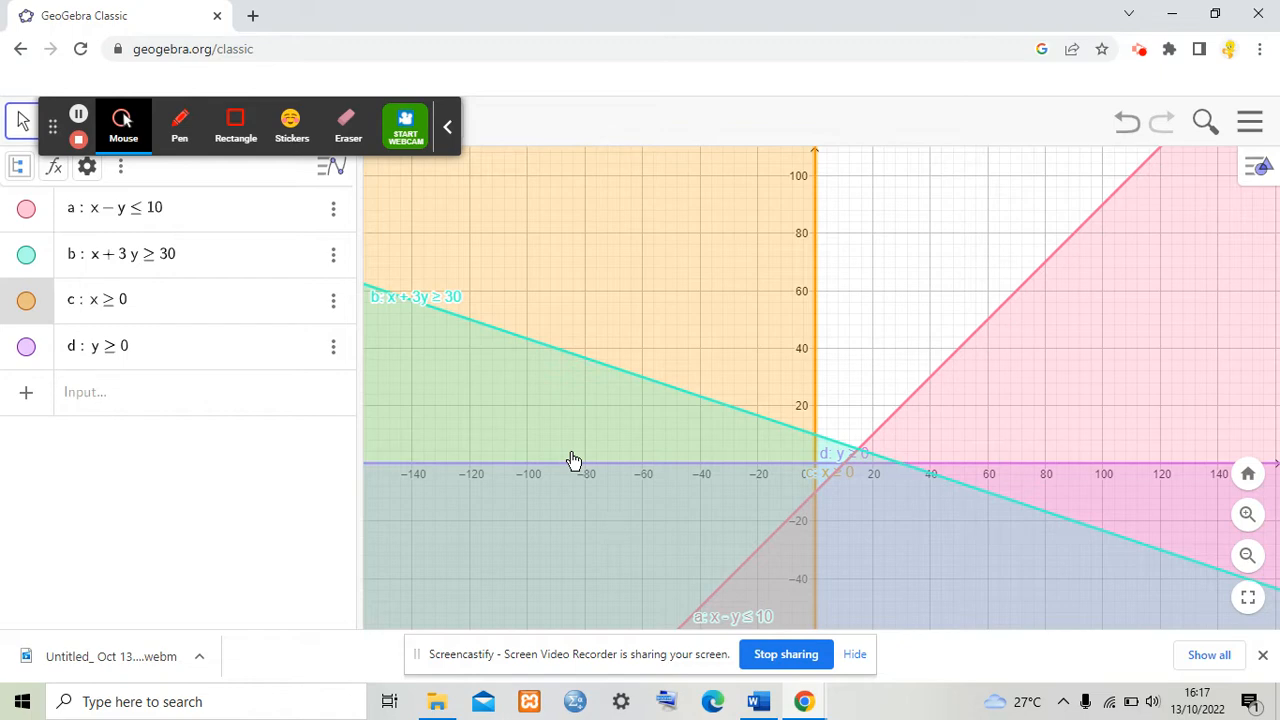
drag(426, 297, 443, 372)
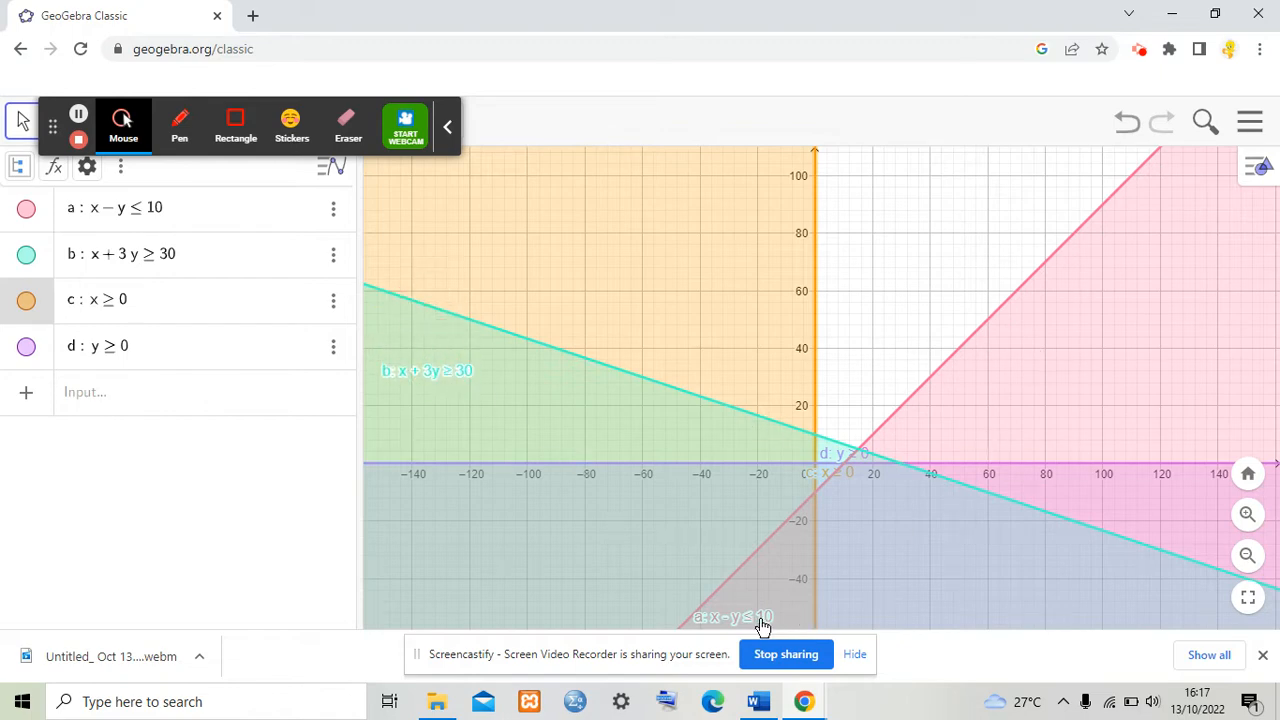
drag(758, 620, 810, 598)
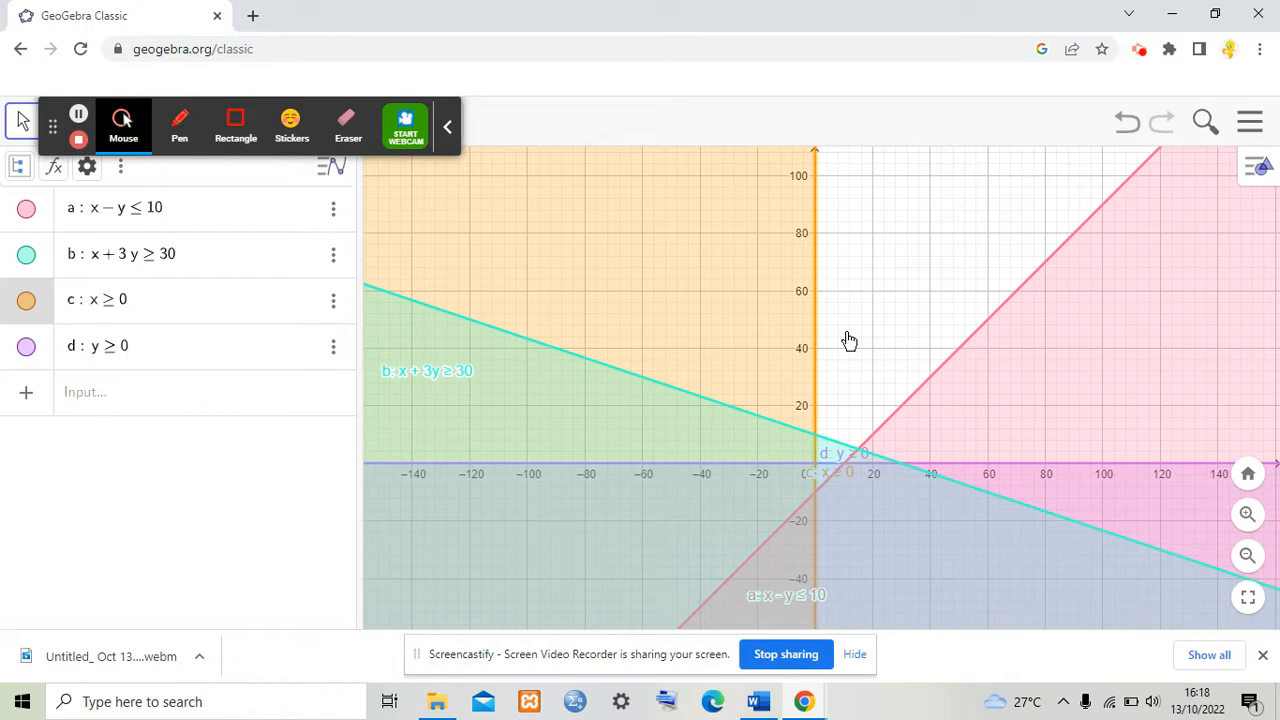
Step: Switch to the Word document to check the example's objective function, then return to GeoGebra
click(766, 713)
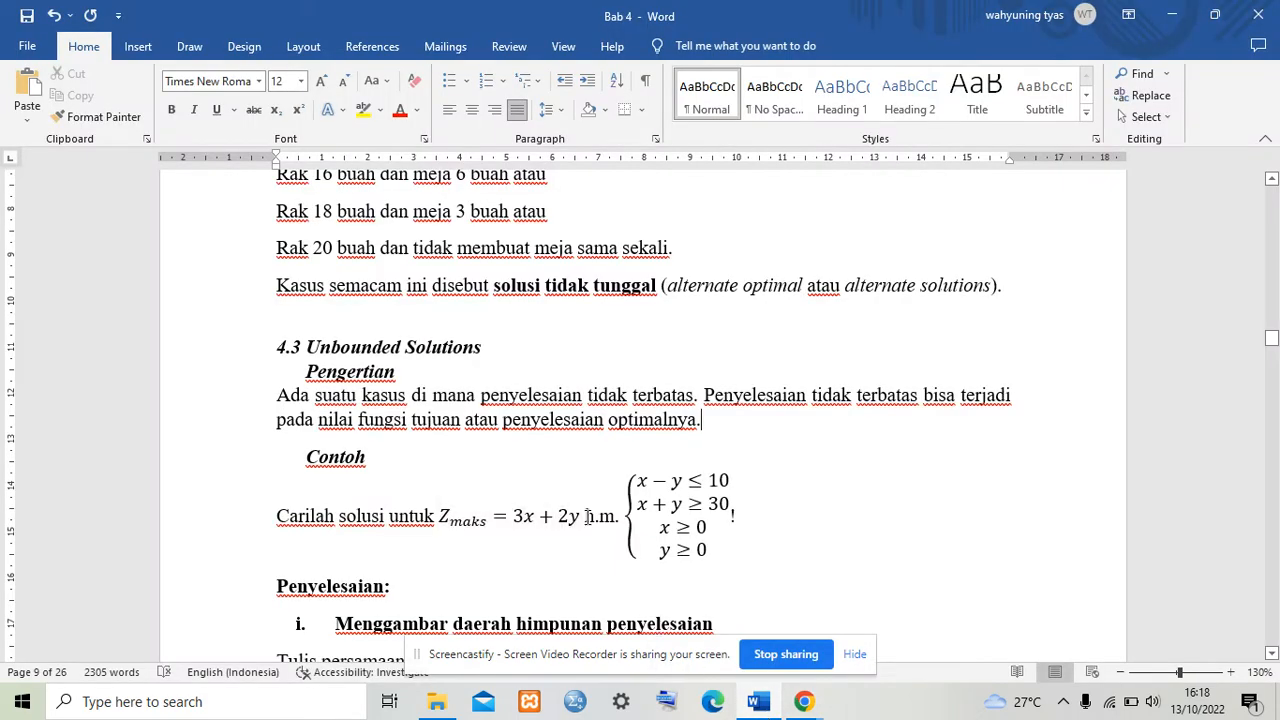
mouse_move(580, 519)
mouse_down()
mouse_move(476, 506)
mouse_move(392, 515)
mouse_move(441, 521)
mouse_up()
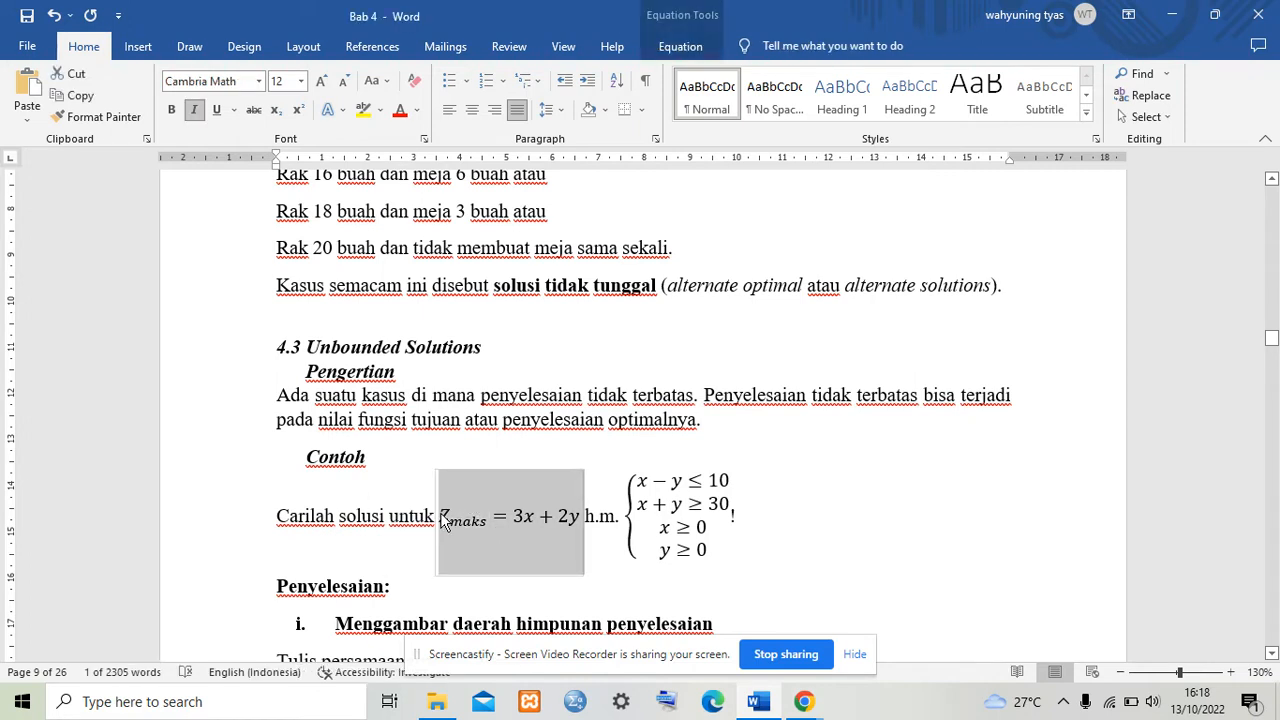
mouse_move(804, 701)
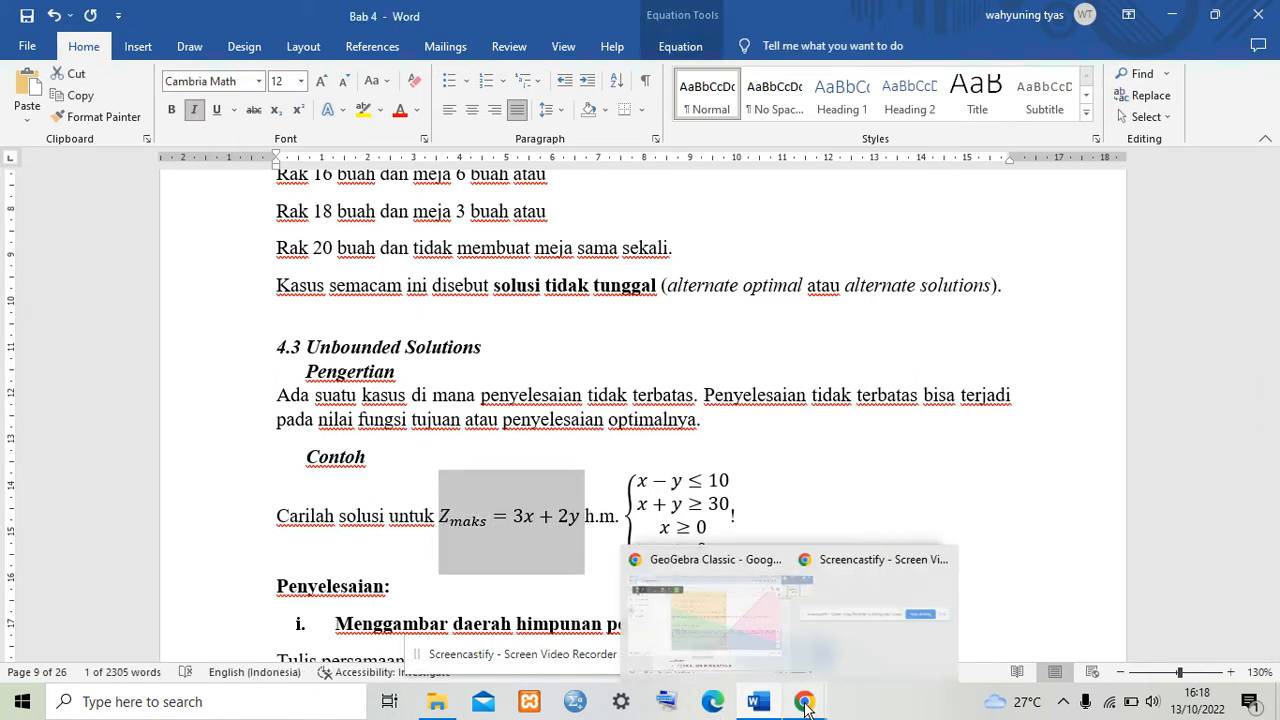
click(745, 655)
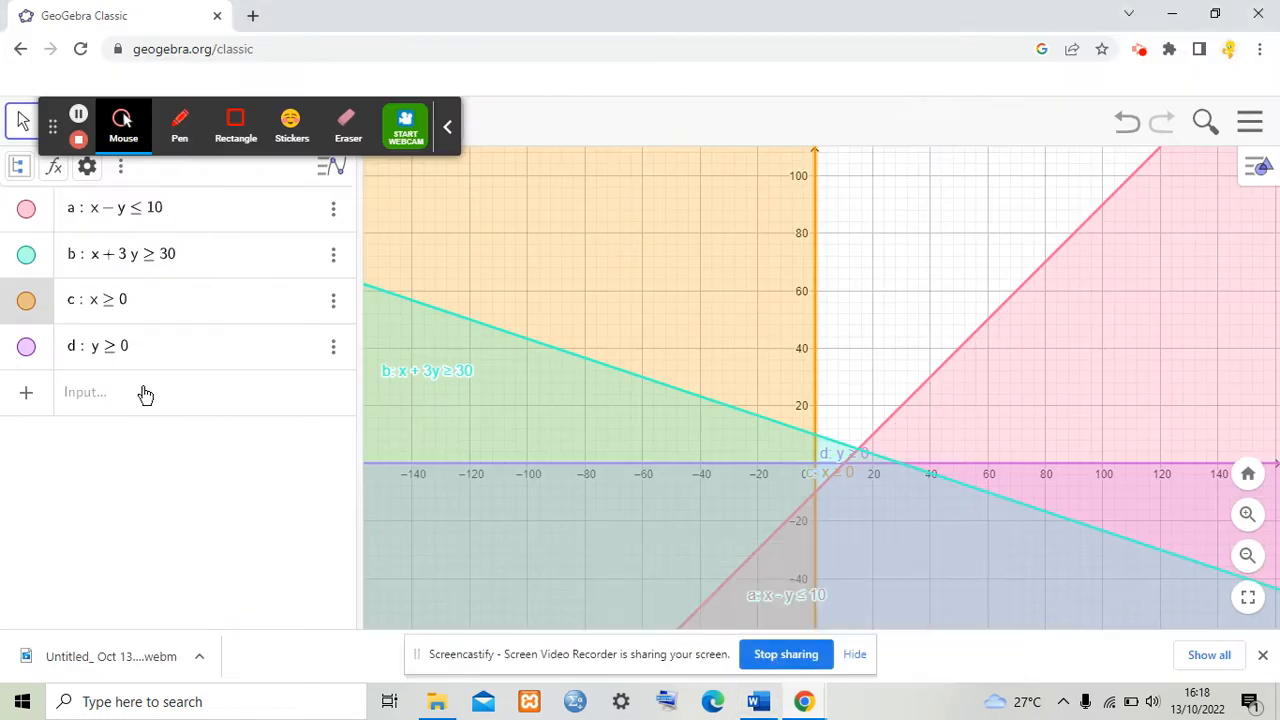
Step: Enter the objective function line 3x + 2y = k with a slider for k
click(145, 394)
text(3)
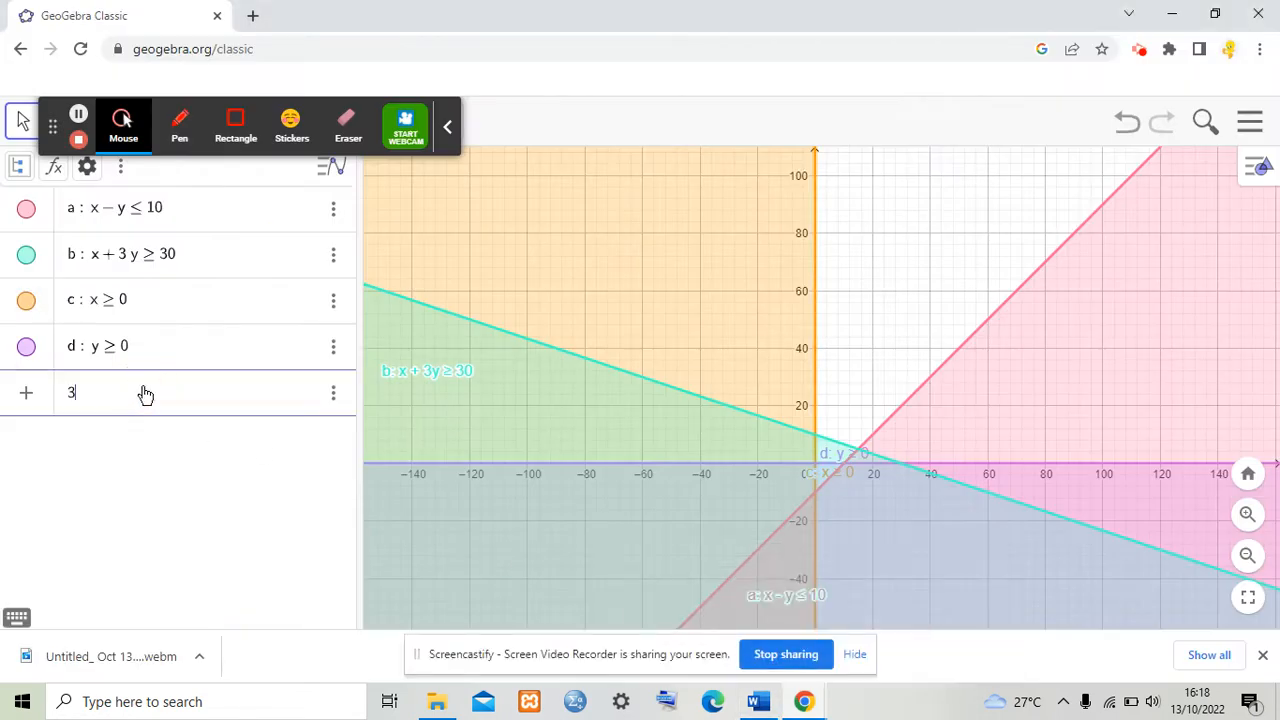
text(x+)
text(2y)
text(=)
text(1)
key(Return)
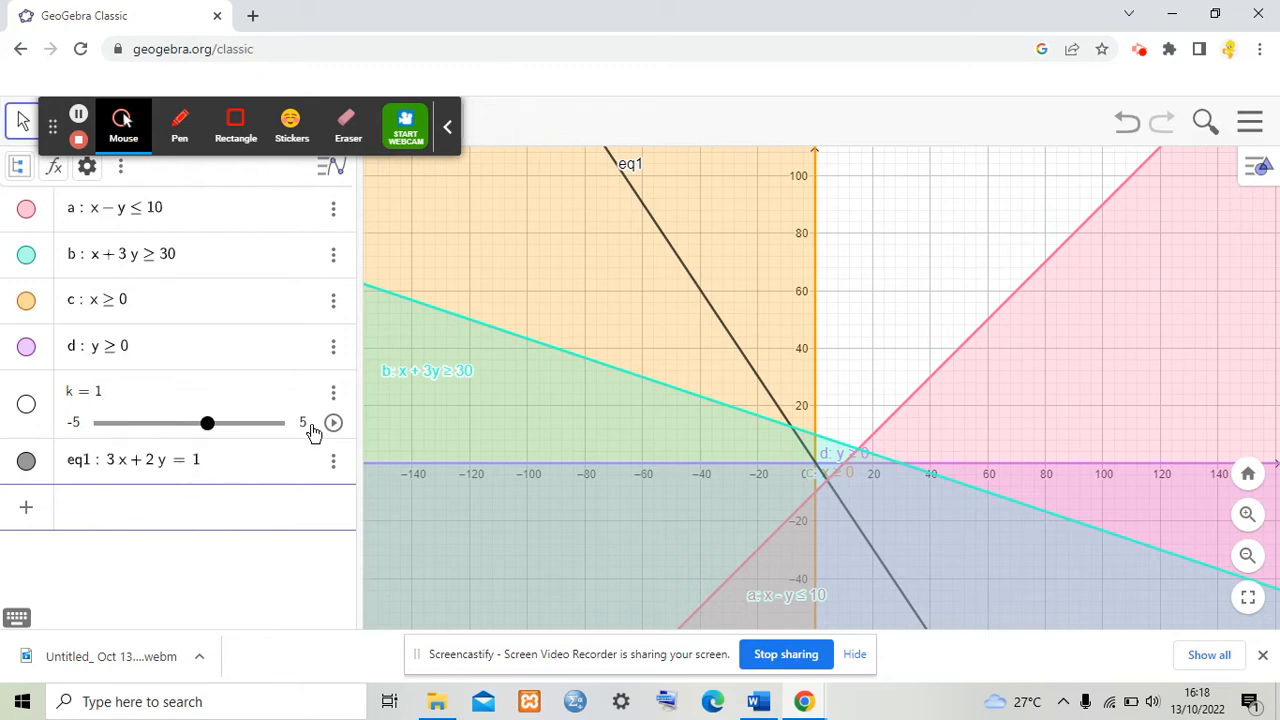
Step: Set the objective line eq1 to show its label as Name & Value
click(334, 466)
click(387, 568)
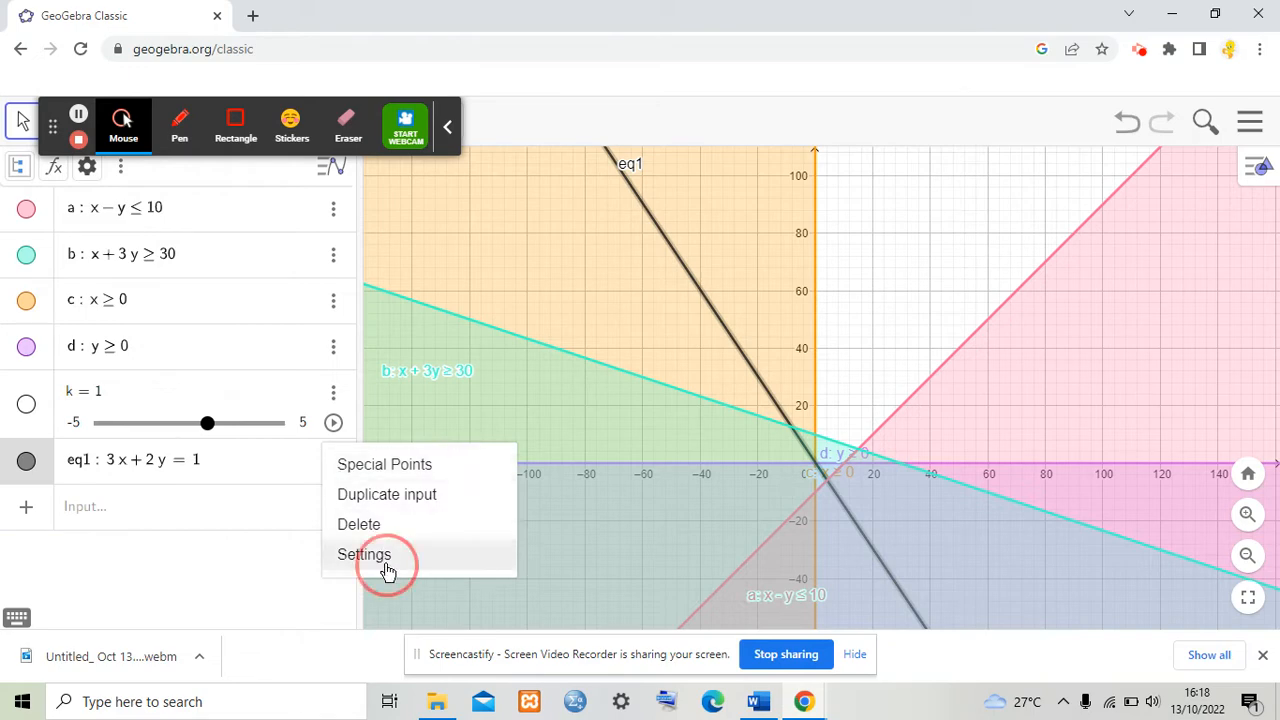
click(1015, 562)
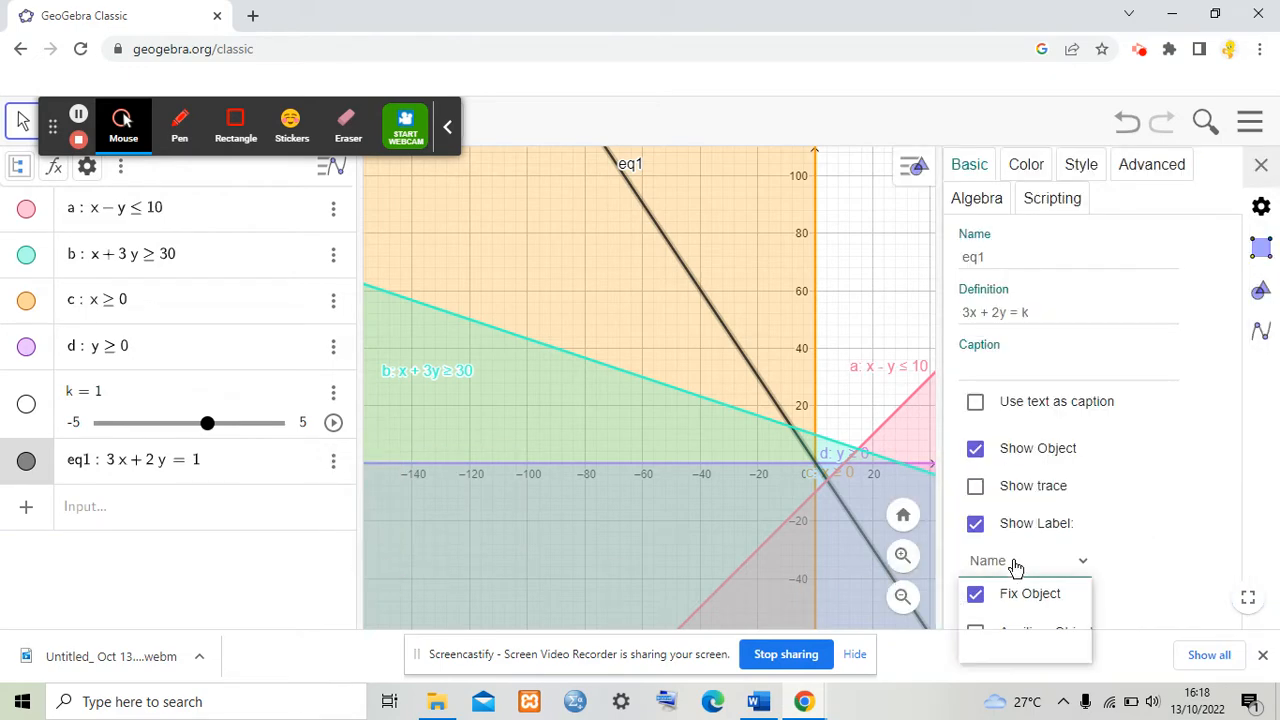
click(1026, 606)
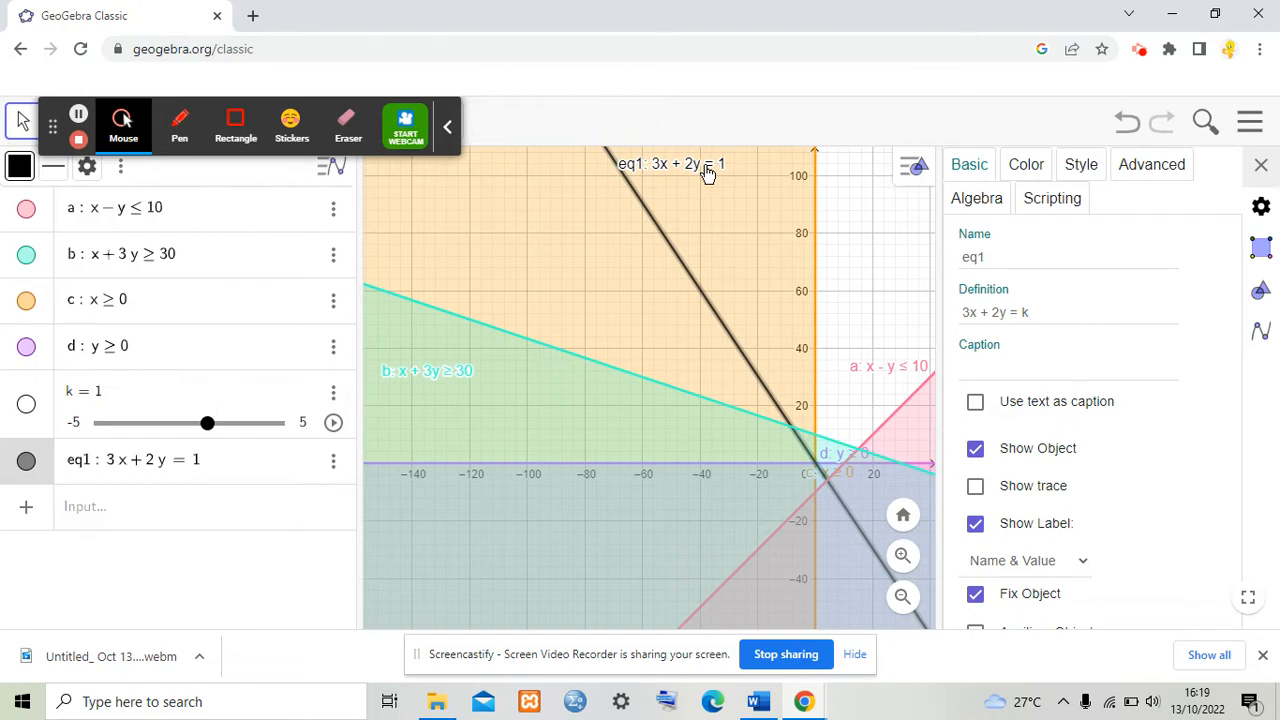
Step: Open the settings of slider k and set its minimum to 0
click(333, 393)
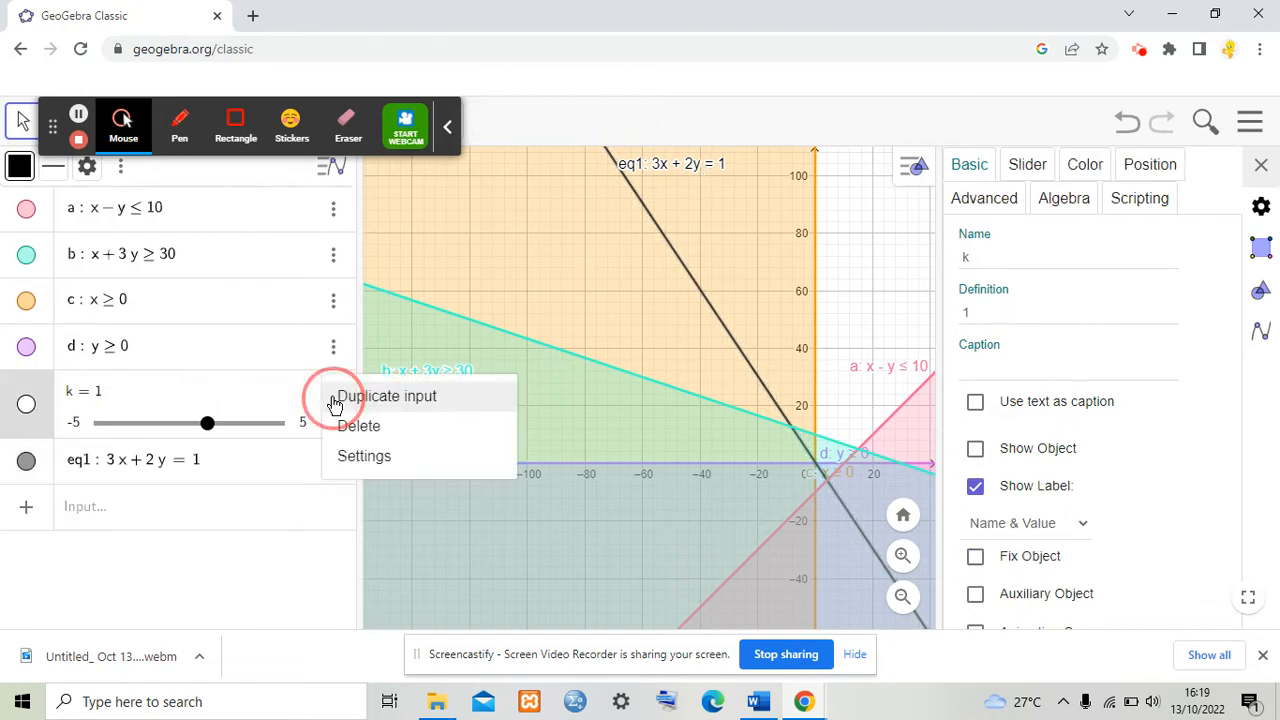
click(361, 455)
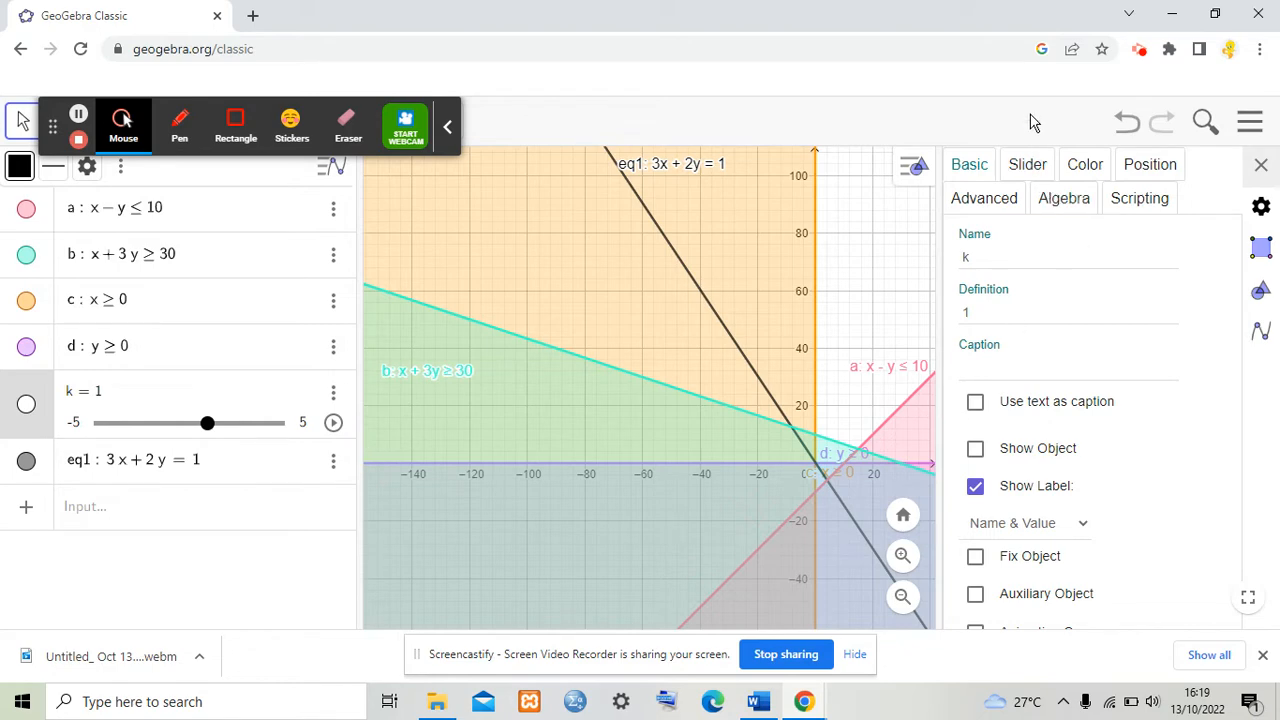
click(1031, 162)
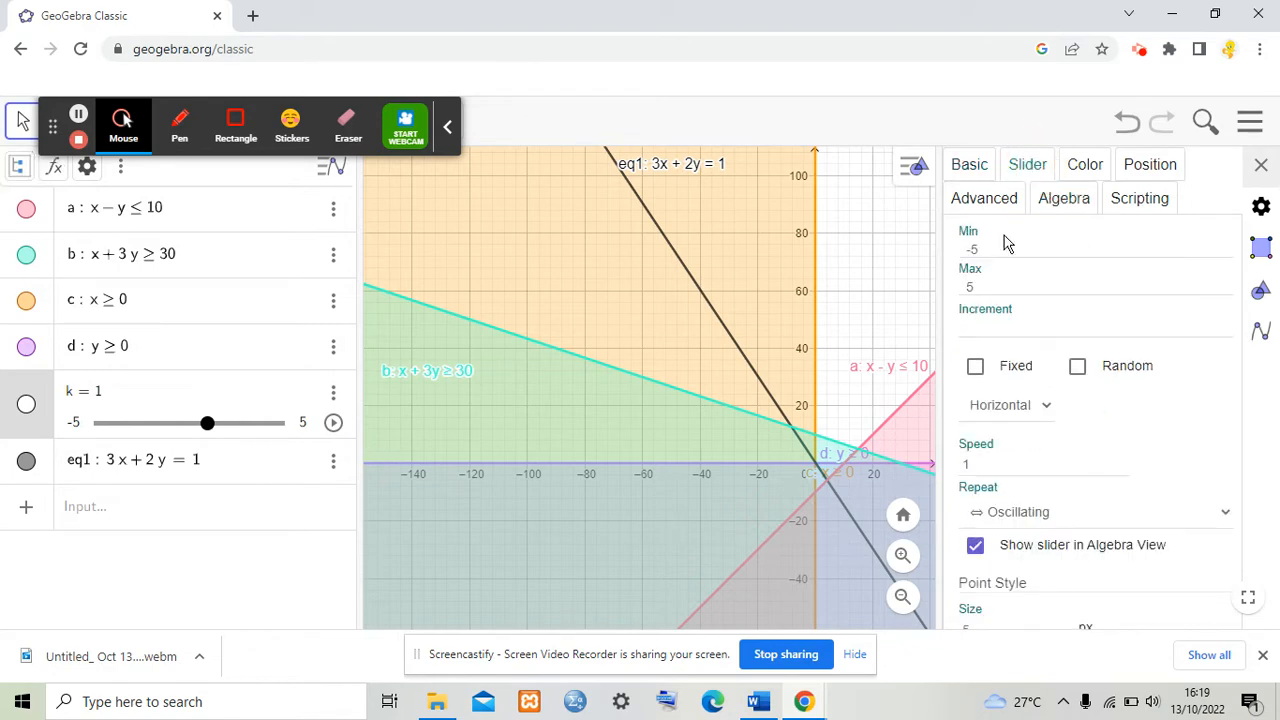
click(992, 248)
key(BackSpace)
key(BackSpace)
text(0)
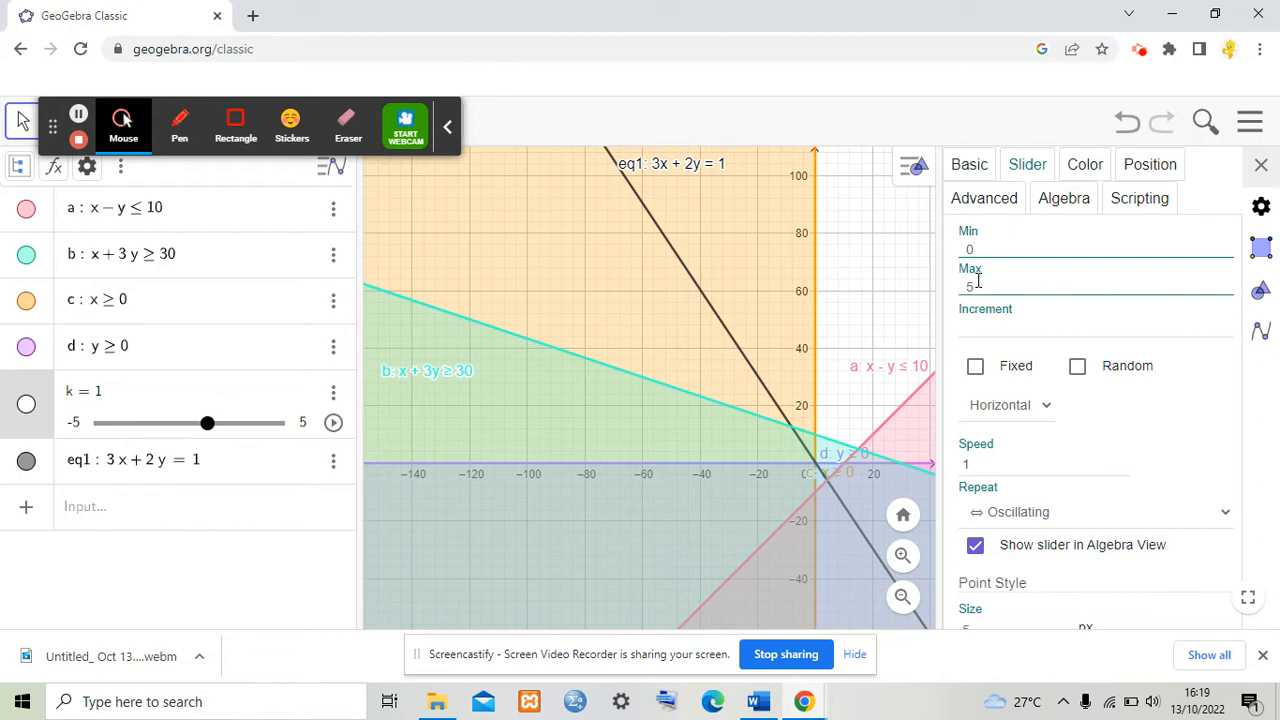
Step: Set the slider's repeat mode to Increasing
click(963, 287)
click(998, 516)
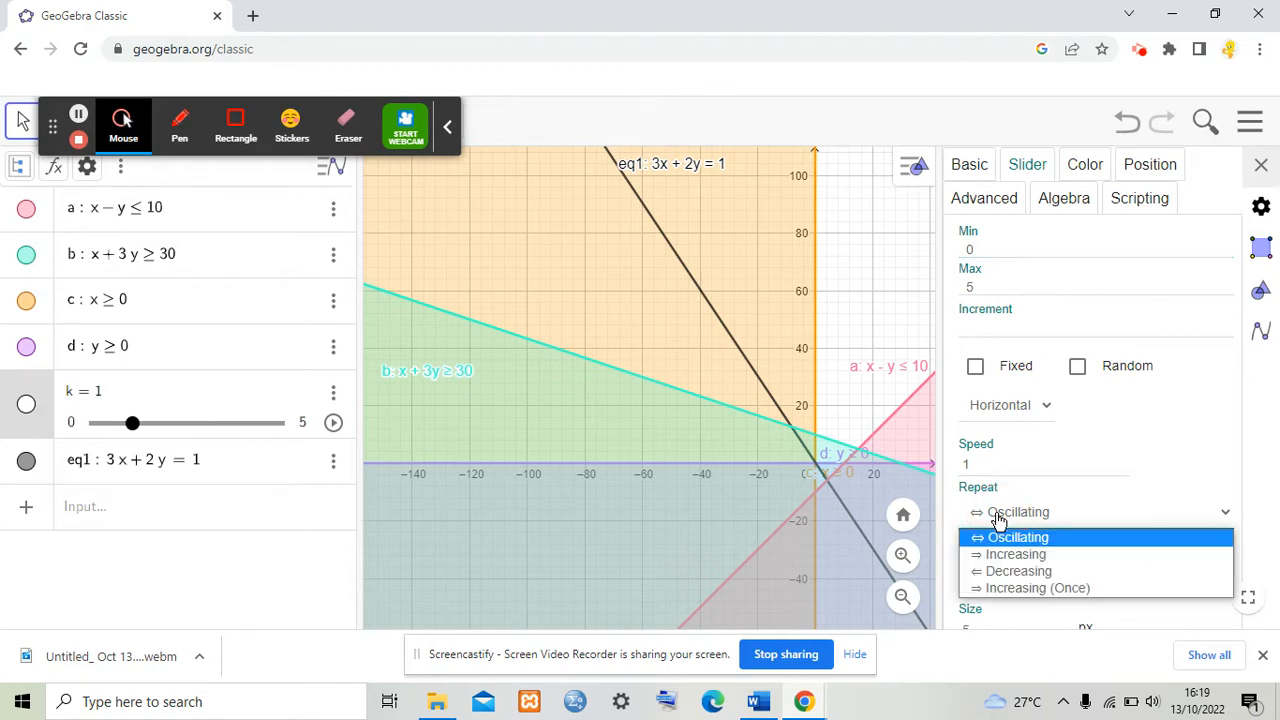
click(1005, 534)
click(1008, 523)
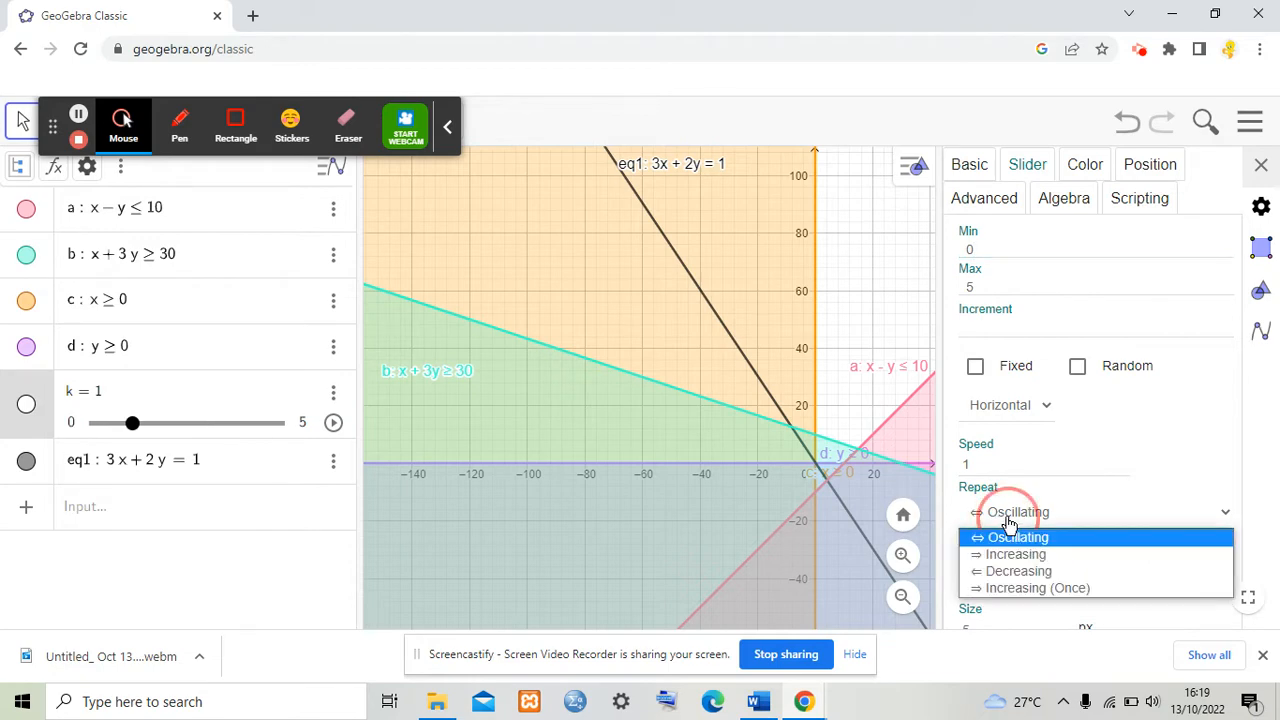
click(1020, 555)
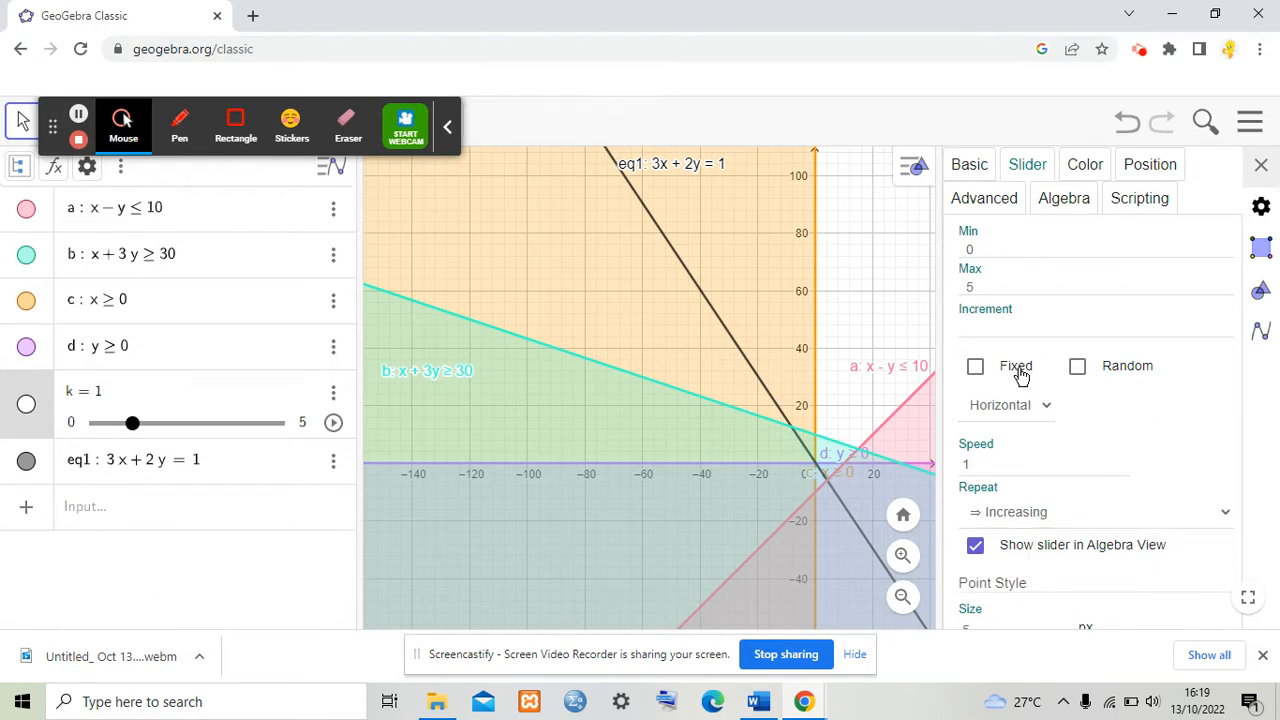
Step: Set slider k's maximum to 500 and its speed to 0.5, keep Increasing repeat, and close the settings
click(985, 287)
text(00)
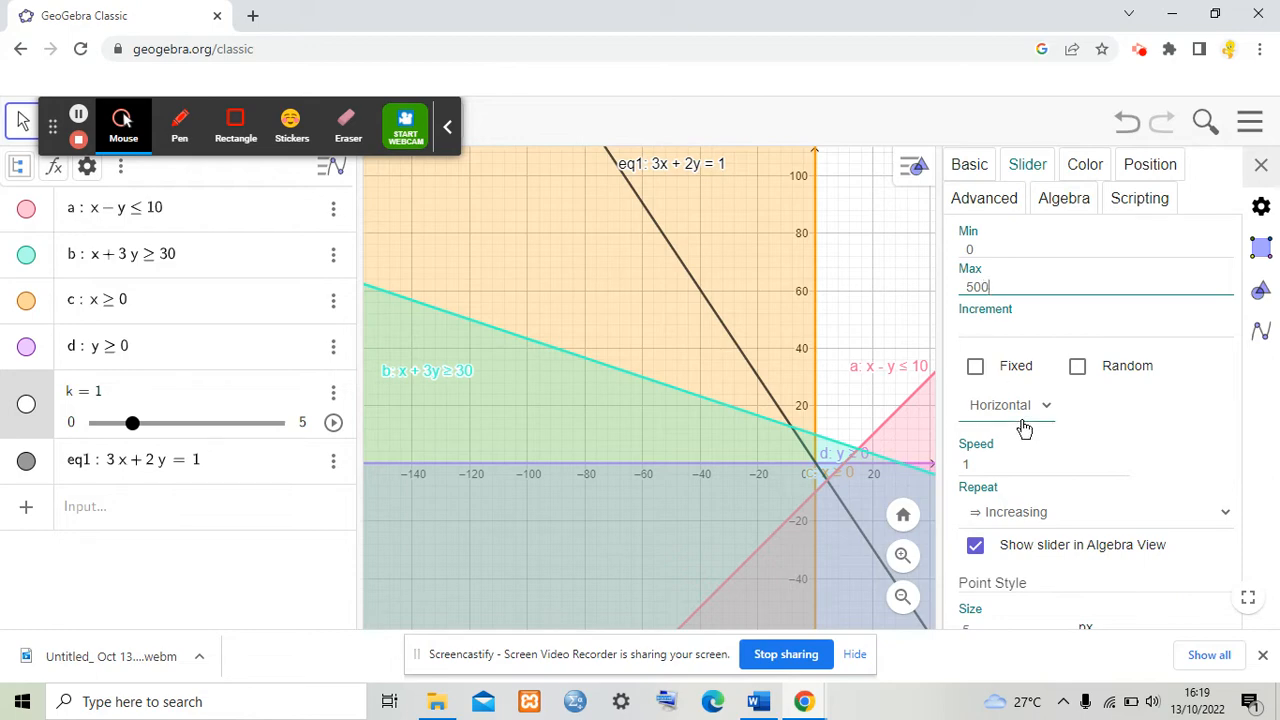
click(975, 464)
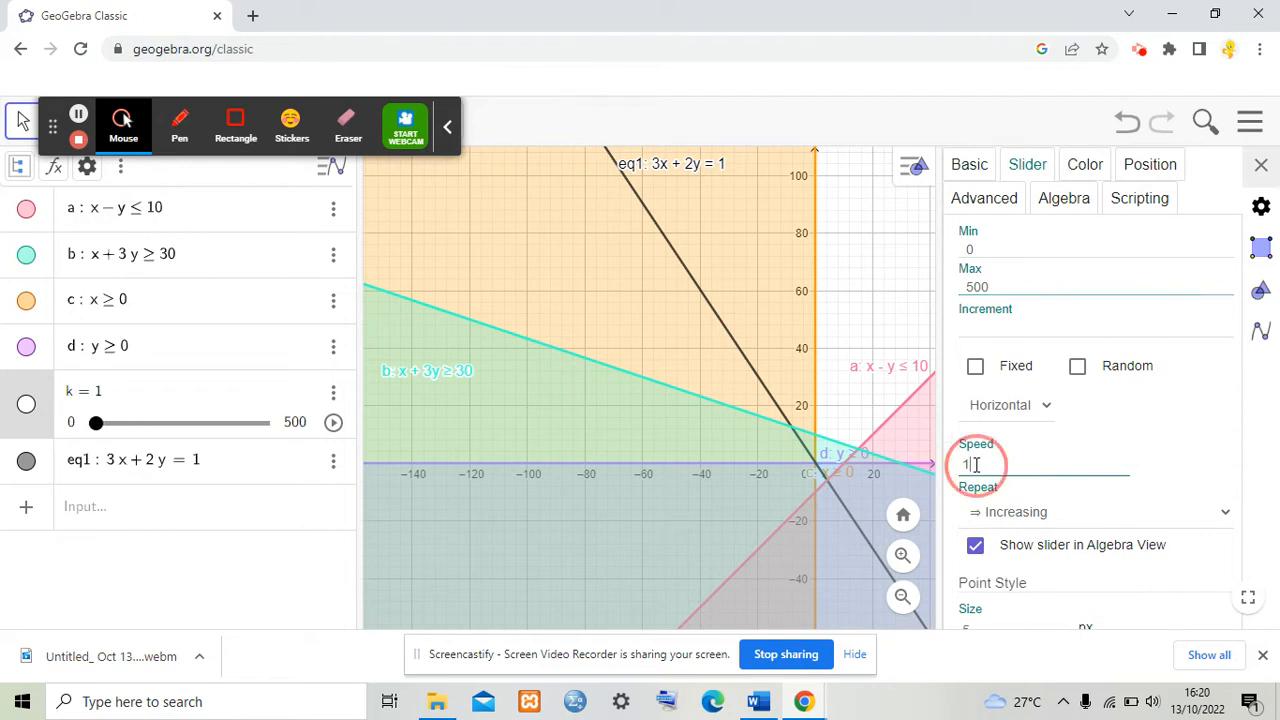
key(BackSpace)
text(0)
text(.5)
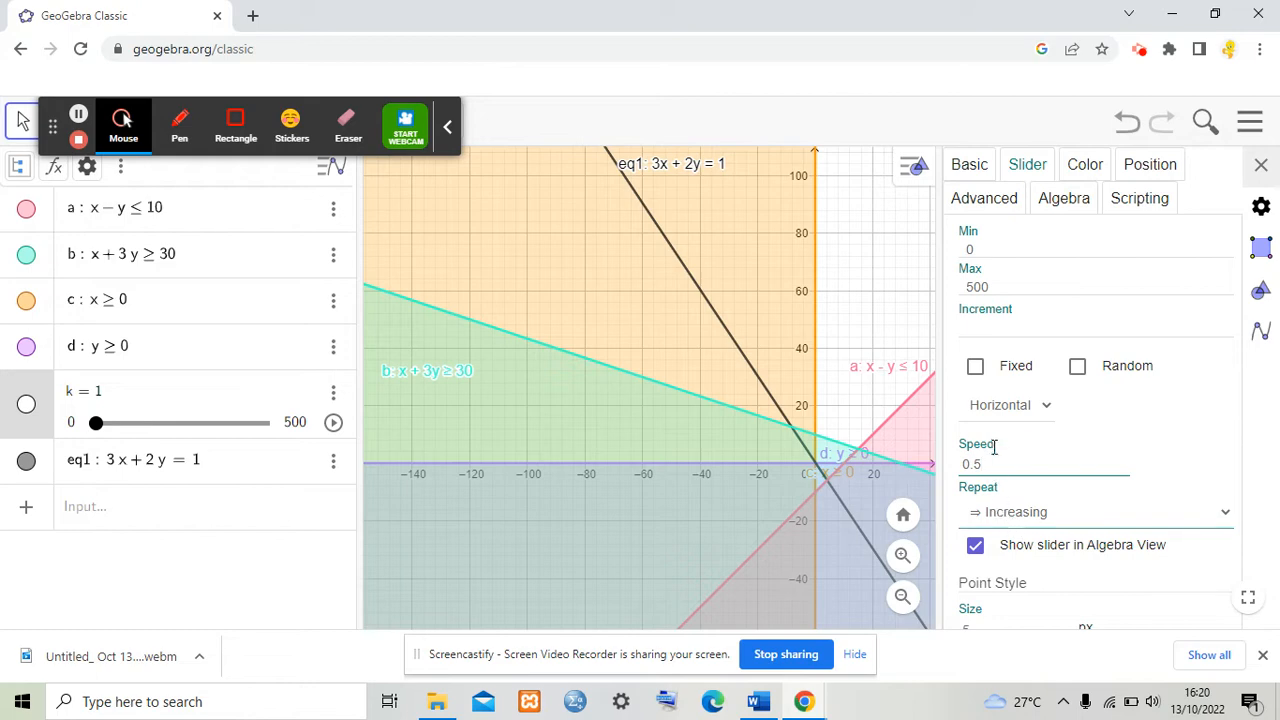
click(1048, 515)
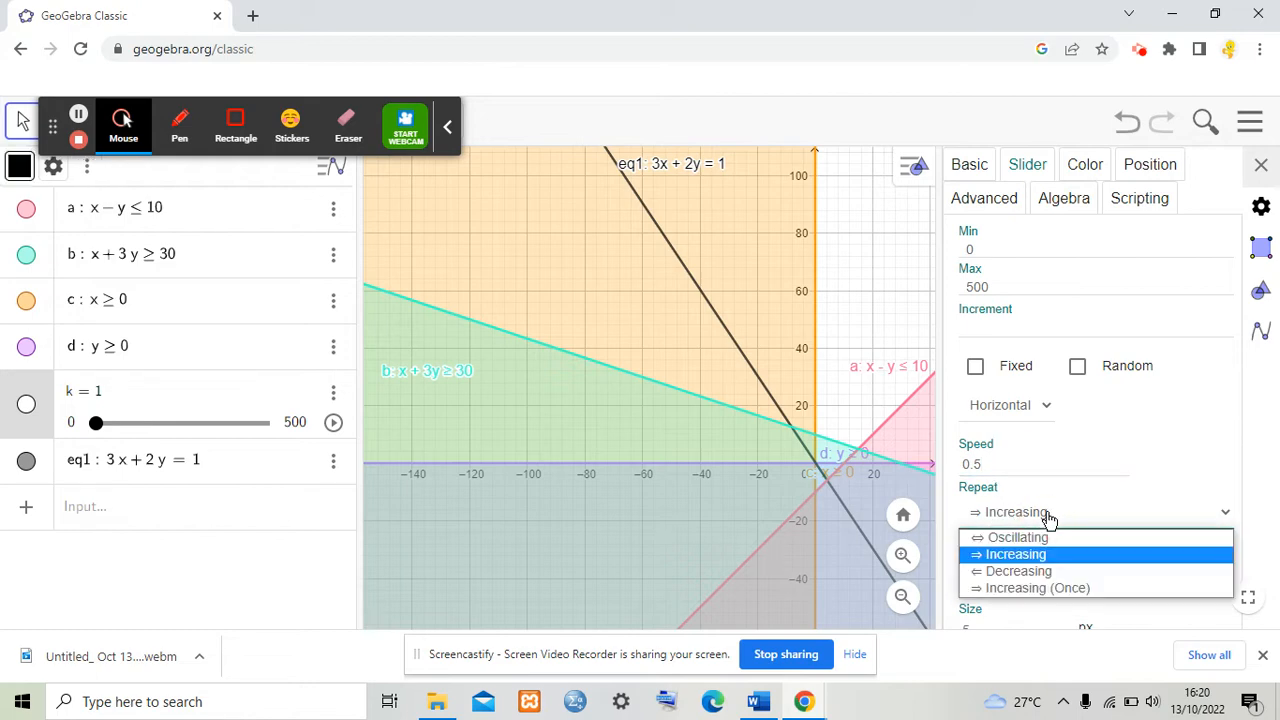
click(1030, 555)
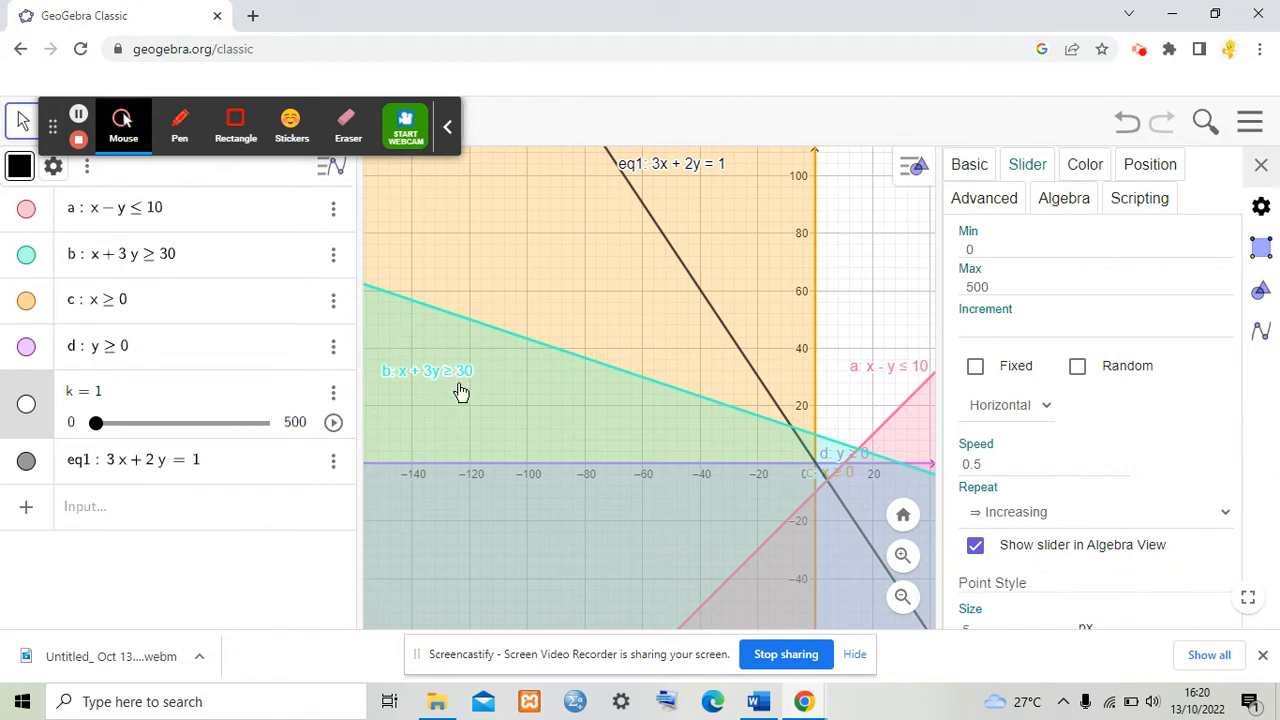
click(1261, 166)
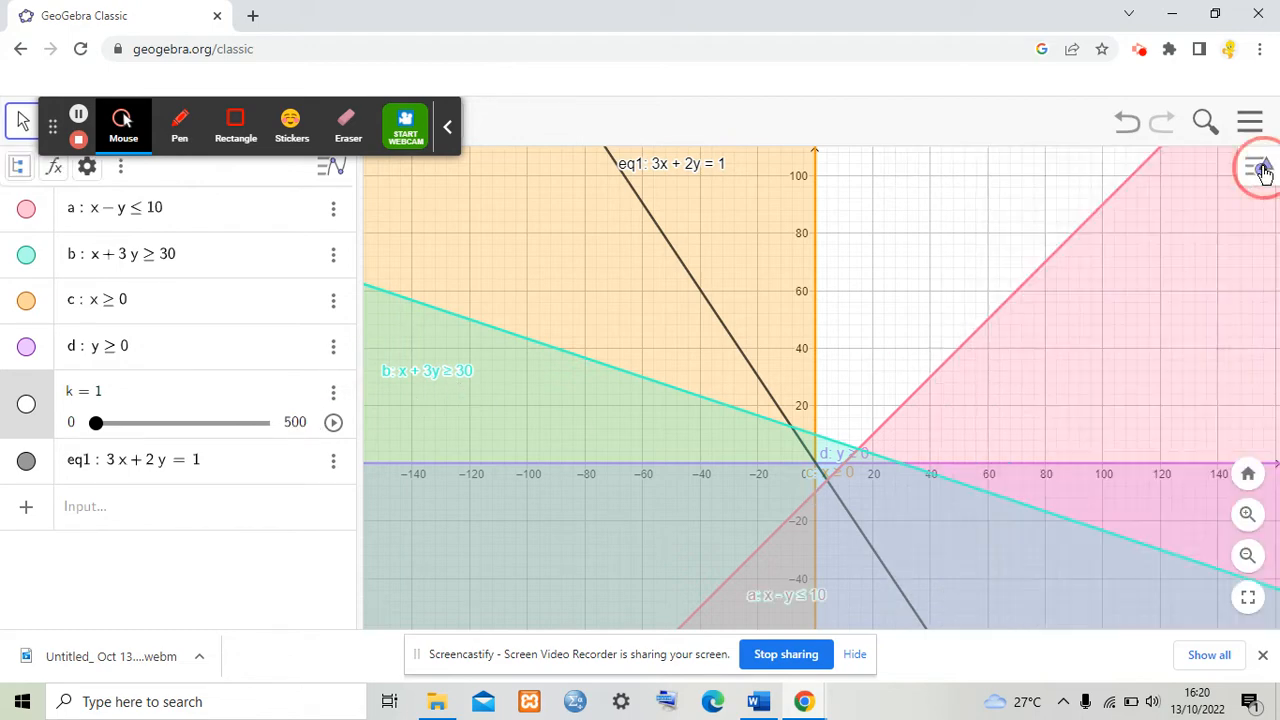
Step: Set k to 0 and play the slider animation to sweep the objective line across the region
drag(97, 424, 5, 505)
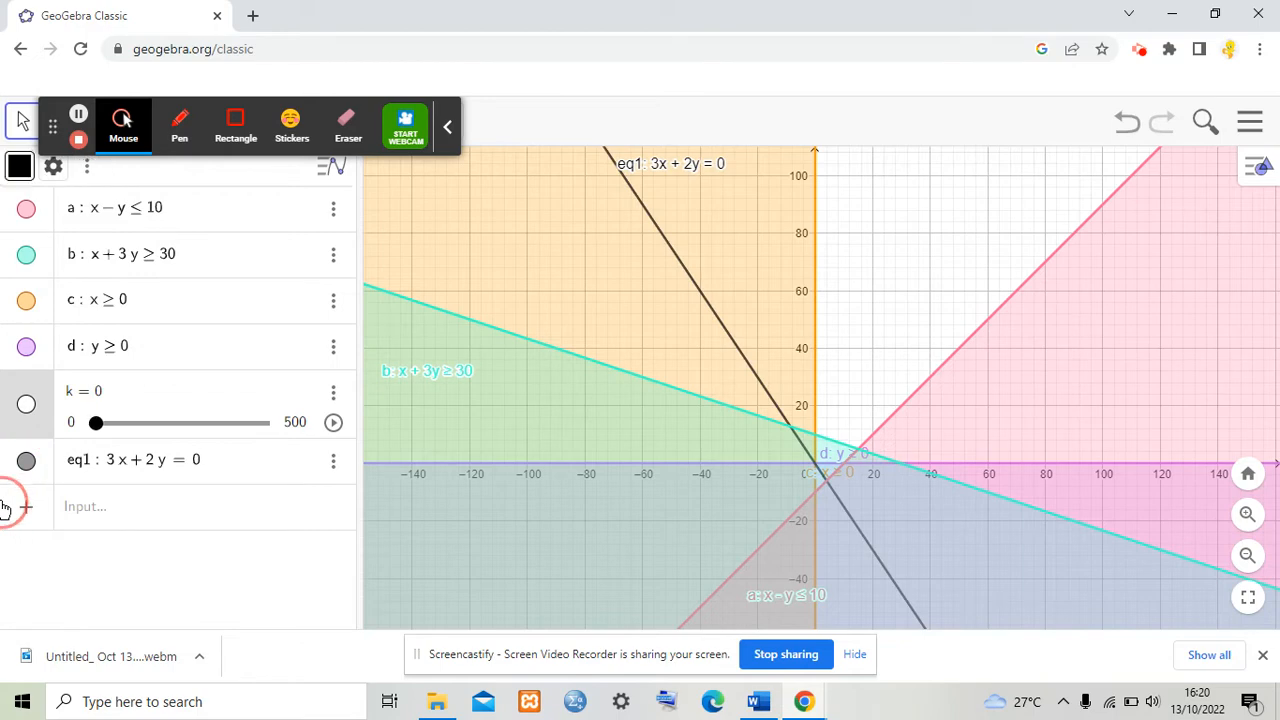
click(333, 423)
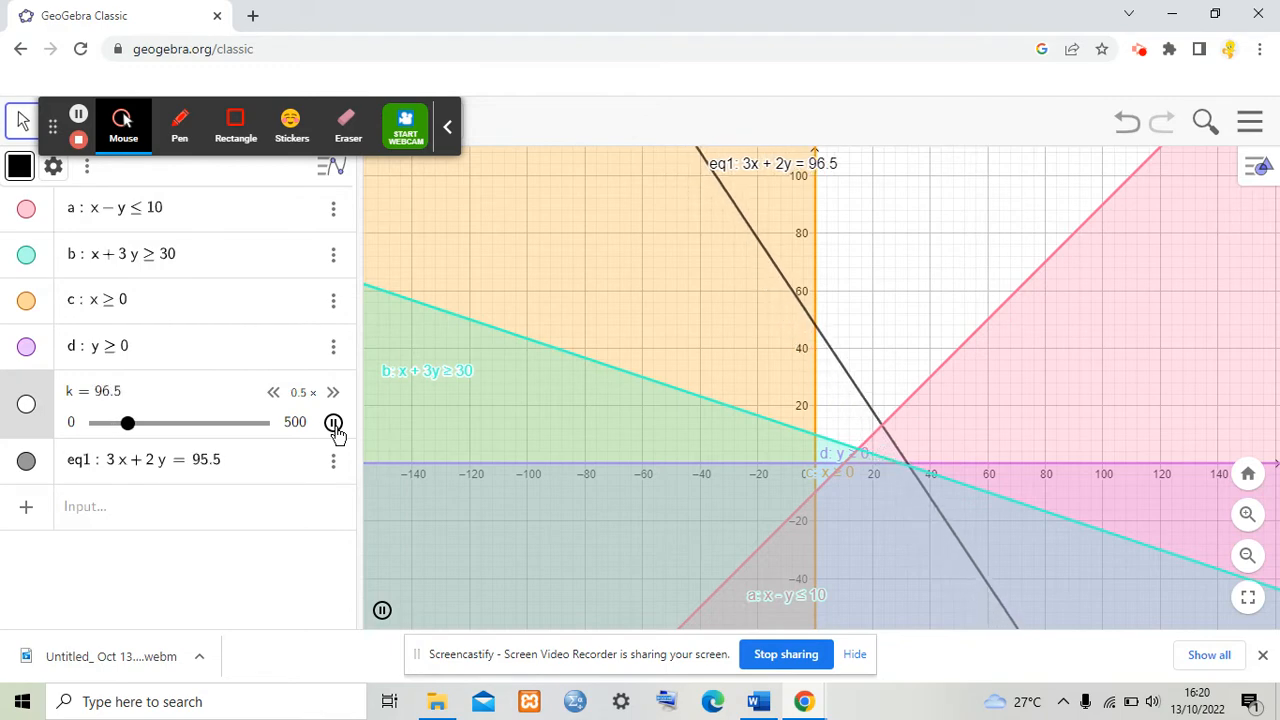
click(333, 423)
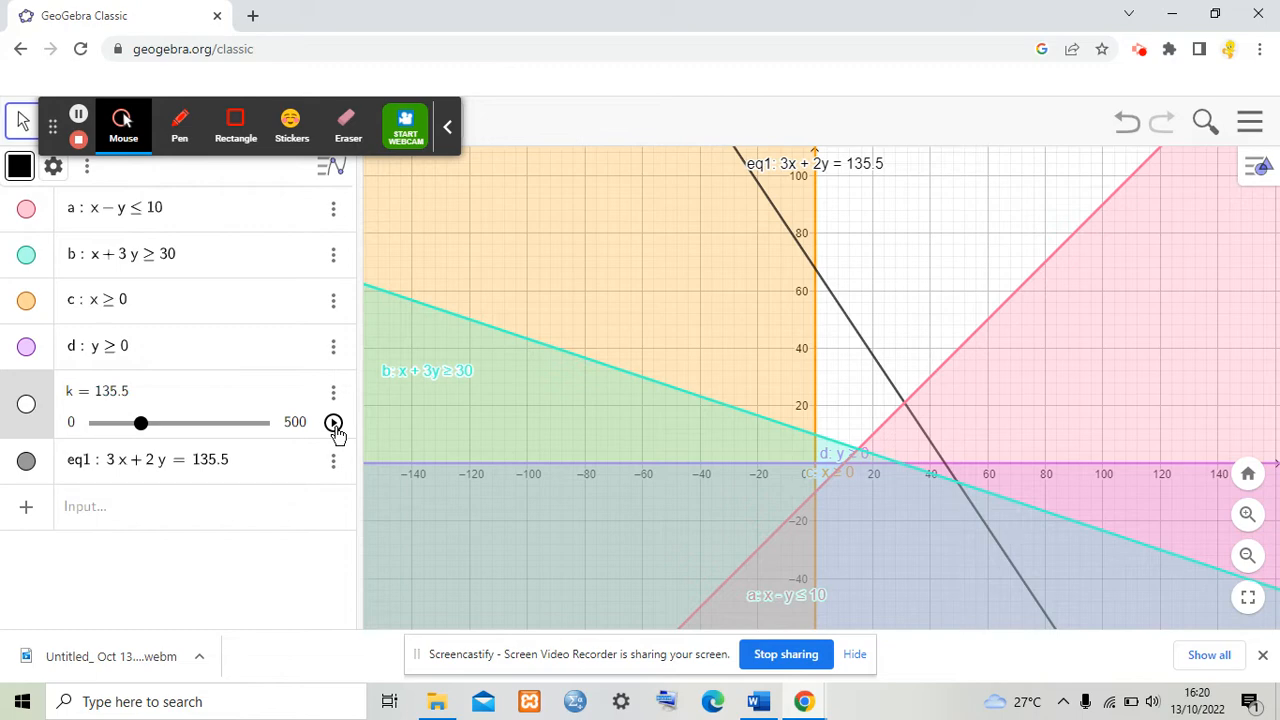
click(333, 422)
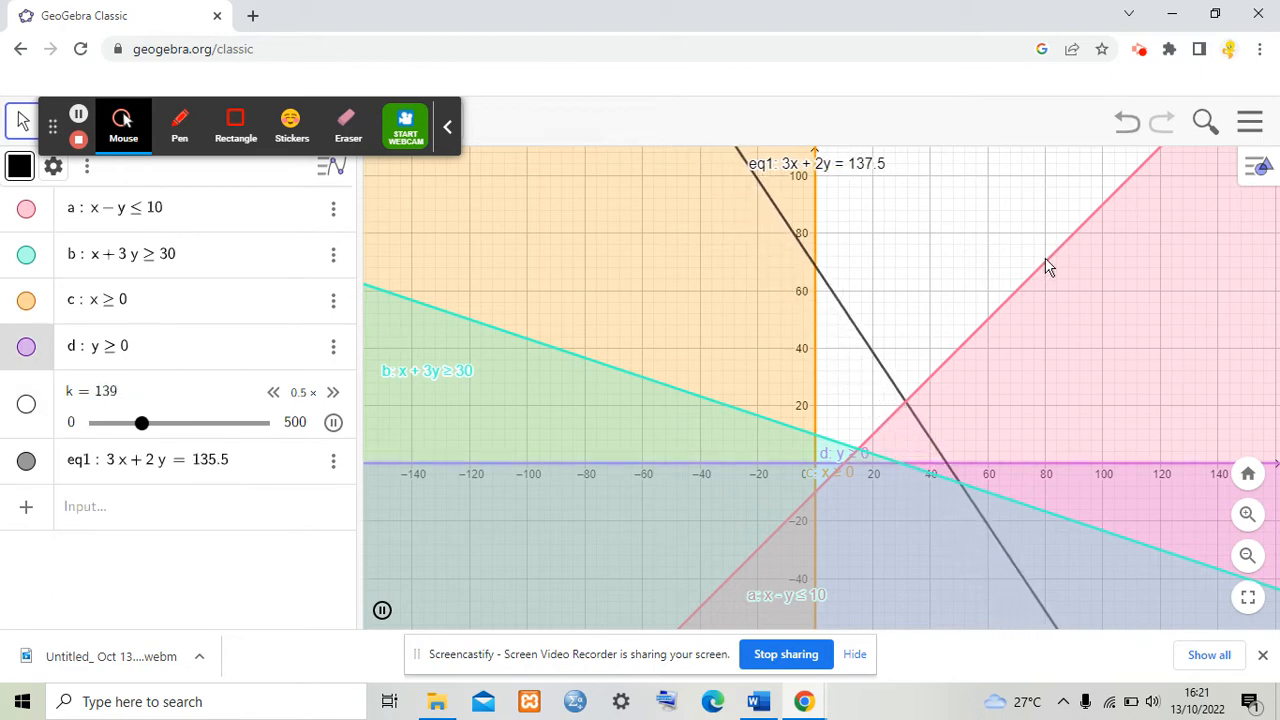
Step: Watch the objective line move further out, then pause the k animation
scroll(1047, 266, up, 1)
scroll(1047, 266, down, 2)
scroll(1047, 266, down, 2)
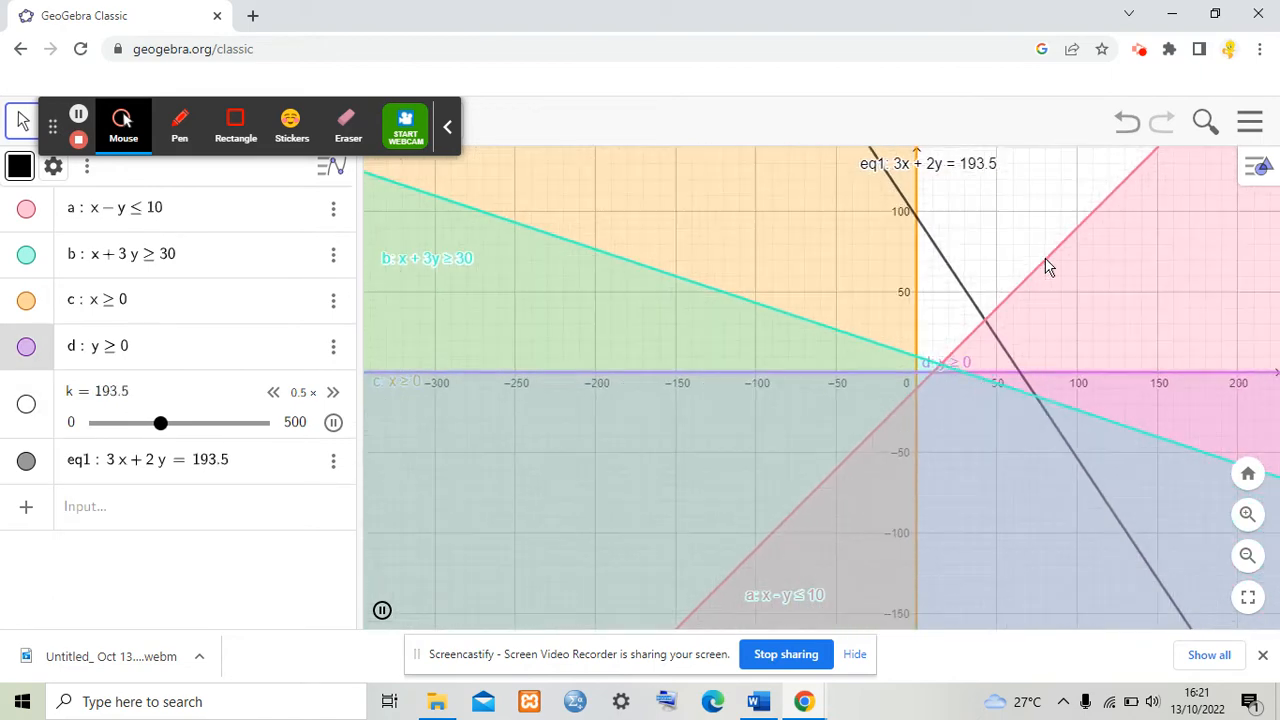
scroll(803, 431, up, 1)
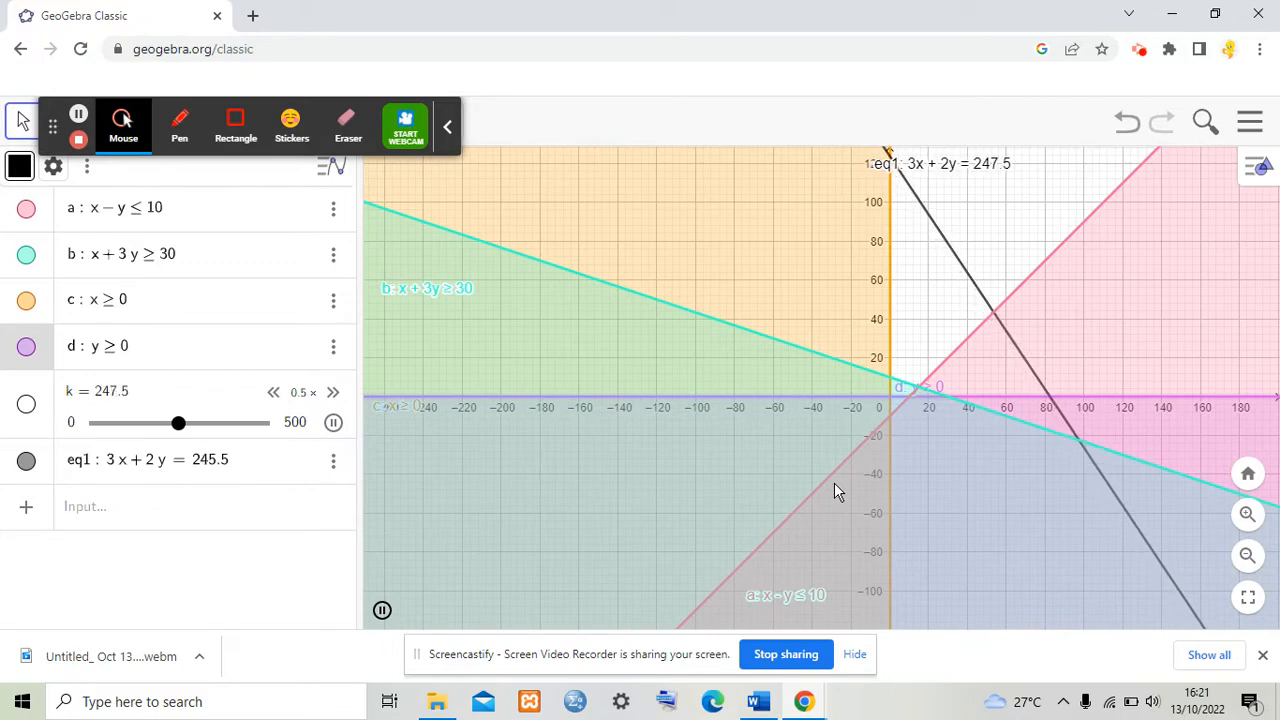
scroll(834, 482, up, 1)
scroll(834, 482, down, 2)
scroll(835, 484, down, 2)
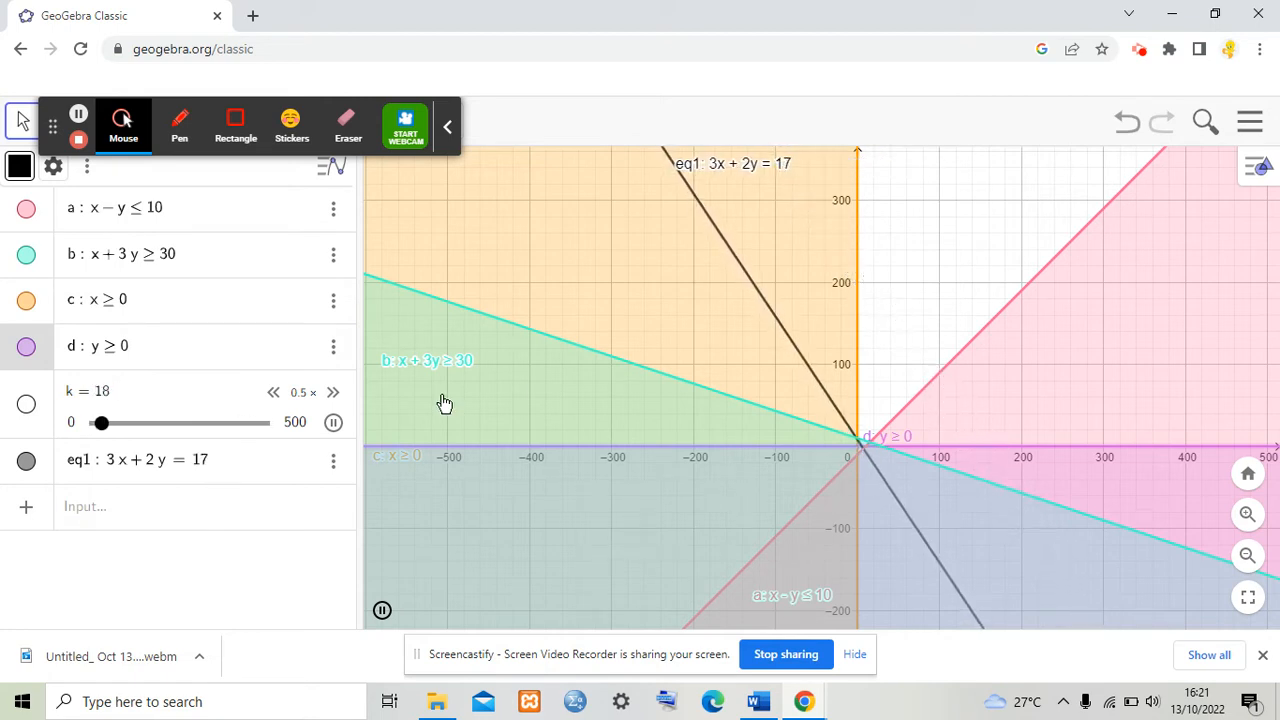
click(333, 422)
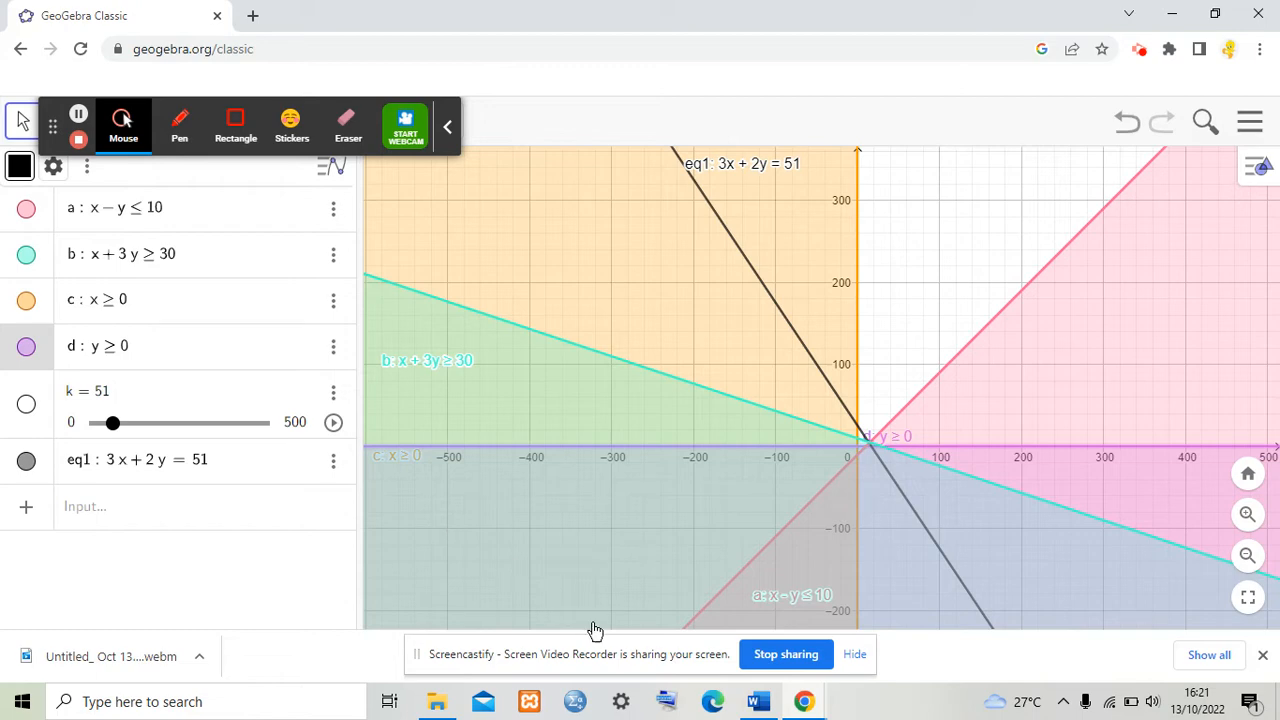
Step: Switch to the Word document to read the next unbounded example, then return to GeoGebra
mouse_move(760, 703)
click(738, 632)
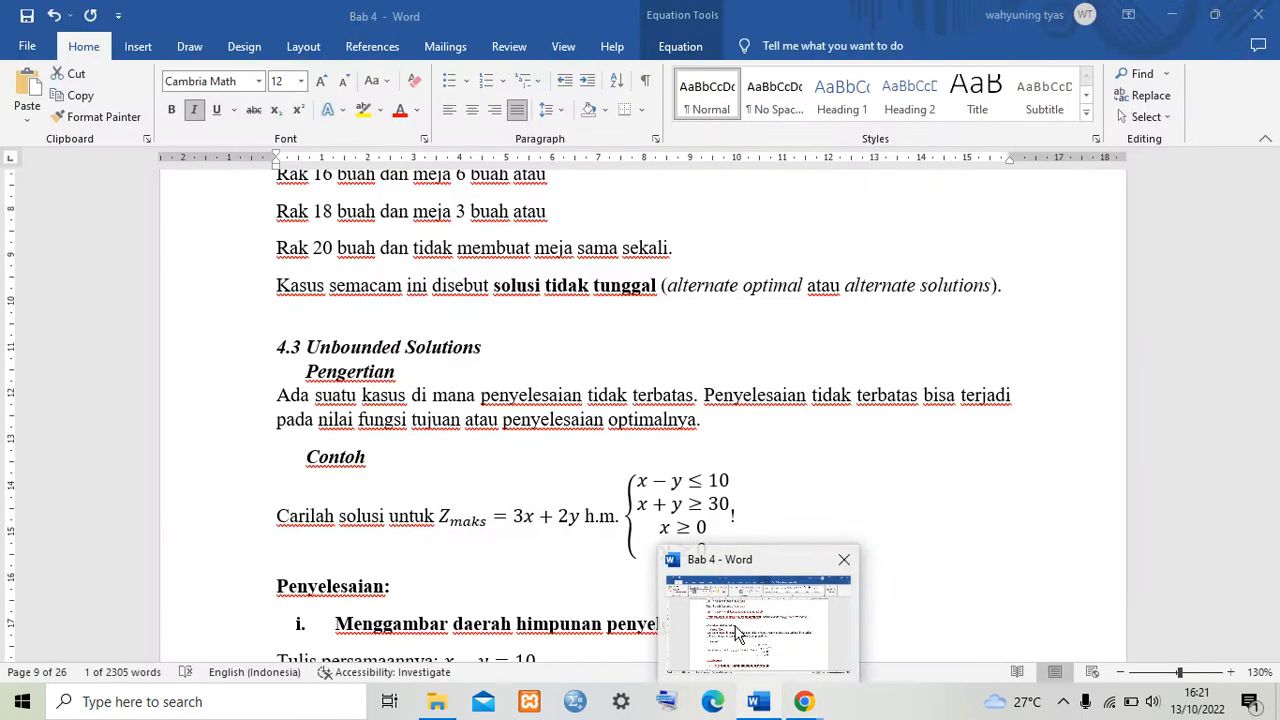
click(989, 481)
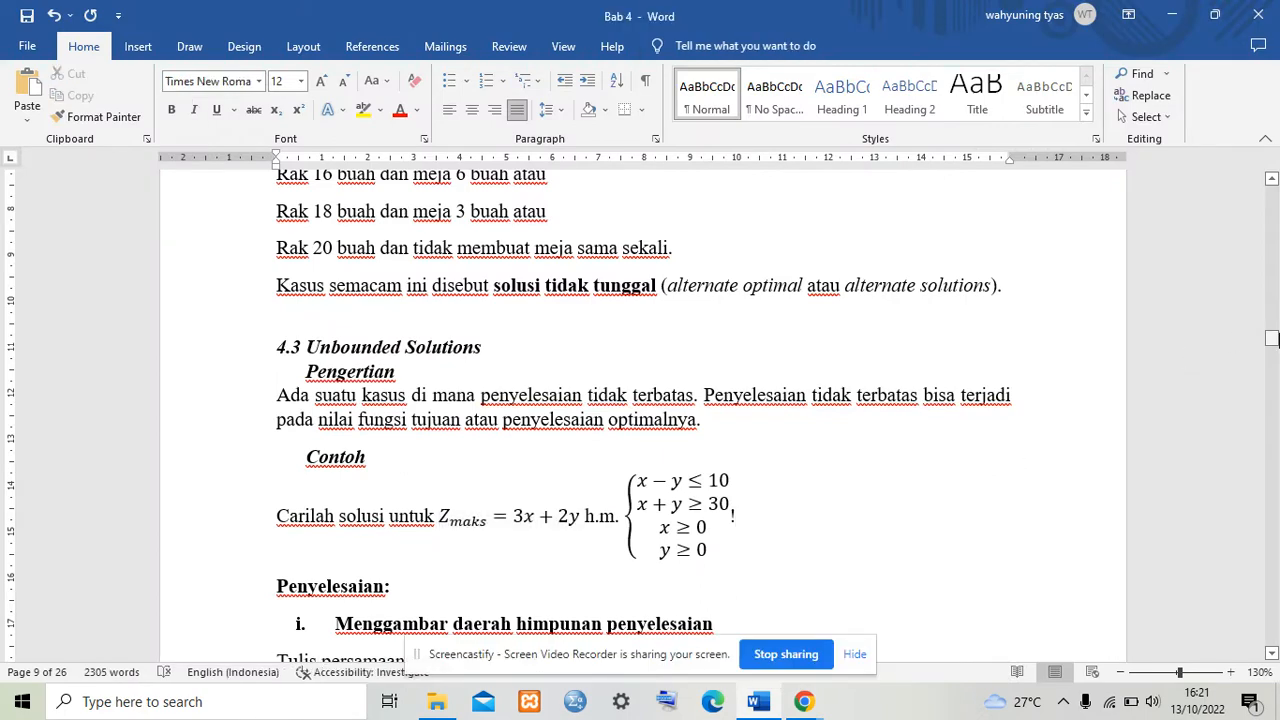
drag(1271, 338, 1271, 404)
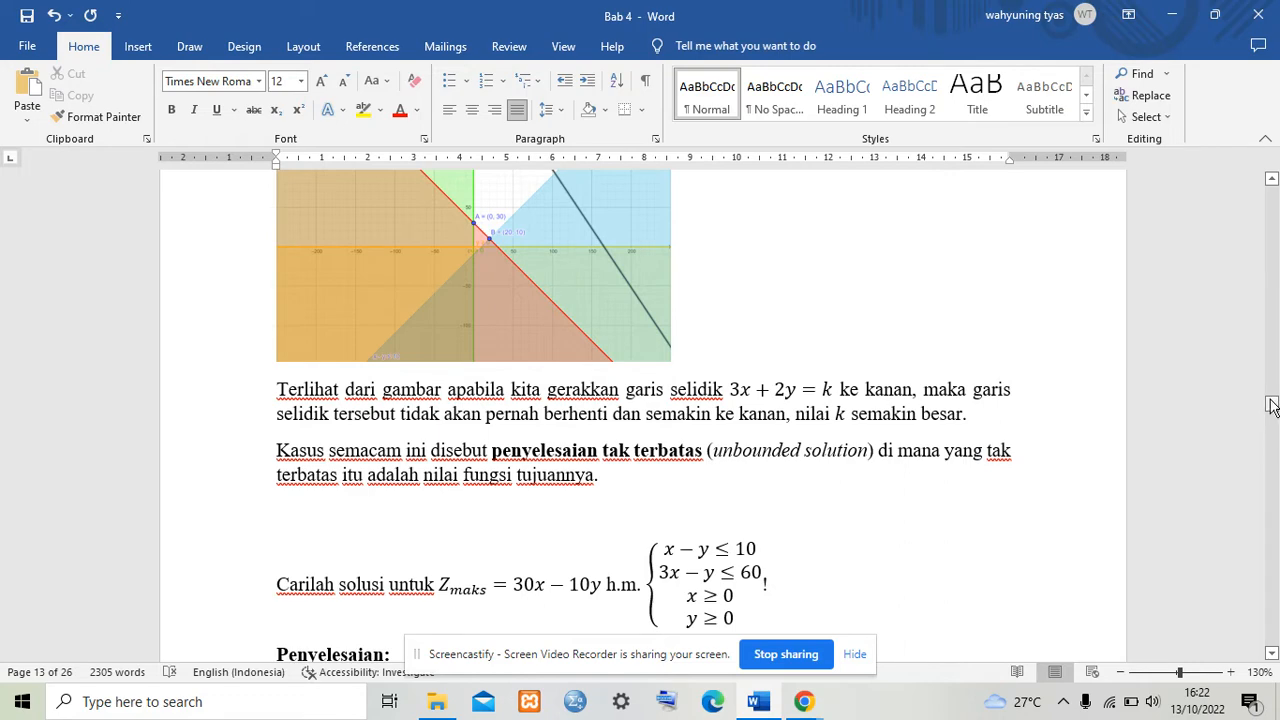
drag(1271, 404, 1271, 410)
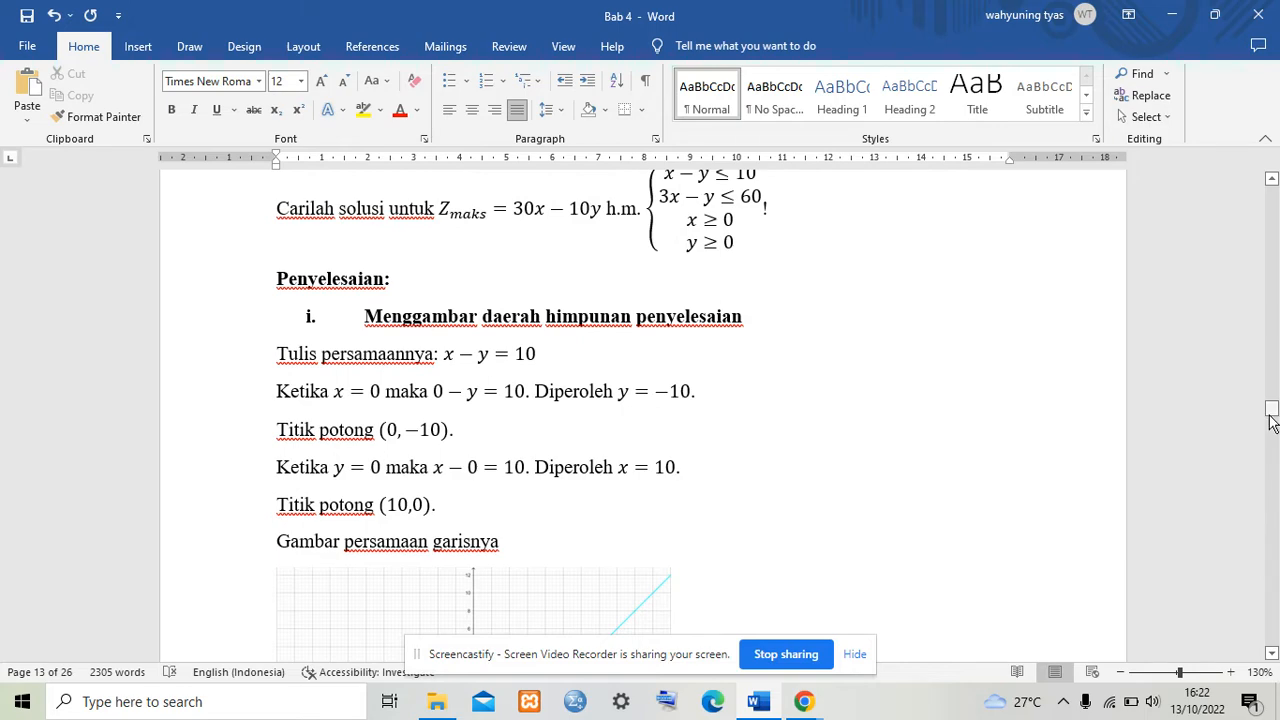
drag(1271, 412, 1271, 405)
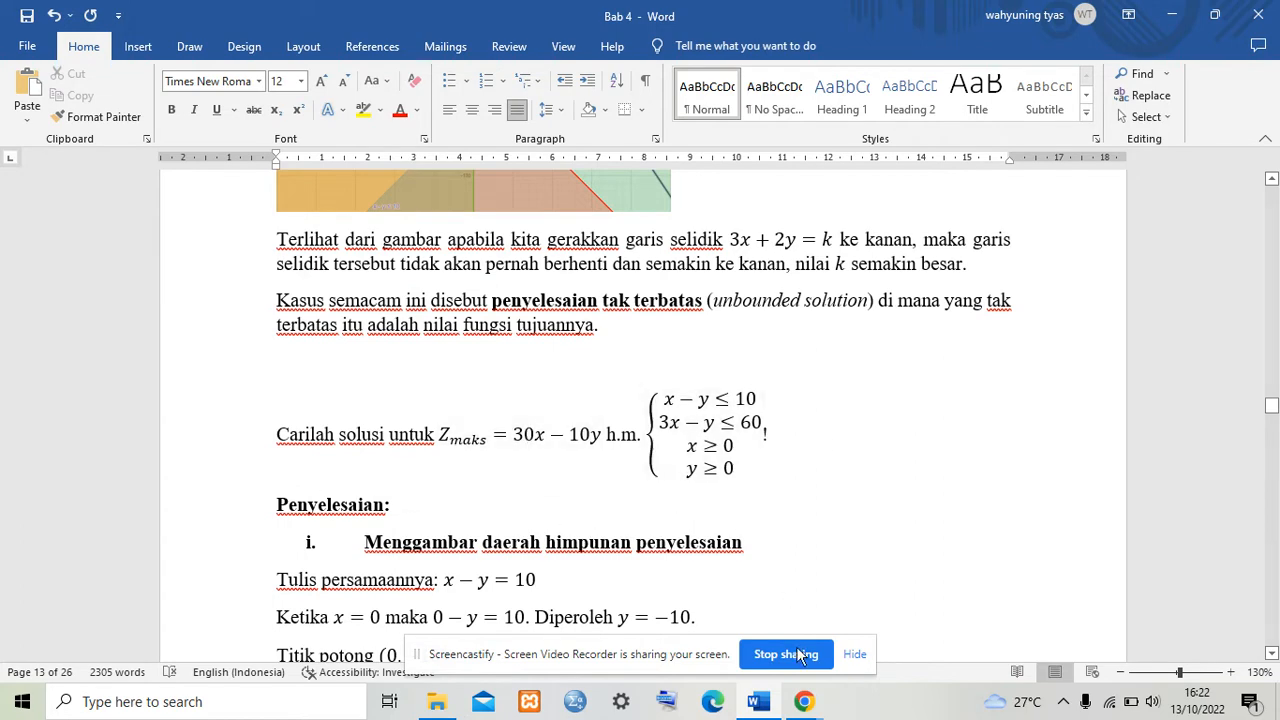
mouse_move(805, 702)
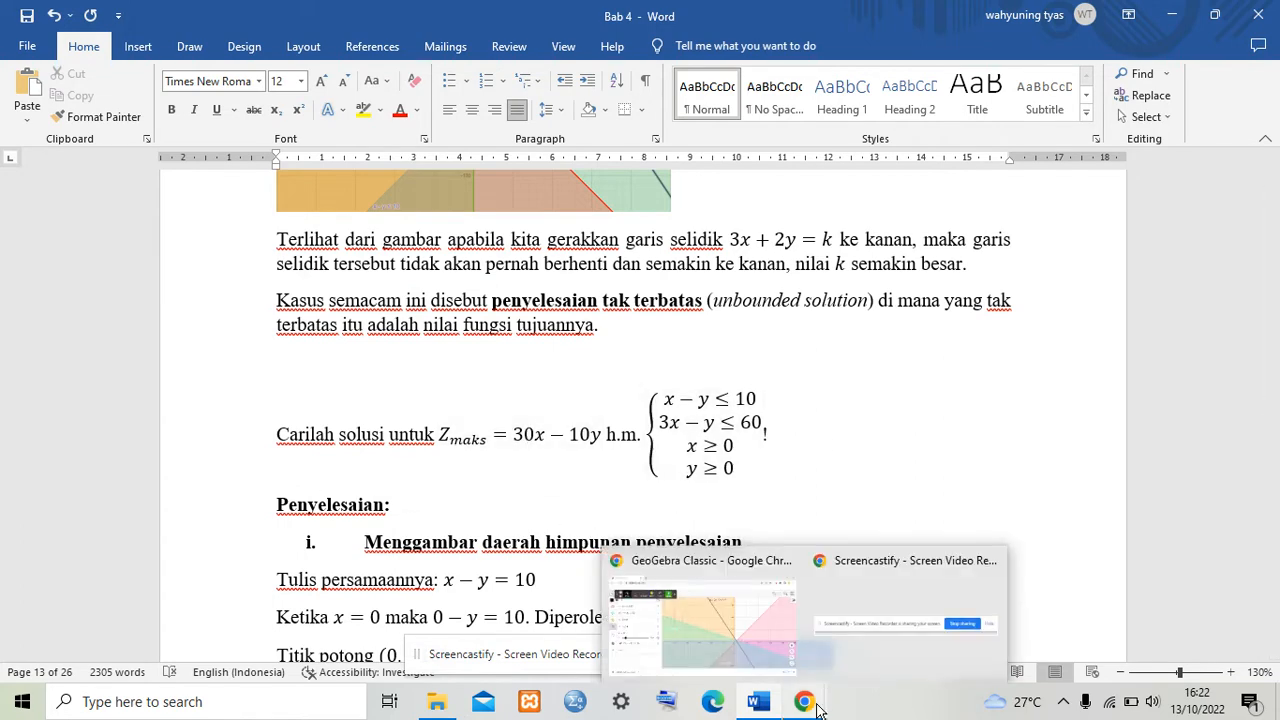
click(753, 662)
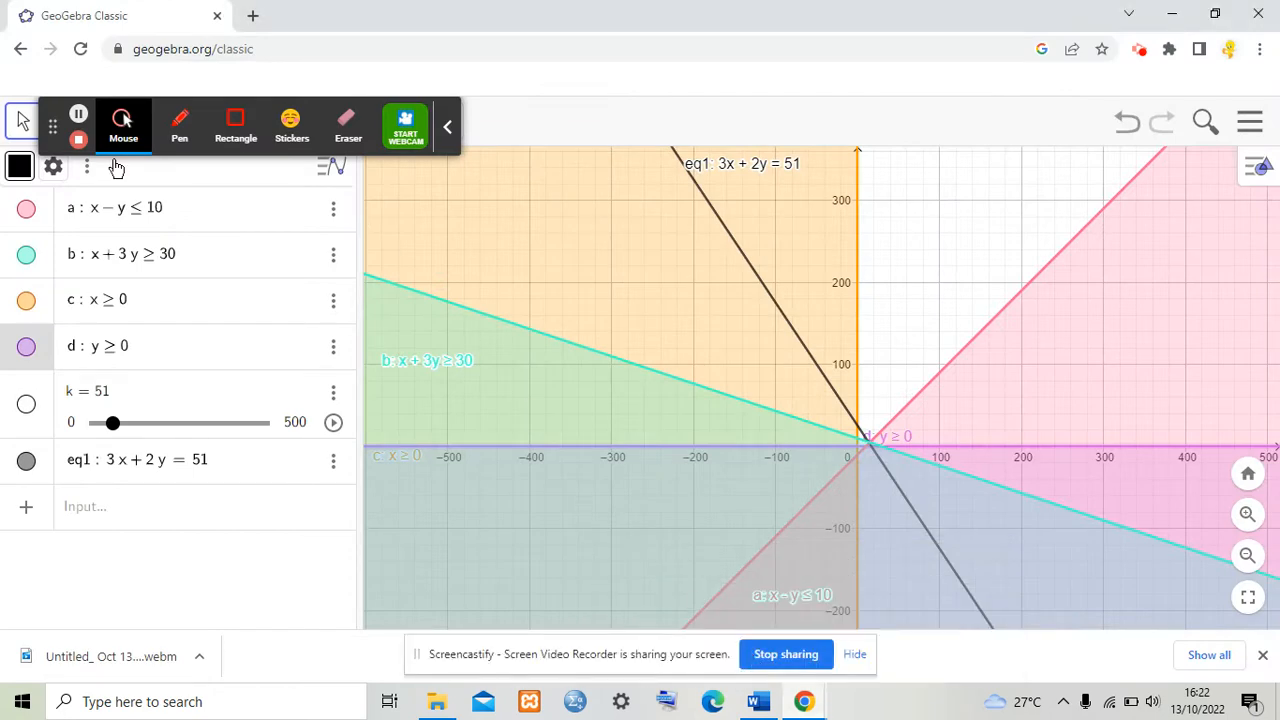
Step: Reload the GeoGebra page for a blank graph and switch back to the Word document
click(305, 48)
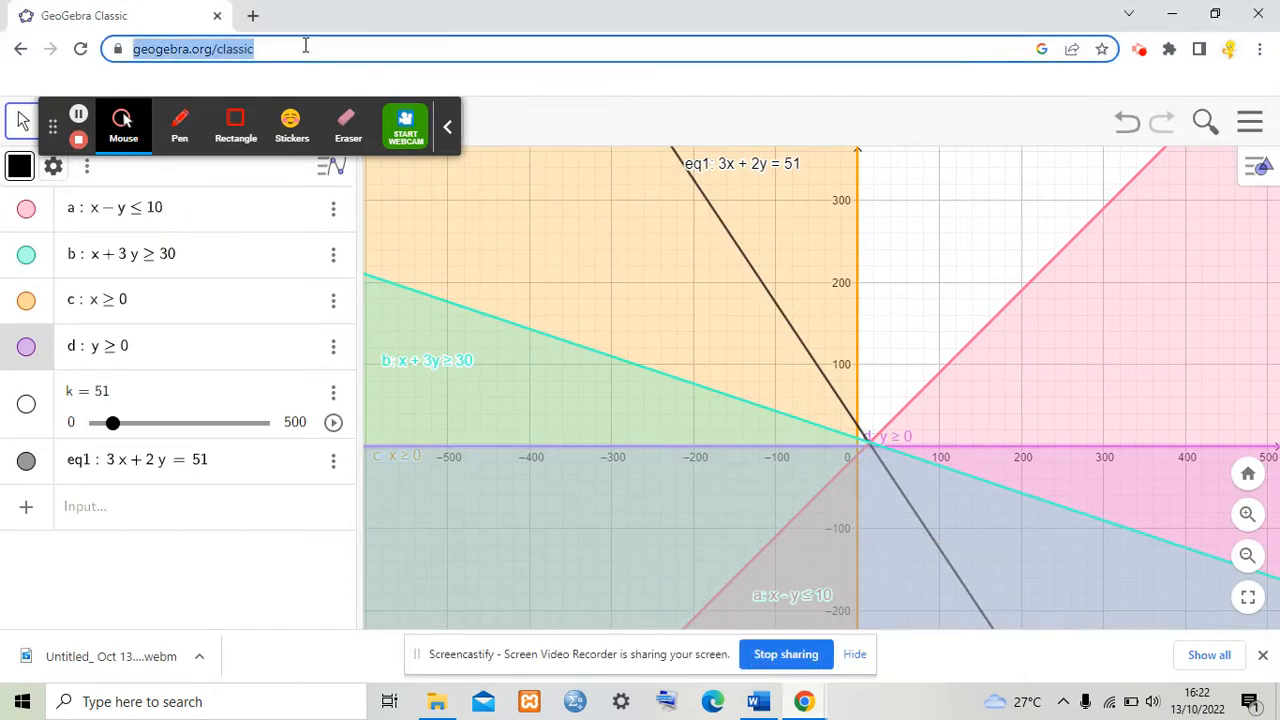
key(Return)
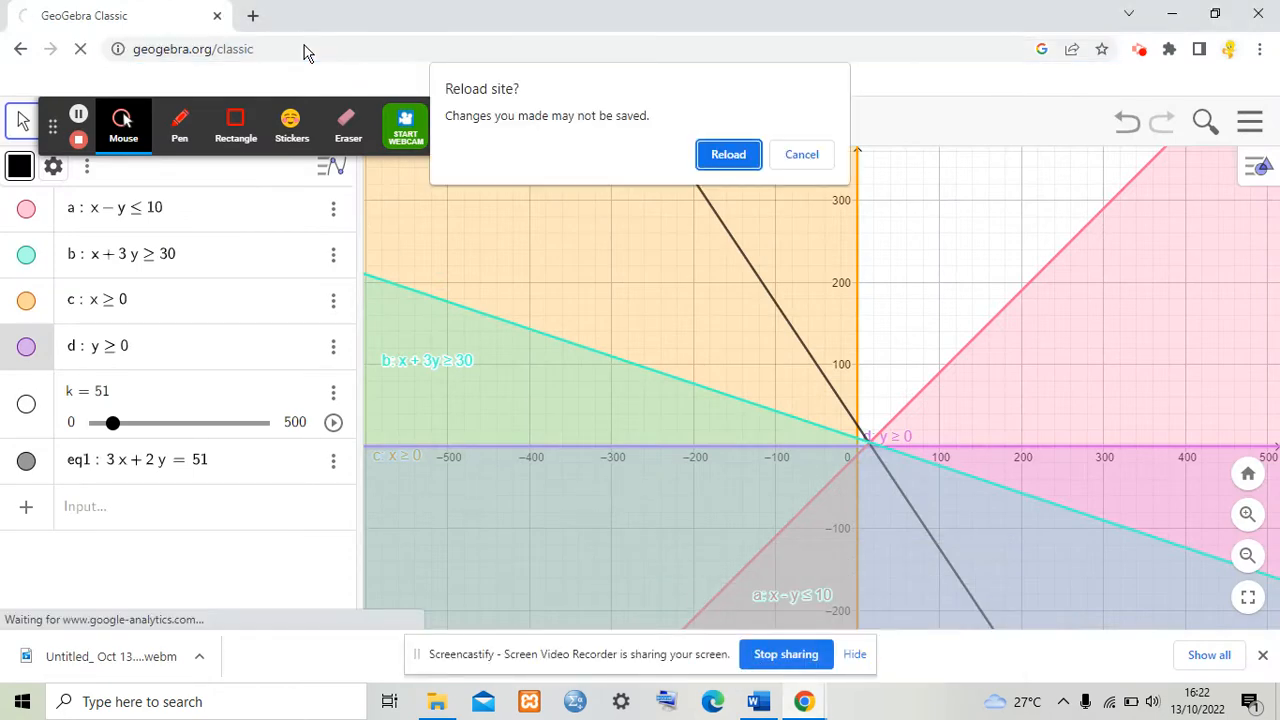
click(712, 160)
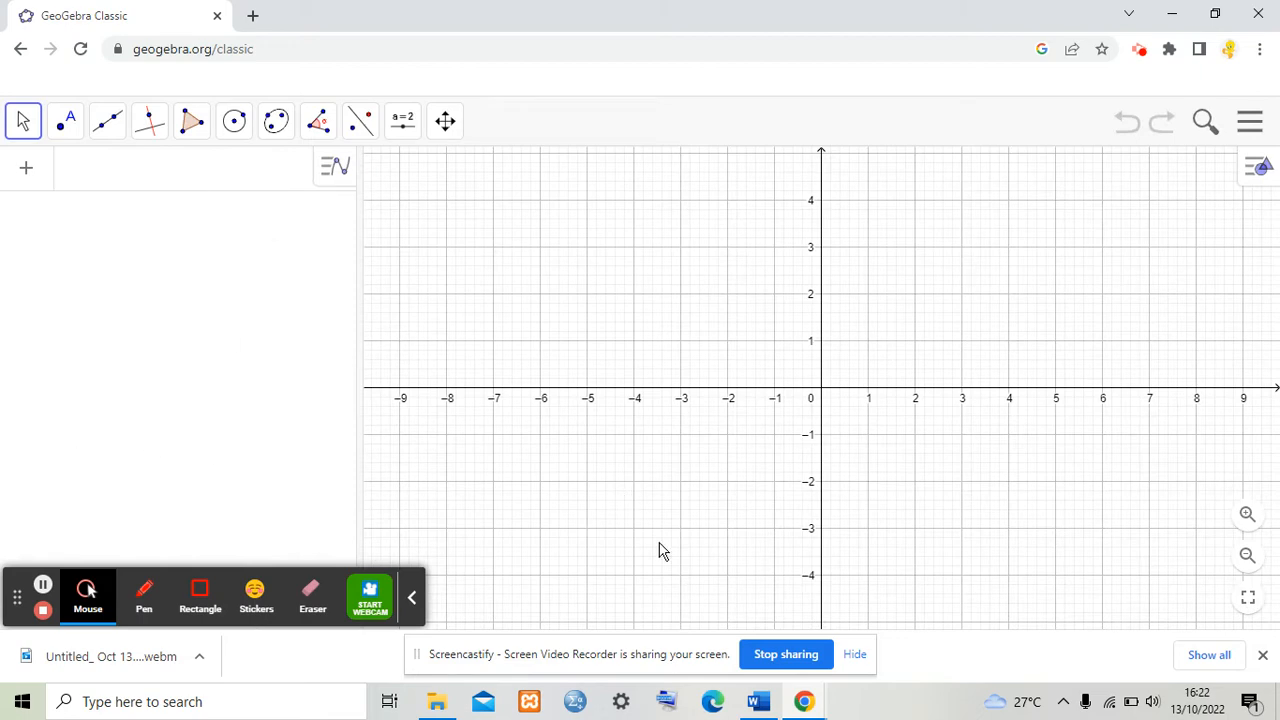
click(760, 703)
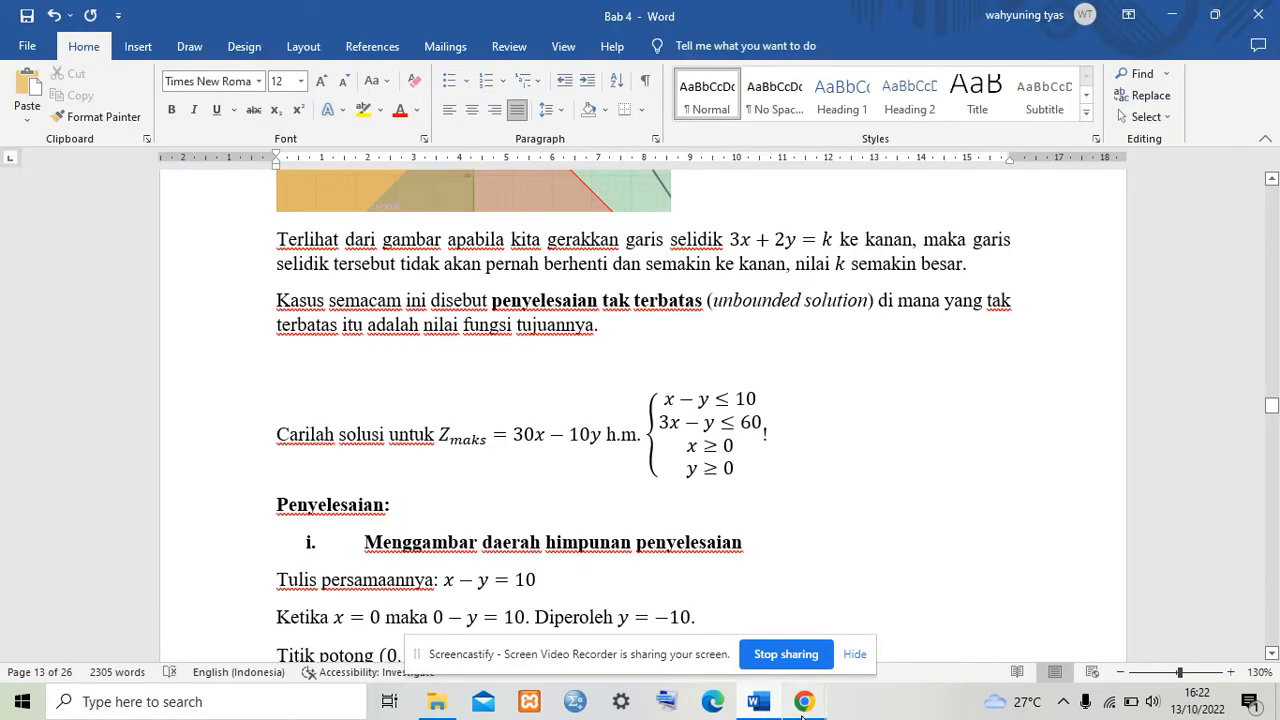
Step: Return to GeoGebra and enter the first constraint x − y ≤ 10 as an inequality
click(803, 703)
click(749, 634)
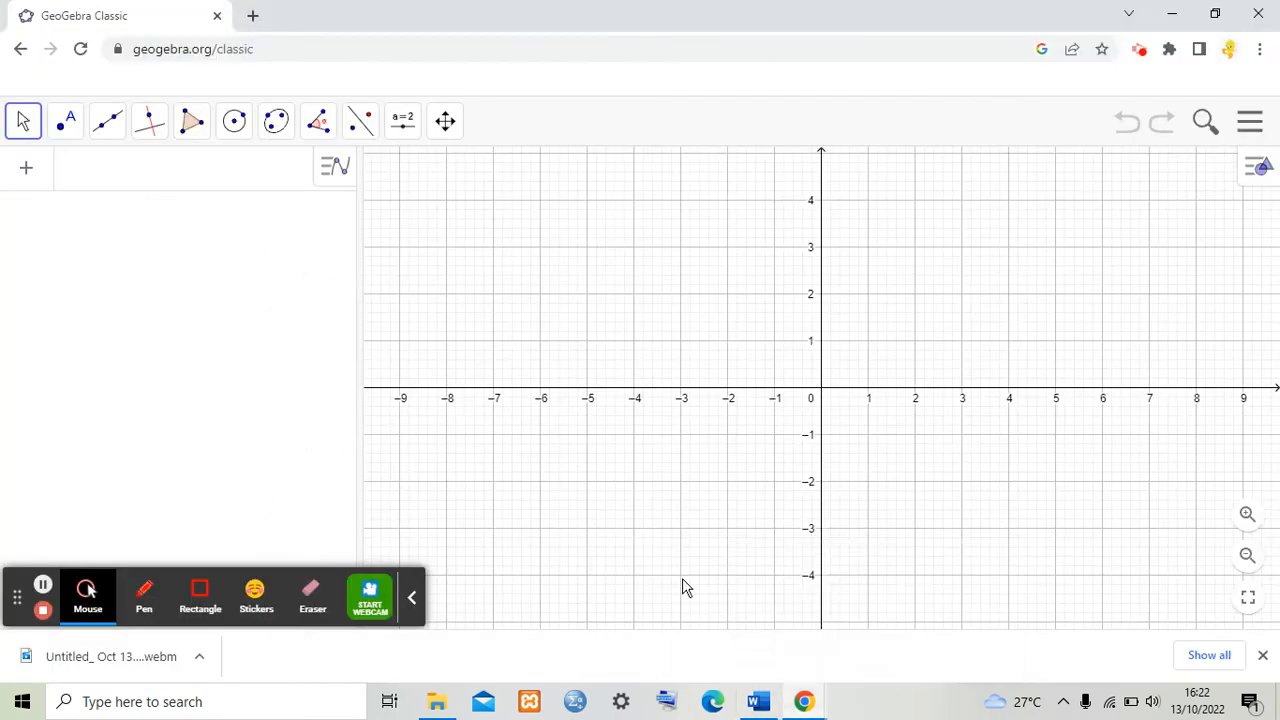
click(113, 172)
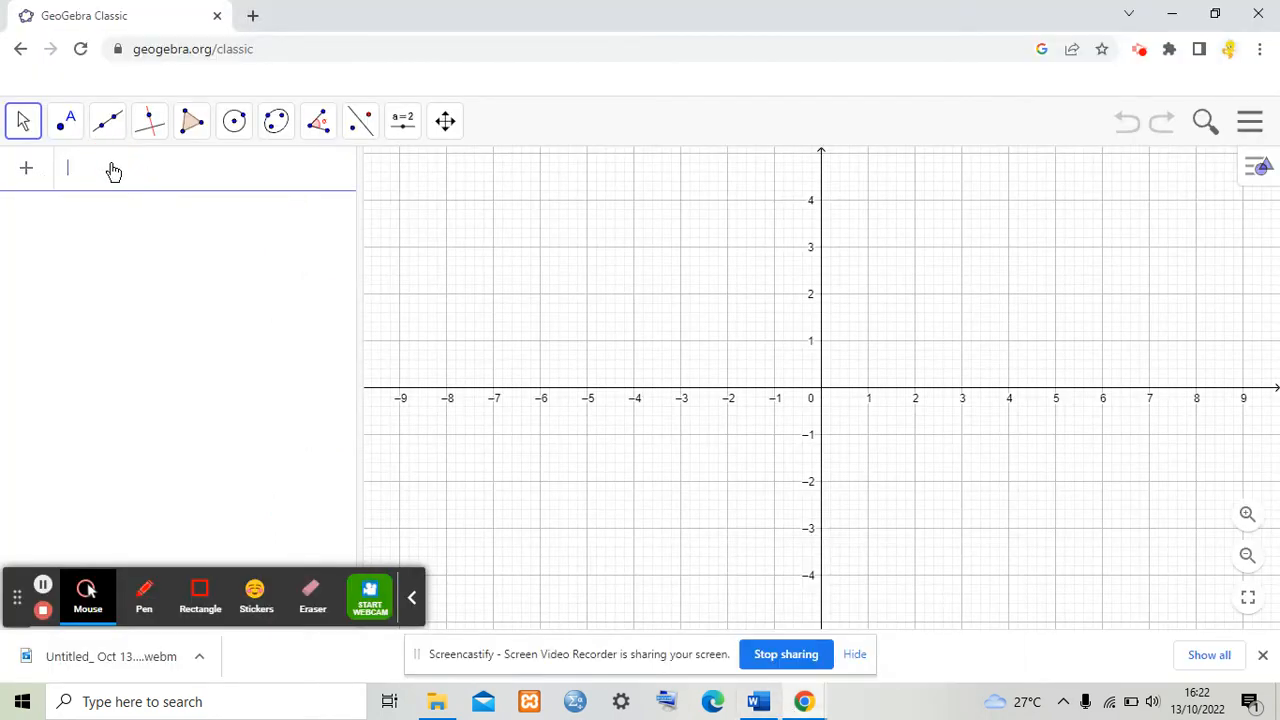
text(x=)
key(Return)
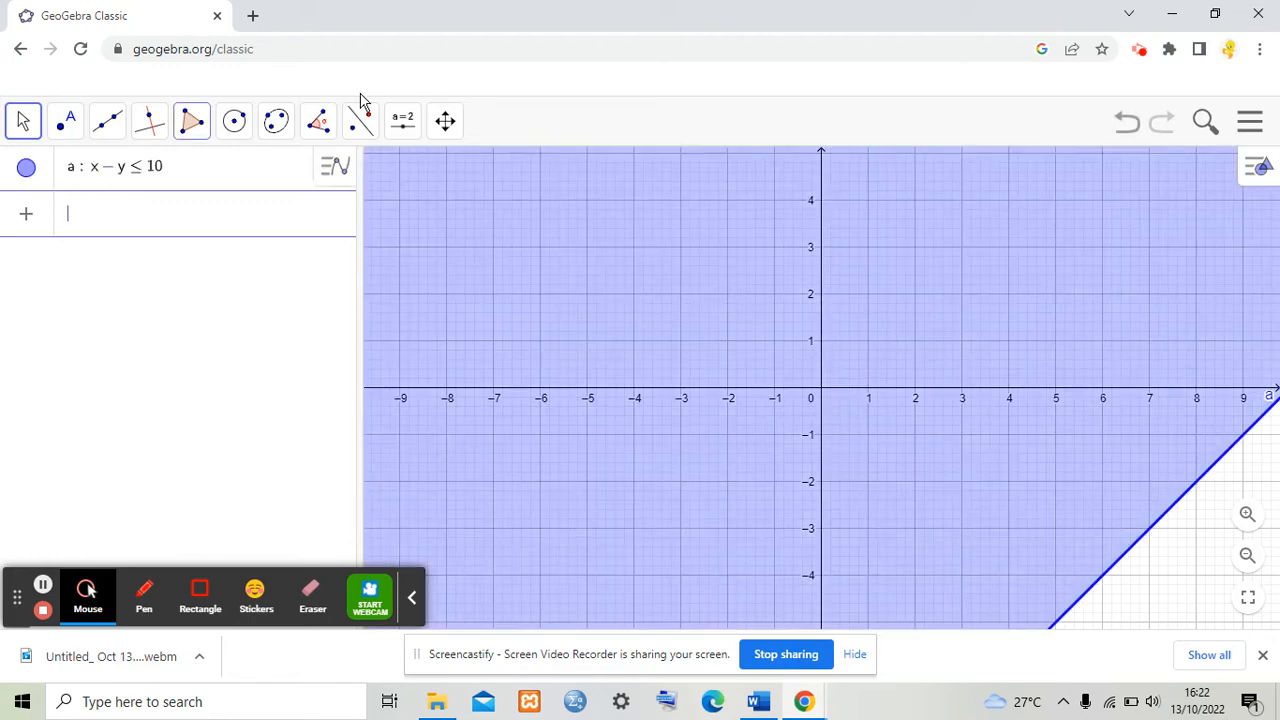
Step: Check the next constraint in the Word document and enter 3x − y ≤ 60 in GeoGebra
click(759, 695)
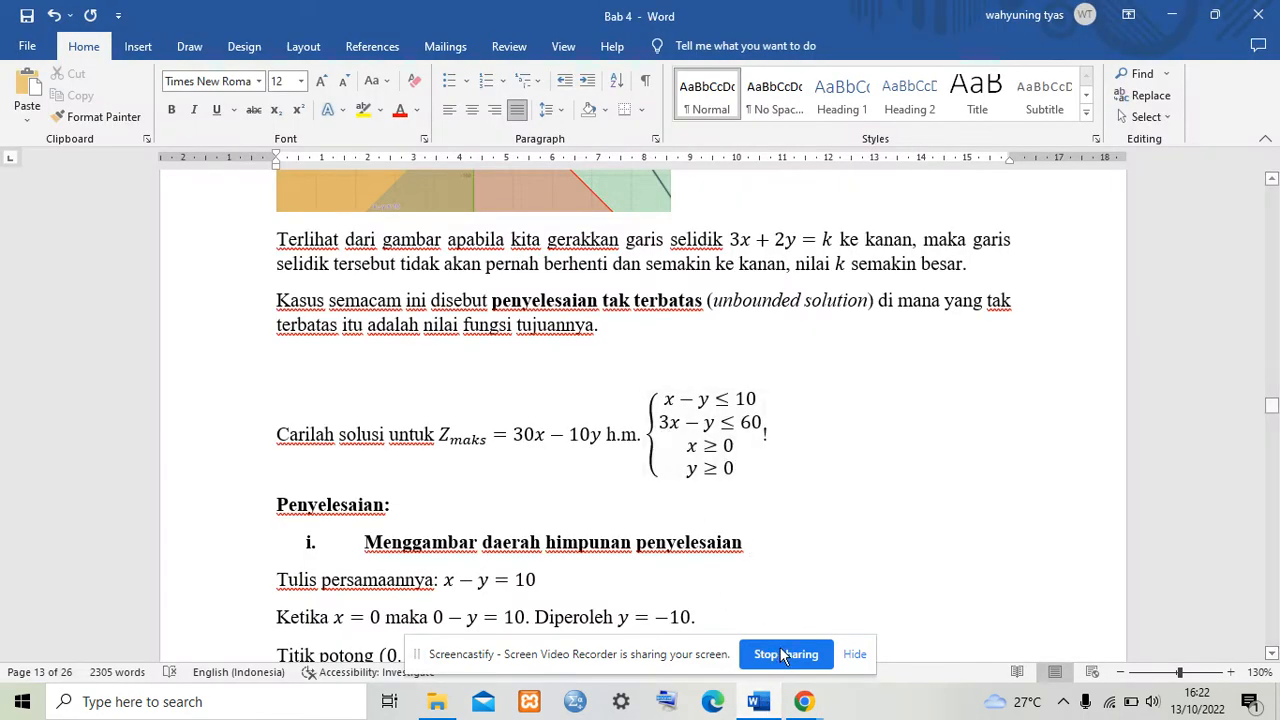
mouse_move(804, 701)
click(641, 556)
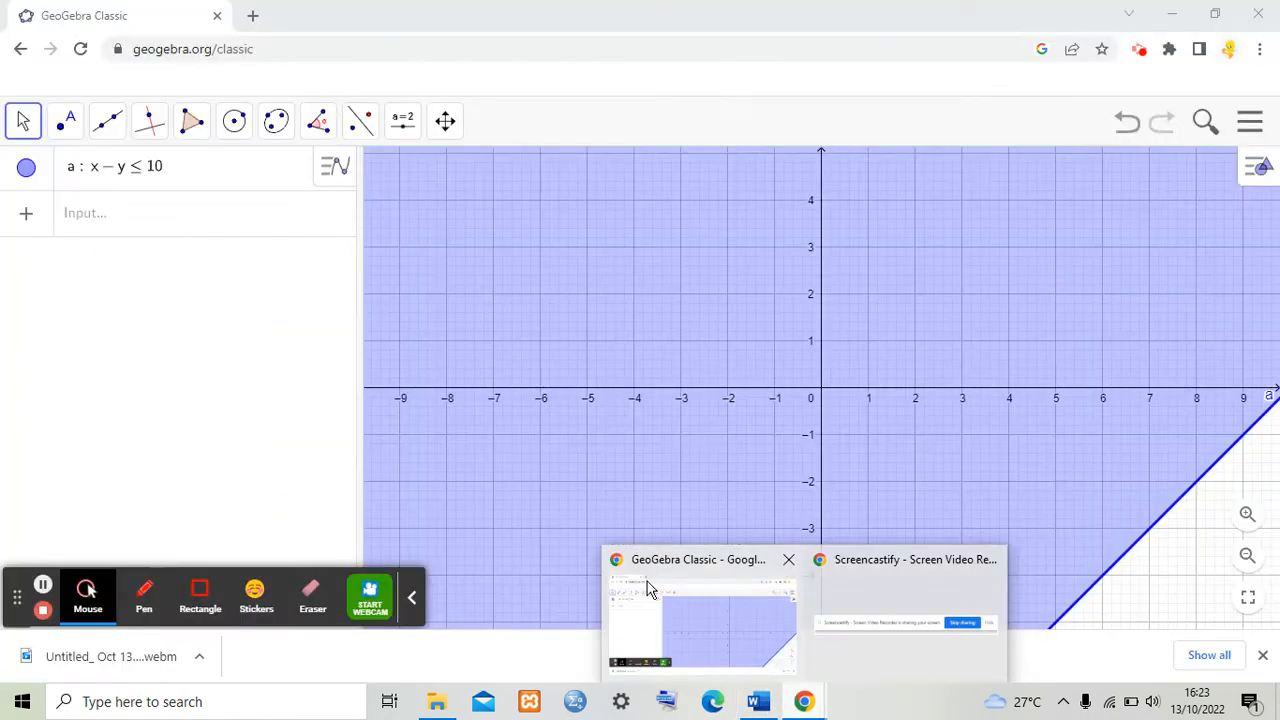
click(120, 228)
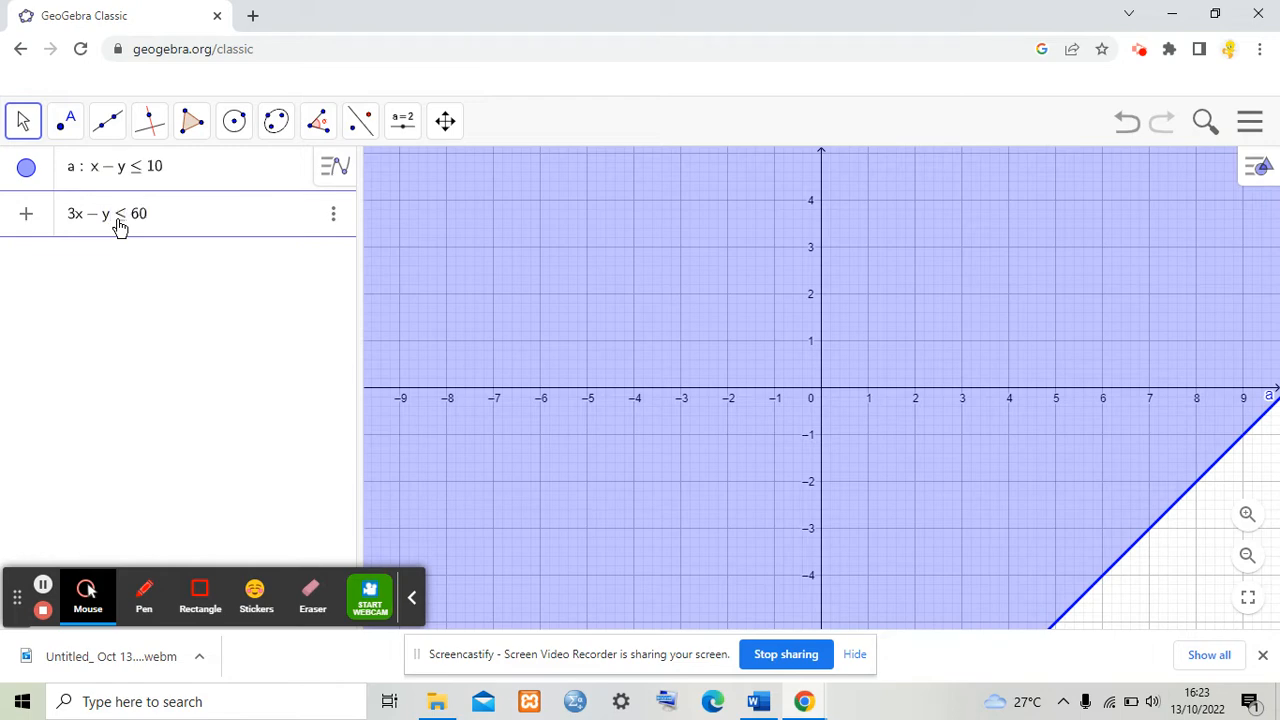
key(Return)
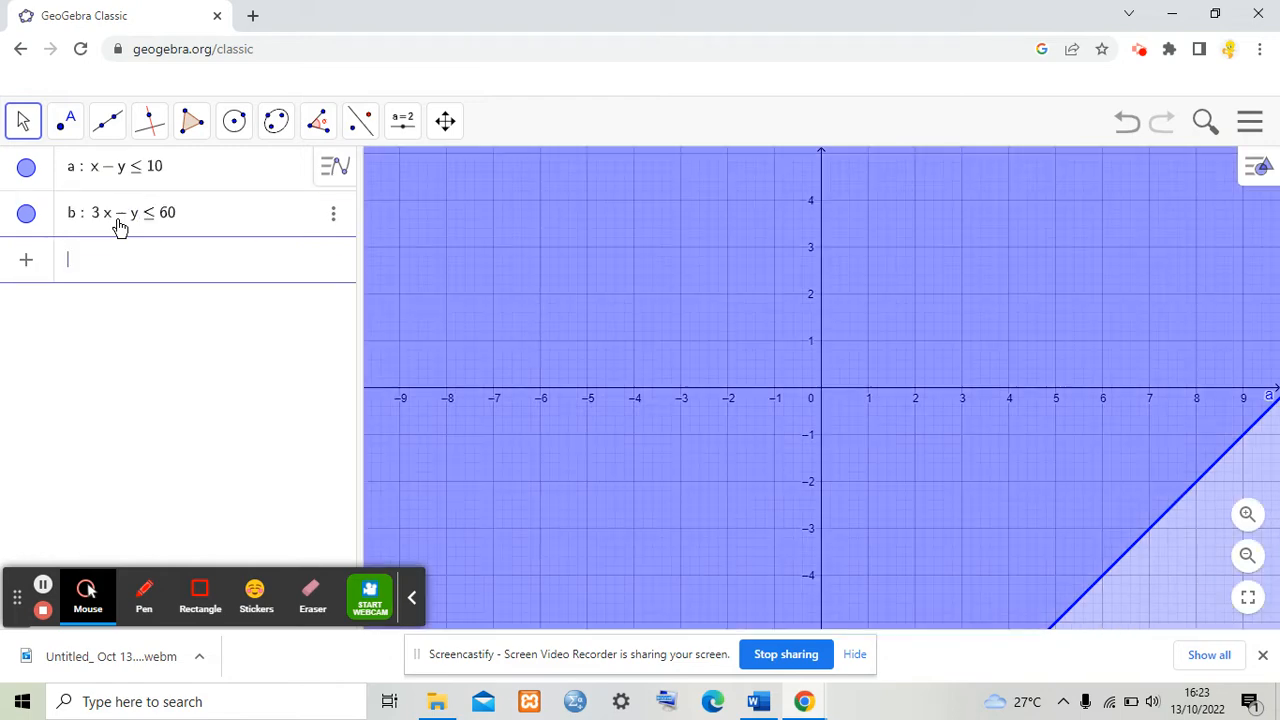
Step: Check the document again and enter the non-negativity constraints x ≥ 0 and y ≥ 0
click(757, 704)
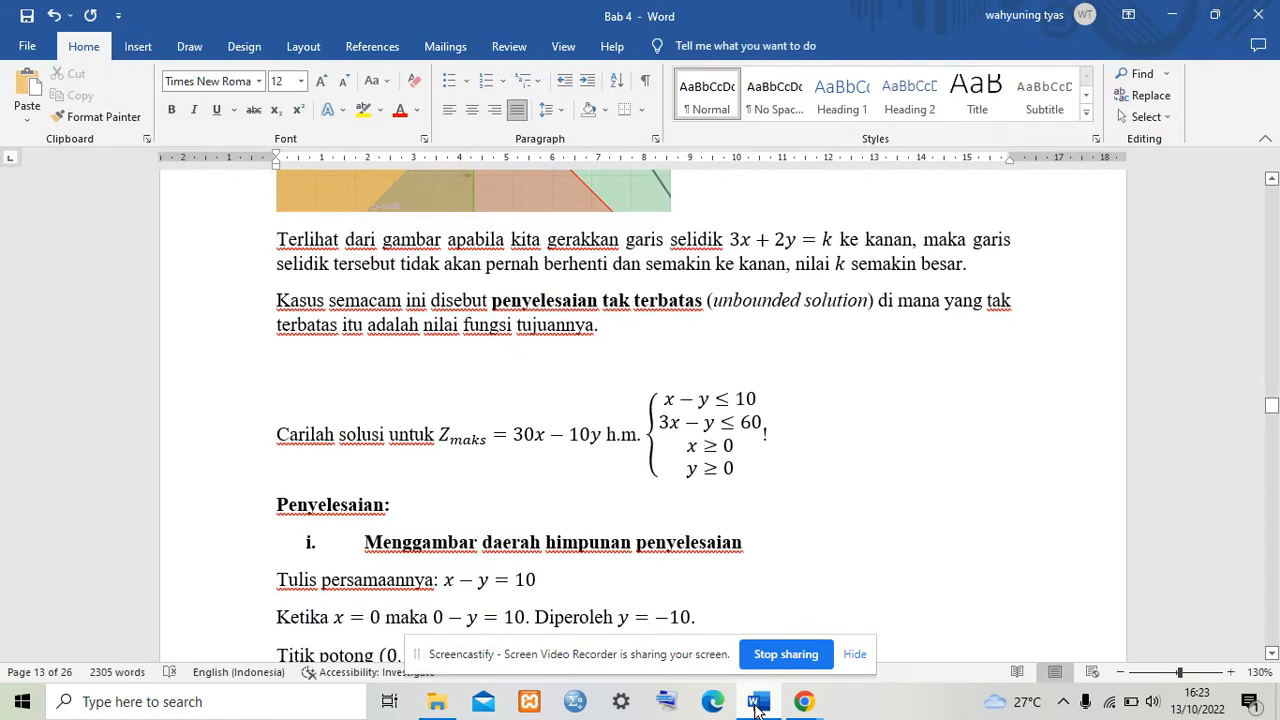
mouse_move(803, 708)
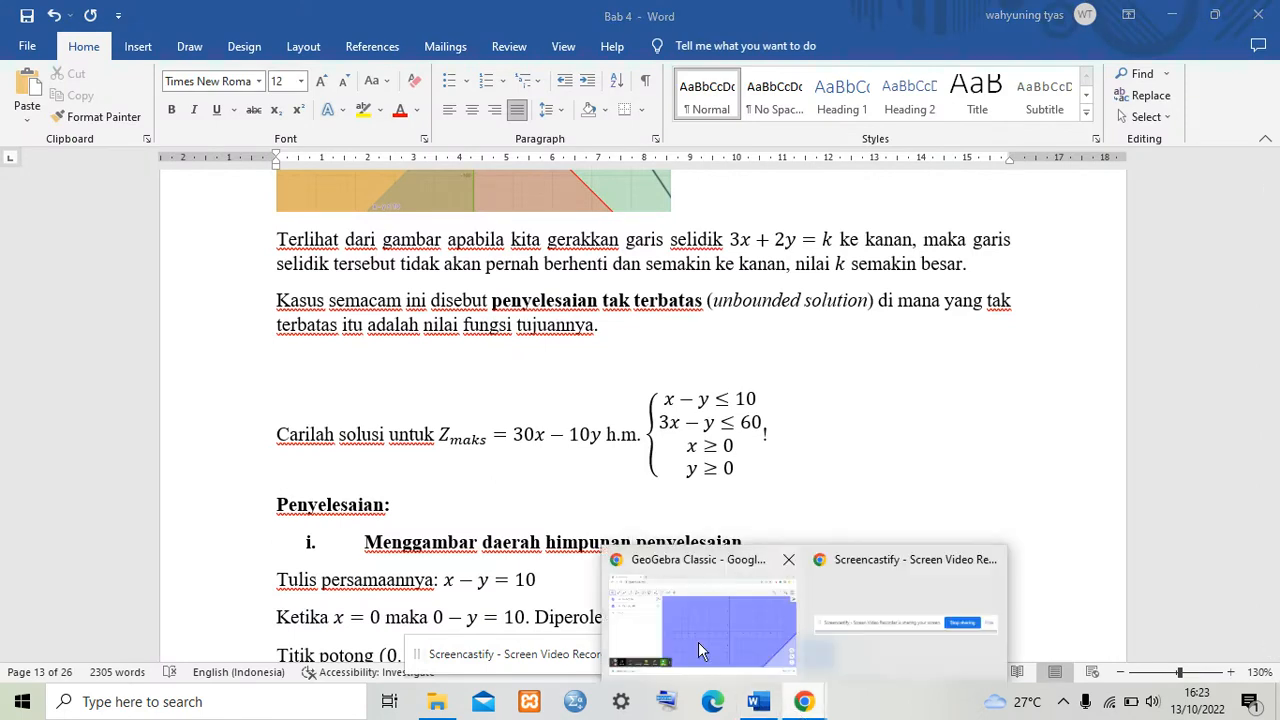
click(698, 642)
click(224, 282)
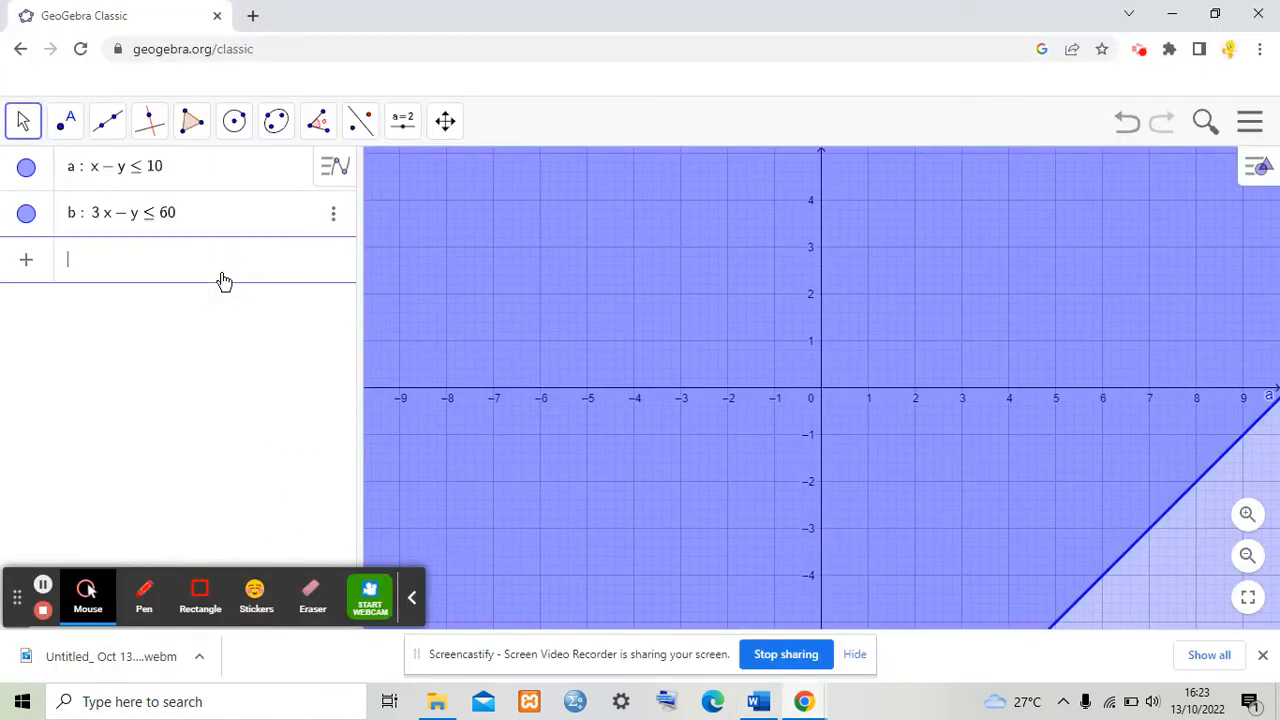
text(x>=0)
key(Return)
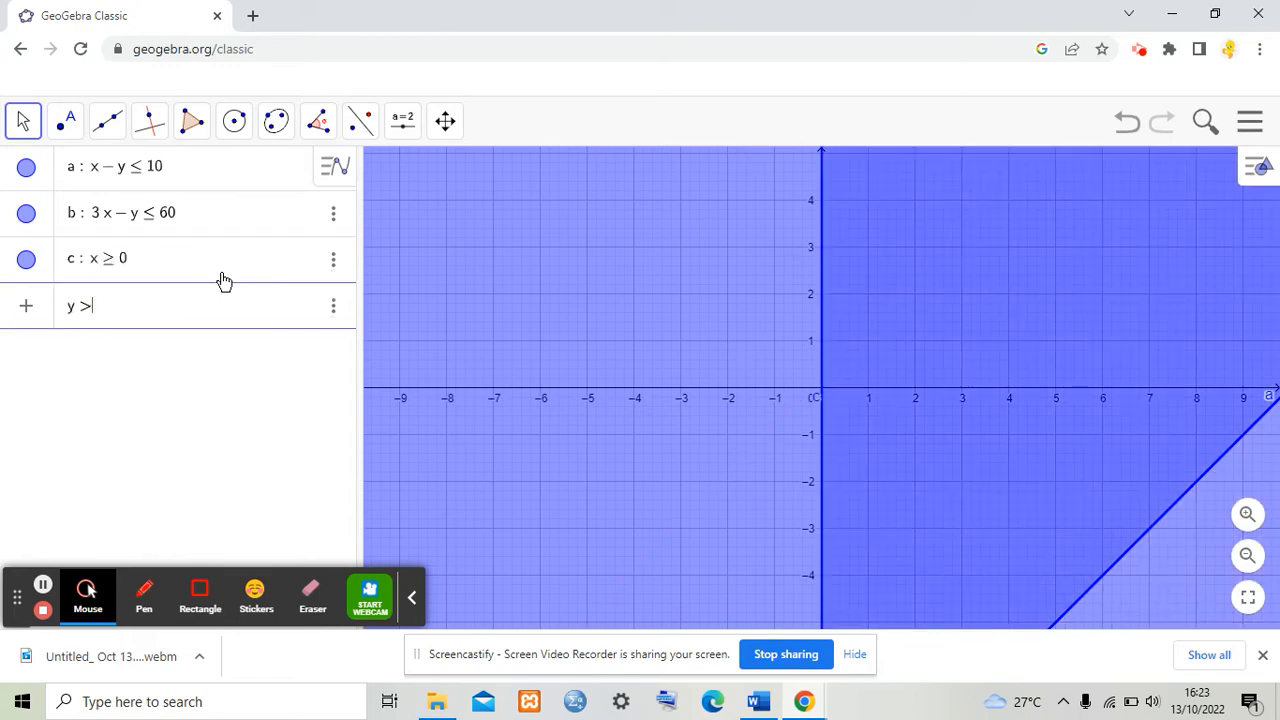
key(Return)
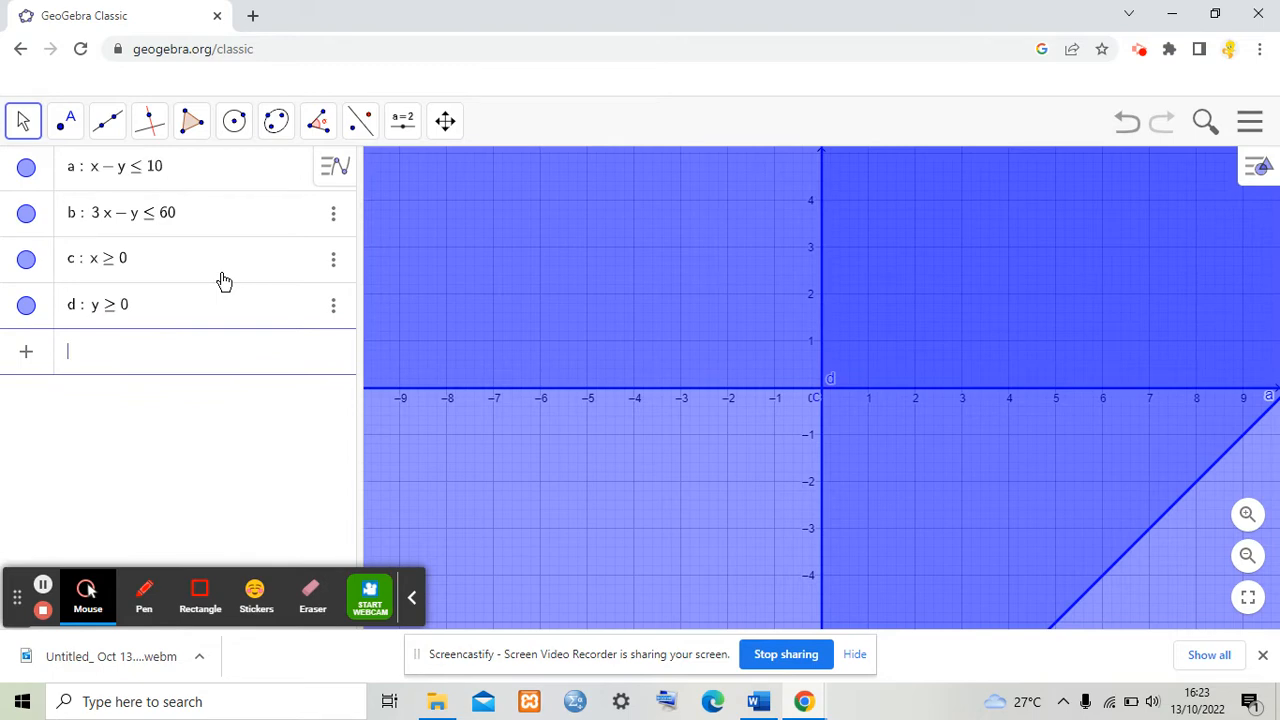
Step: Open the settings of constraint a and set its label to show Name & Value
click(335, 170)
click(334, 210)
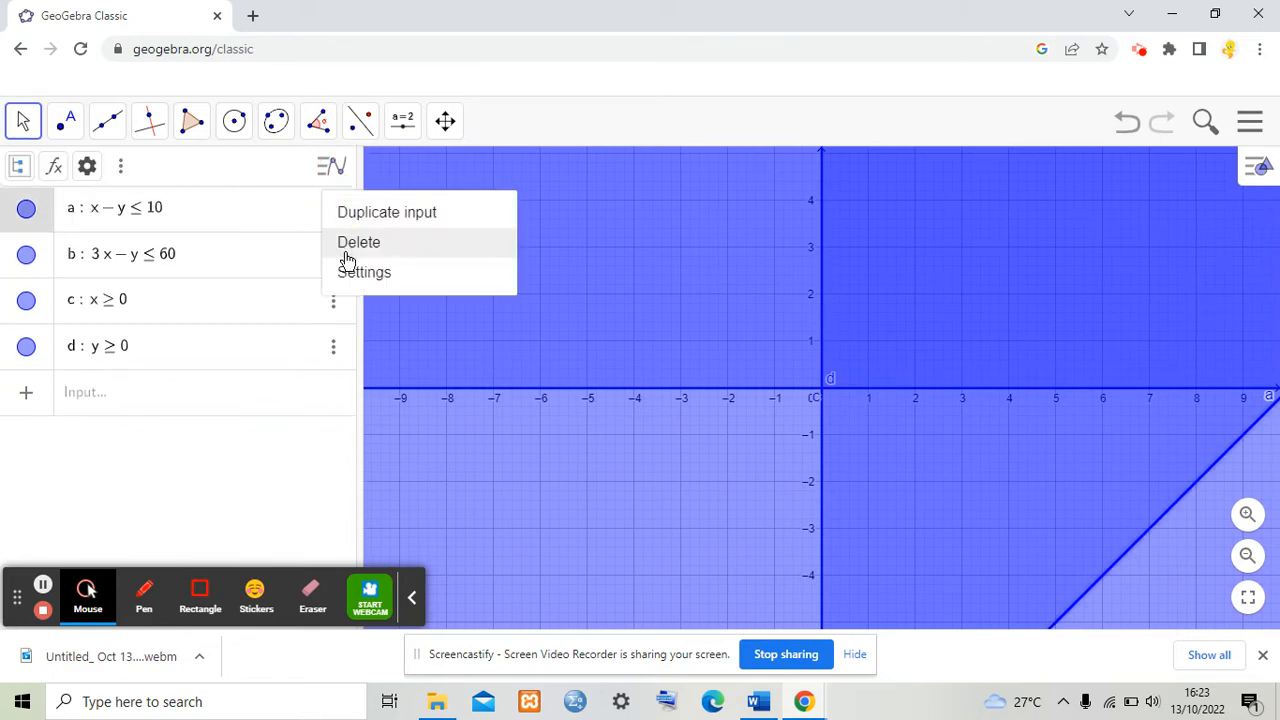
click(350, 272)
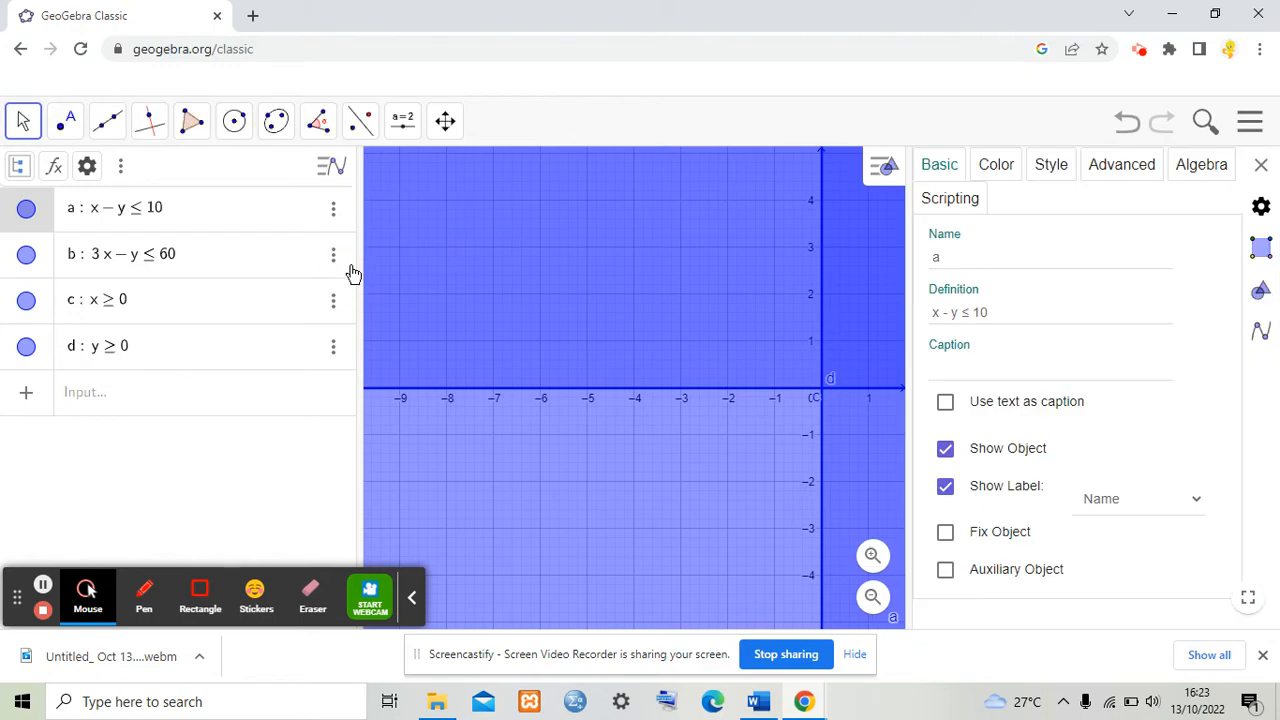
click(1120, 499)
click(1140, 541)
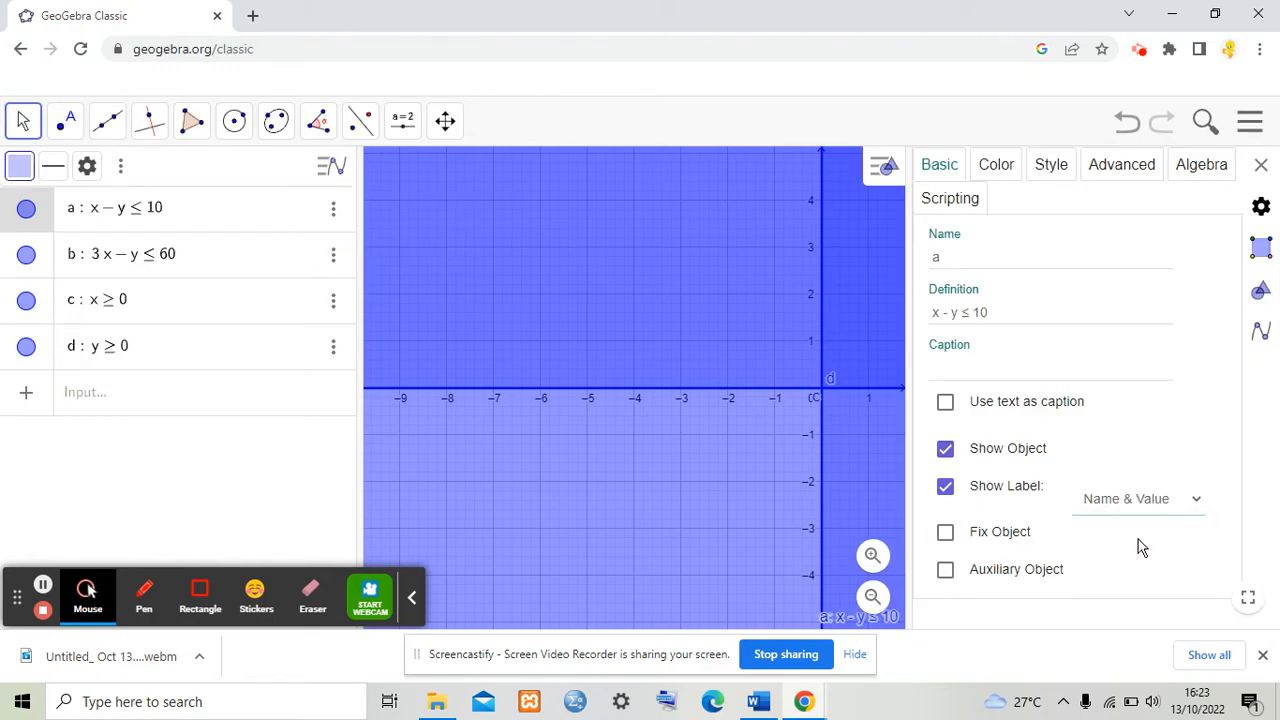
Step: Colour constraint a pink (#FF6699), turn on inverse filling, and close the settings
click(1015, 178)
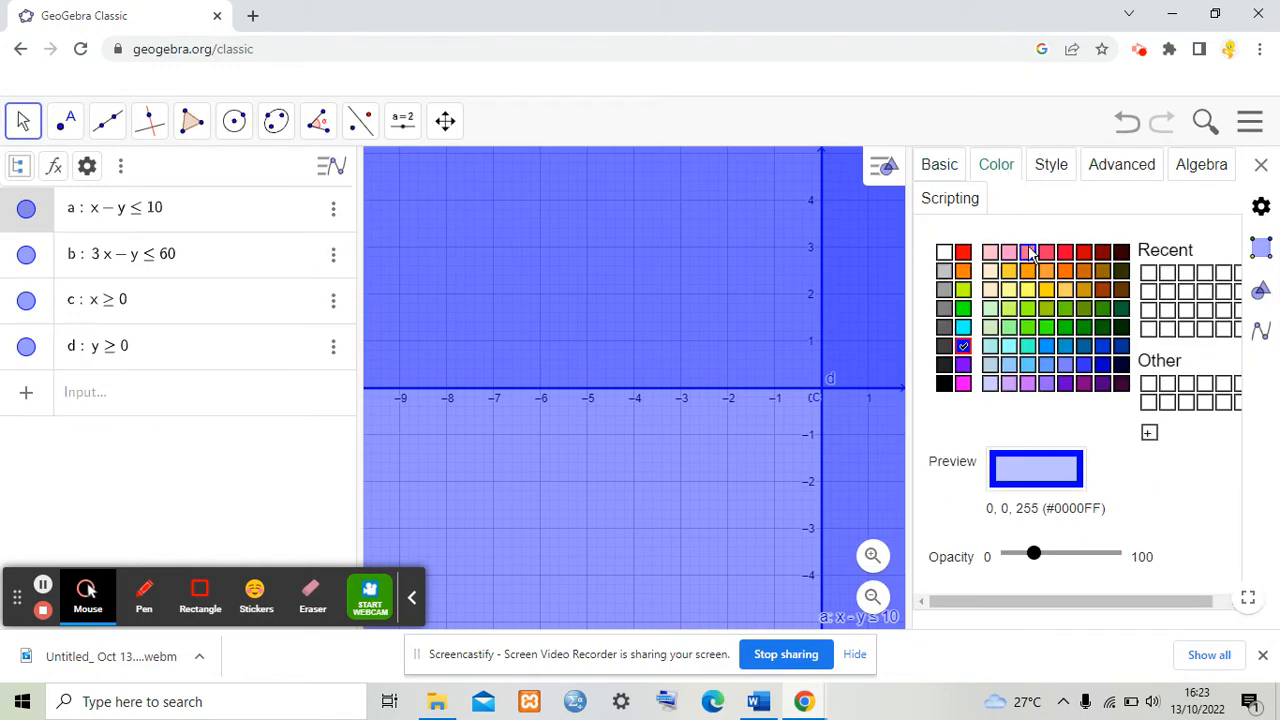
click(1028, 252)
click(1051, 164)
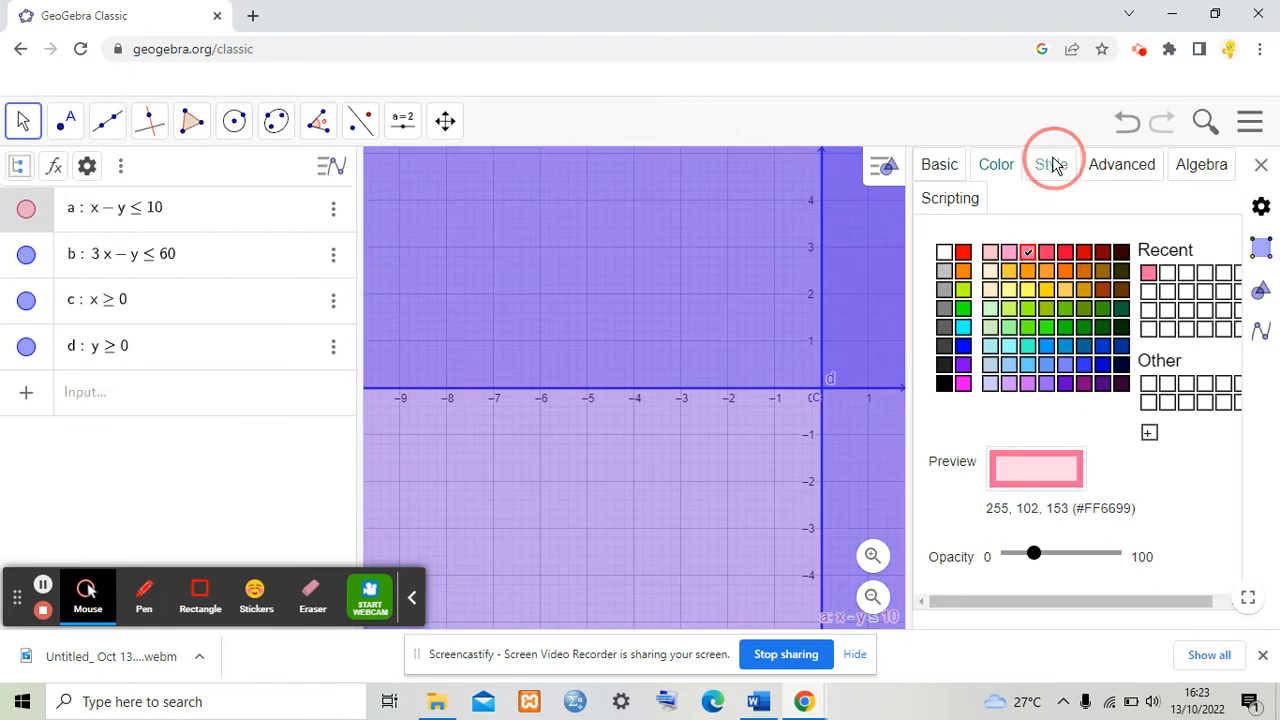
click(945, 438)
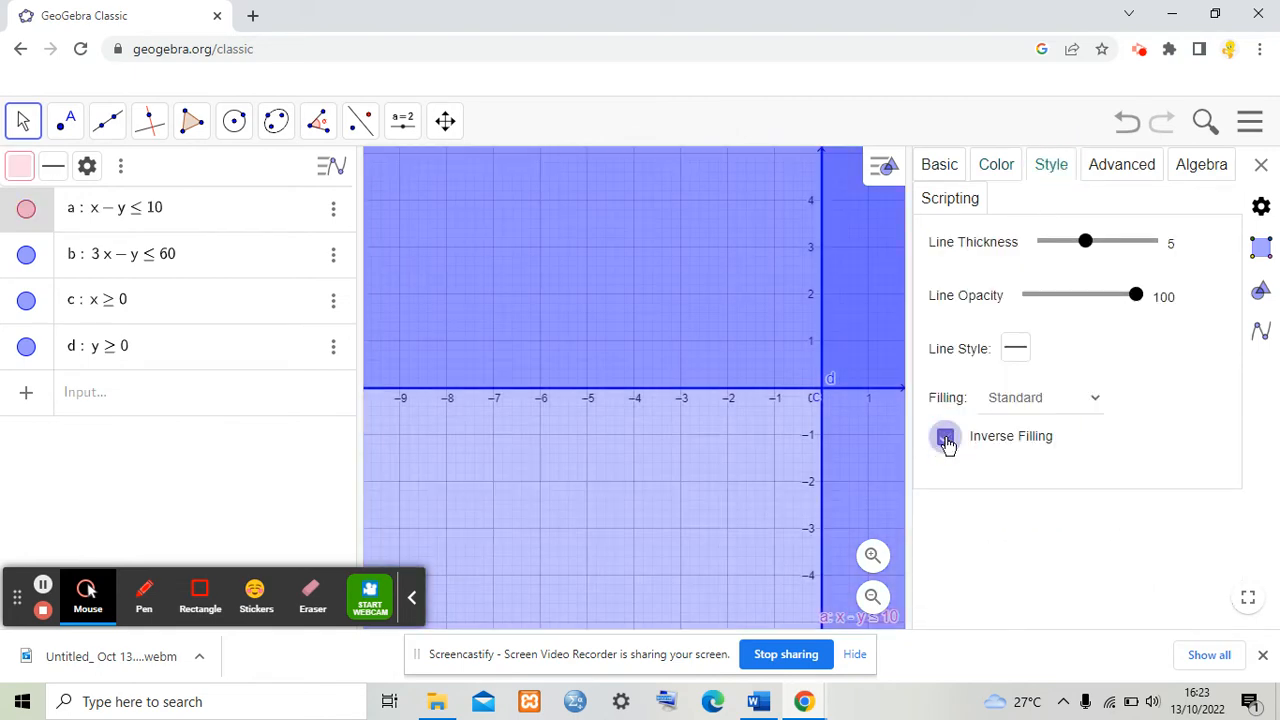
click(1262, 167)
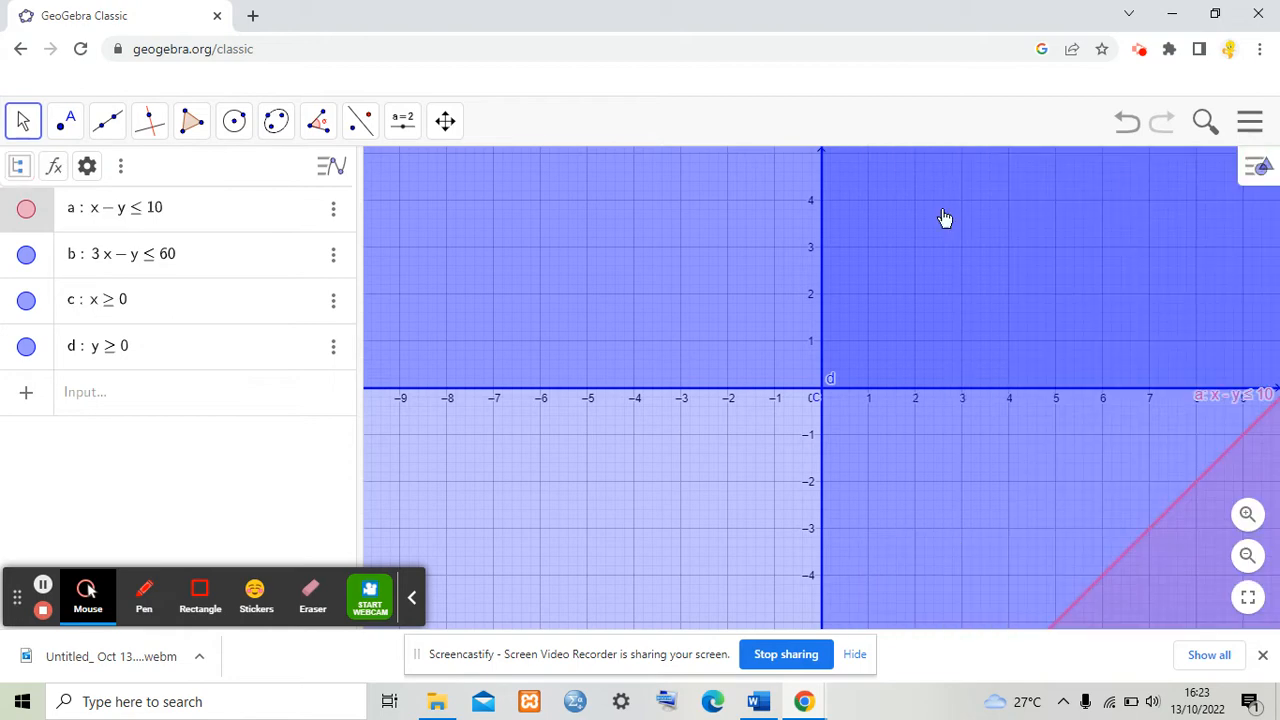
Step: Open the settings of constraint b and set its label to show Name & Value
click(333, 257)
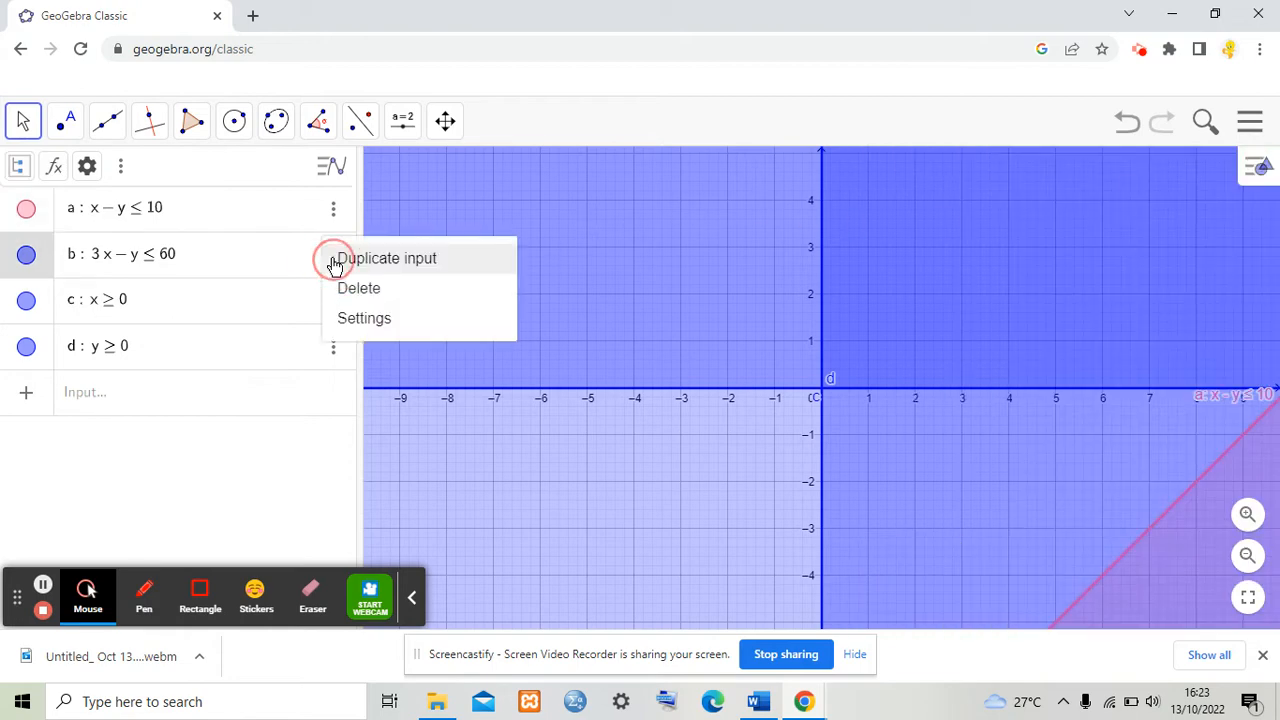
click(360, 317)
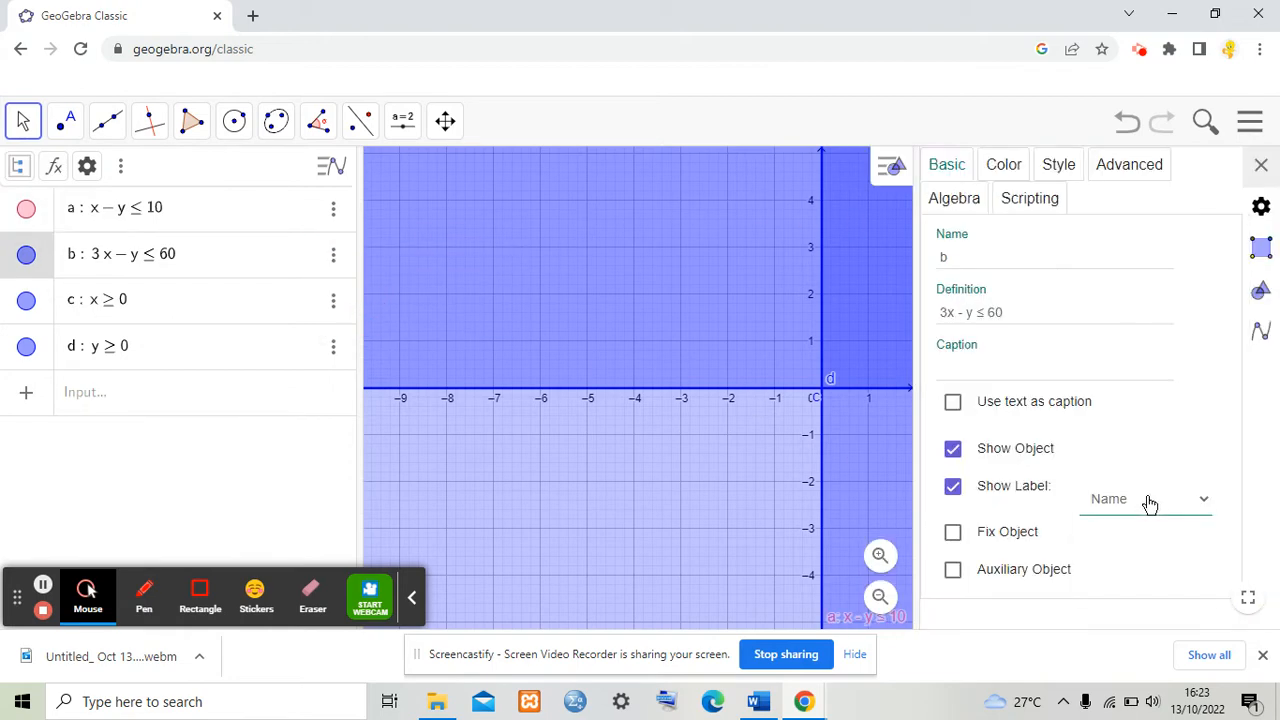
click(1147, 502)
click(1151, 545)
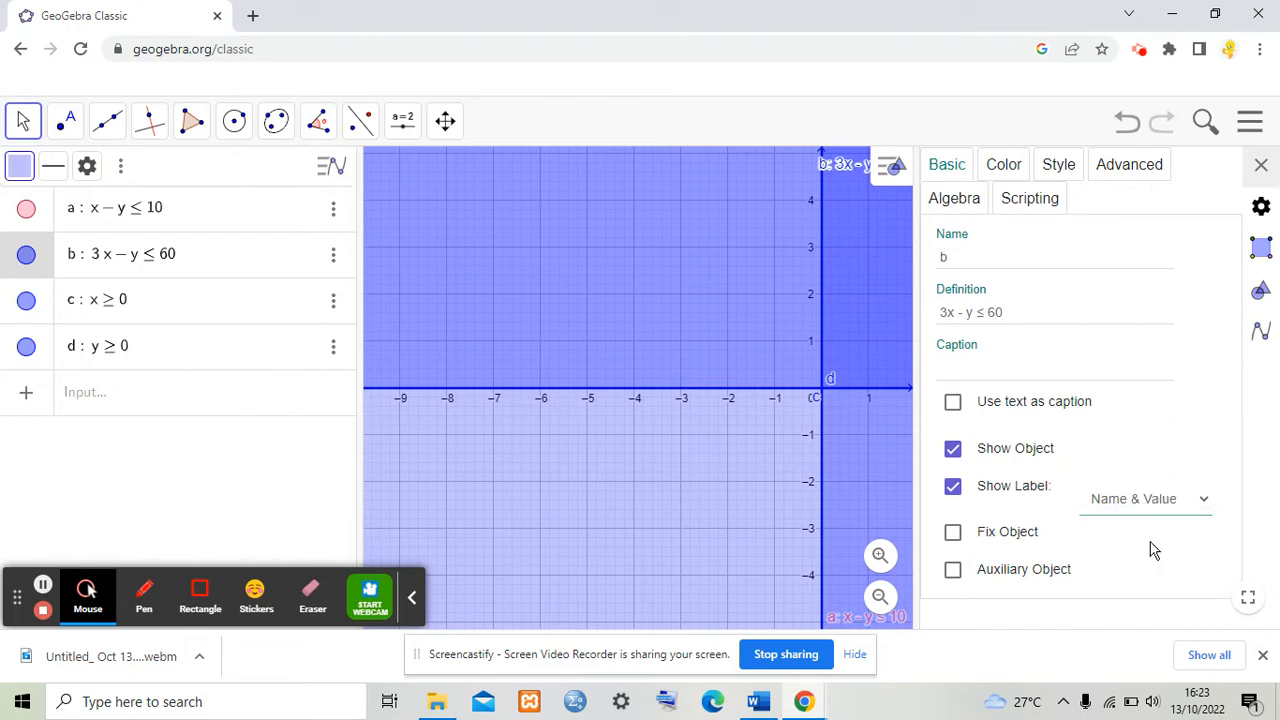
Step: Colour constraint b light blue (#66CCFF) and turn on its inverse filling
click(1000, 164)
click(1036, 367)
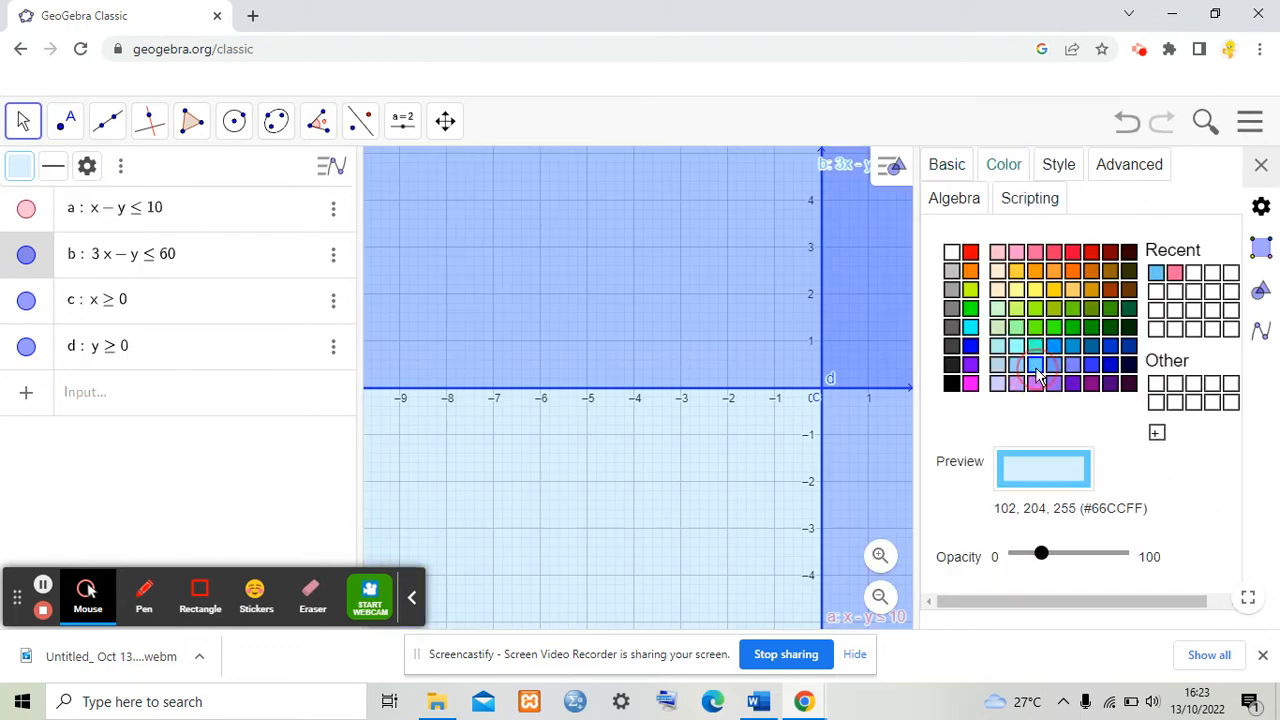
click(1059, 164)
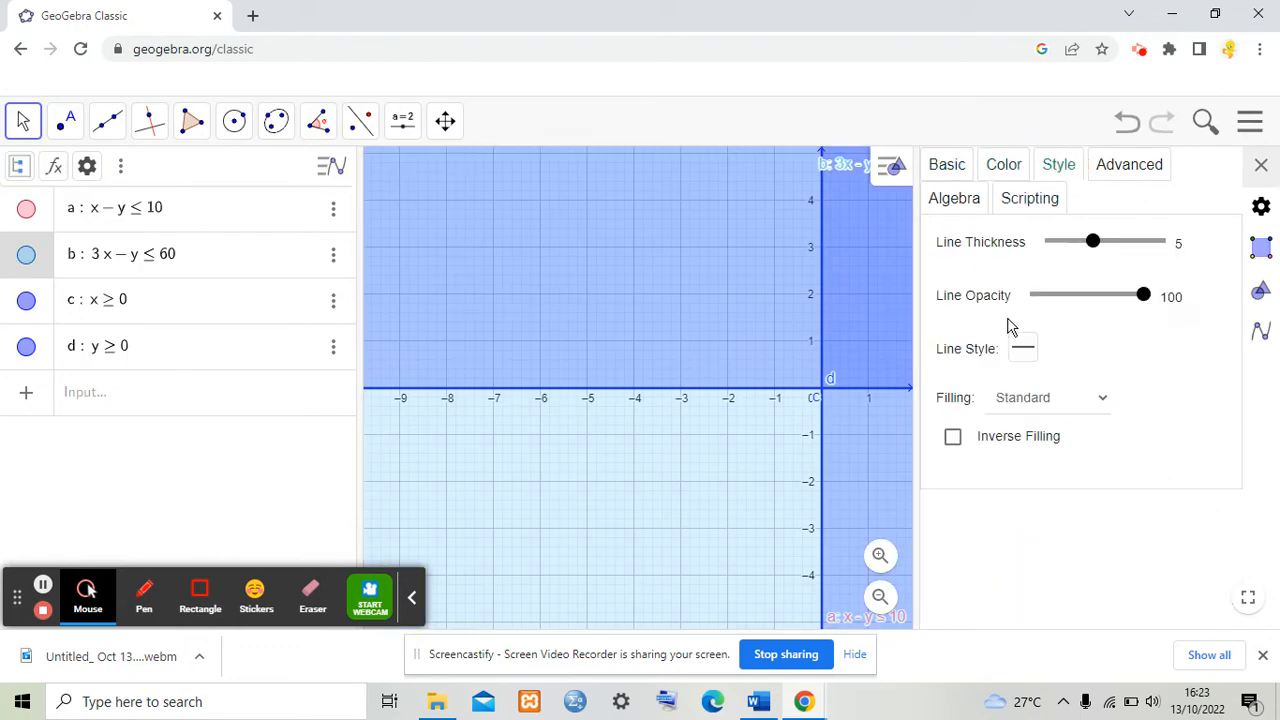
click(953, 436)
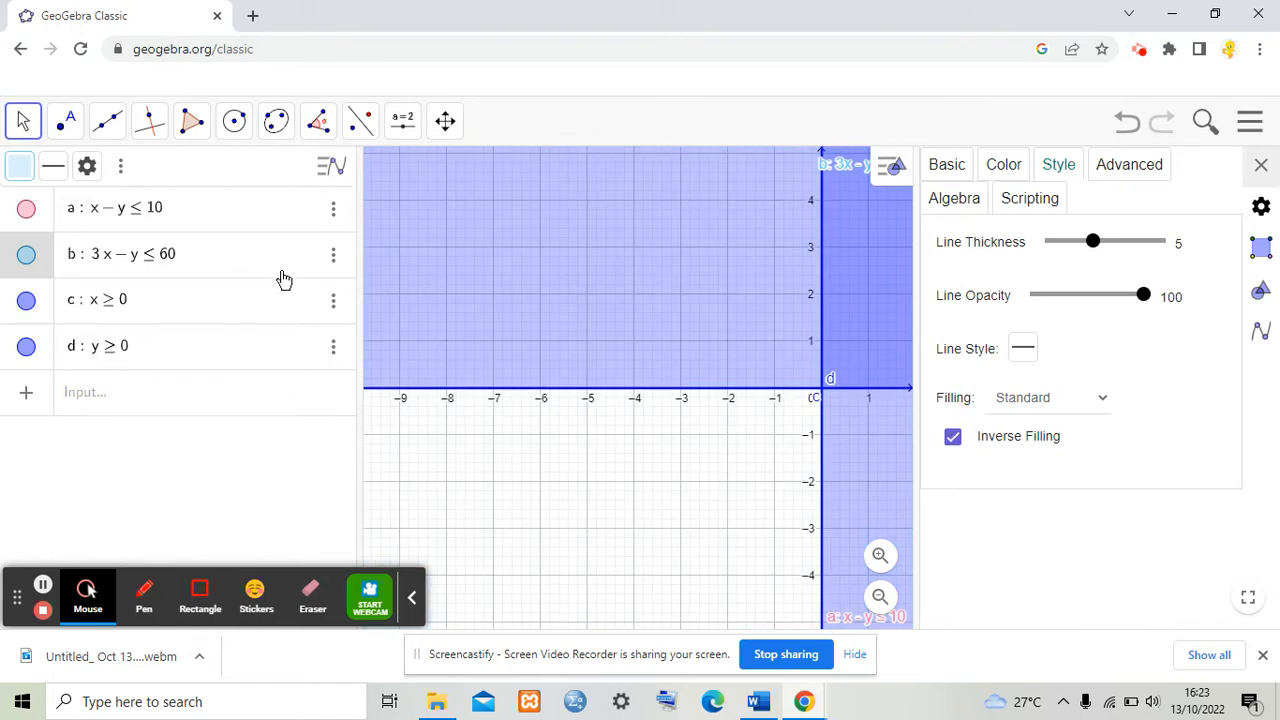
Step: Select constraint c, turn on its inverse filling, and colour it purple (#9966FF)
click(333, 300)
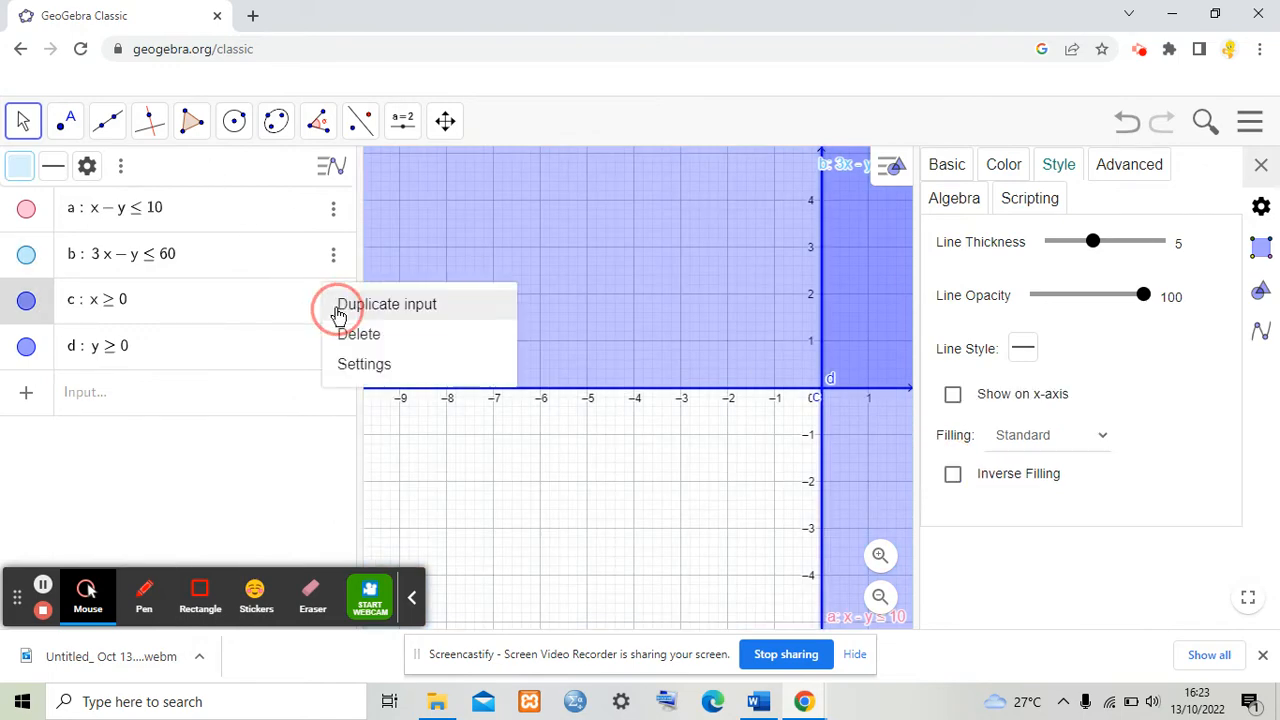
click(953, 474)
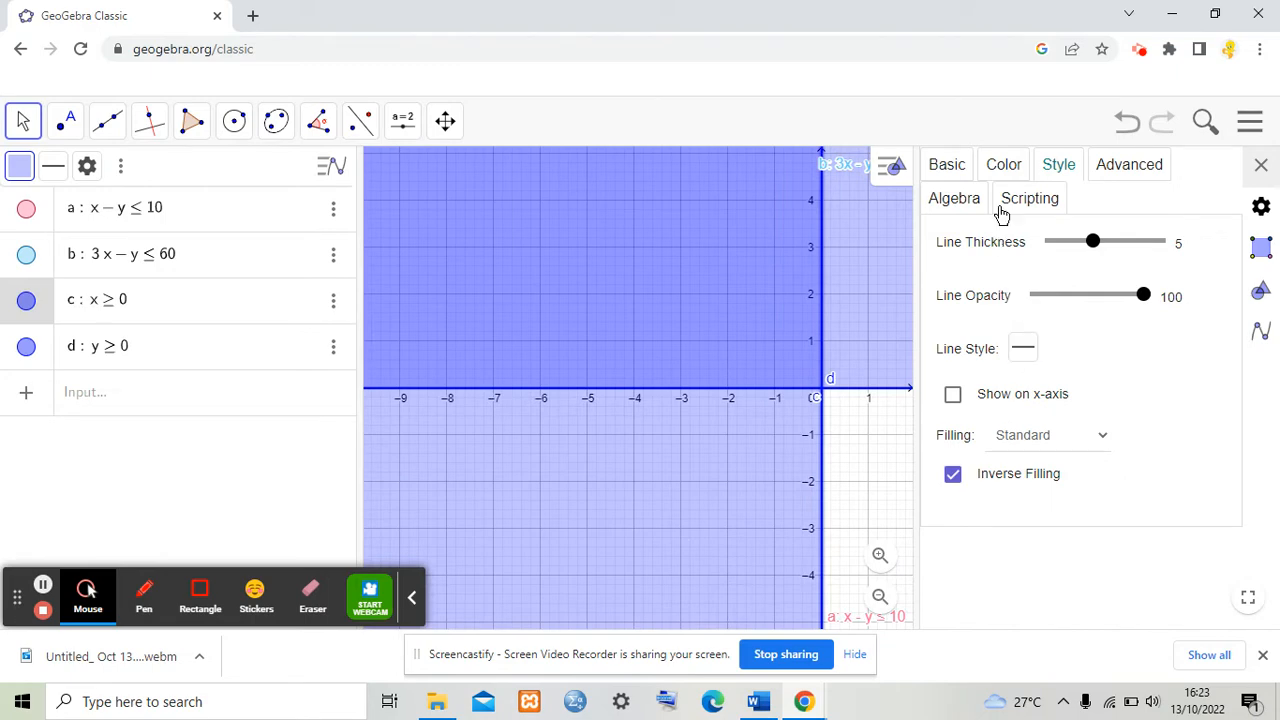
click(1004, 165)
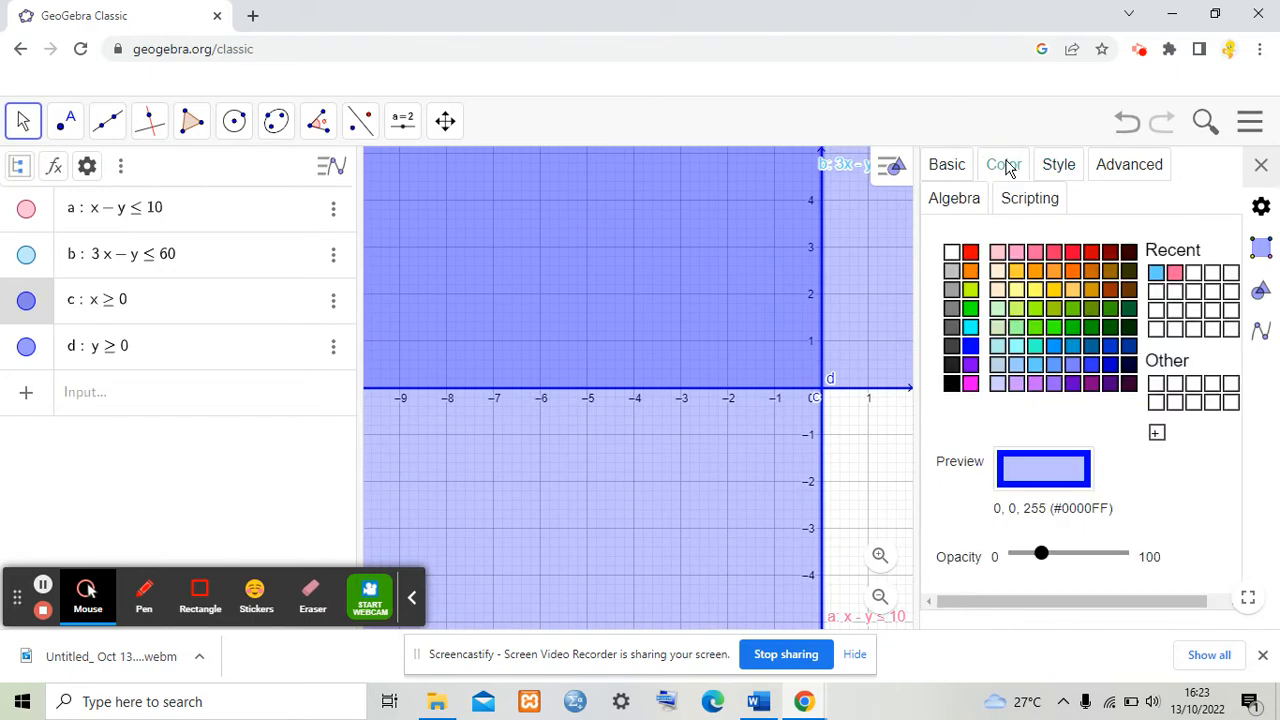
click(1054, 383)
Step: Set constraint c's label to show Name & Value
click(948, 166)
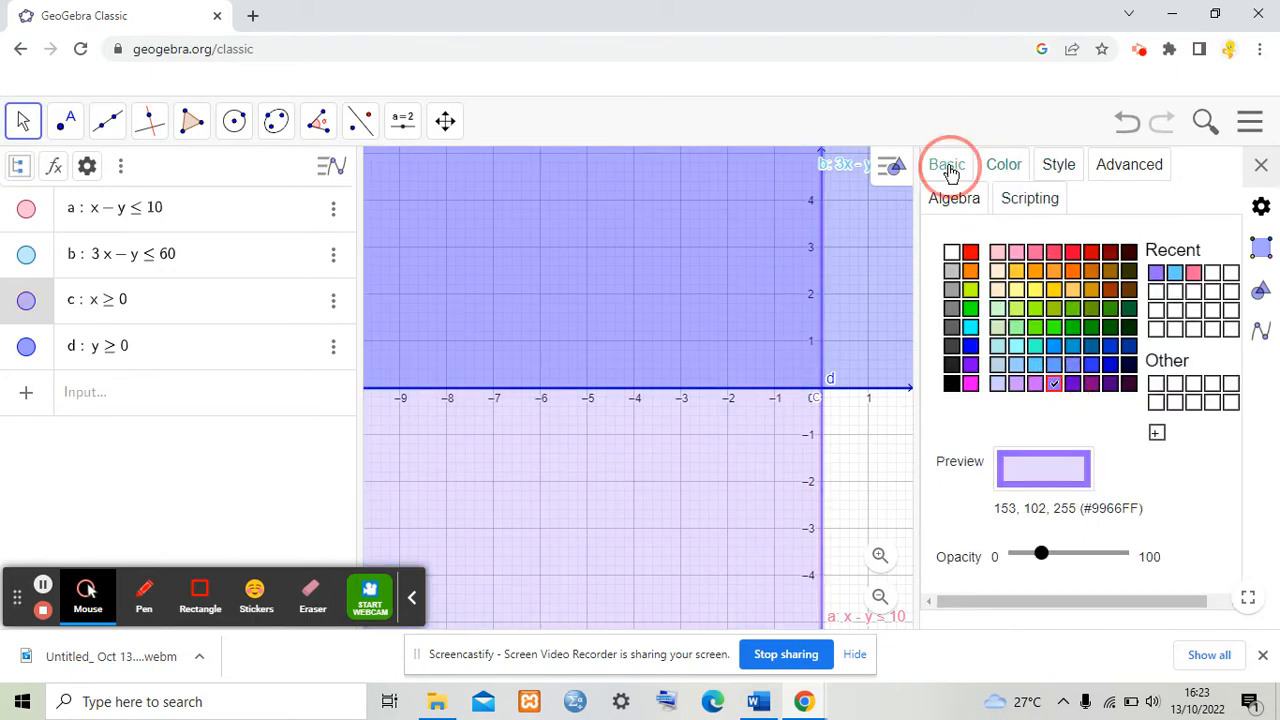
click(1107, 536)
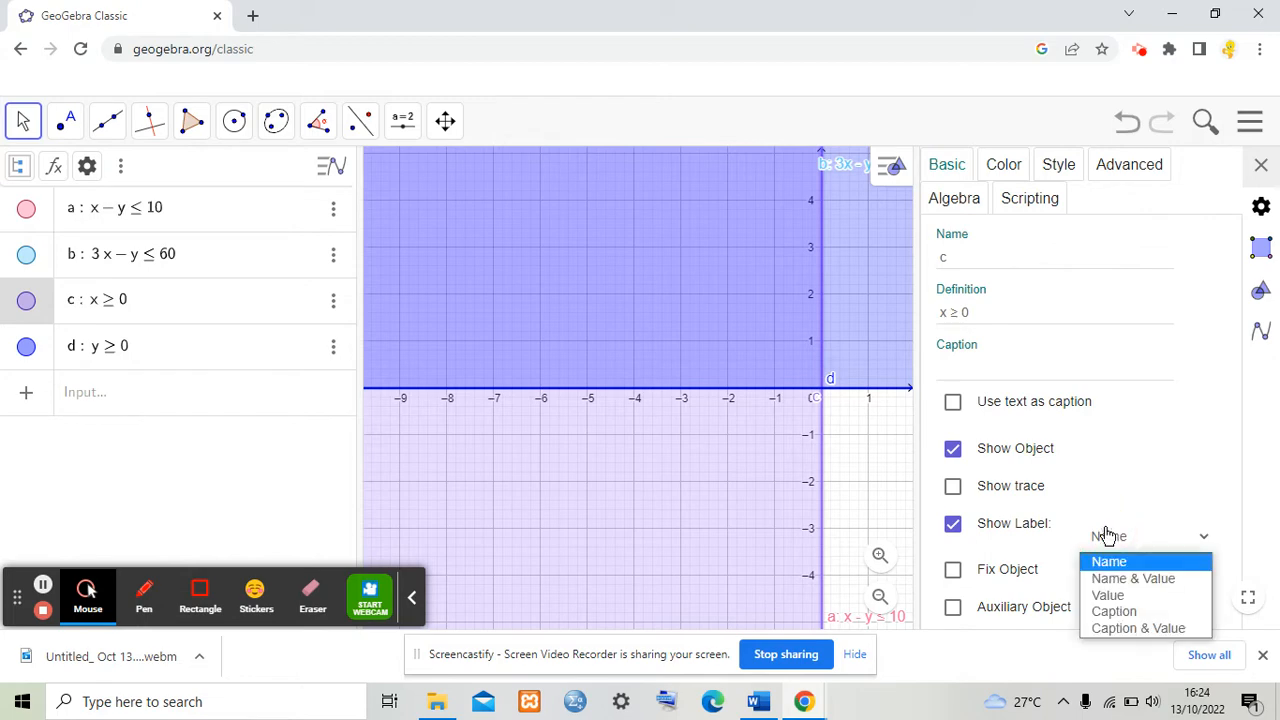
click(1110, 582)
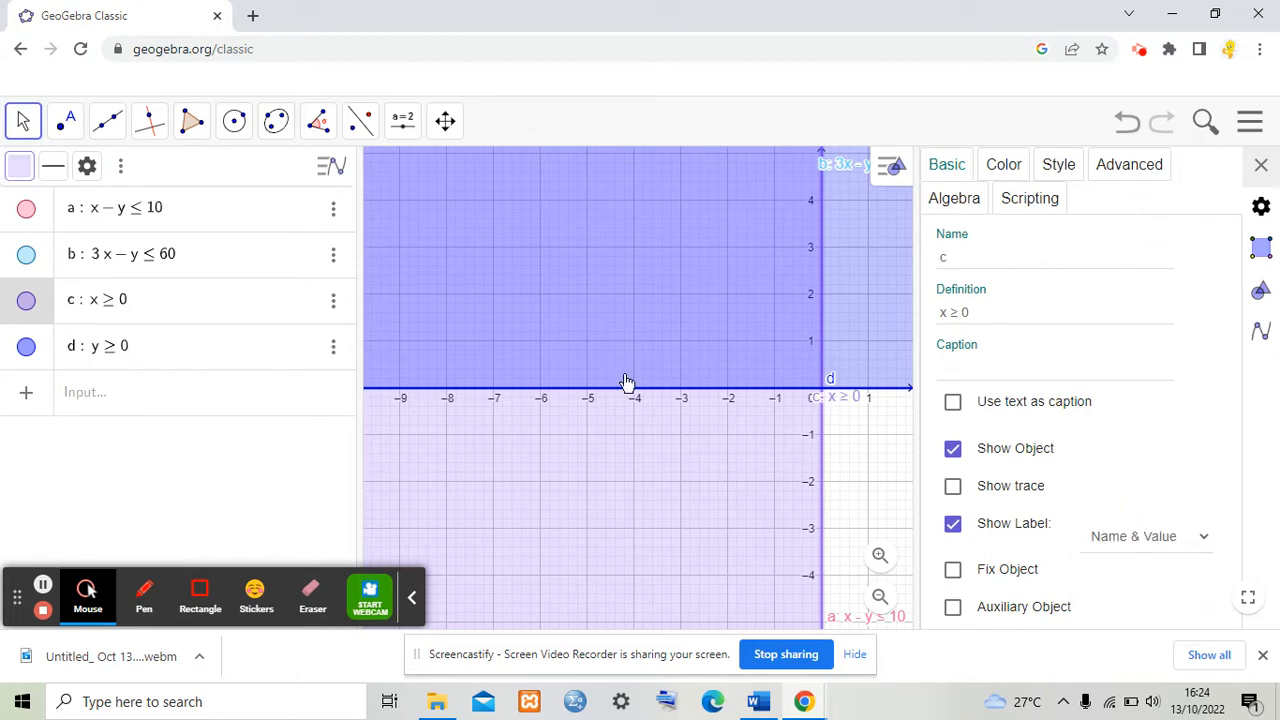
Step: Select constraint d and set its label to show Name & Value
click(345, 354)
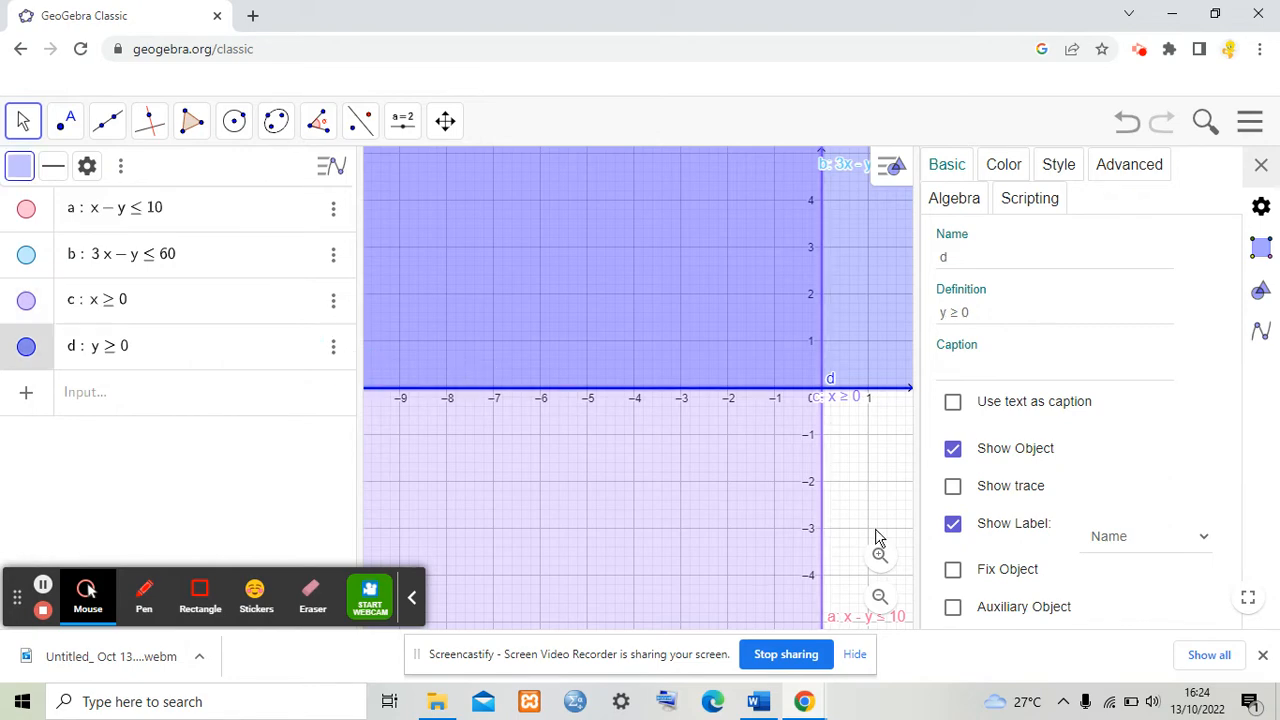
click(1098, 540)
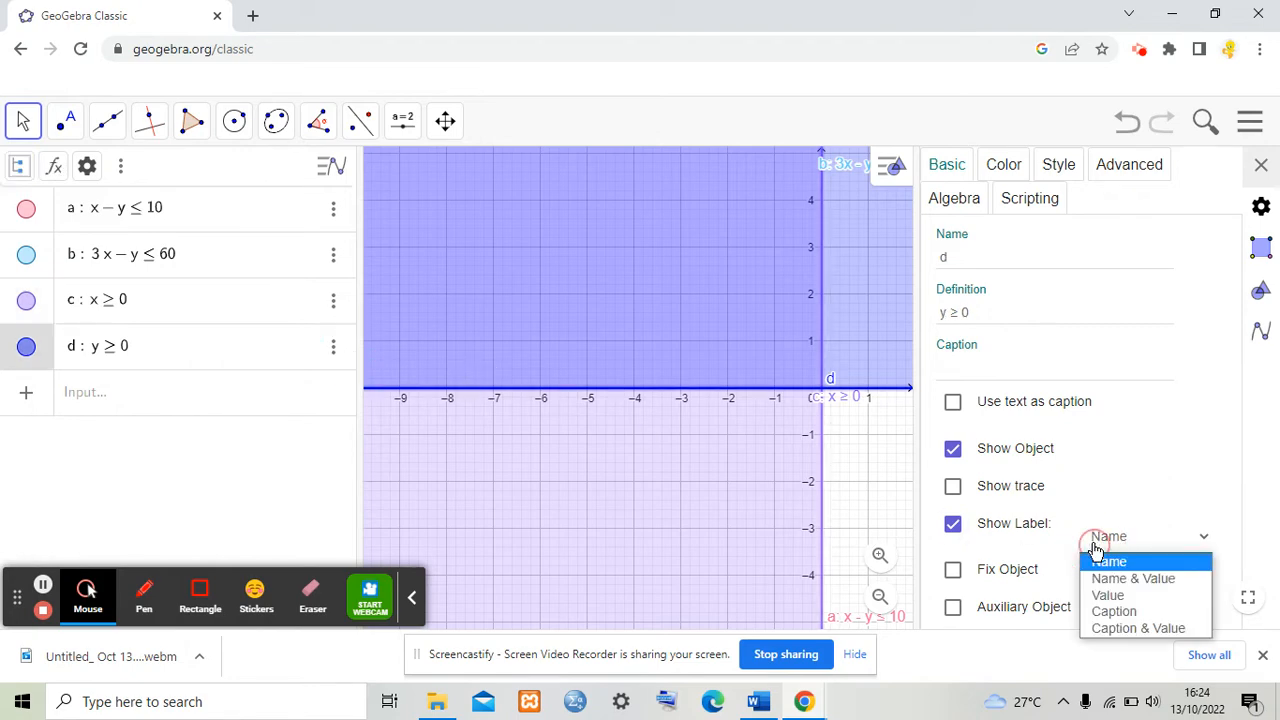
click(1121, 579)
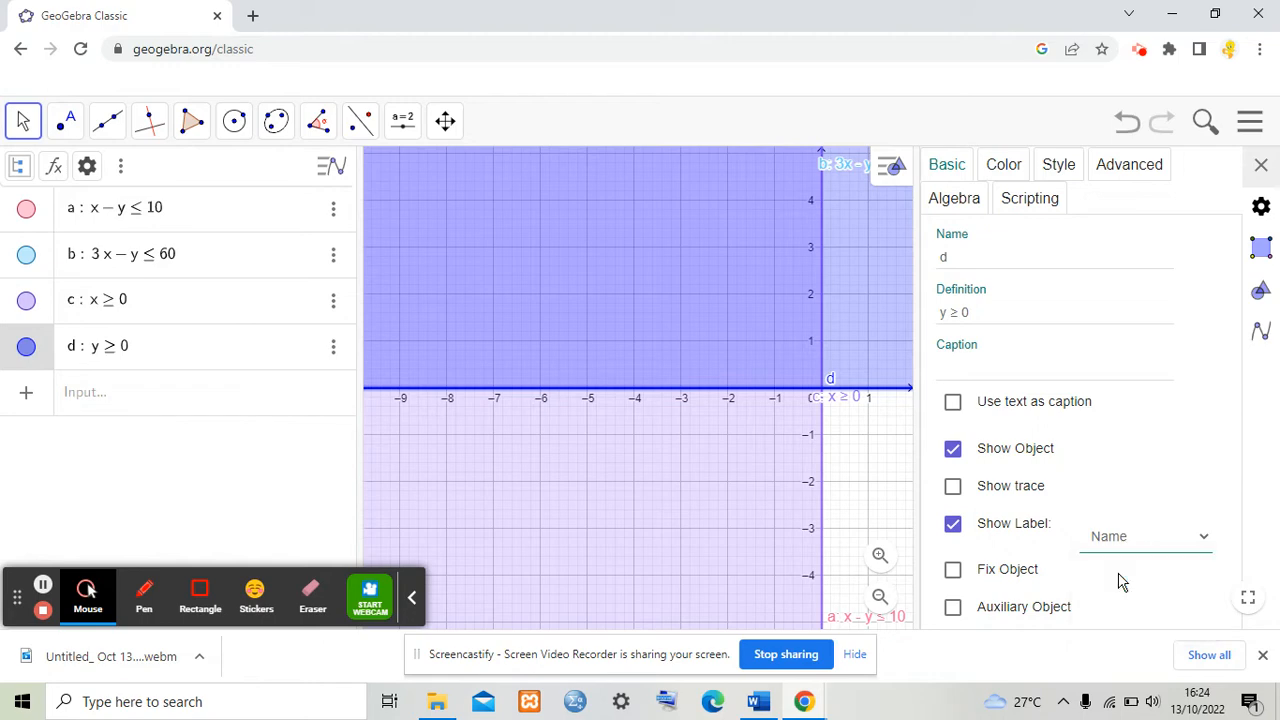
Step: Colour constraint d orange (#FF6600) and turn on its inverse filling
click(1004, 168)
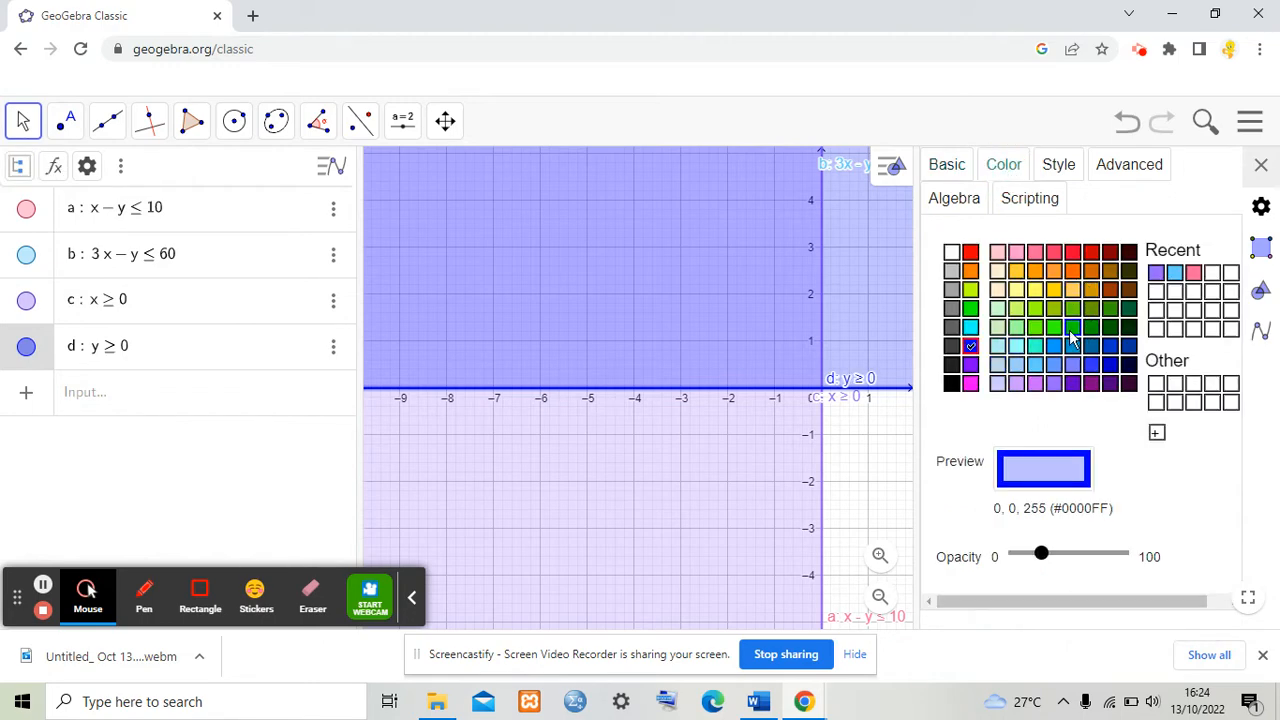
click(1080, 253)
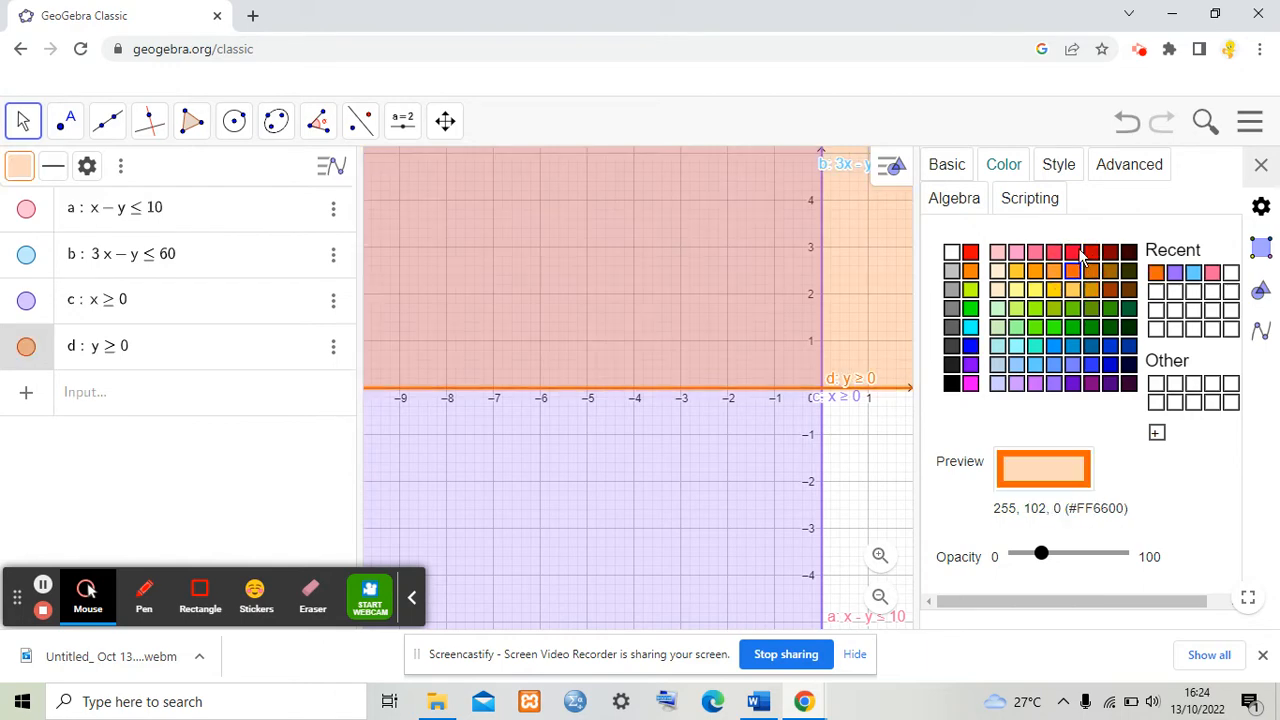
click(1061, 168)
click(957, 438)
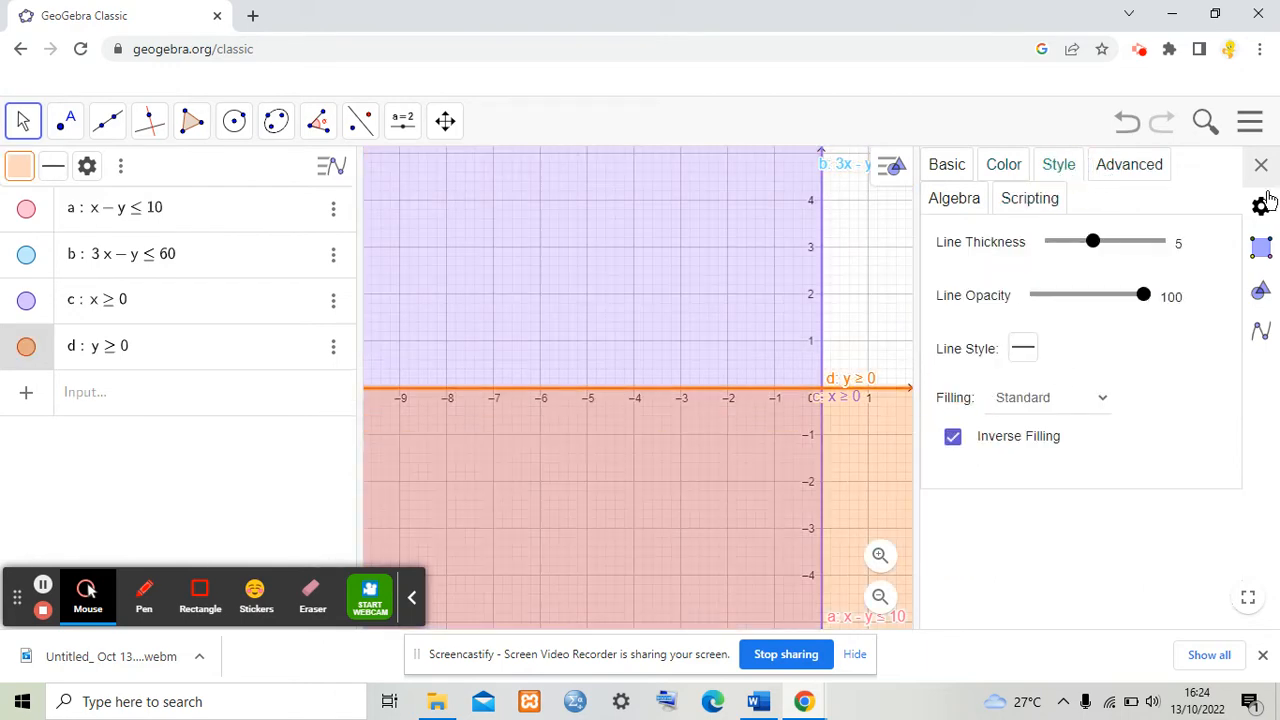
click(1261, 164)
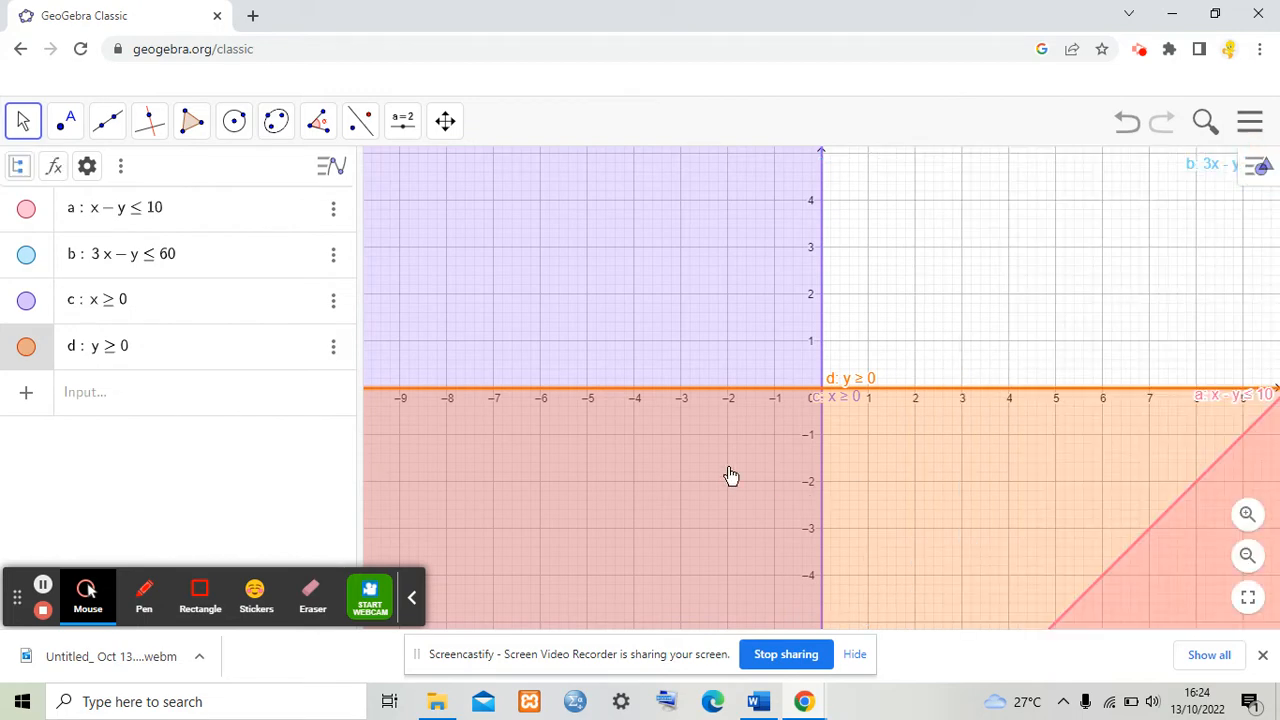
Step: Reposition the labels of constraints b and a so they sit inside the zoomed-out graph
scroll(717, 497, down, 5)
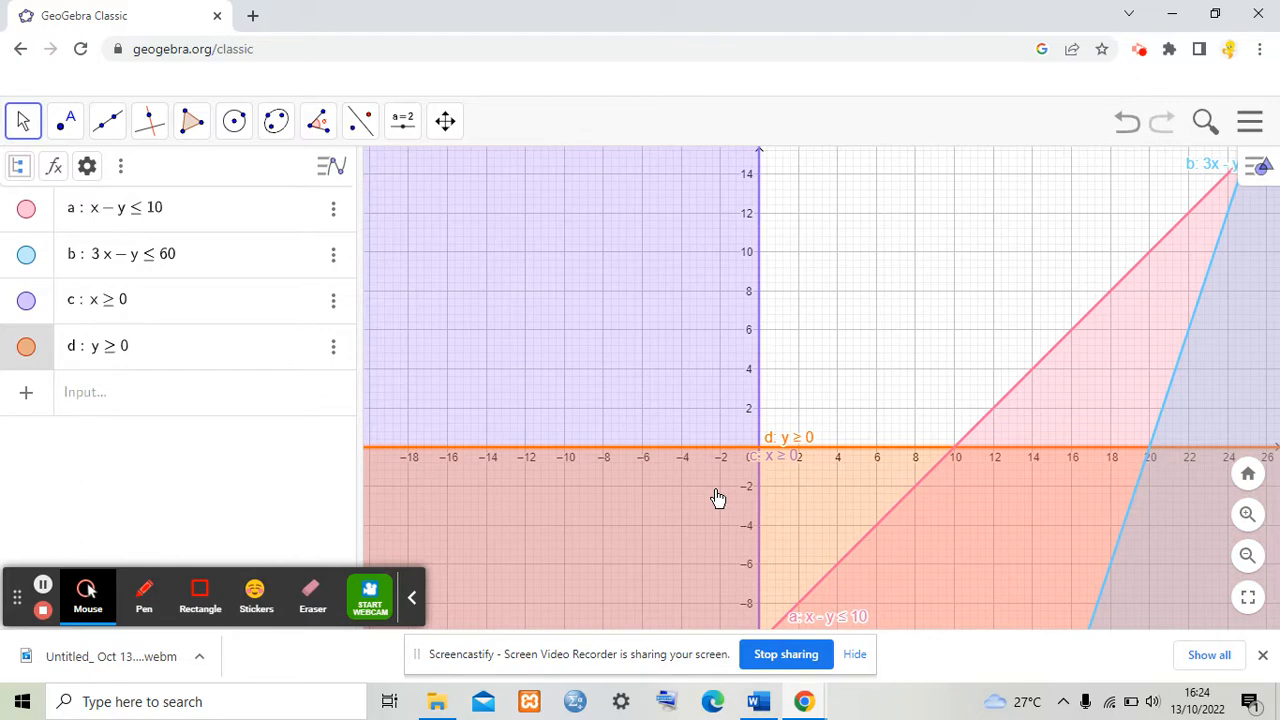
scroll(717, 497, down, 3)
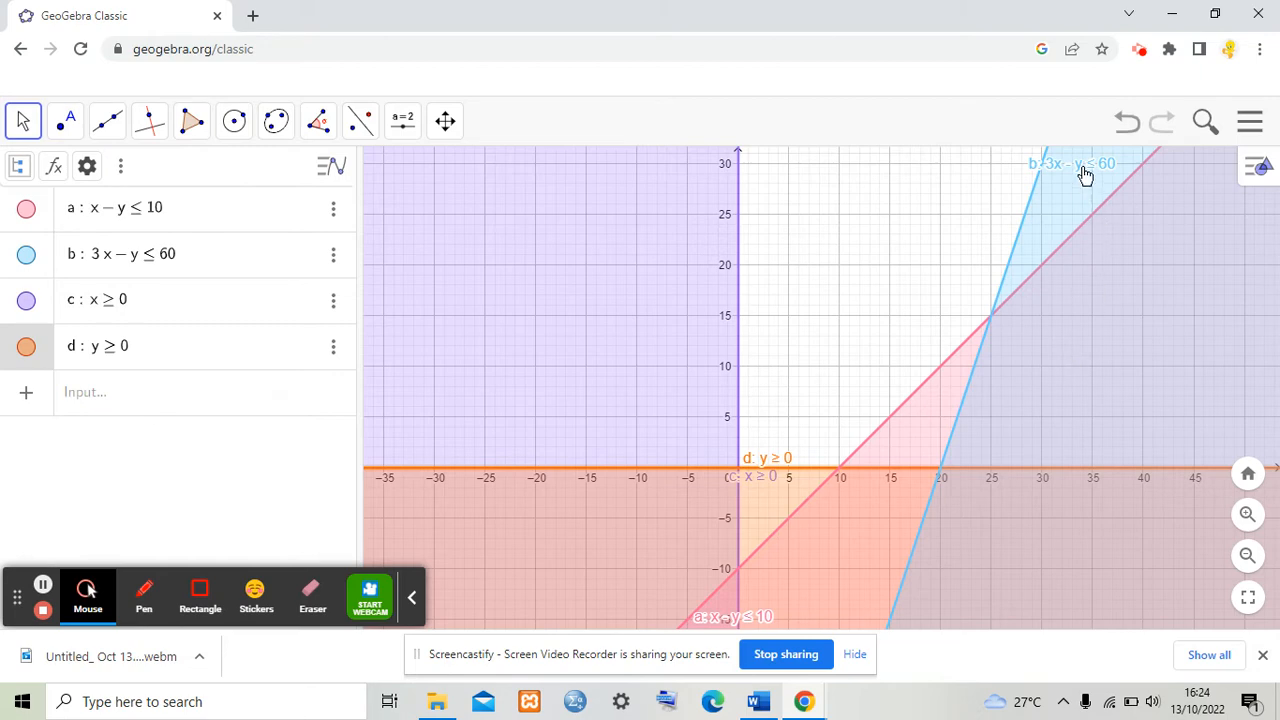
drag(1078, 166, 1133, 211)
drag(754, 621, 808, 583)
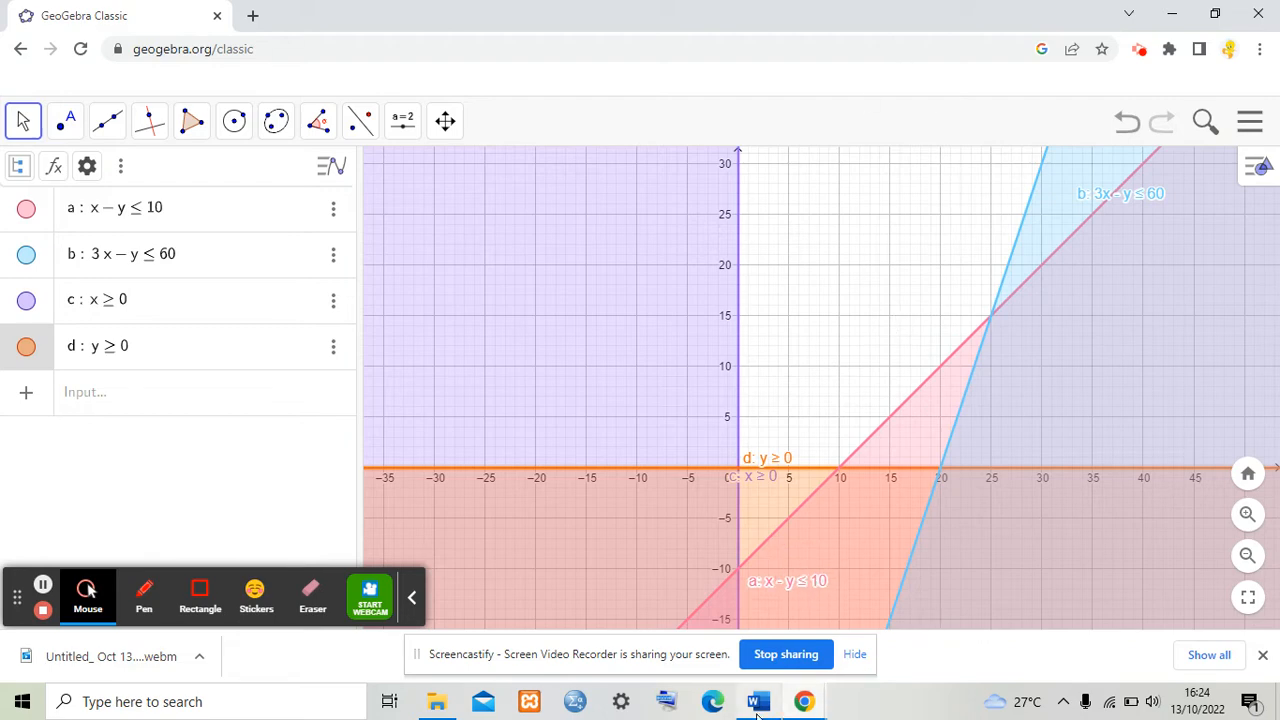
Step: Check the Word document's section on determining the corner points of the feasible region
mouse_move(760, 703)
click(735, 615)
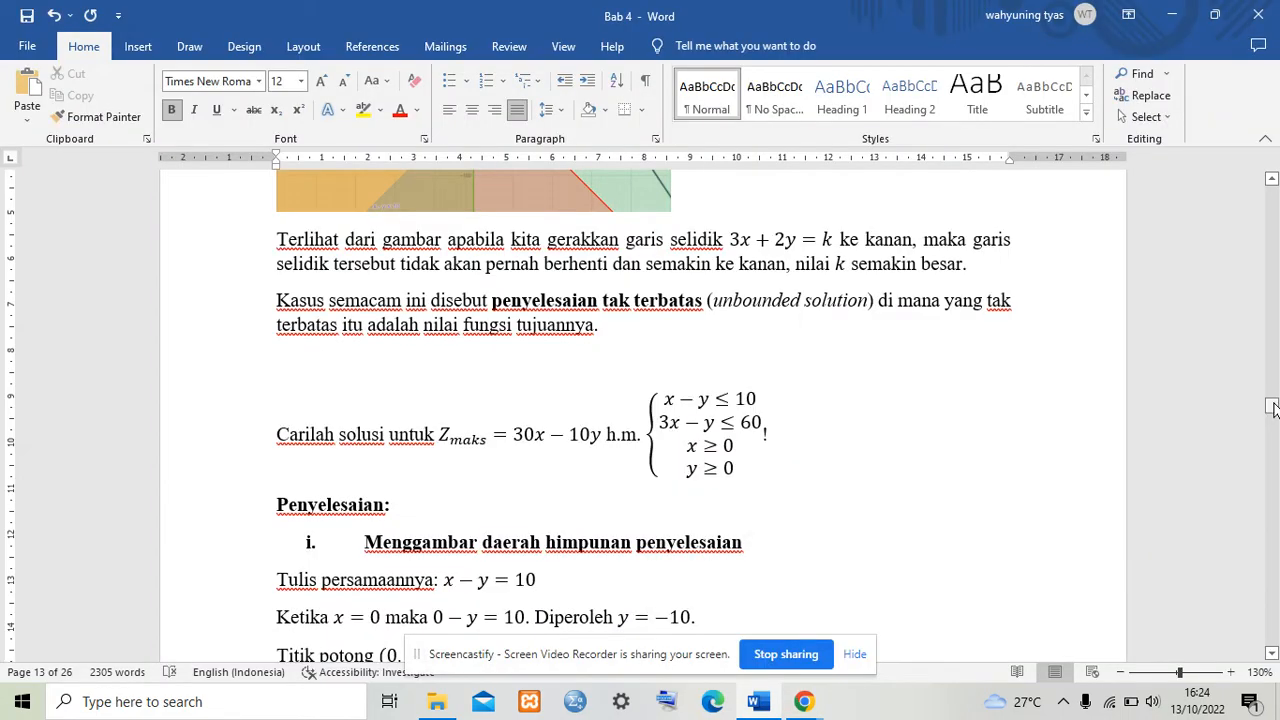
drag(1273, 408, 1272, 443)
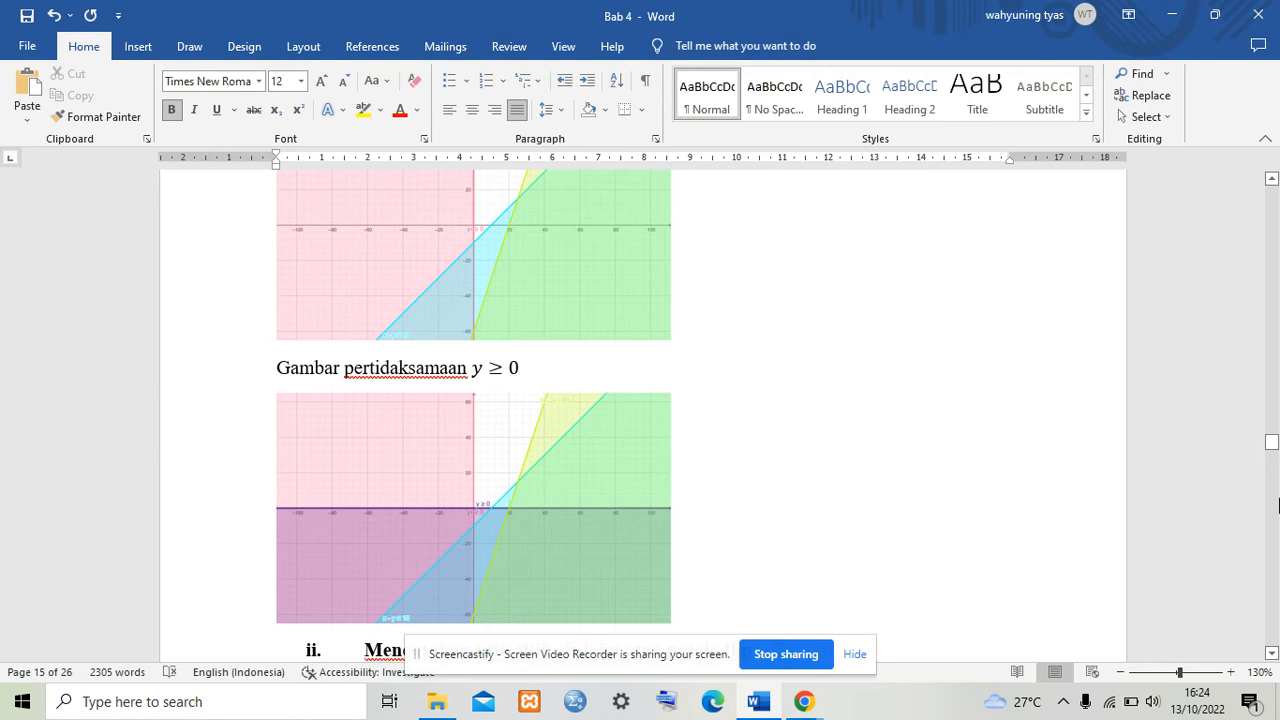
drag(1271, 441, 1271, 449)
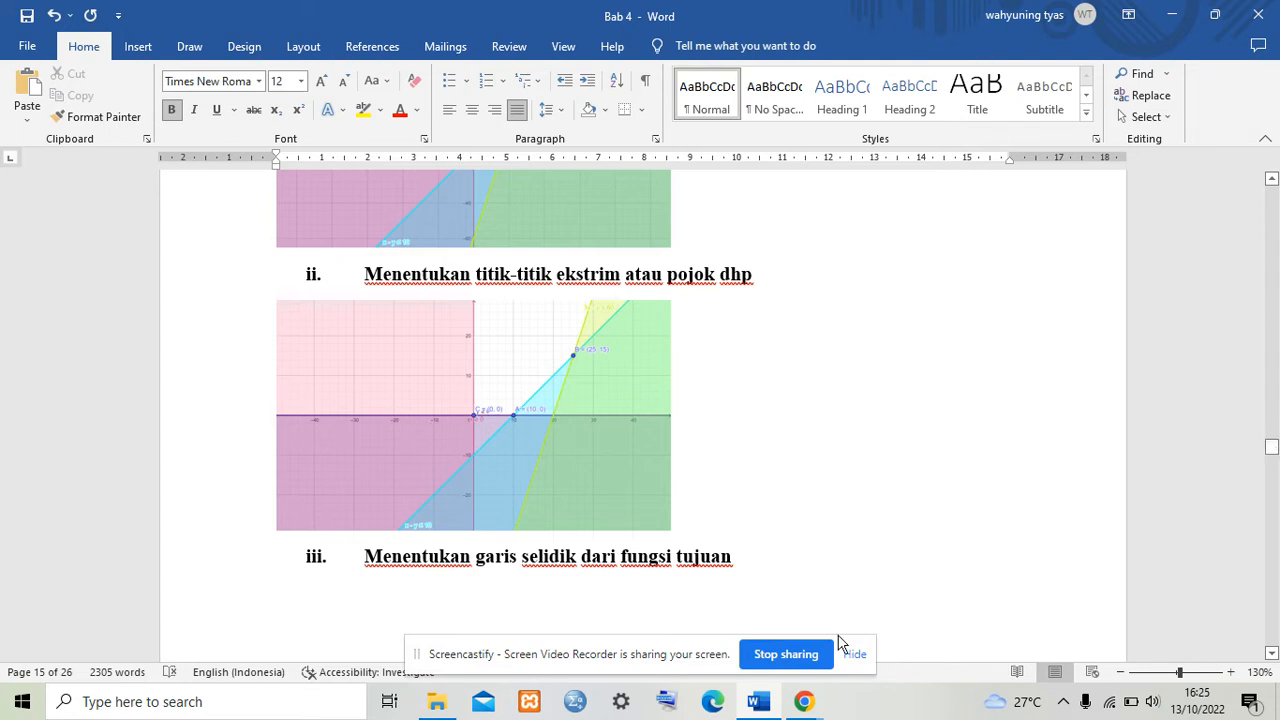
click(804, 701)
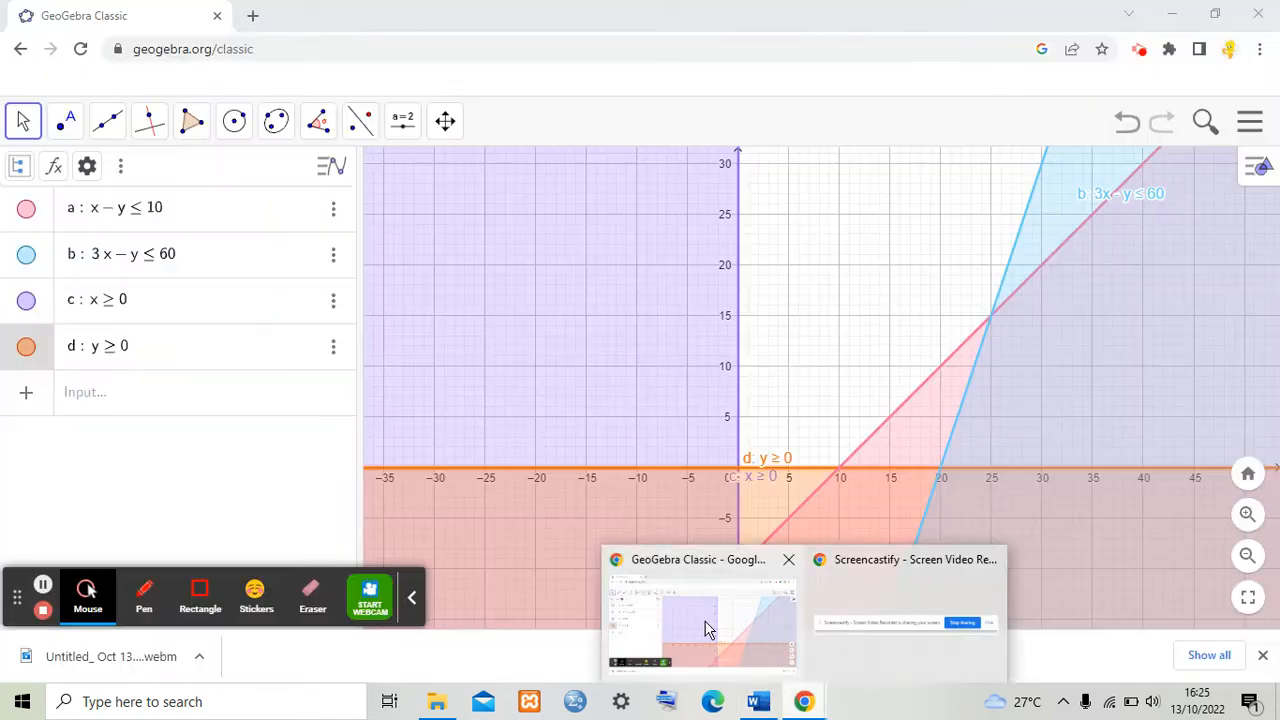
click(705, 625)
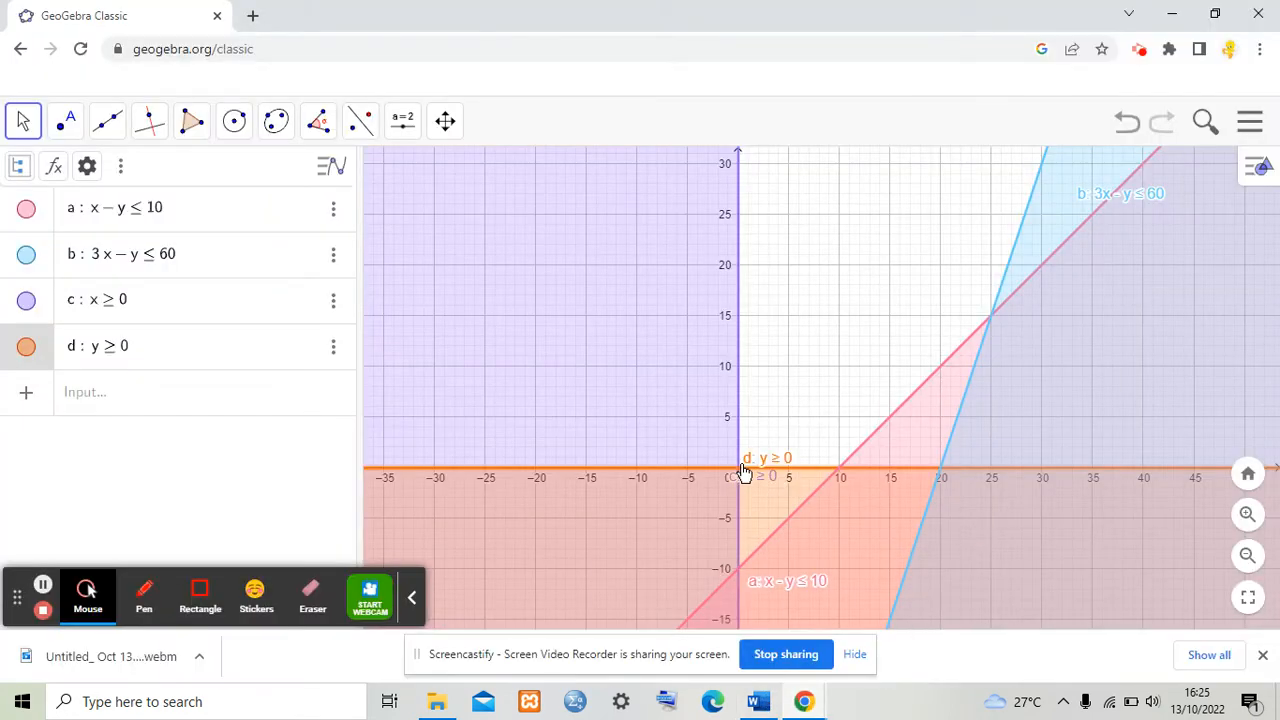
Step: Enter corner points A at (0, 0) and B at (10, 0)
click(168, 388)
text(()
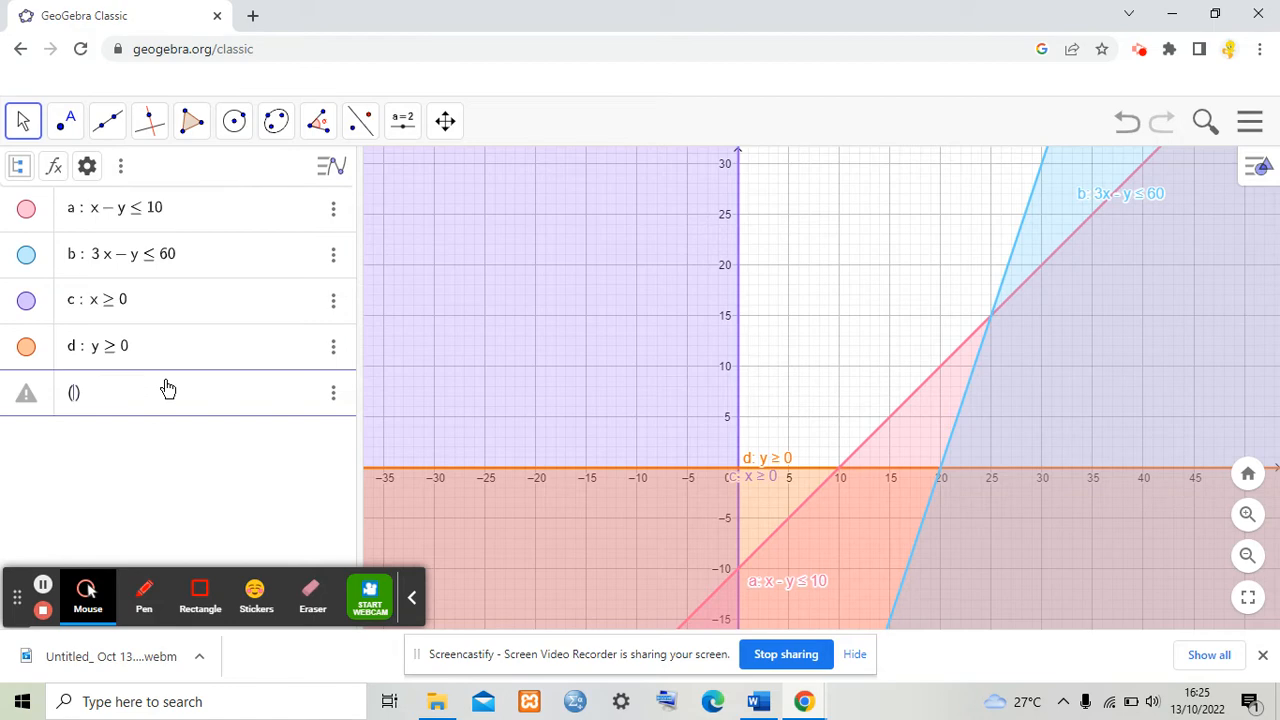
text(0, 0)
key(Return)
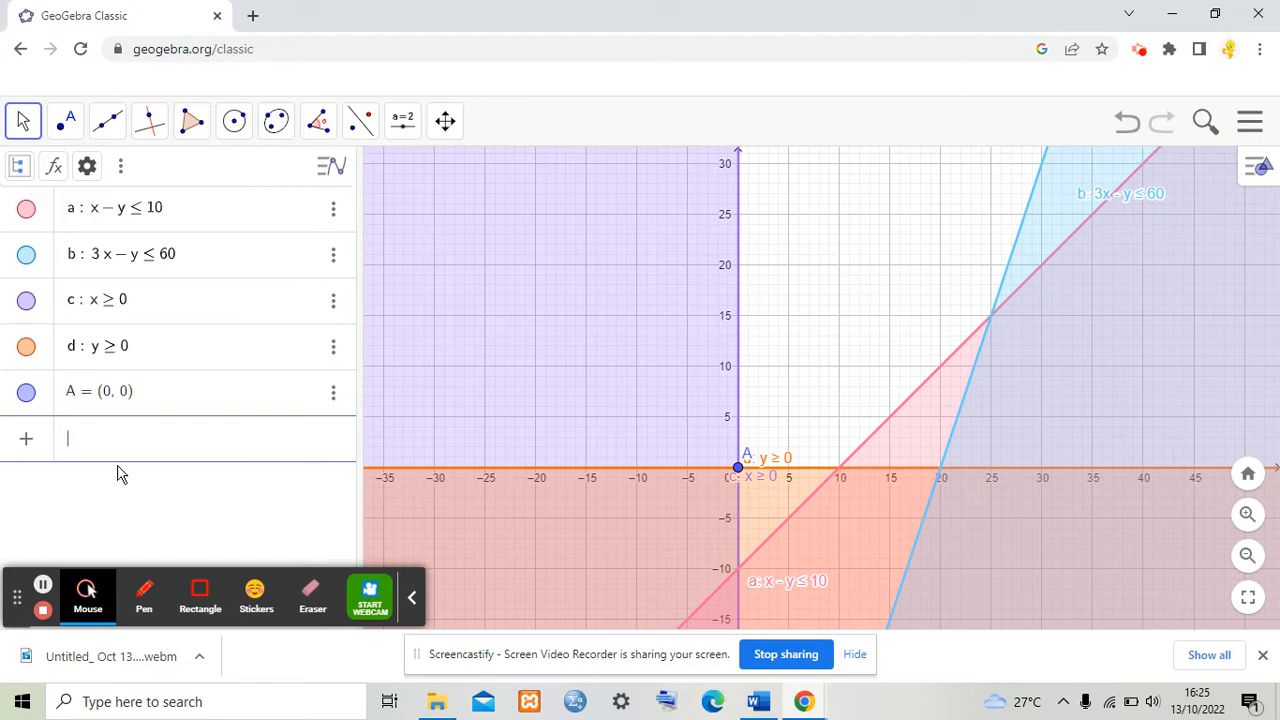
text((10, 0)
key(Return)
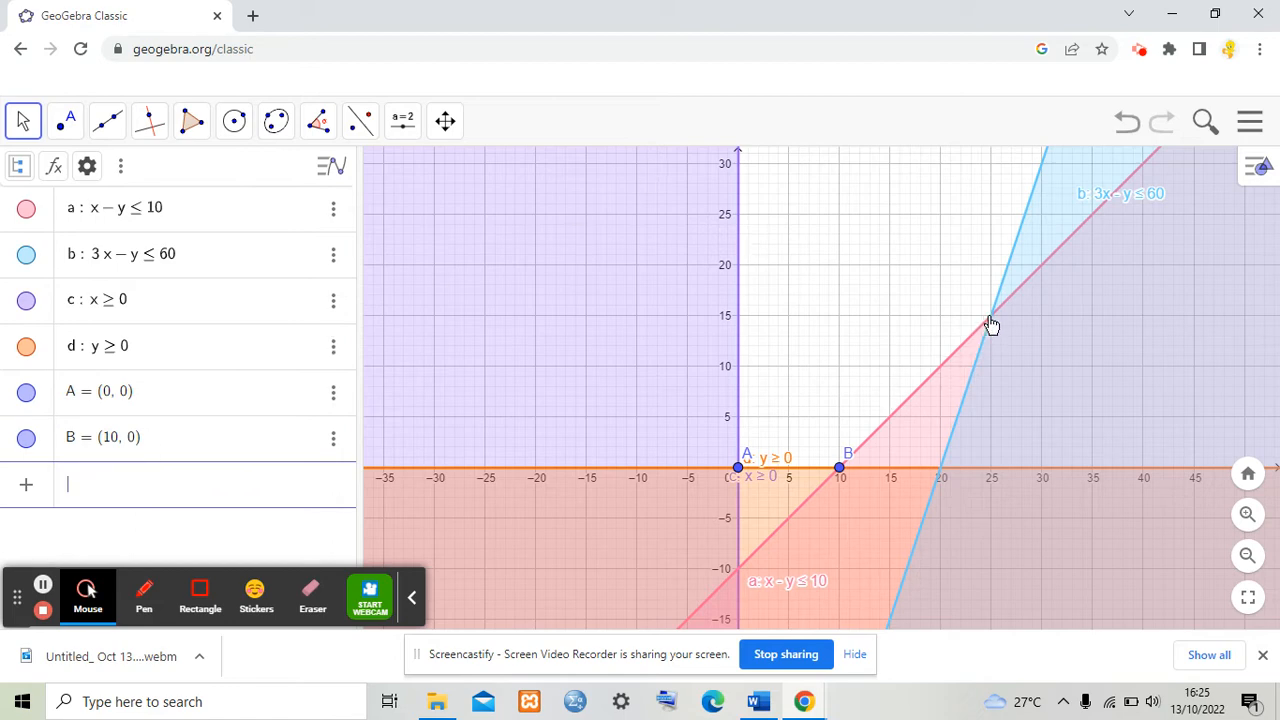
Step: Enter corner point C and correct its coordinates to (25, 15)
text((25, 25)
key(Return)
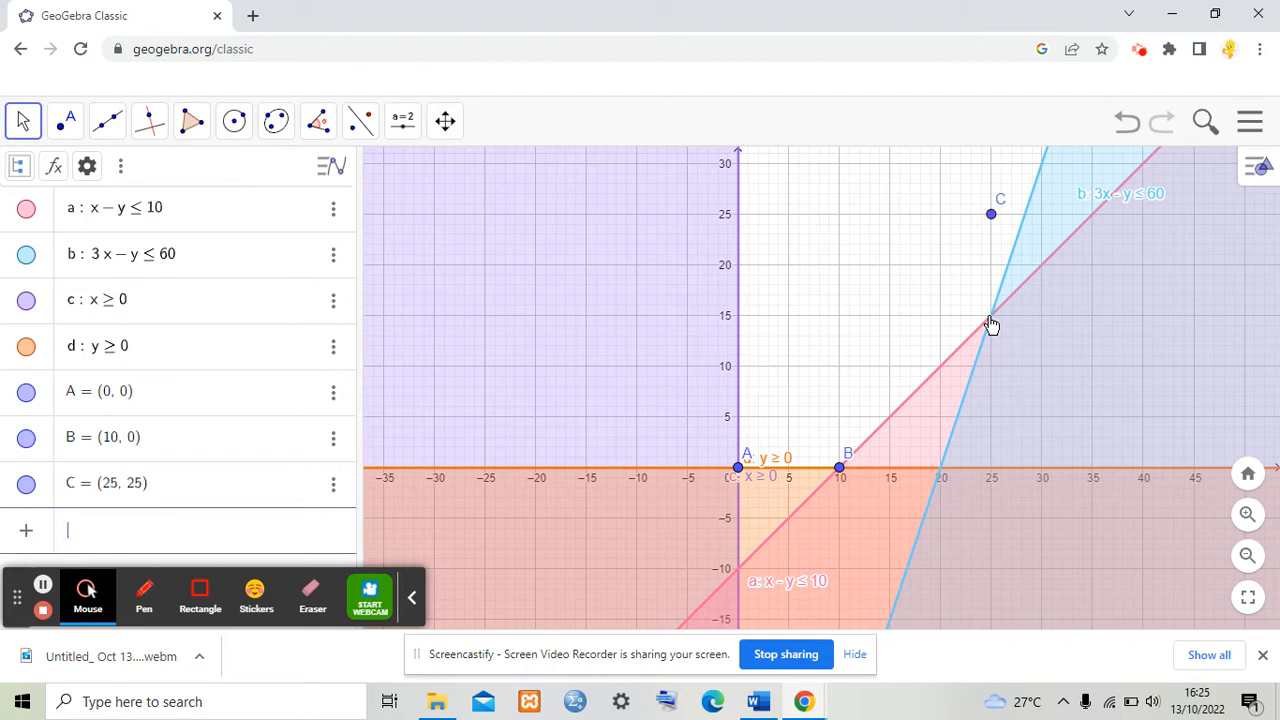
click(141, 486)
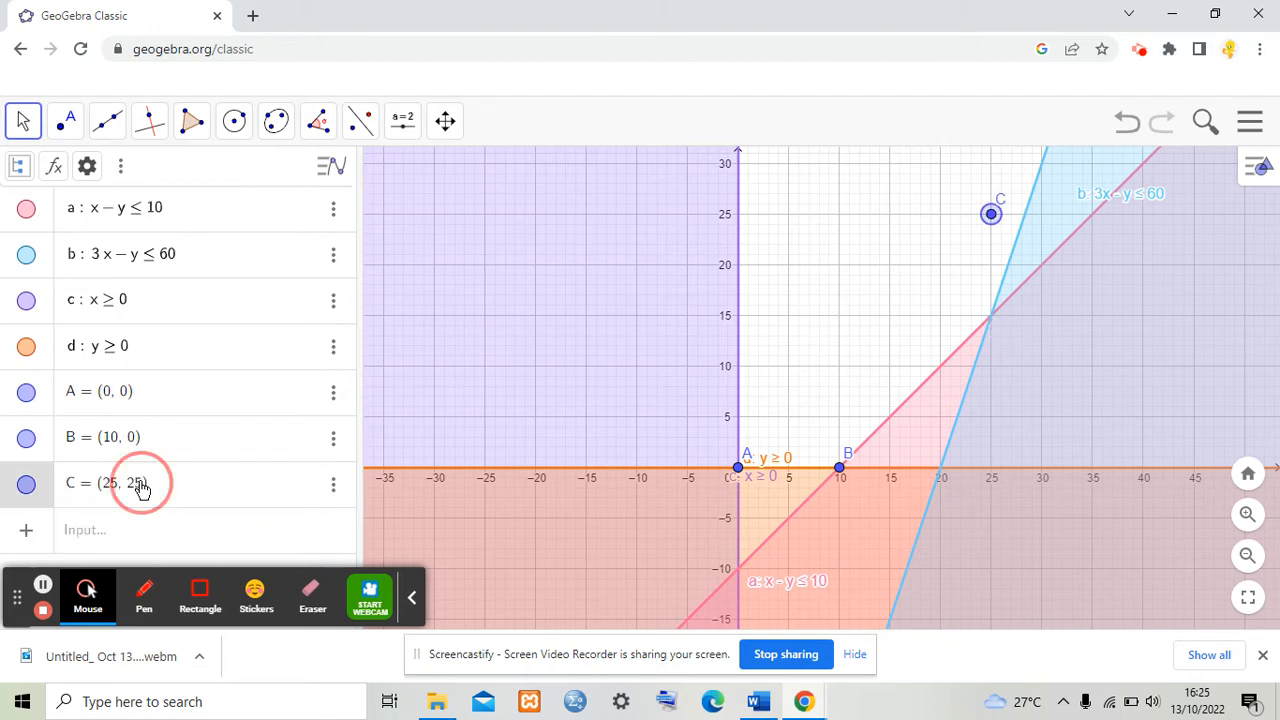
key(BackSpace)
text(1)
key(Return)
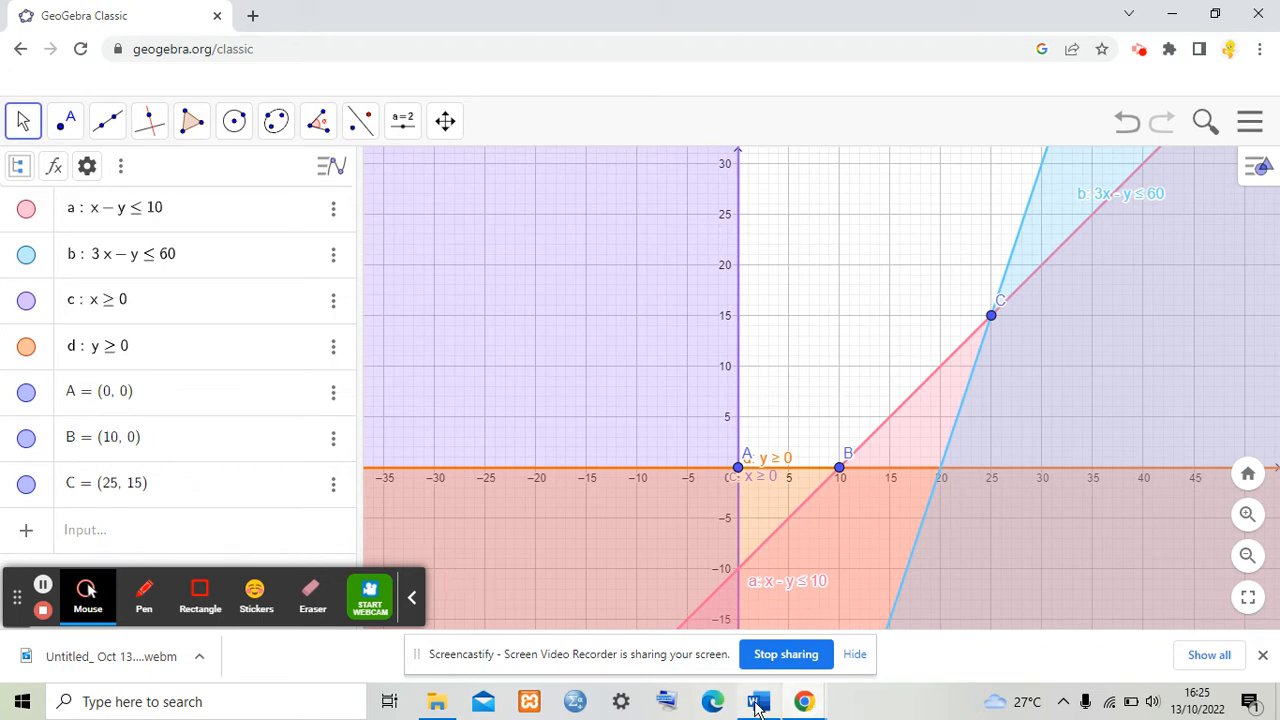
Step: Check the Word document's section on the objective function's probing line
mouse_move(758, 702)
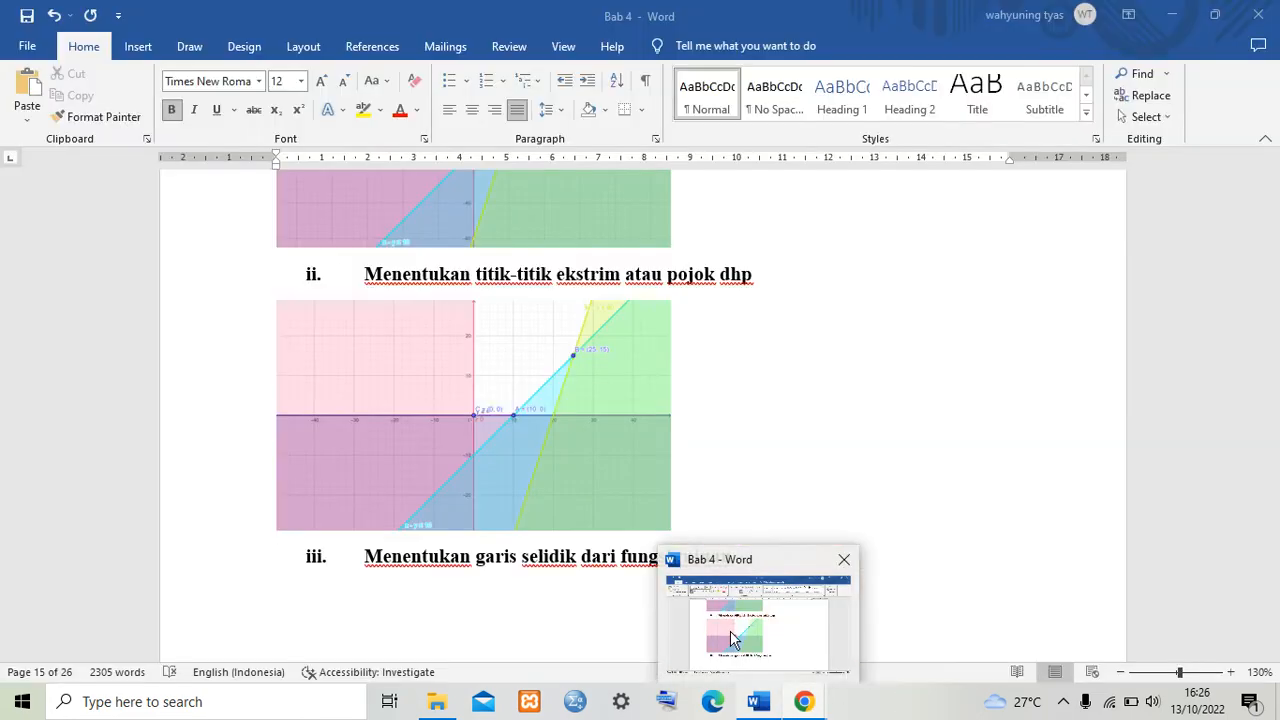
click(733, 640)
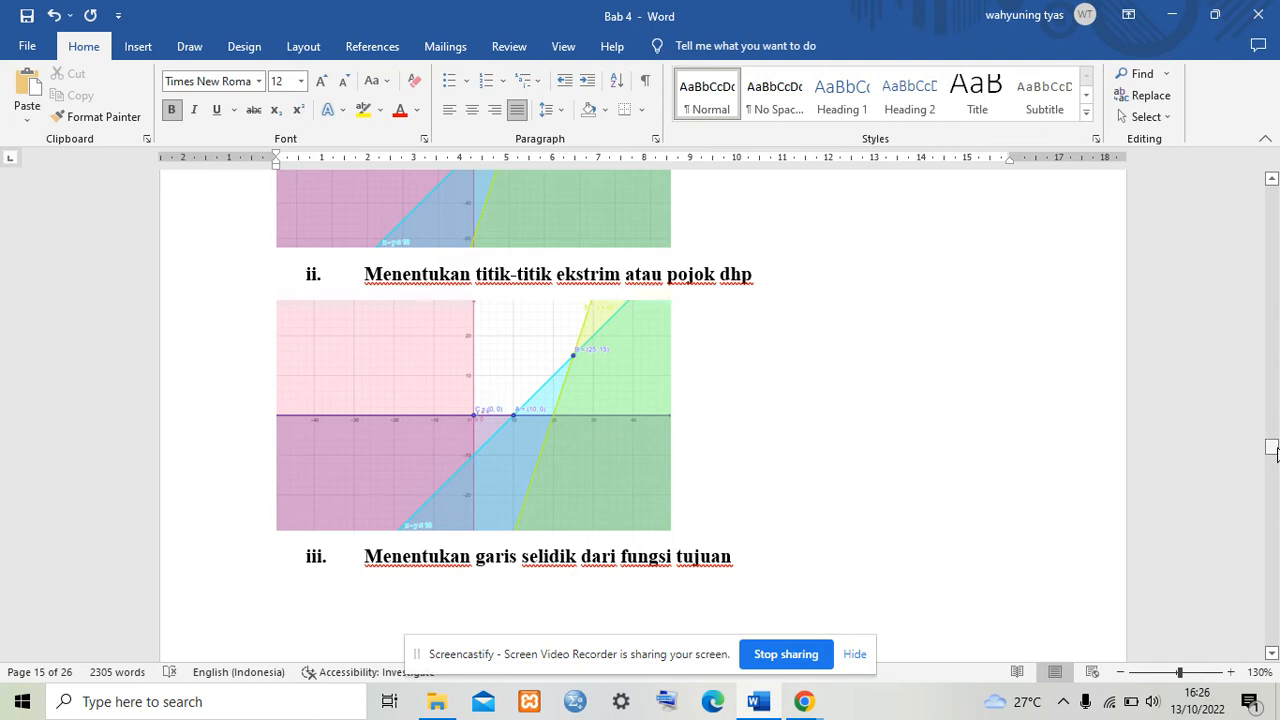
drag(1276, 455, 1276, 458)
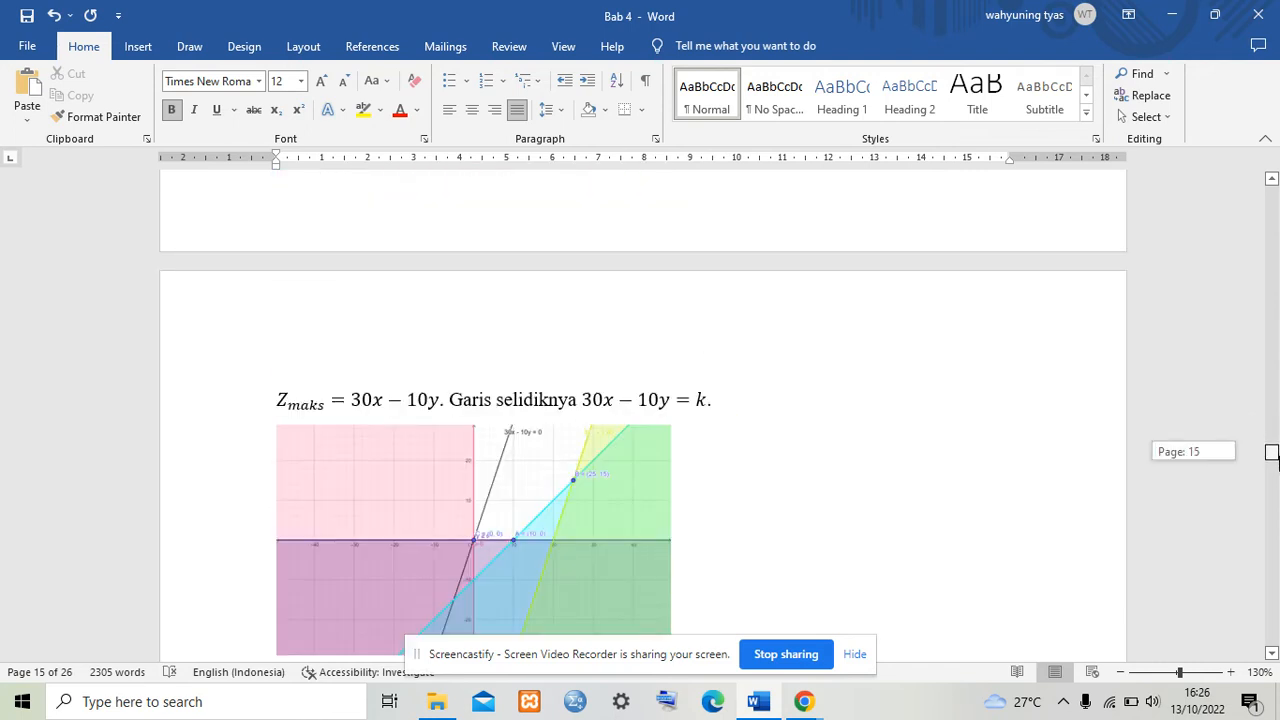
drag(1271, 455, 1271, 460)
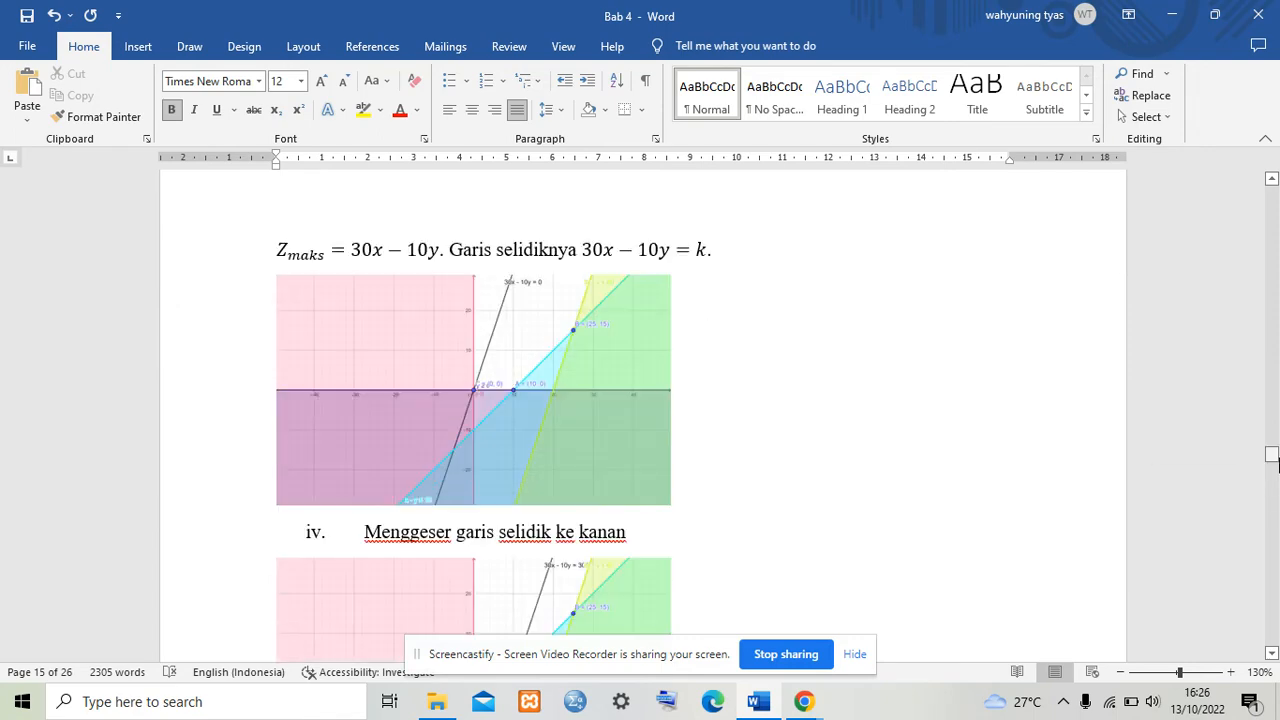
mouse_move(795, 705)
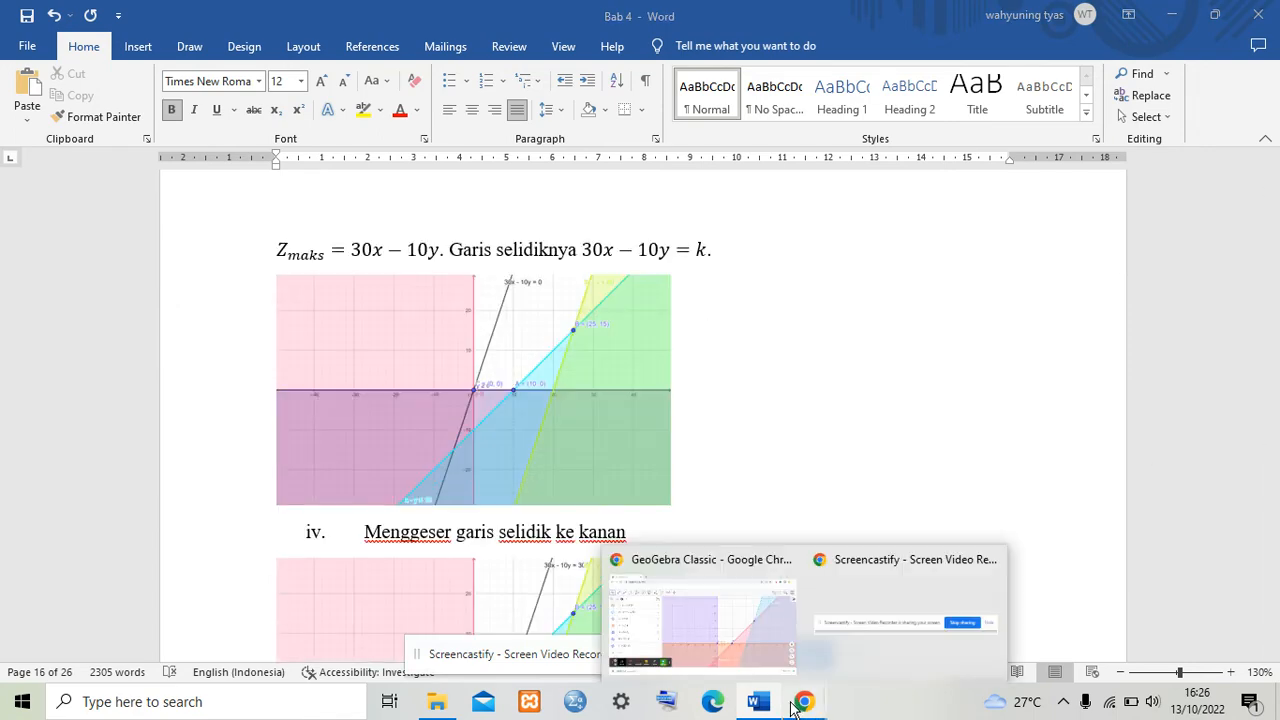
click(660, 642)
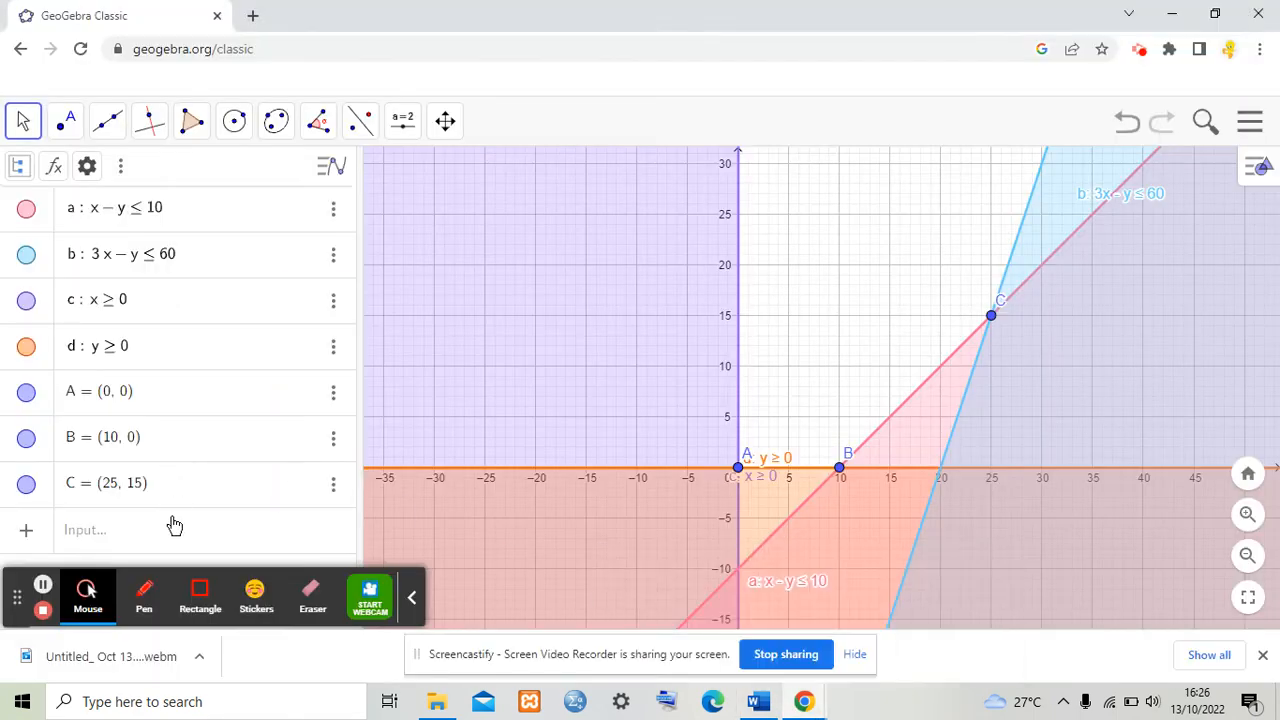
Step: Enter the objective function line 30x - 10y = k
click(174, 525)
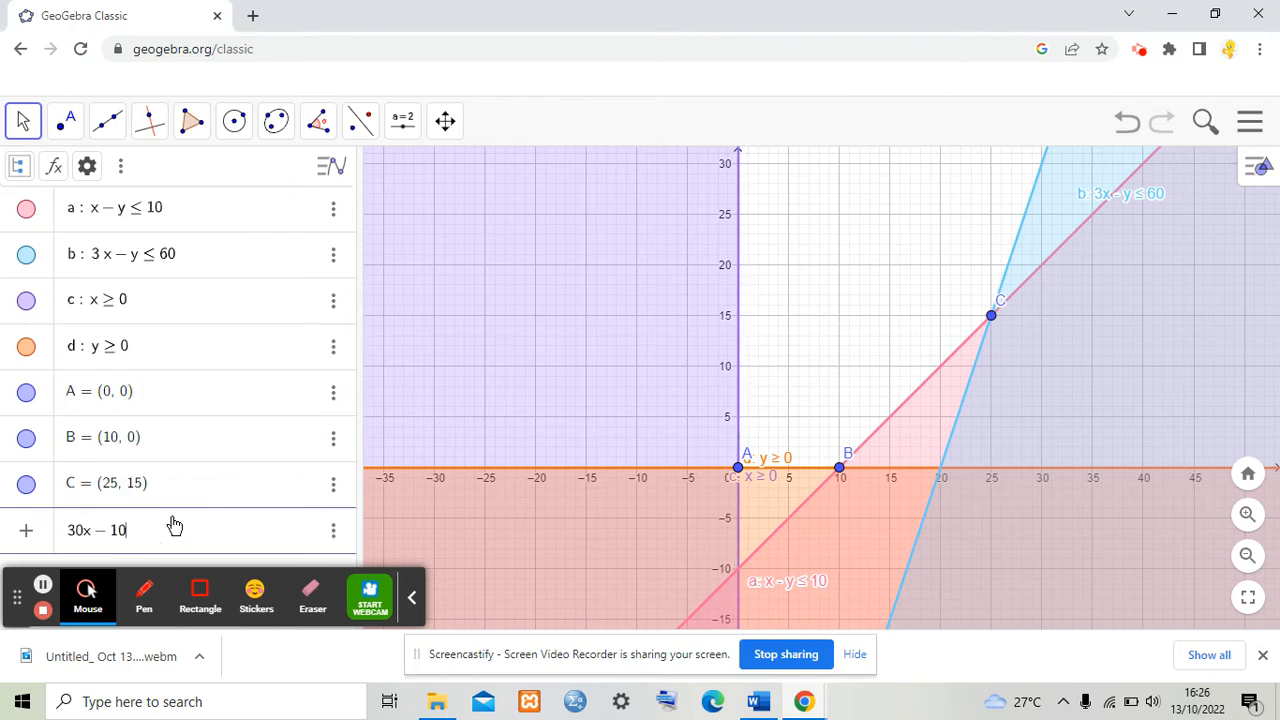
text(30x-10y=1)
key(Return)
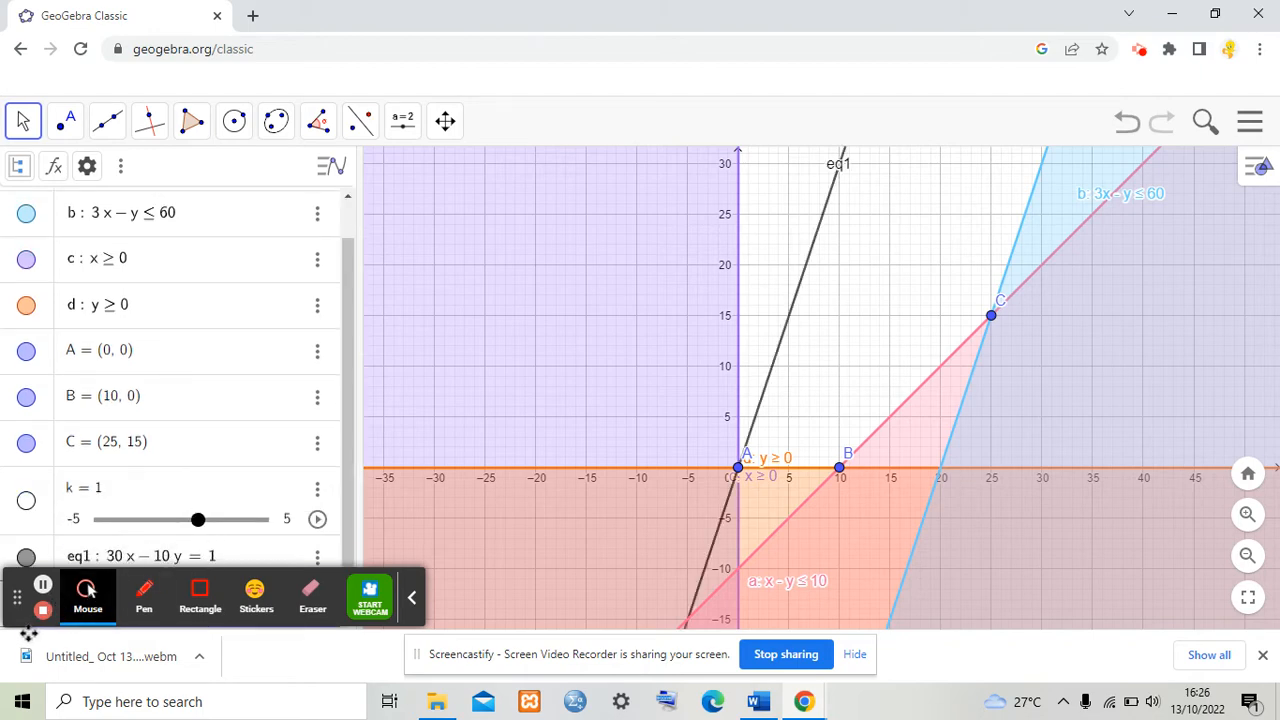
drag(28, 625, 107, 258)
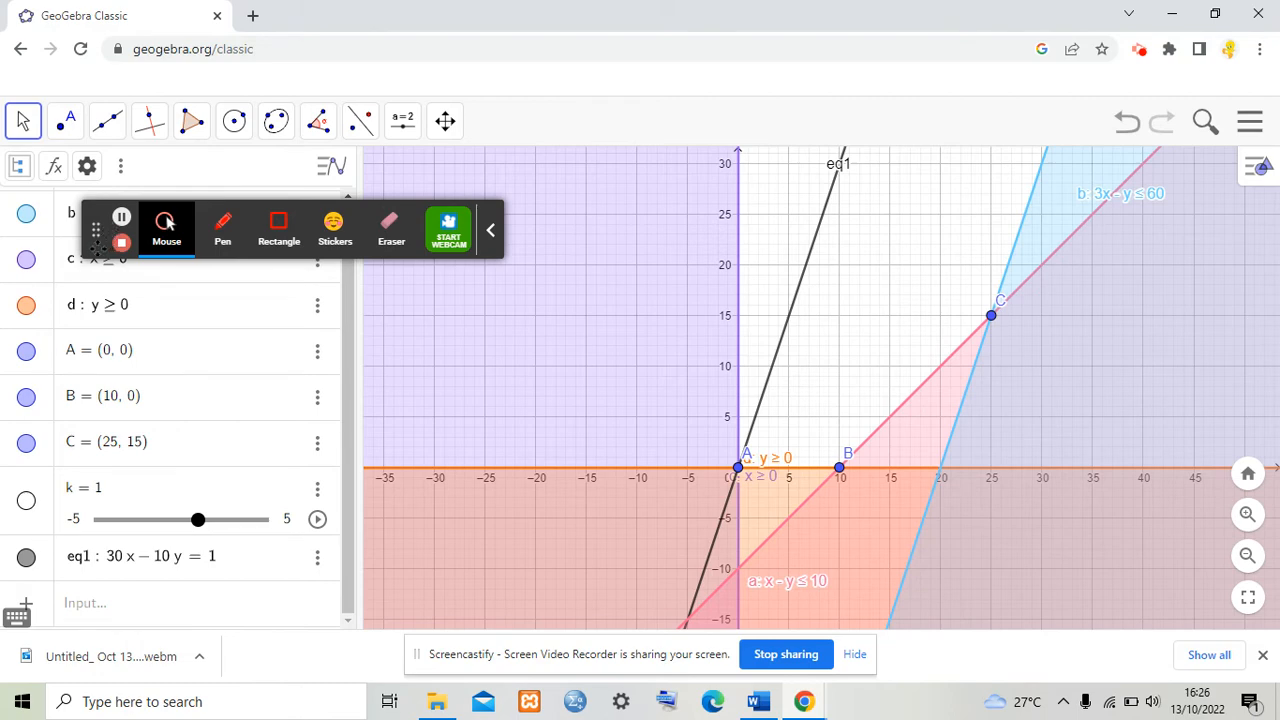
drag(96, 245, 60, 142)
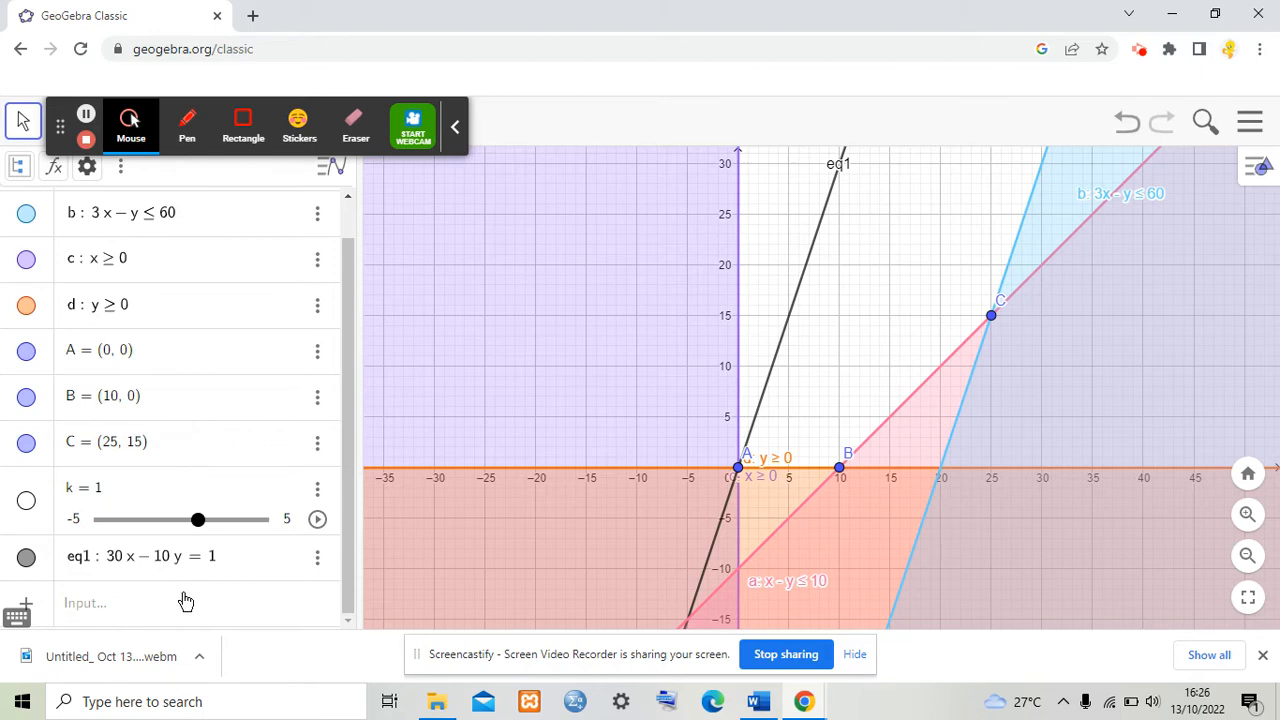
Step: Set the objective line's label to show Name & Value and move the label down into view
click(316, 558)
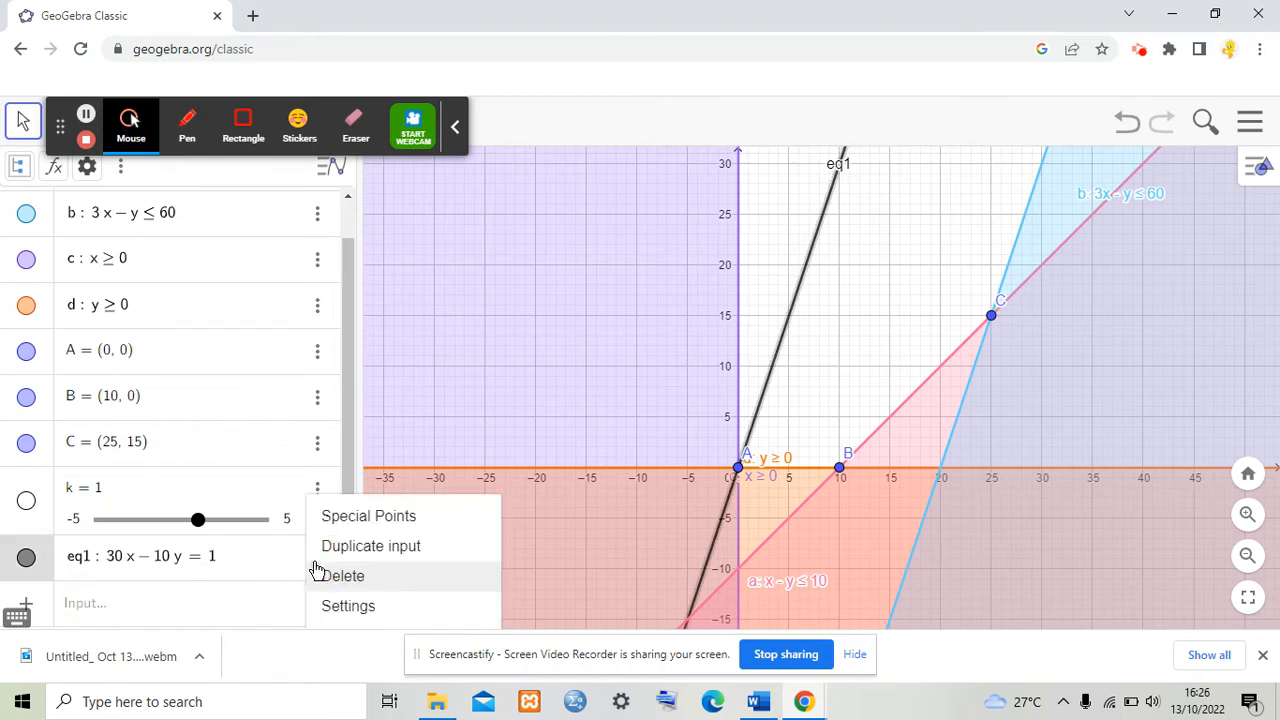
click(343, 606)
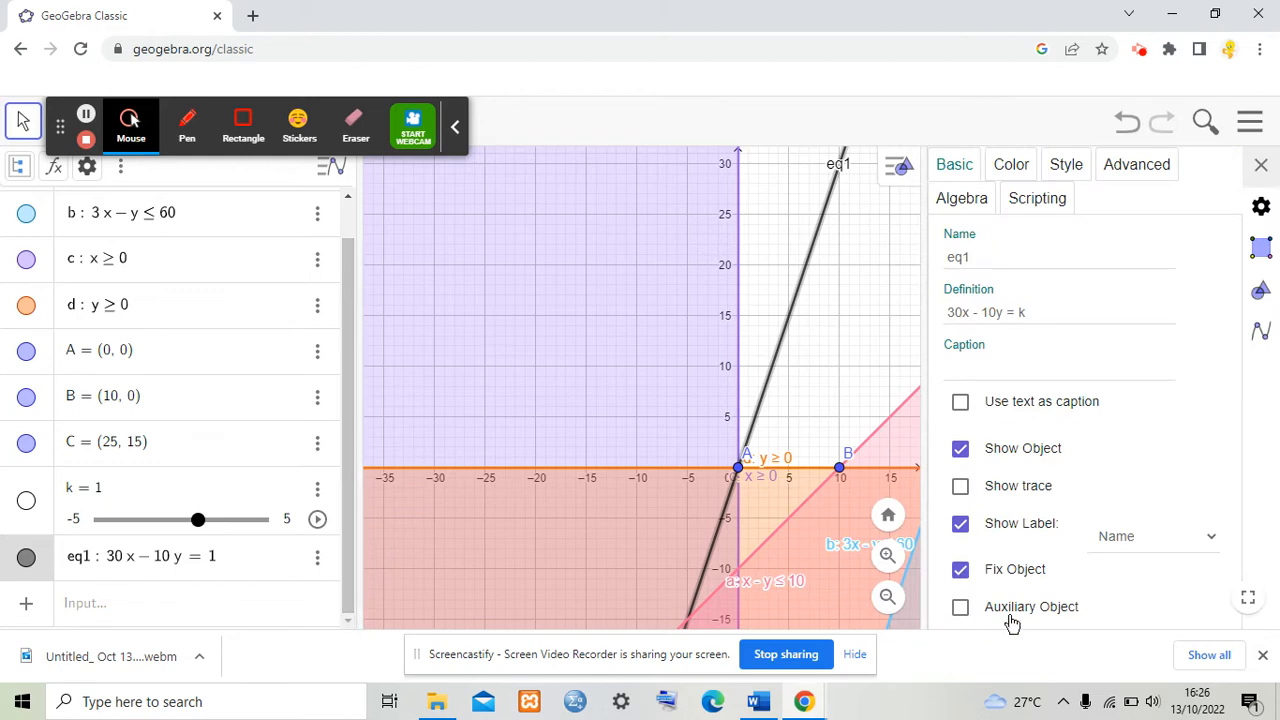
click(1185, 538)
click(1179, 580)
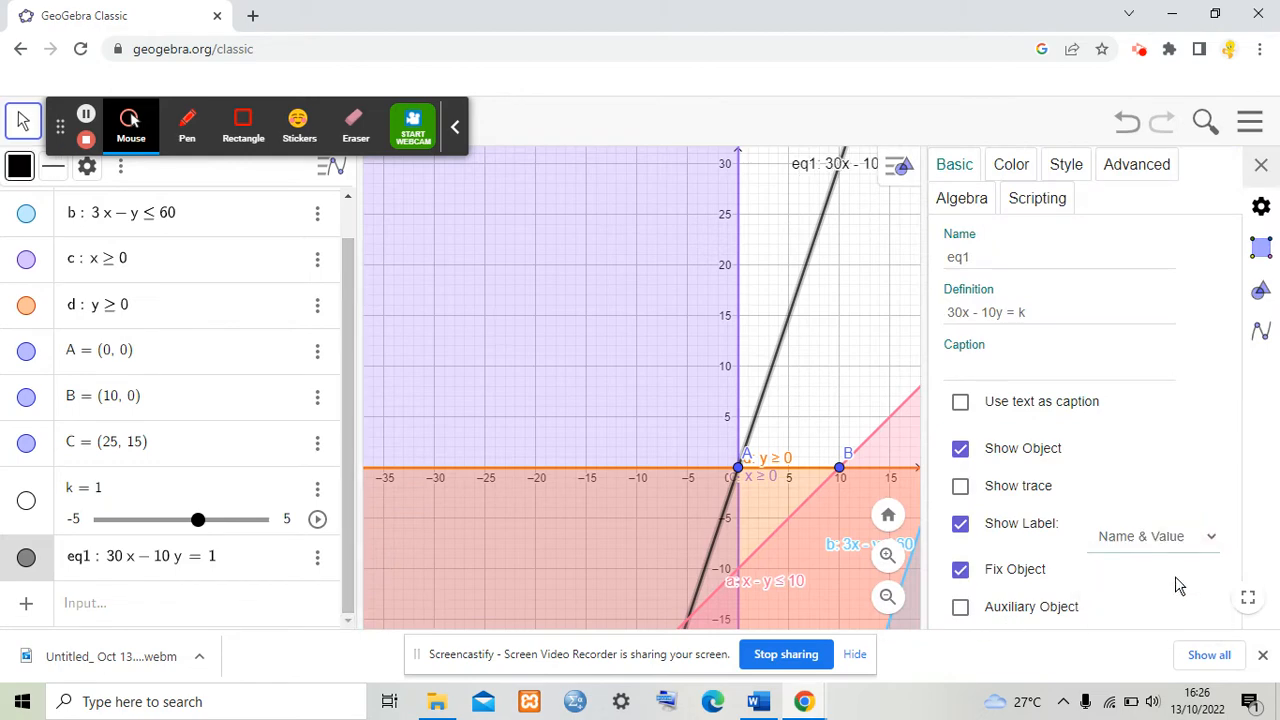
click(1261, 166)
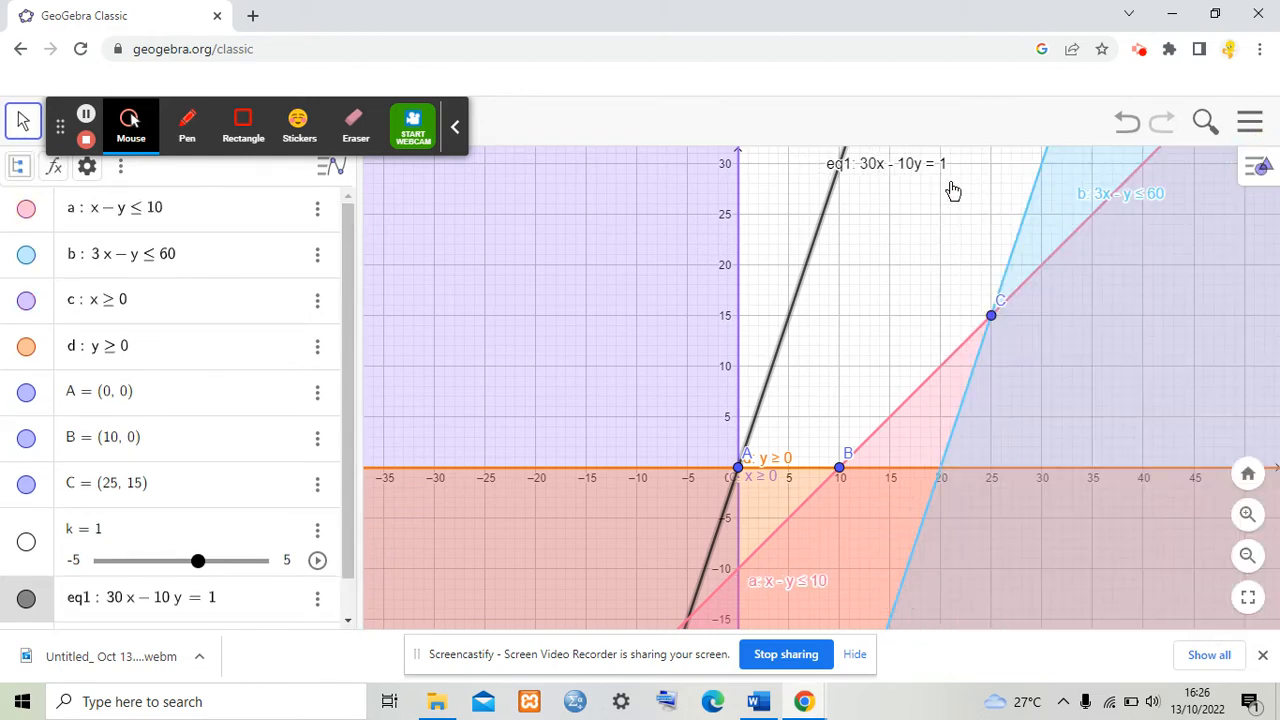
drag(909, 164, 910, 209)
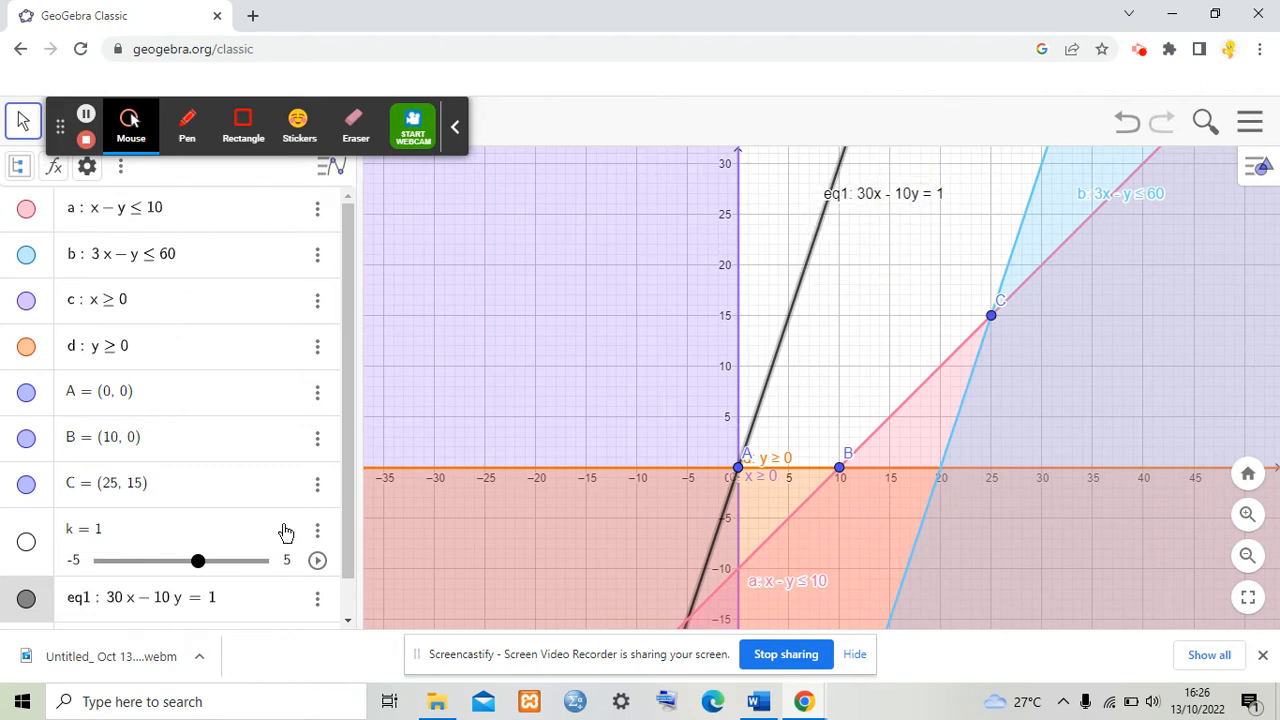
Step: Open the slider k's settings, set its minimum to 0 and its repeat mode to Increasing
click(316, 531)
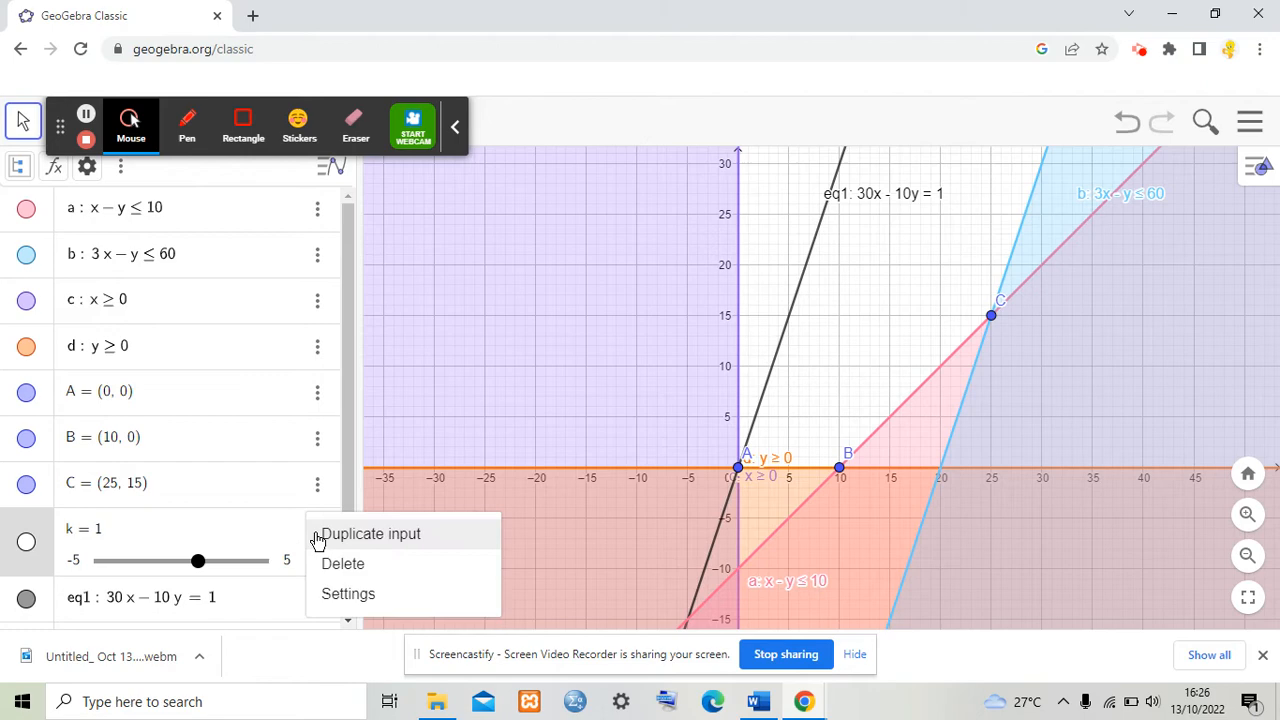
click(348, 594)
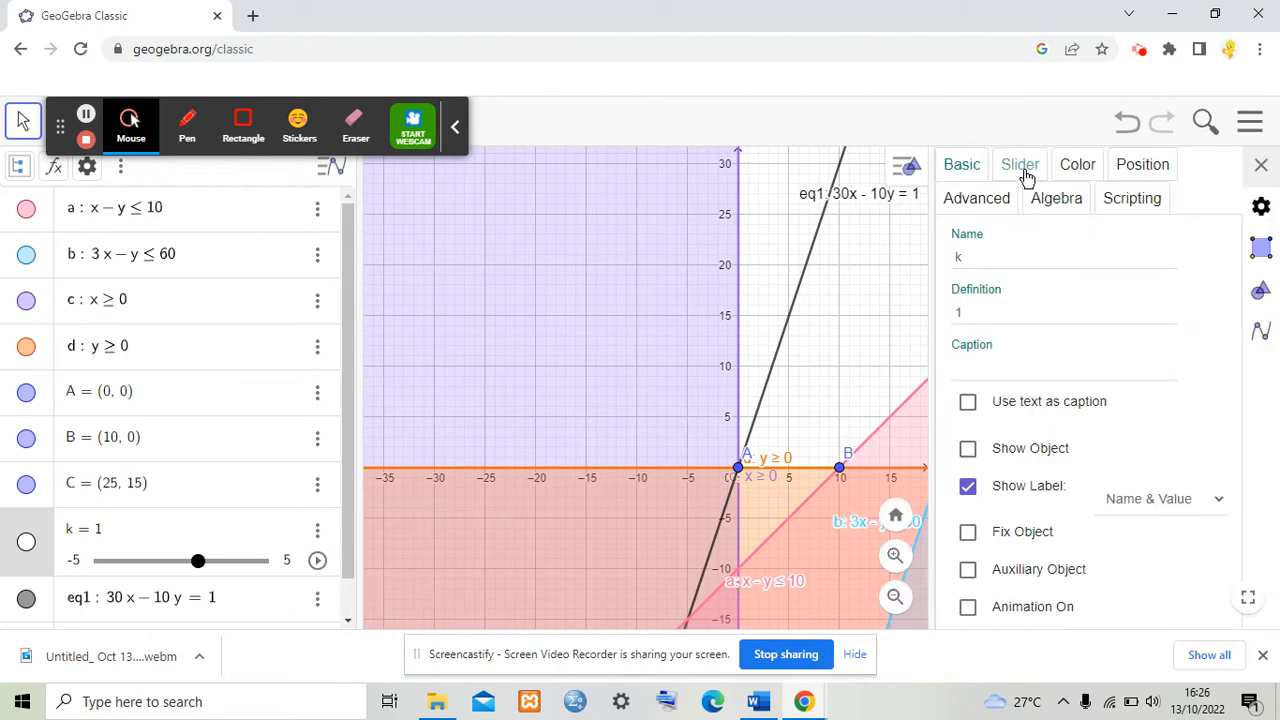
click(1022, 168)
click(968, 250)
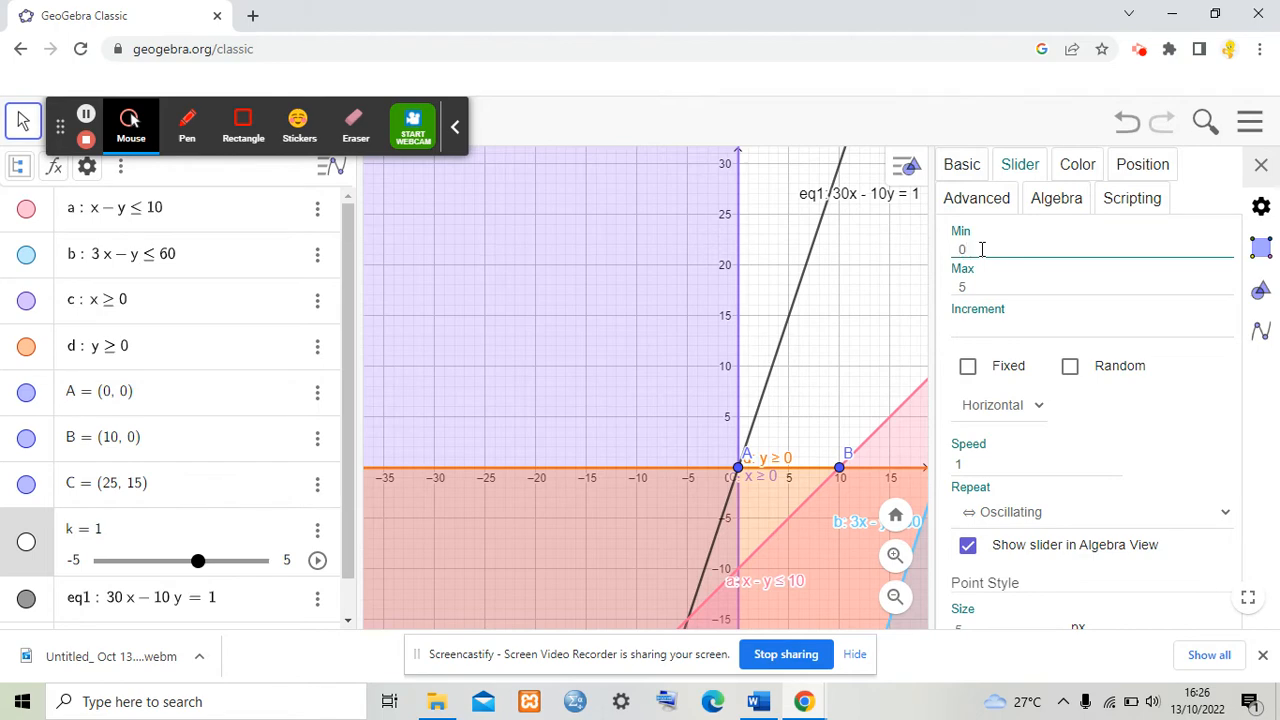
double_click(982, 250)
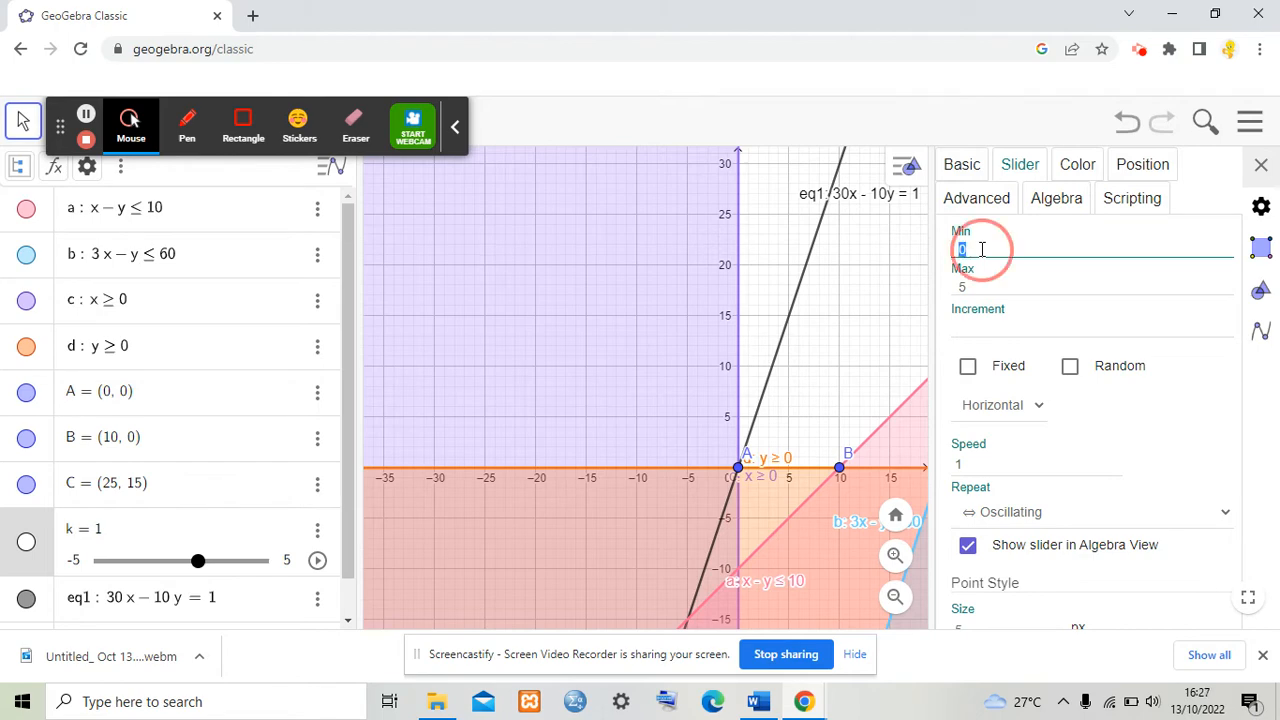
click(1028, 465)
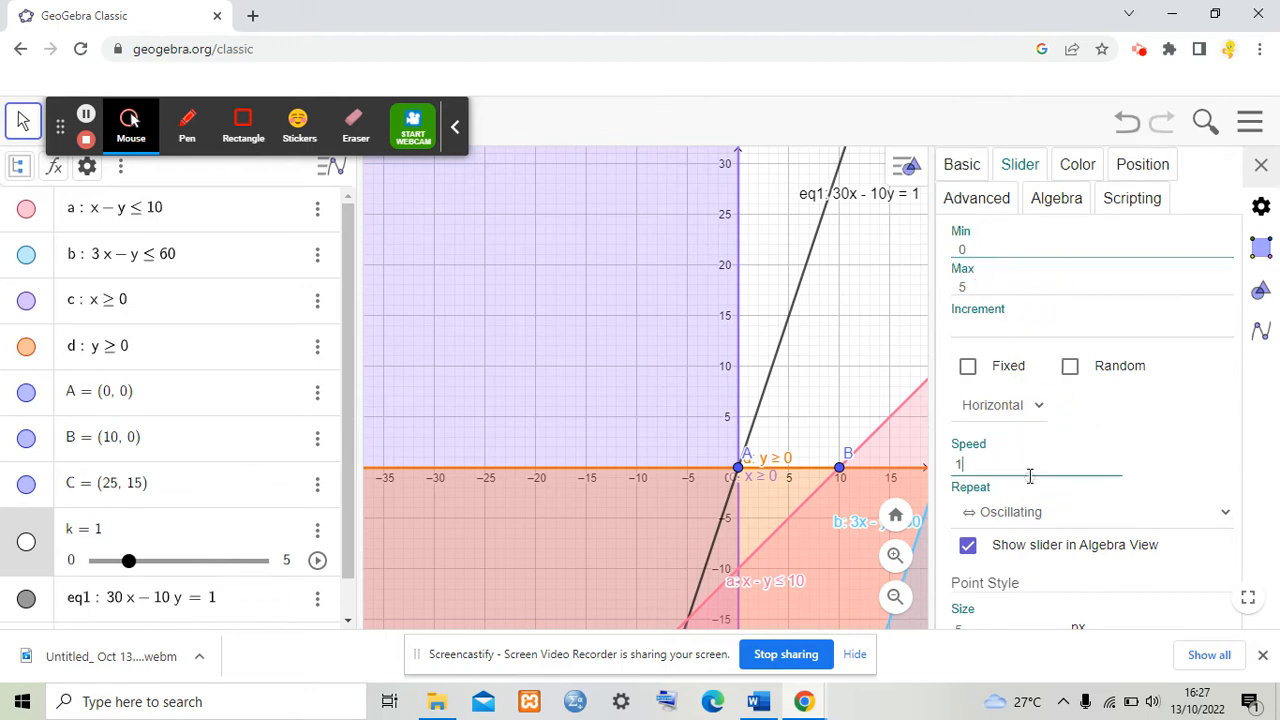
click(1013, 514)
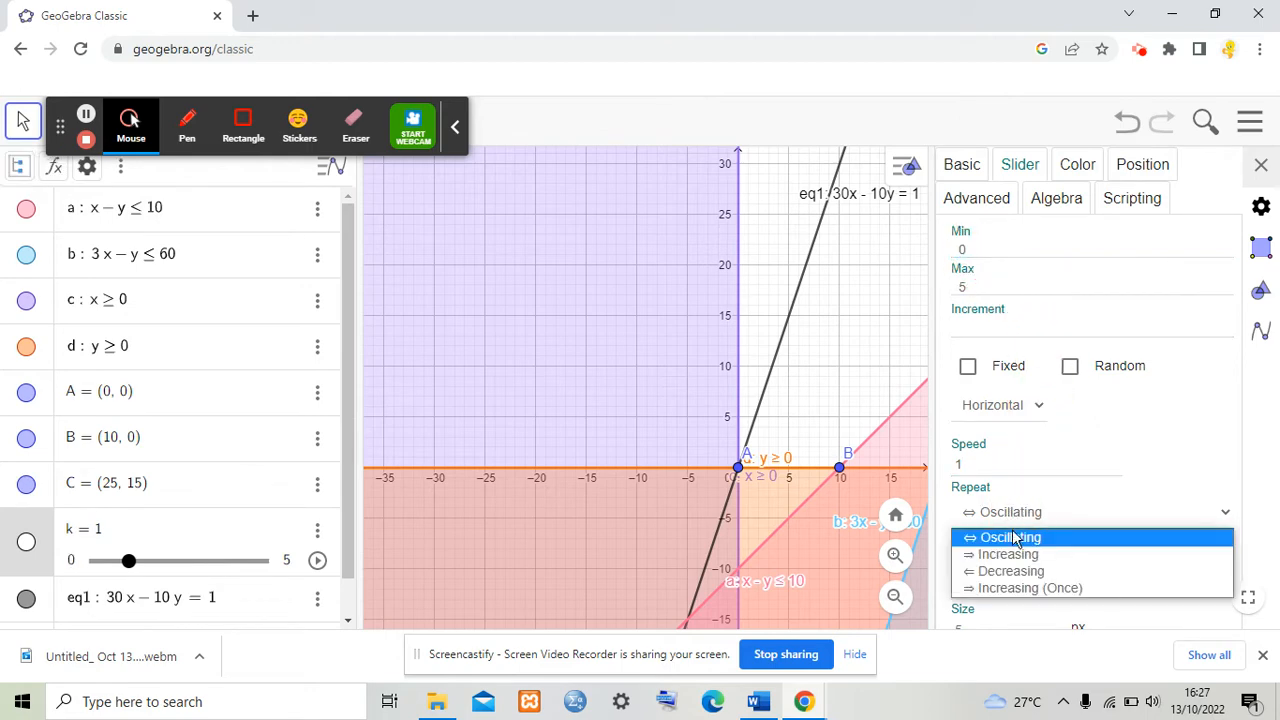
click(1012, 555)
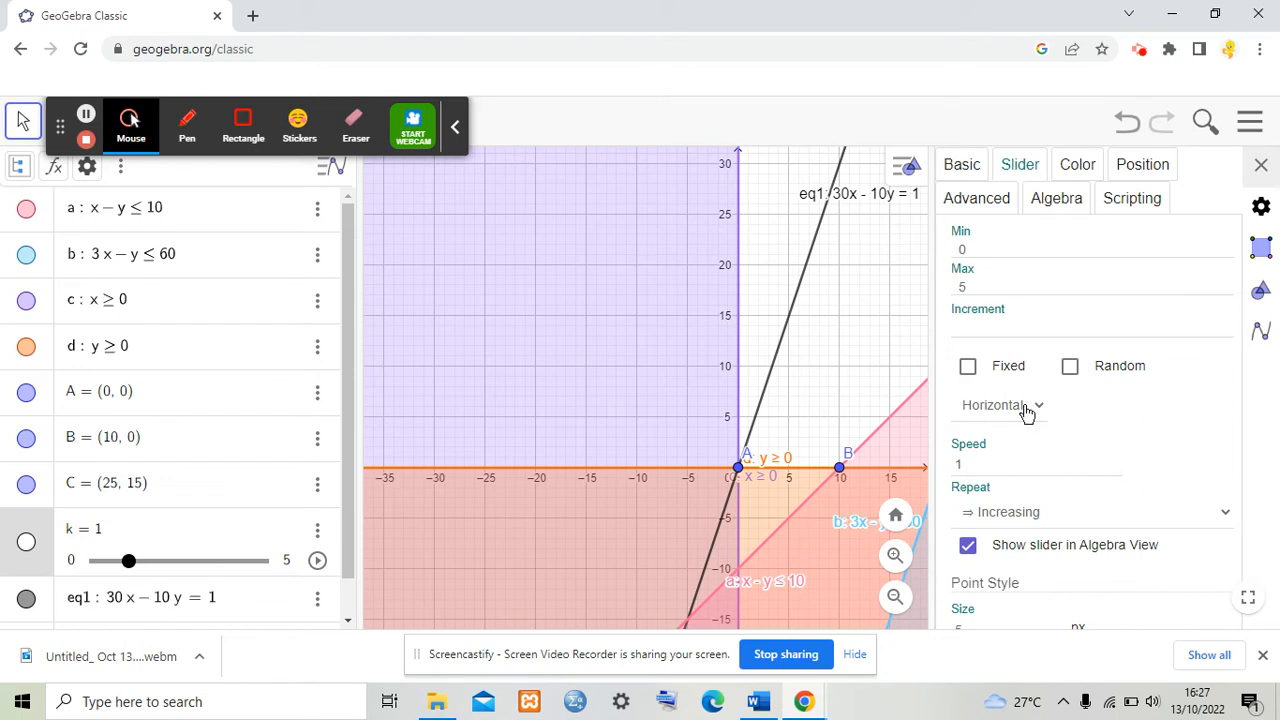
Step: Set slider k's maximum to 600 and animation speed to 0.5, then close the settings
click(974, 288)
click(974, 288)
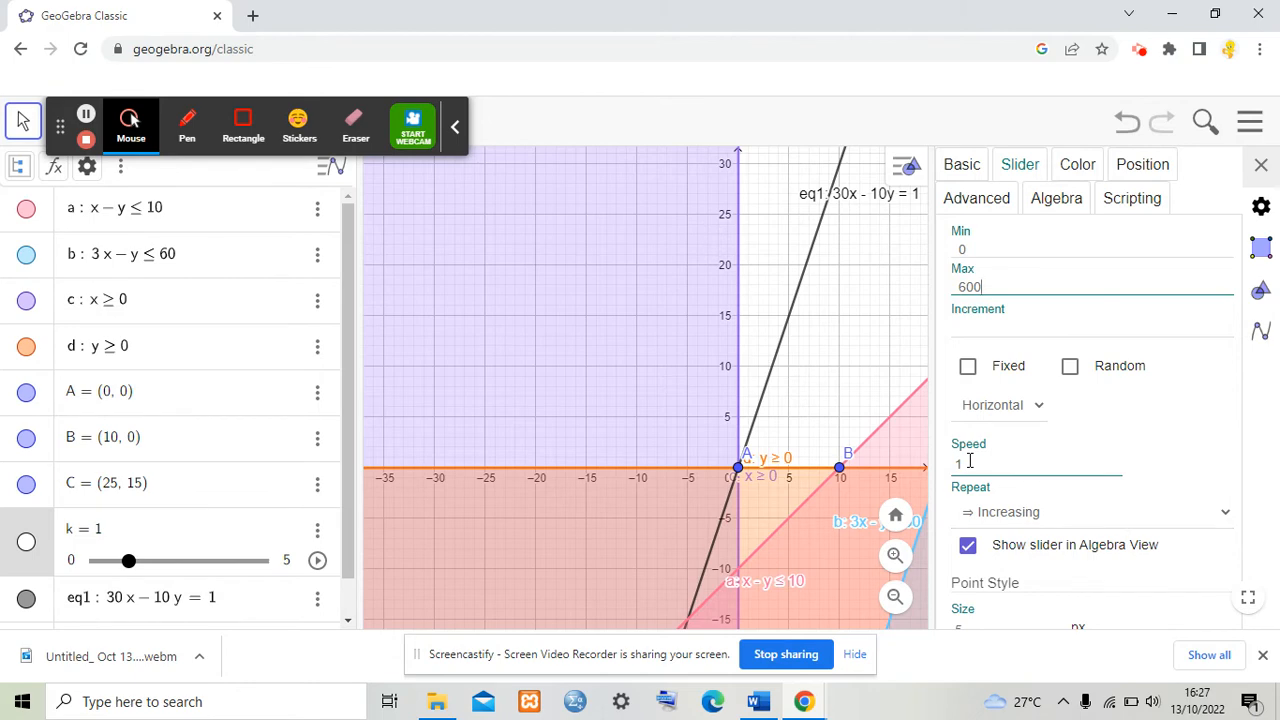
click(969, 461)
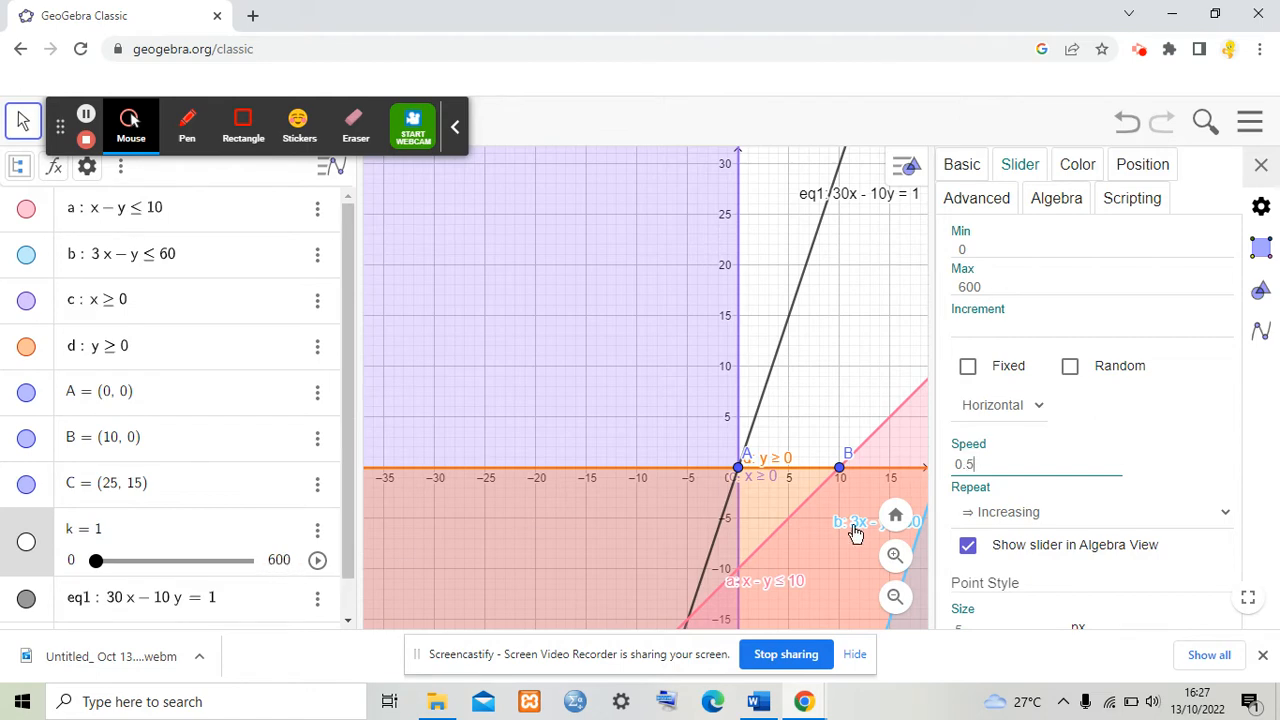
click(1019, 515)
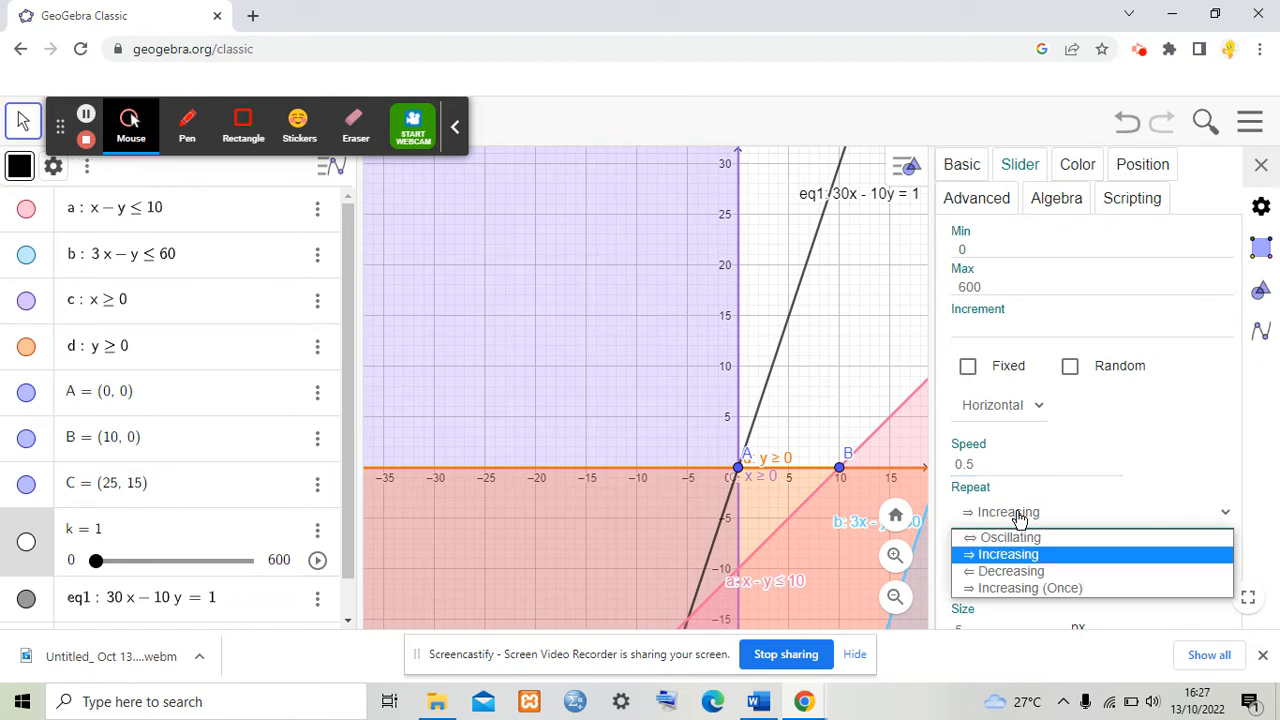
click(1023, 554)
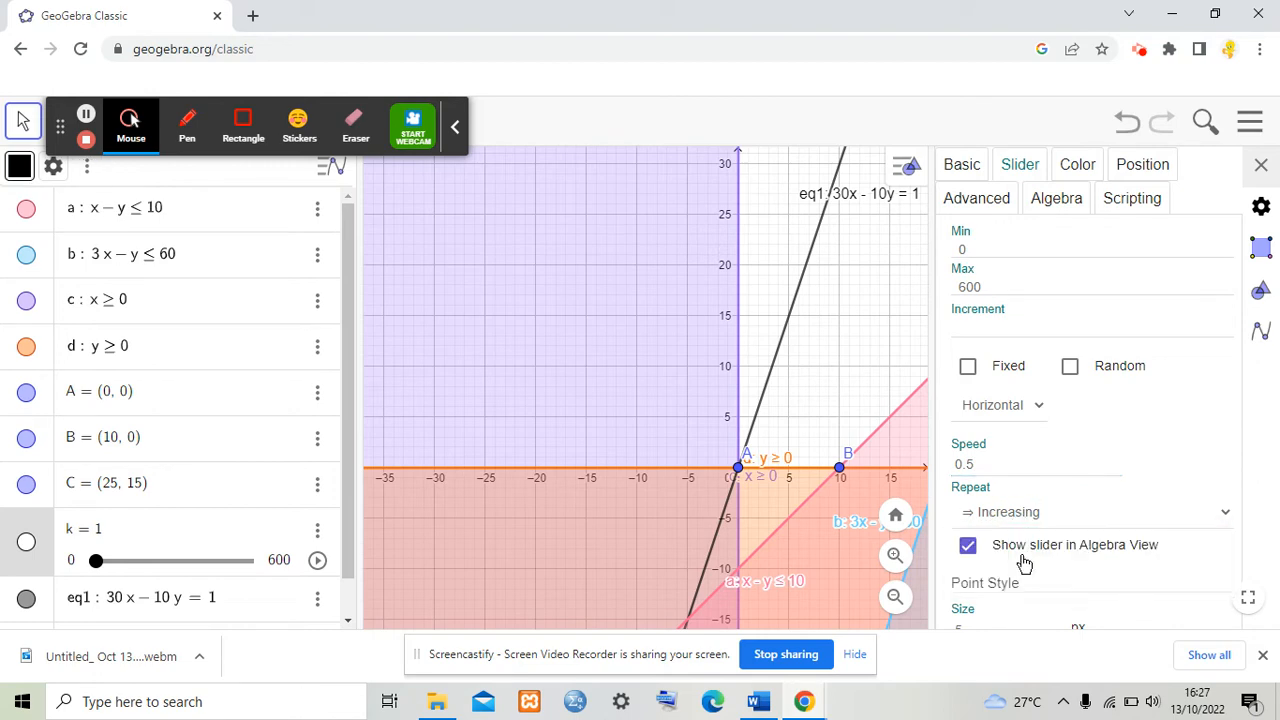
click(1261, 166)
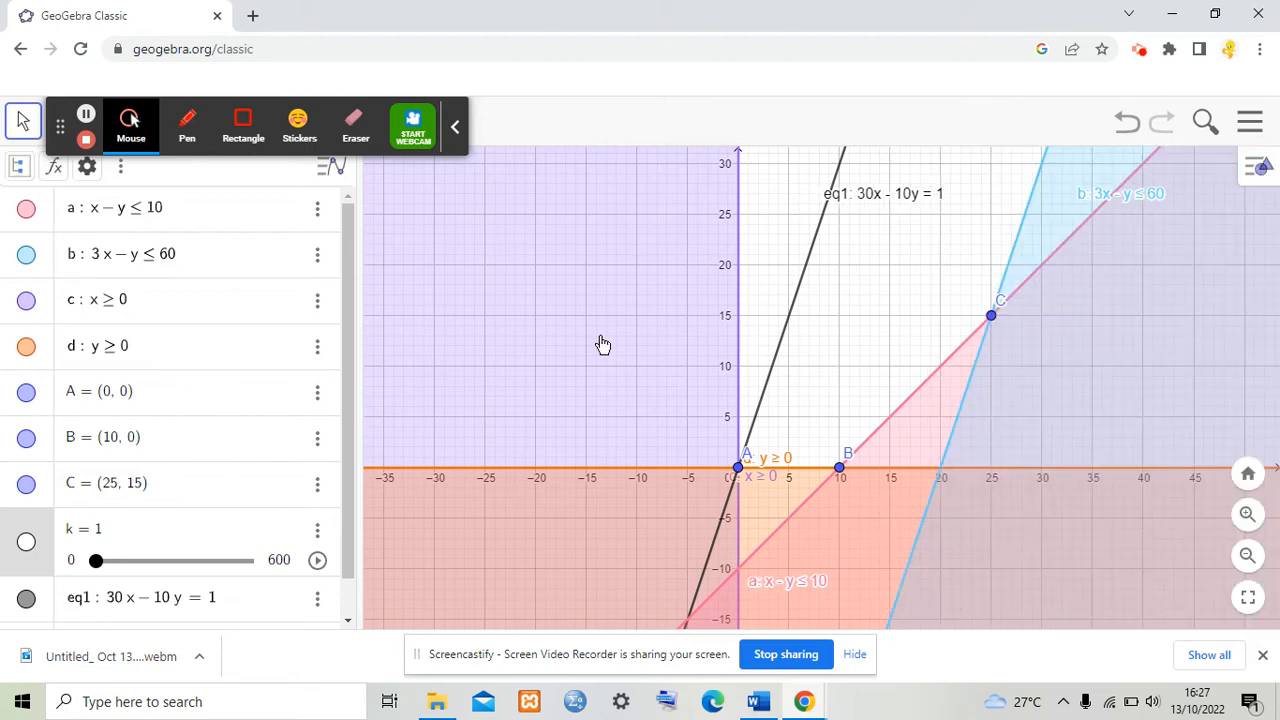
Step: Reset k to 0 and play, then pause, the slider animation of the objective line
drag(98, 561, 57, 568)
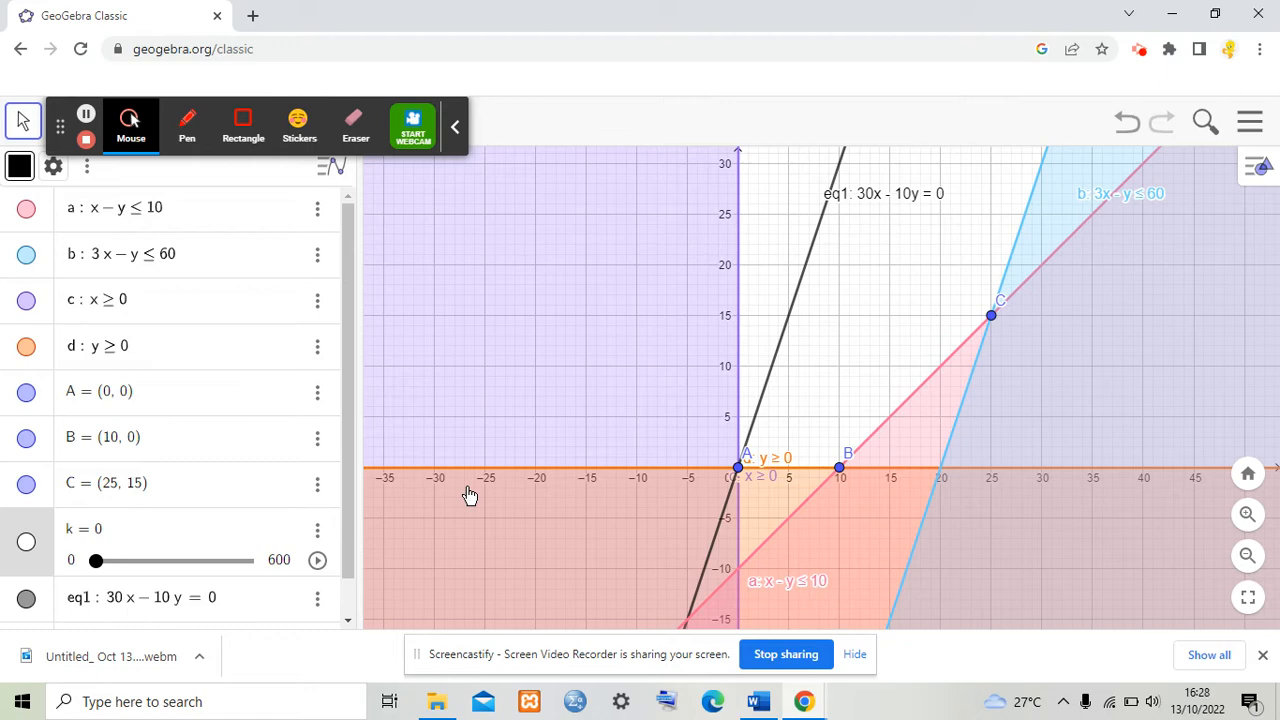
click(320, 566)
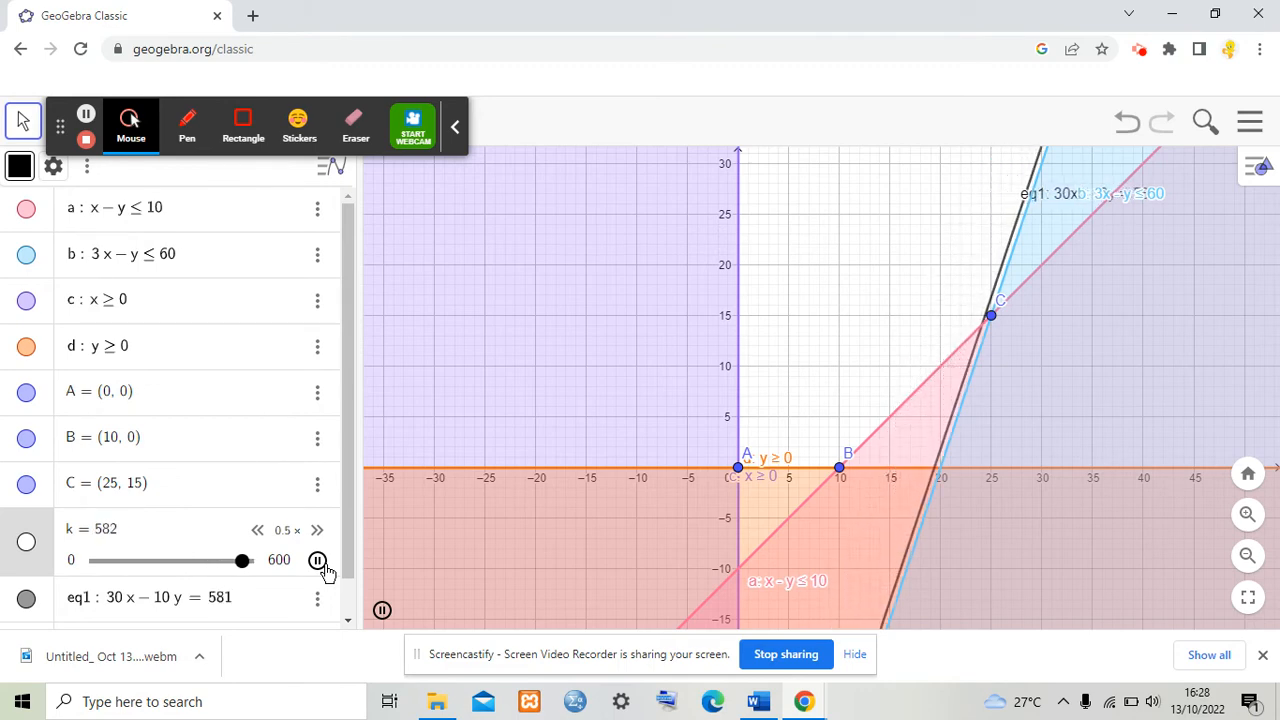
click(325, 568)
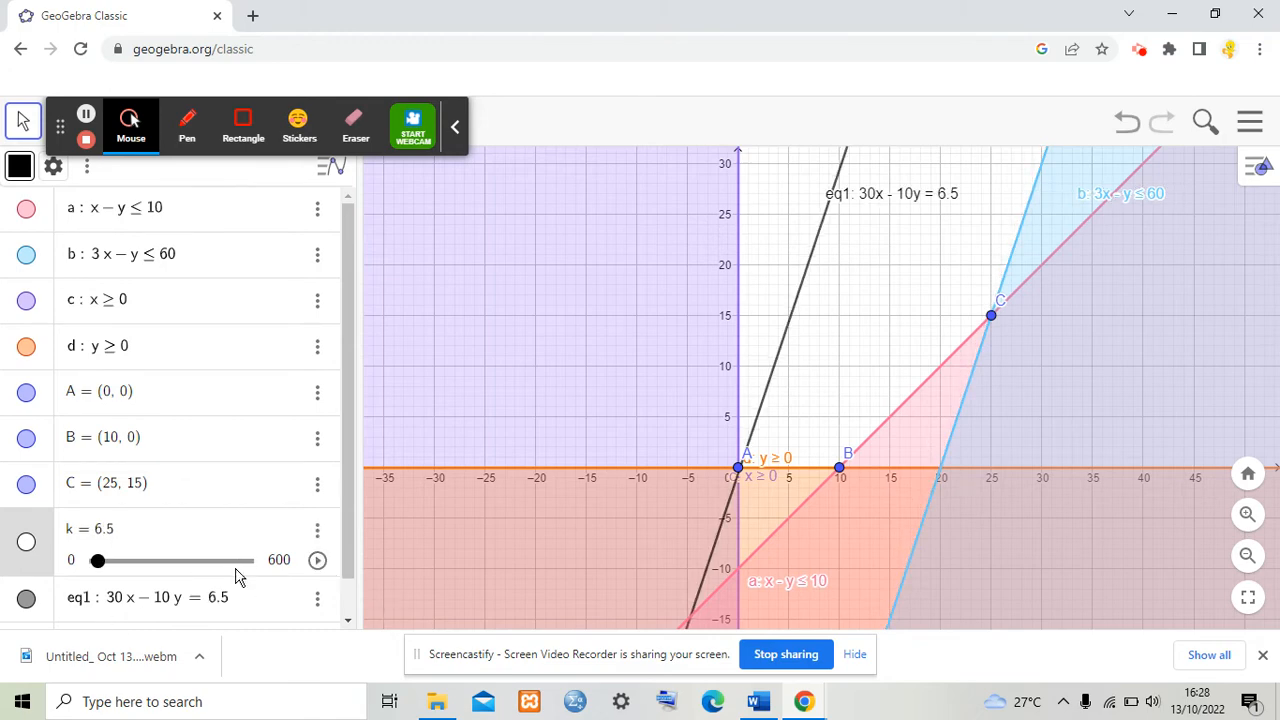
Step: Replay the k animation and stop it with the slider set to 600
click(317, 561)
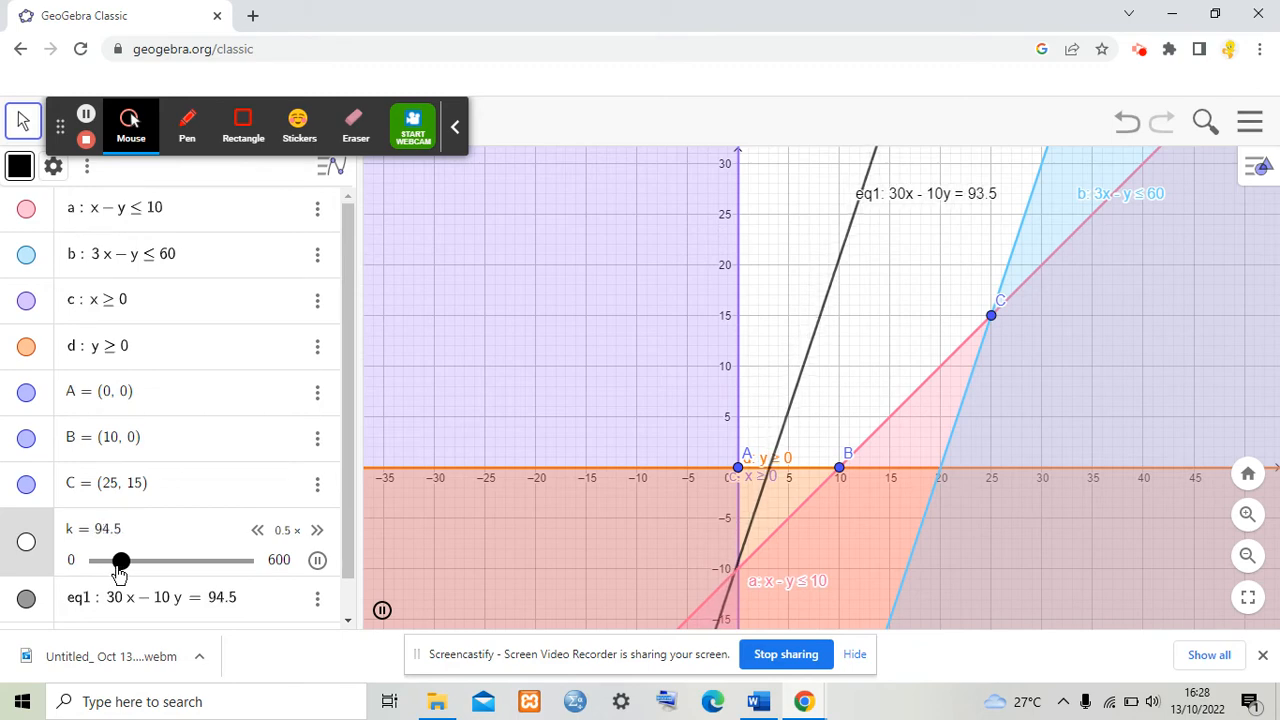
drag(120, 571, 90, 568)
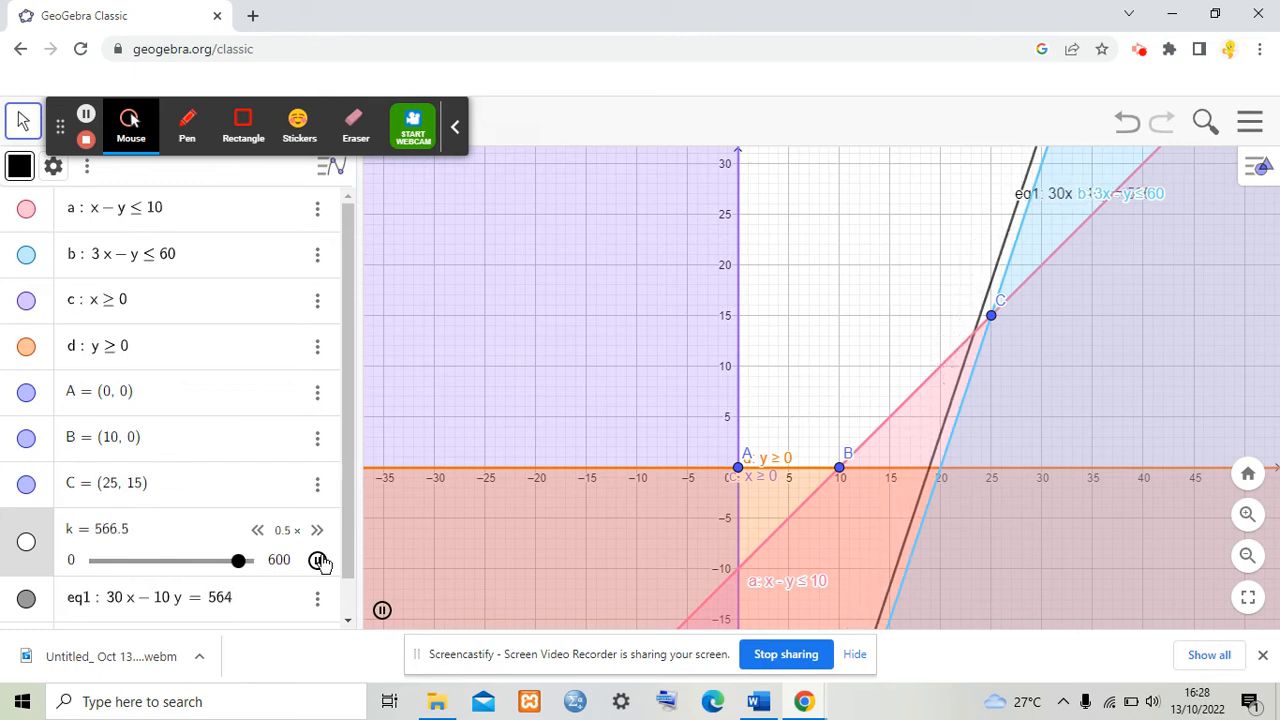
click(317, 560)
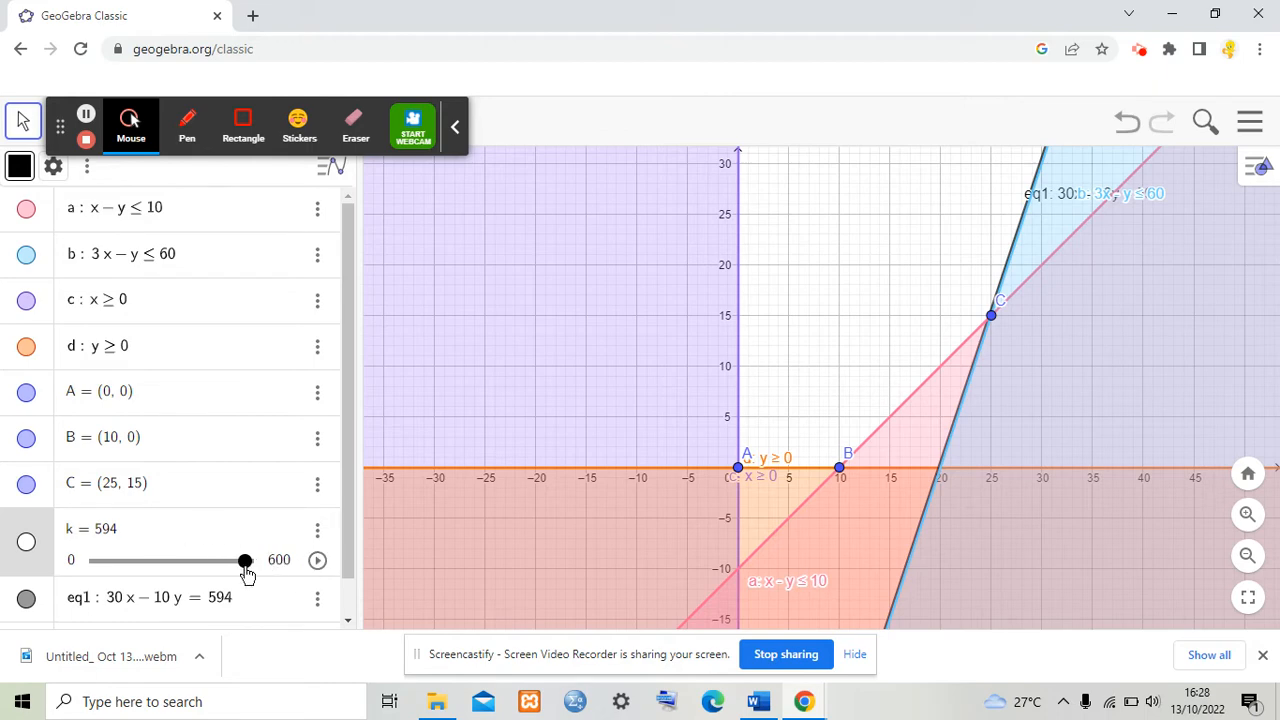
drag(246, 561, 268, 566)
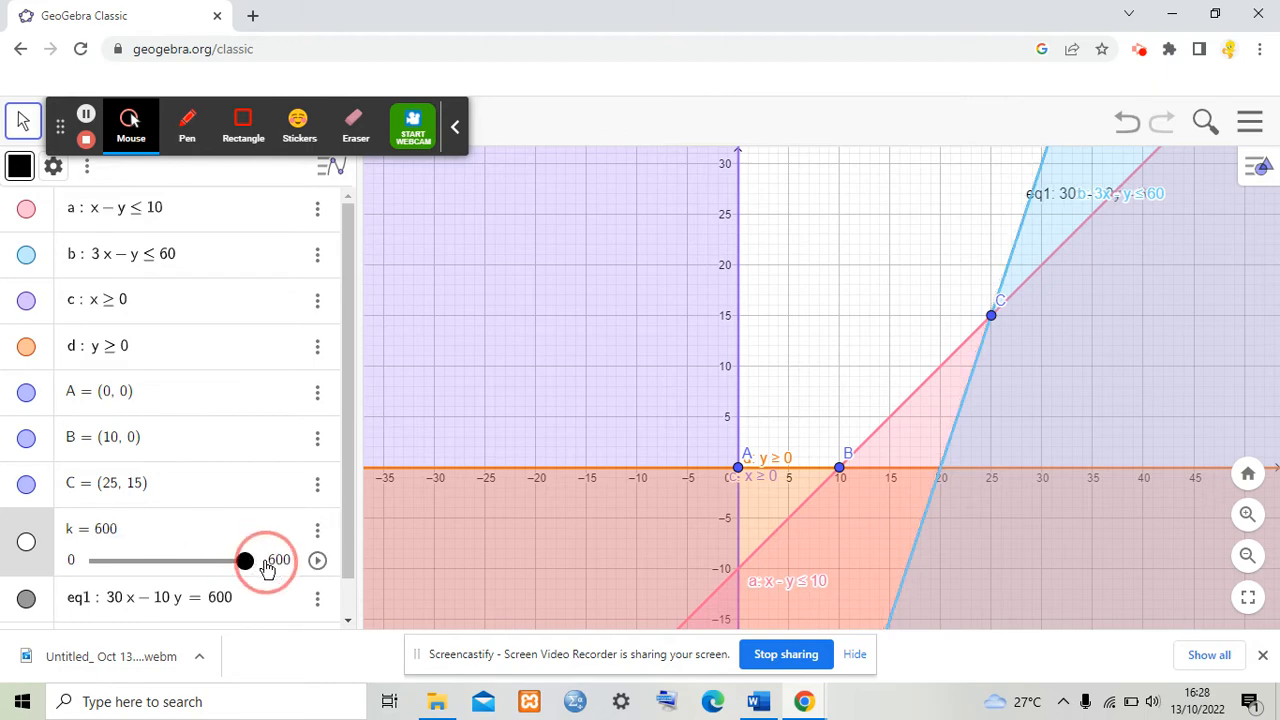
Step: Move the objective line's label left into the upper part of the graph
click(1073, 197)
drag(1073, 197, 751, 237)
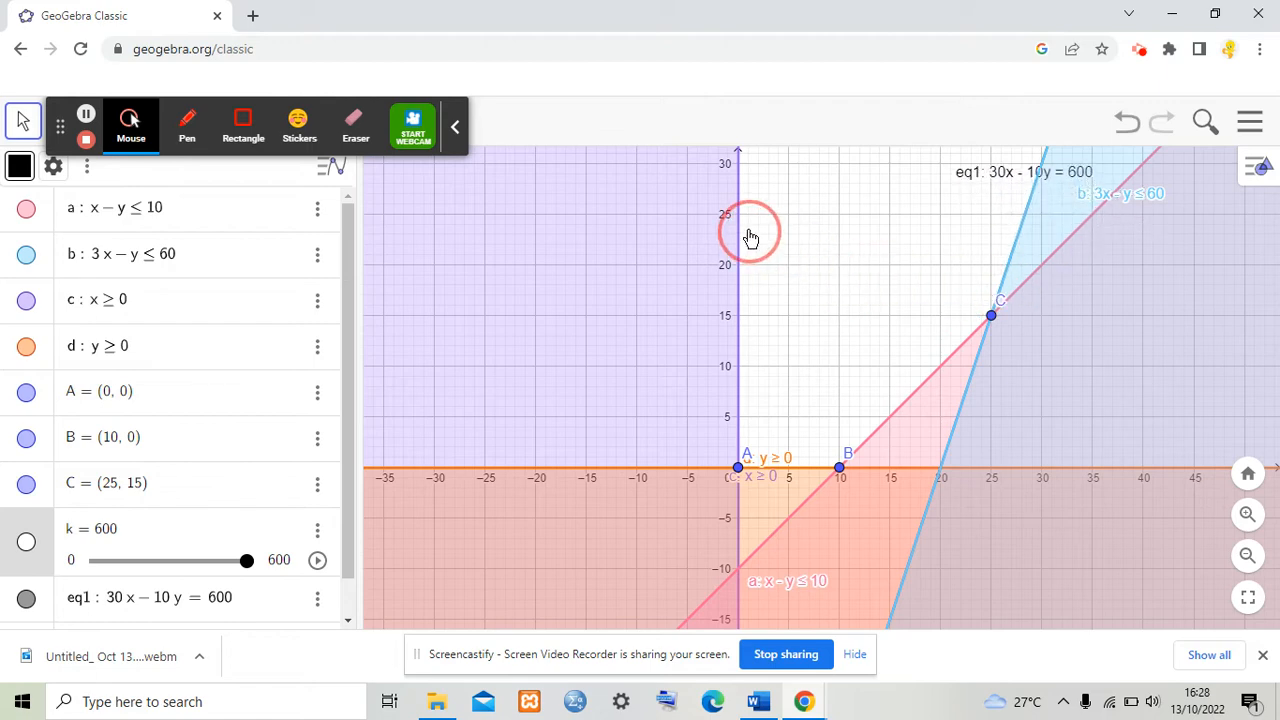
click(1006, 331)
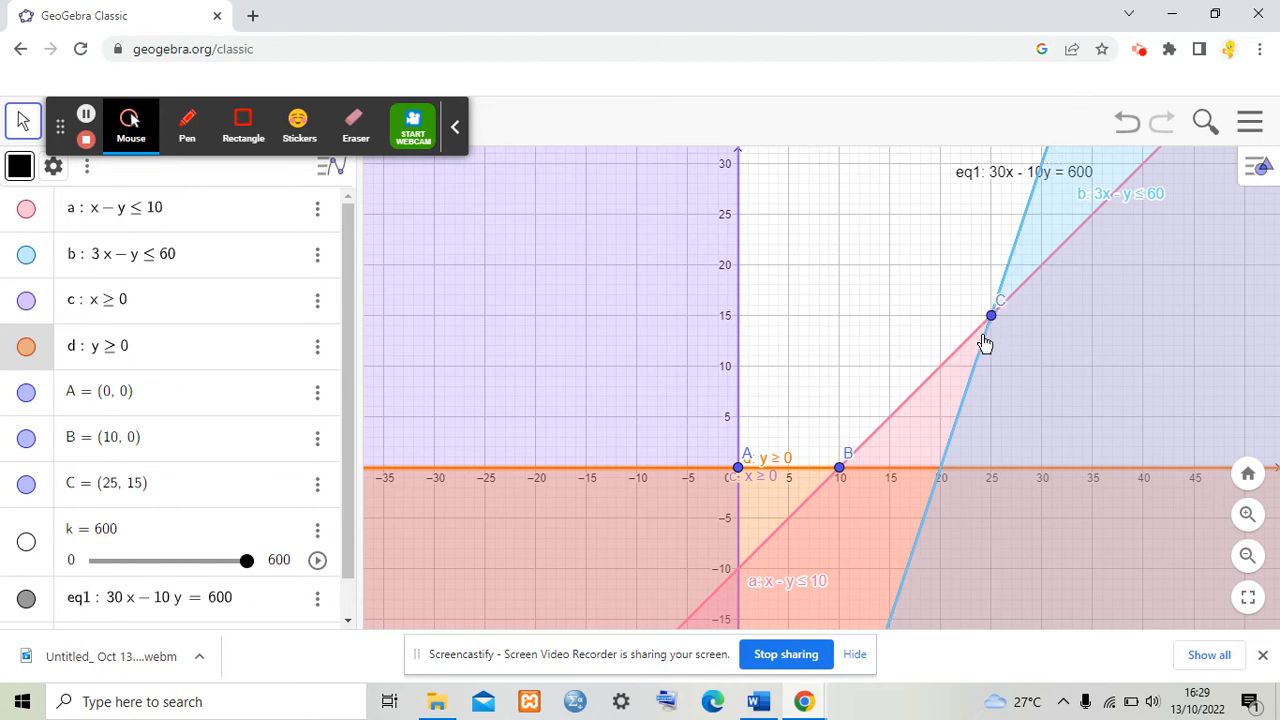
Step: Review the Word document's text on the probing line passing through the corner point, then return to GeoGebra
click(762, 703)
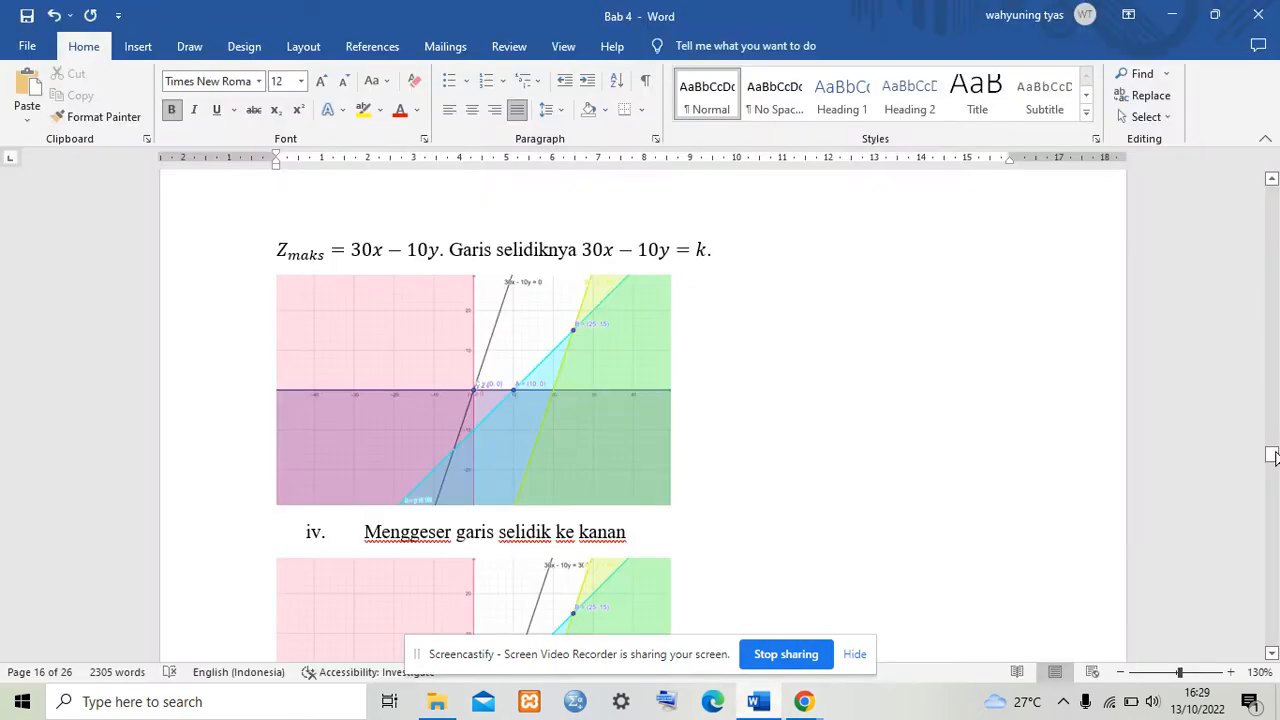
drag(1272, 460, 1272, 466)
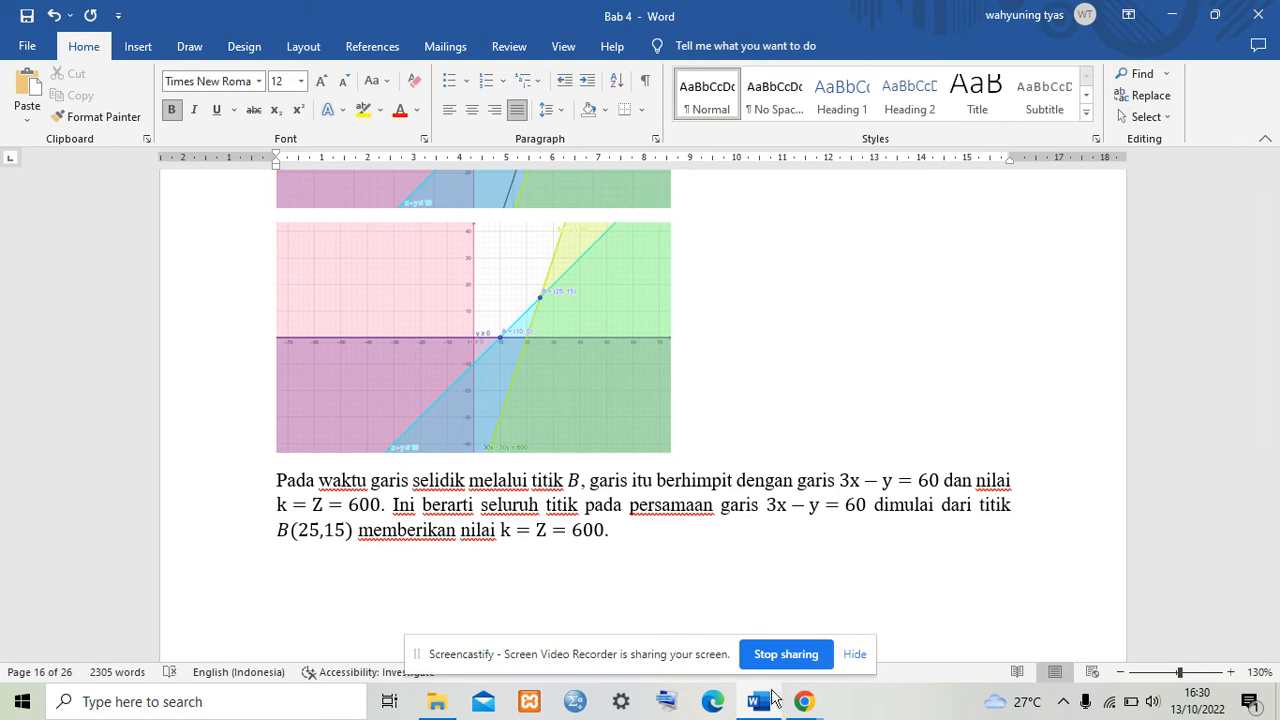
mouse_move(790, 710)
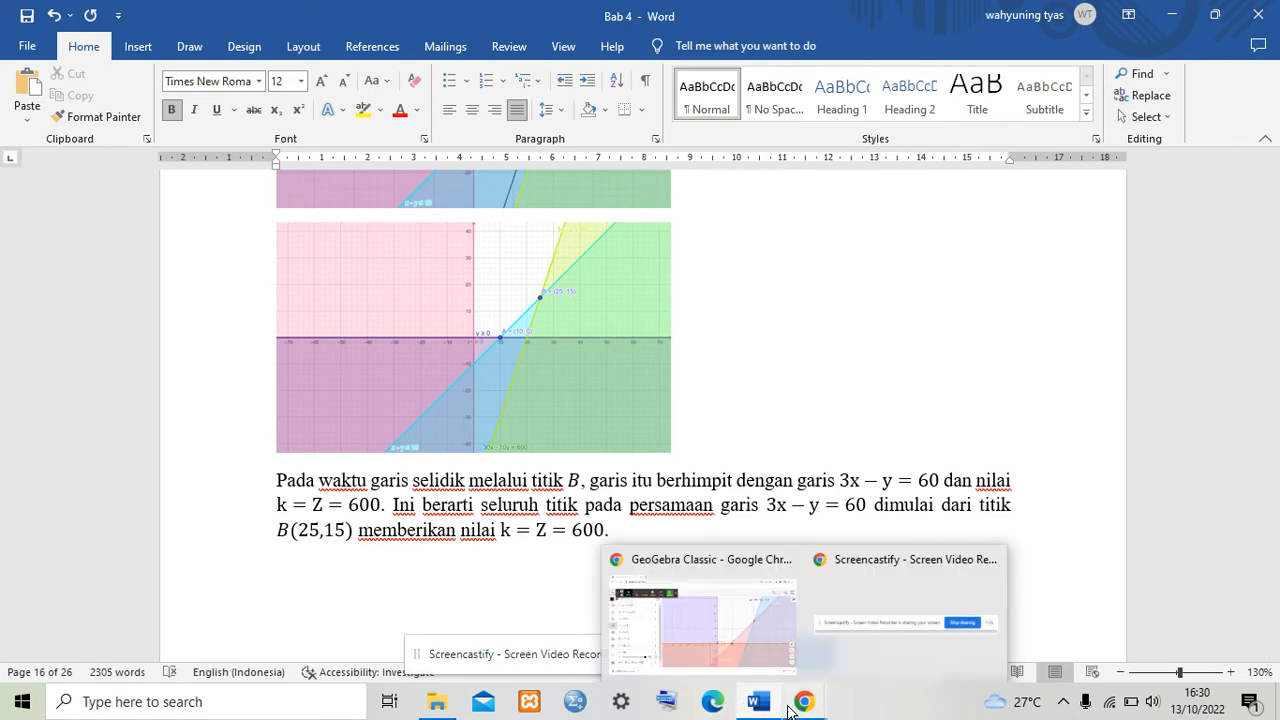
click(730, 664)
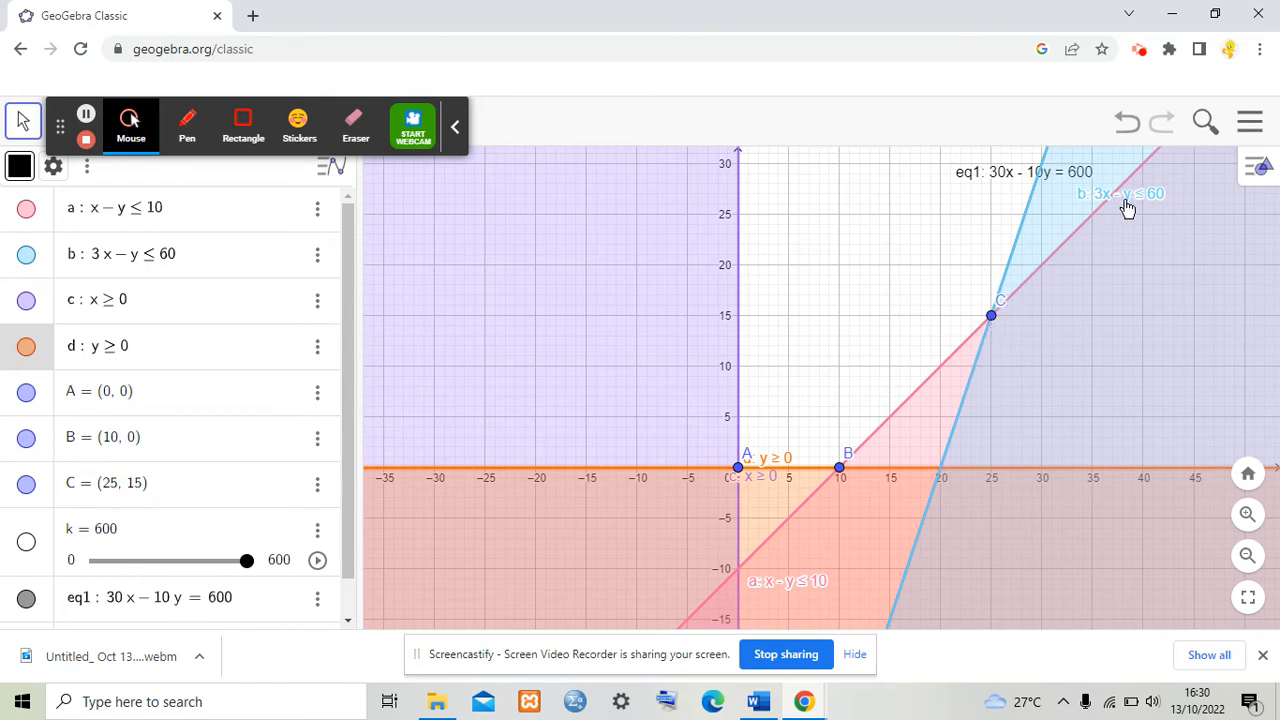
Step: Move the label of constraint b down below the top edge of the graph
drag(1125, 201, 1057, 314)
mouse_move(778, 706)
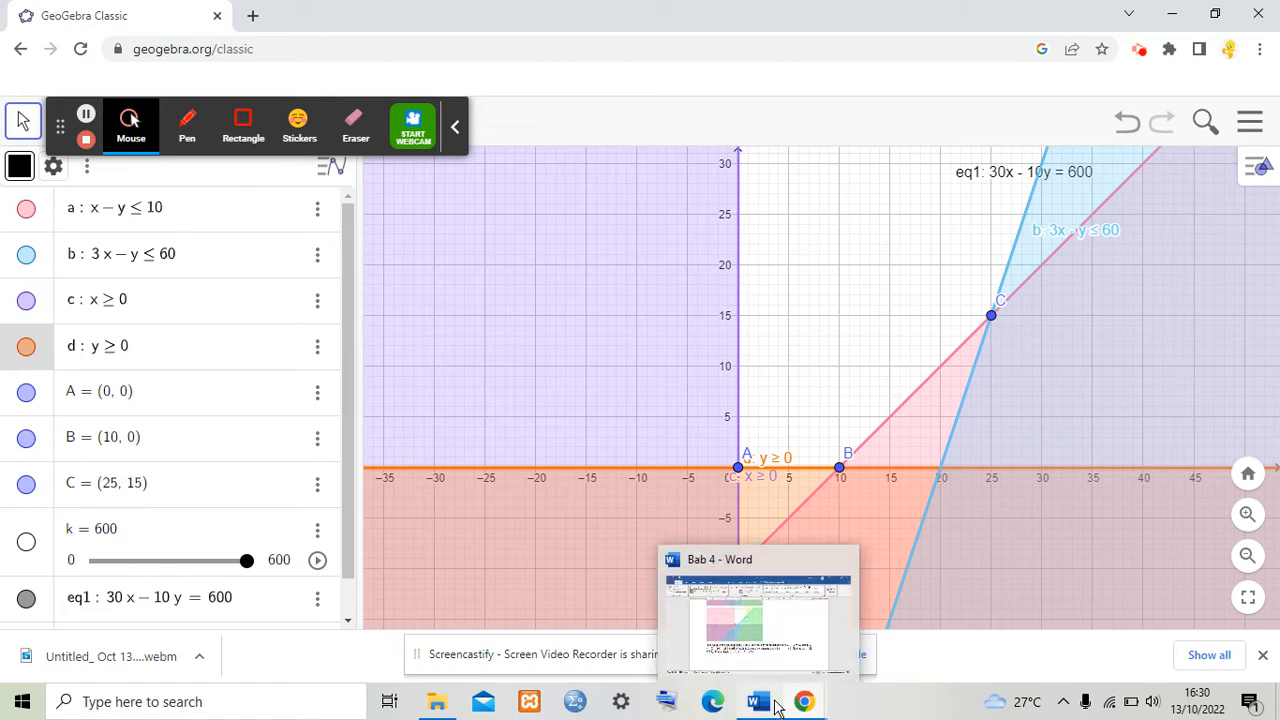
Step: Switch to the Word document and highlight the k = Z = 600 conclusion and the line 3x − y = 60
click(772, 651)
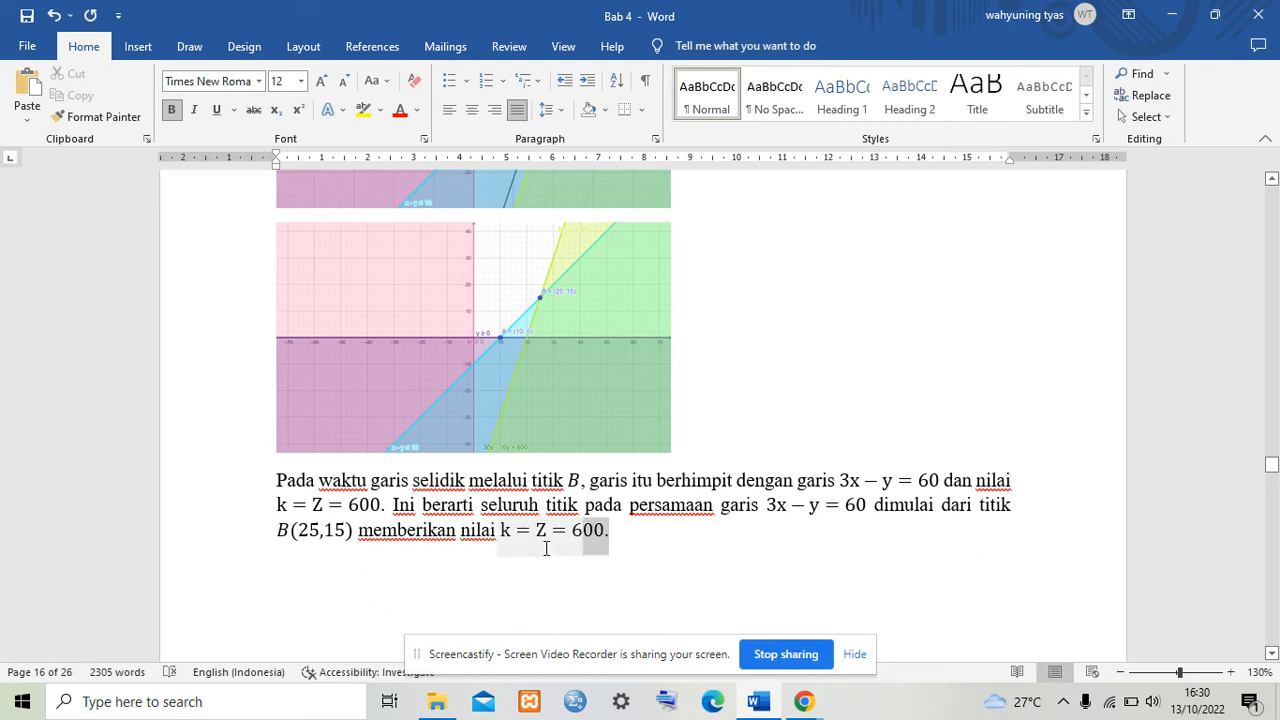
drag(546, 548, 433, 530)
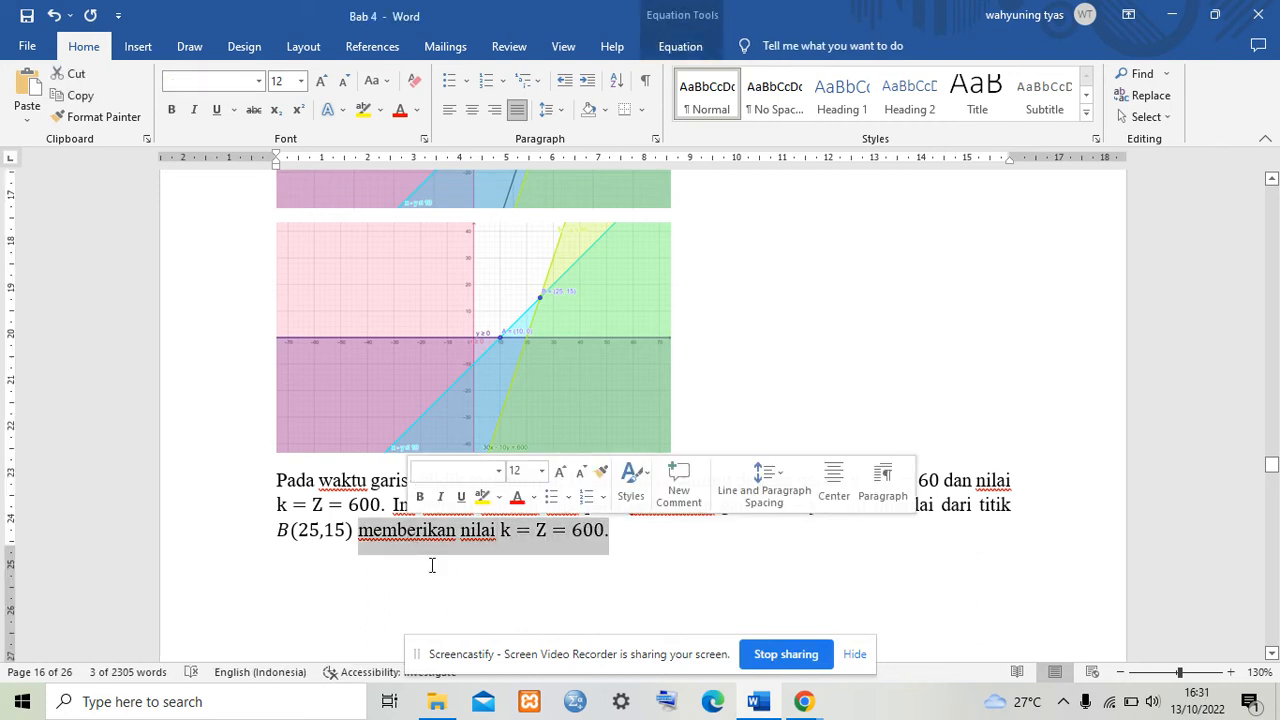
click(437, 569)
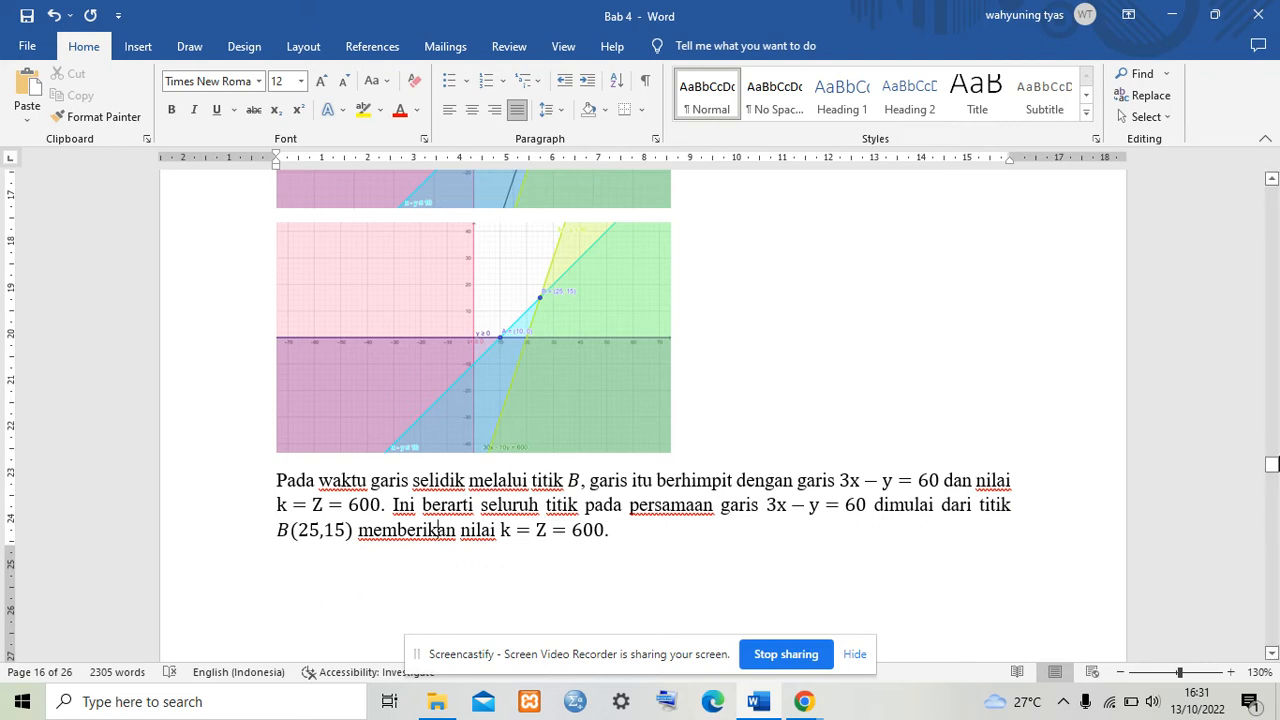
drag(1273, 466, 1272, 472)
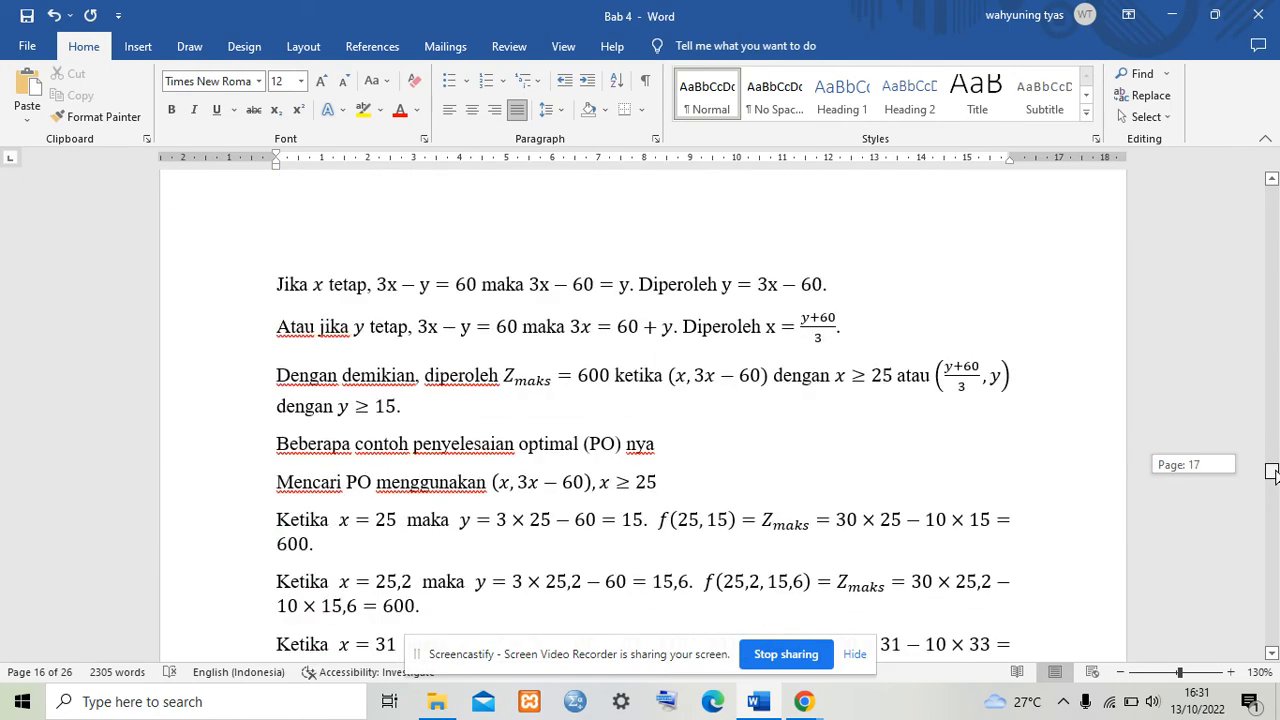
mouse_move(1272, 472)
mouse_down()
mouse_move(1272, 444)
mouse_move(1272, 472)
mouse_up()
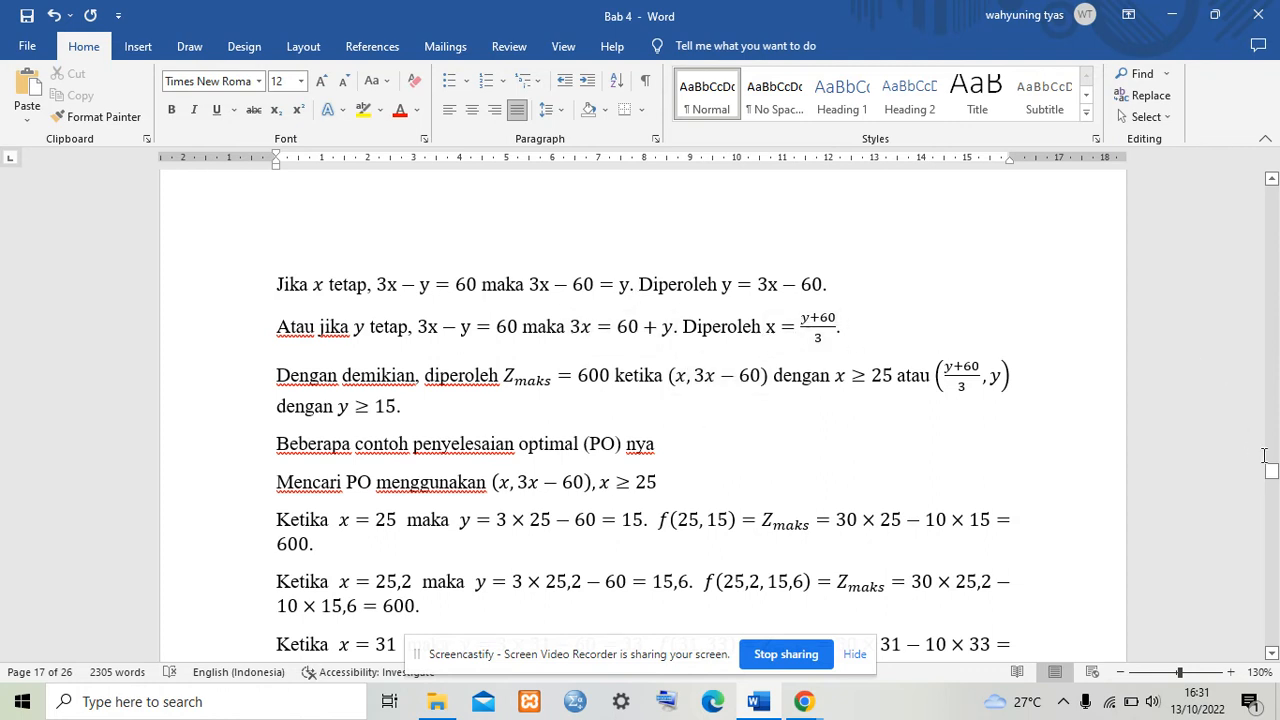
mouse_move(1271, 472)
mouse_down()
mouse_move(1271, 311)
mouse_move(1271, 468)
mouse_up()
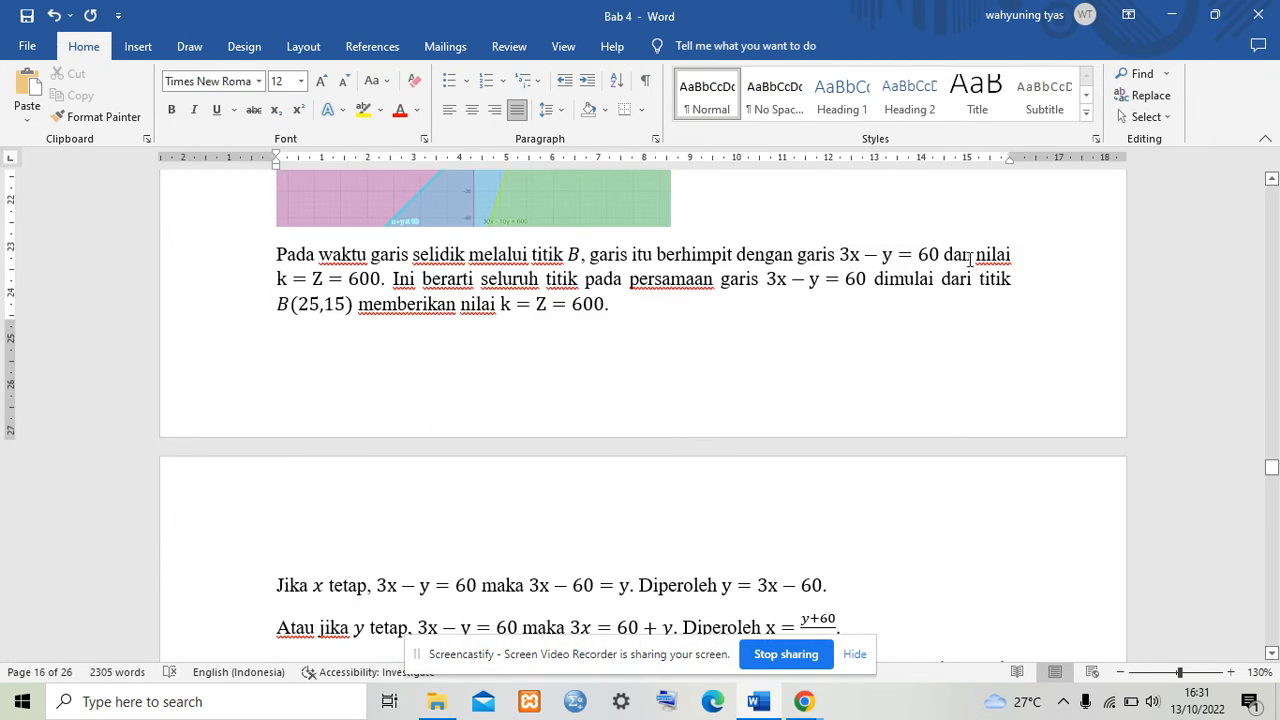
drag(946, 254, 843, 255)
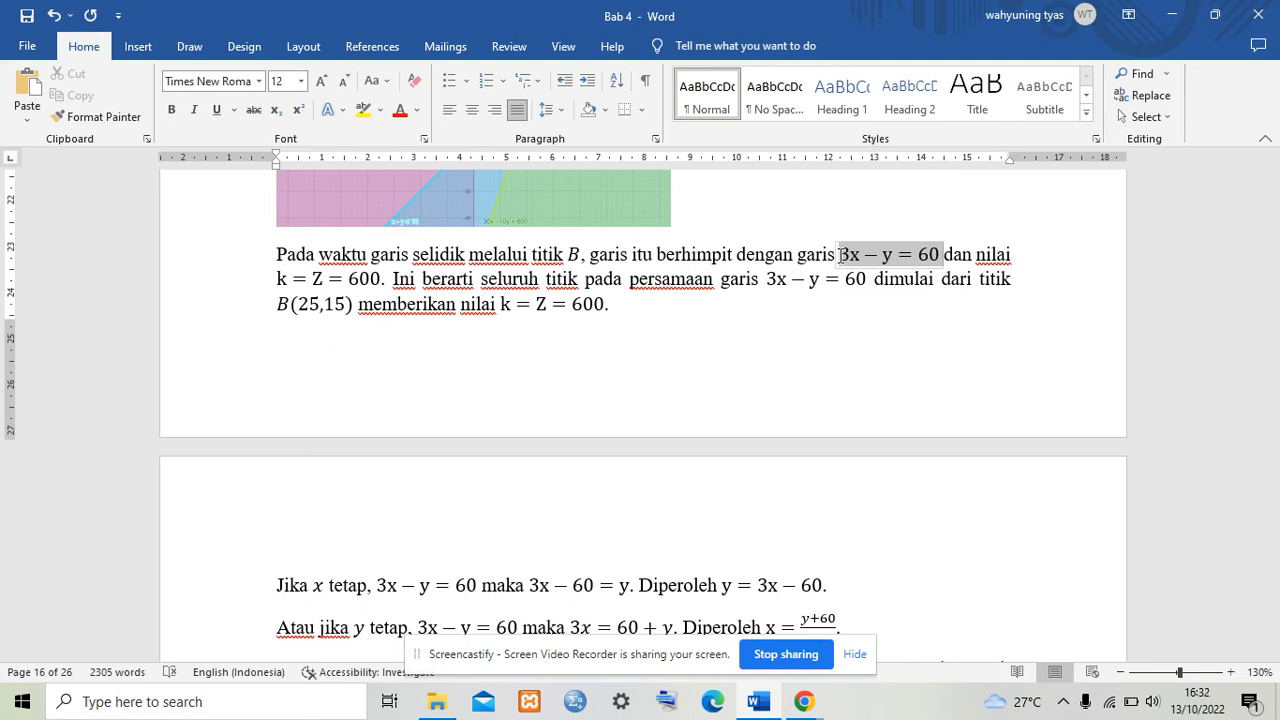
Step: Scroll through the document's optimal-solution examples and highlight the statement that Zmaks = 600 along 3x − 60
click(842, 254)
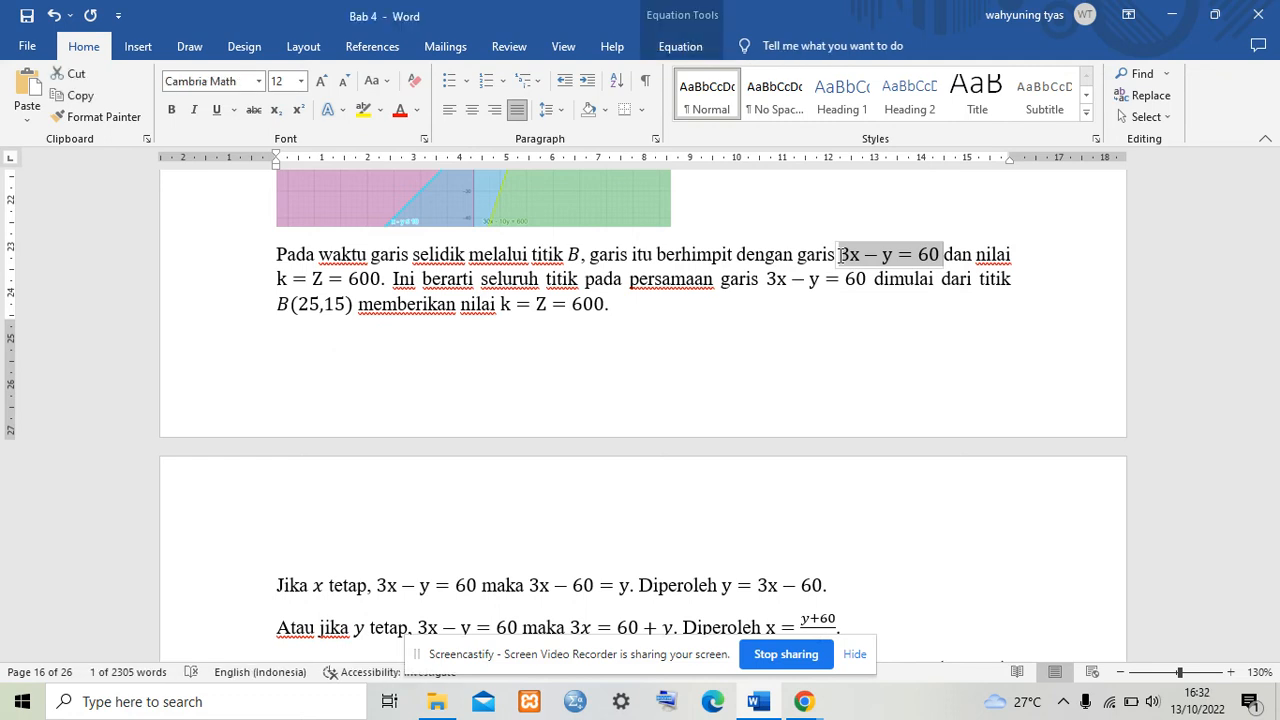
click(964, 574)
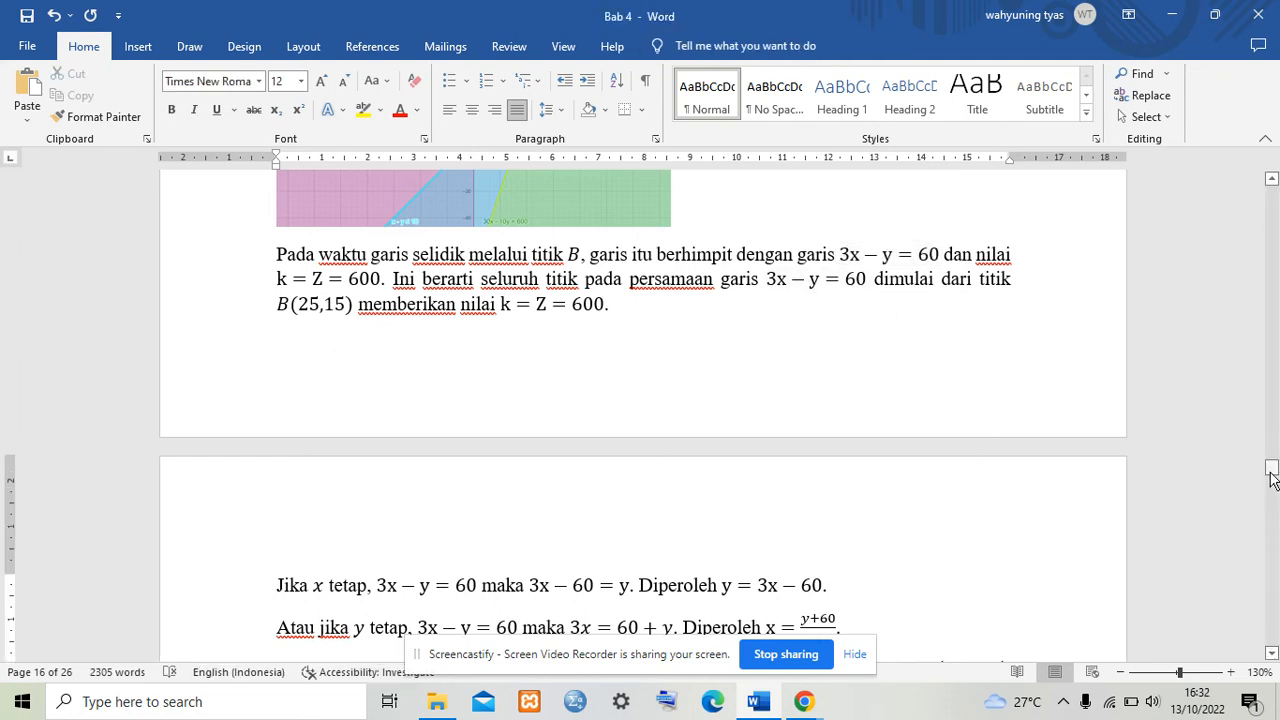
drag(1272, 472, 1273, 476)
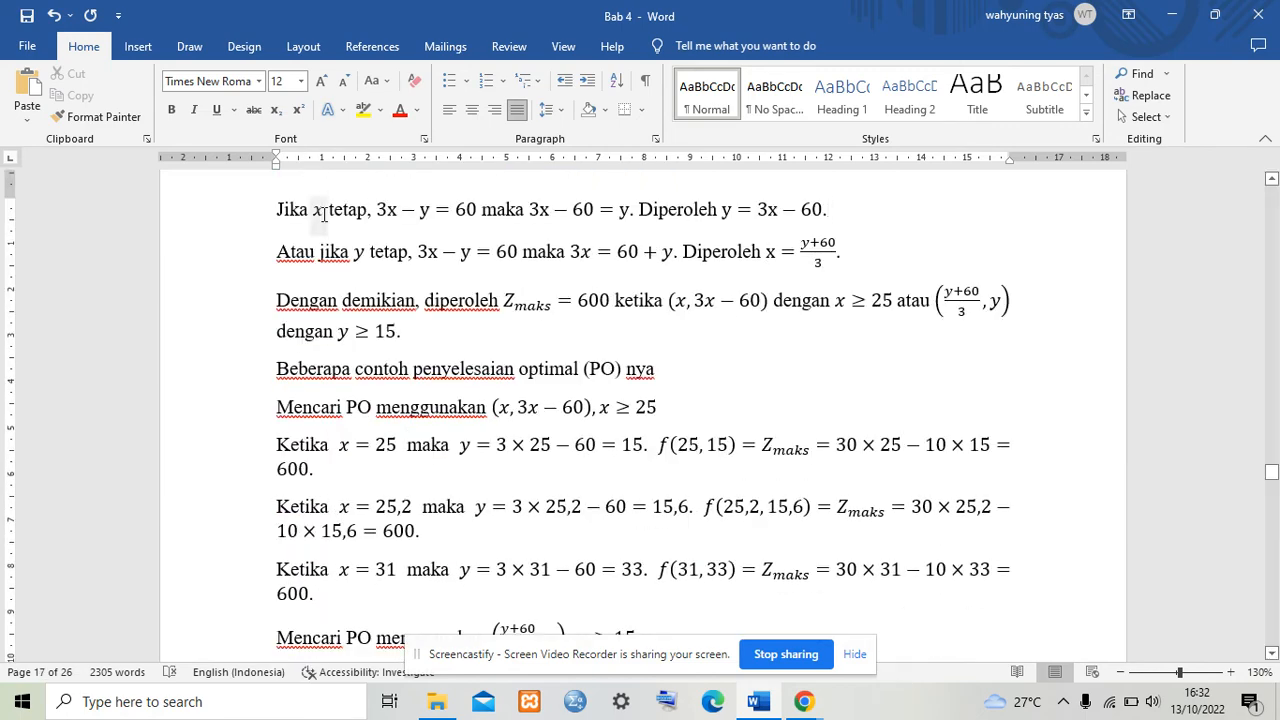
click(375, 214)
drag(1271, 471, 1271, 478)
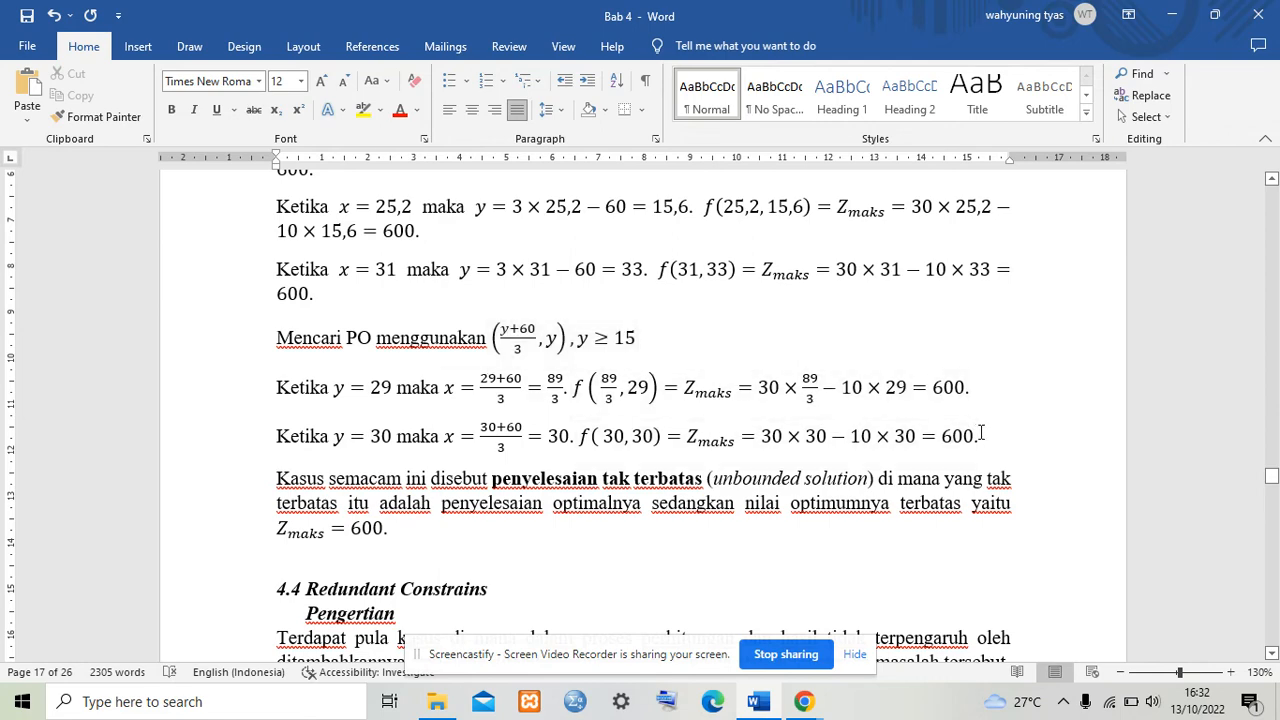
drag(1270, 482, 1273, 481)
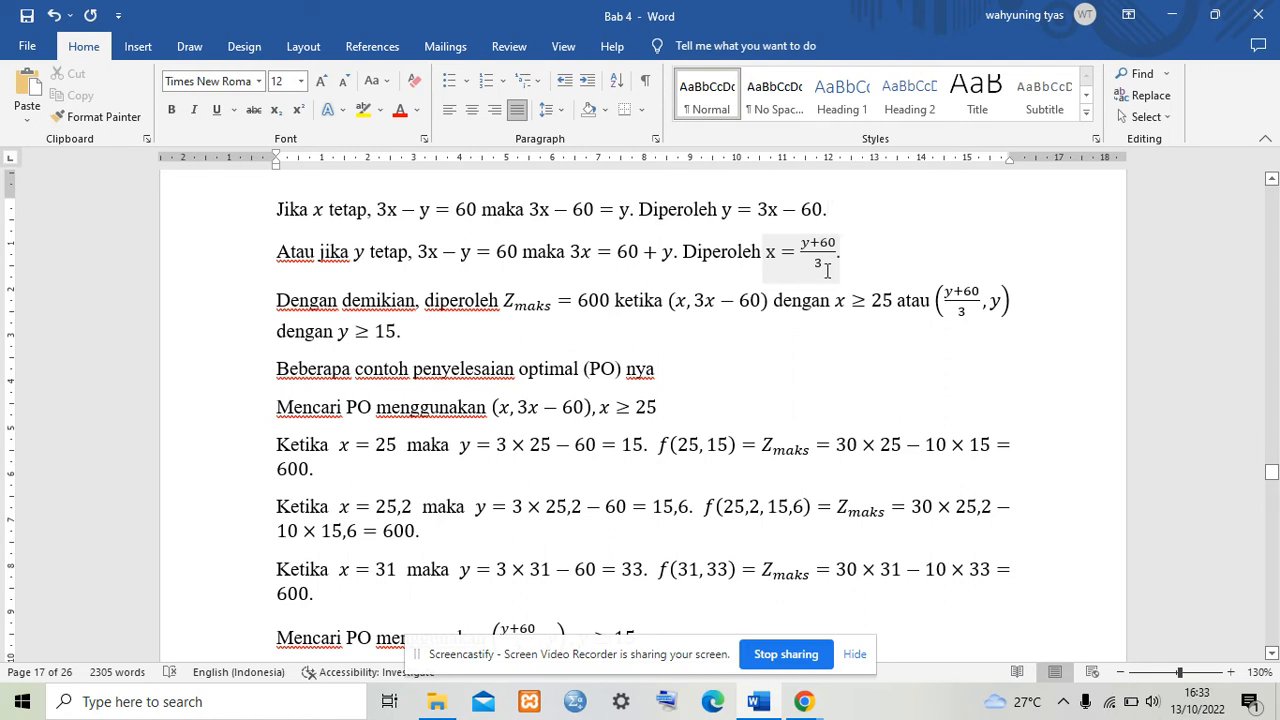
click(420, 338)
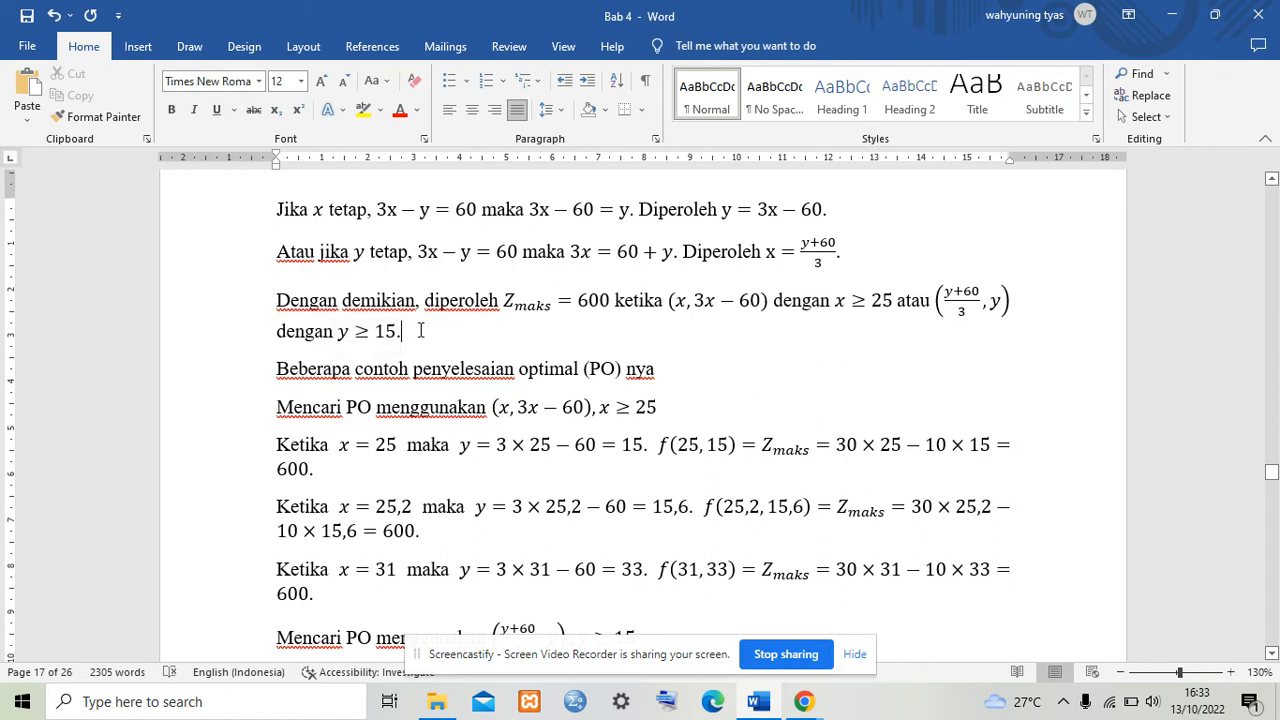
drag(420, 330, 270, 306)
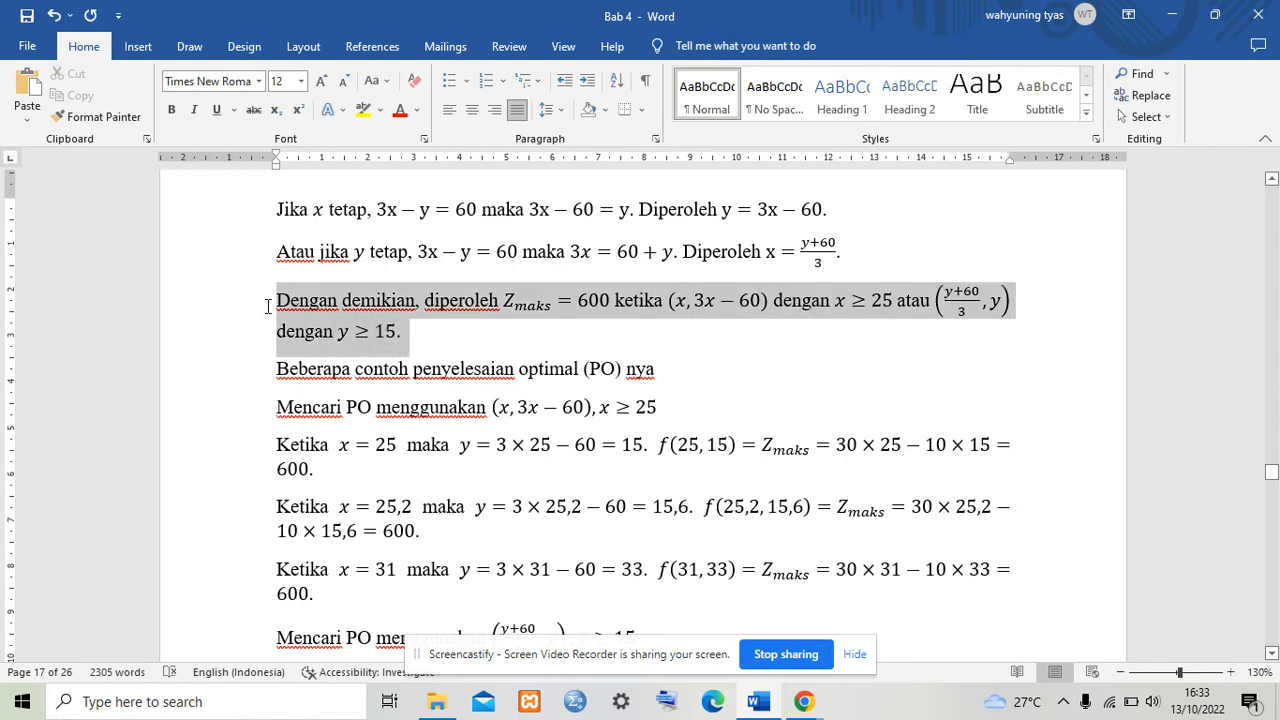
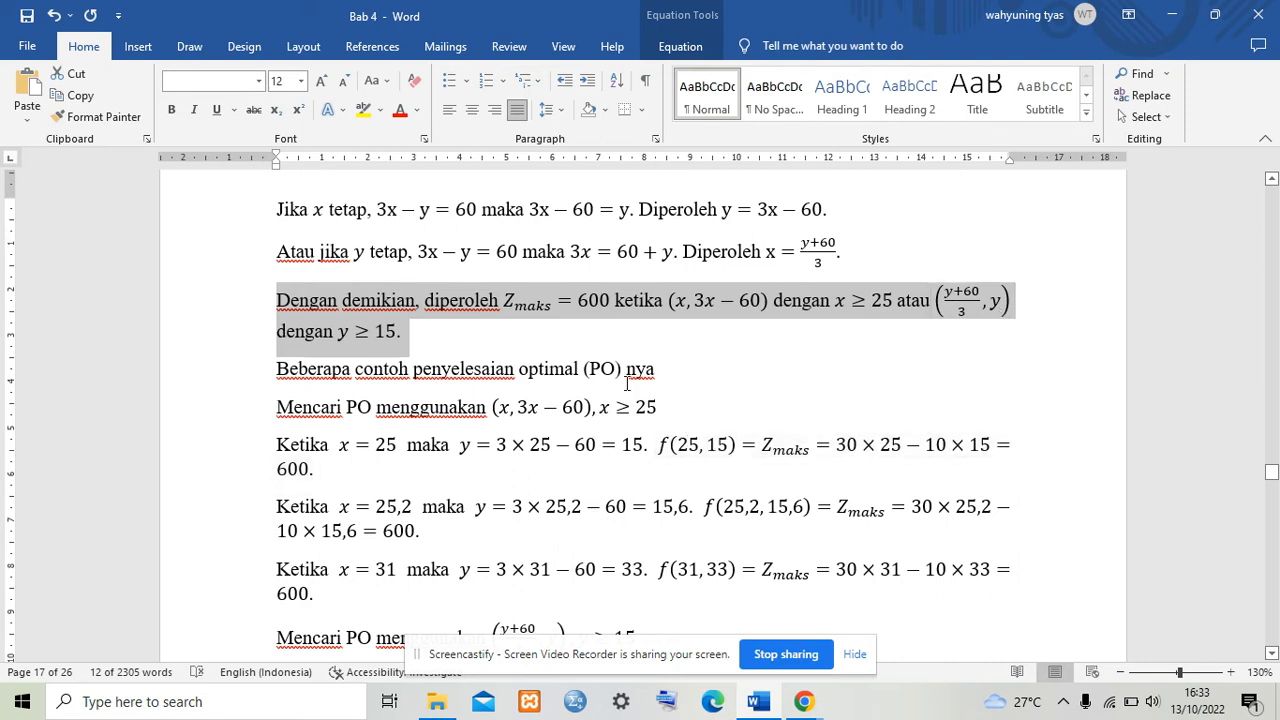
Step: Select the Zmaks = 600 conclusion and the optimal-solution example lines in the document to review them
click(686, 382)
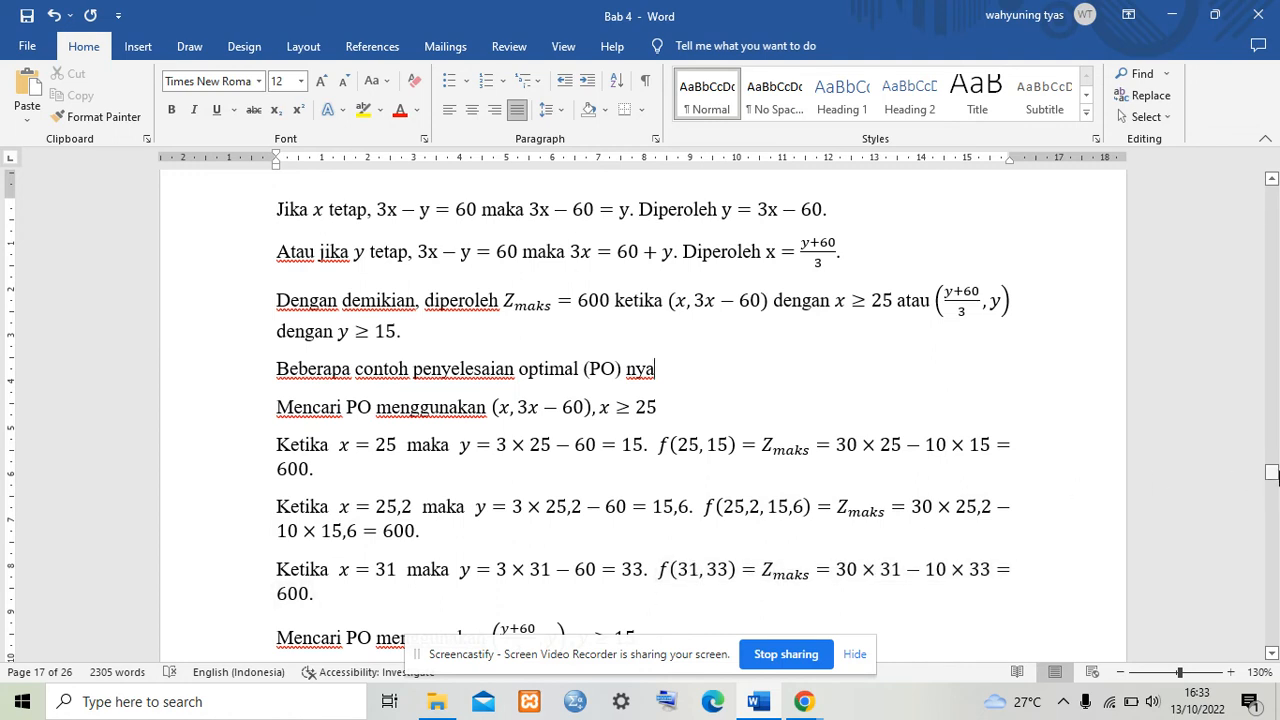
drag(1271, 472, 1271, 472)
drag(1271, 472, 1271, 475)
click(599, 308)
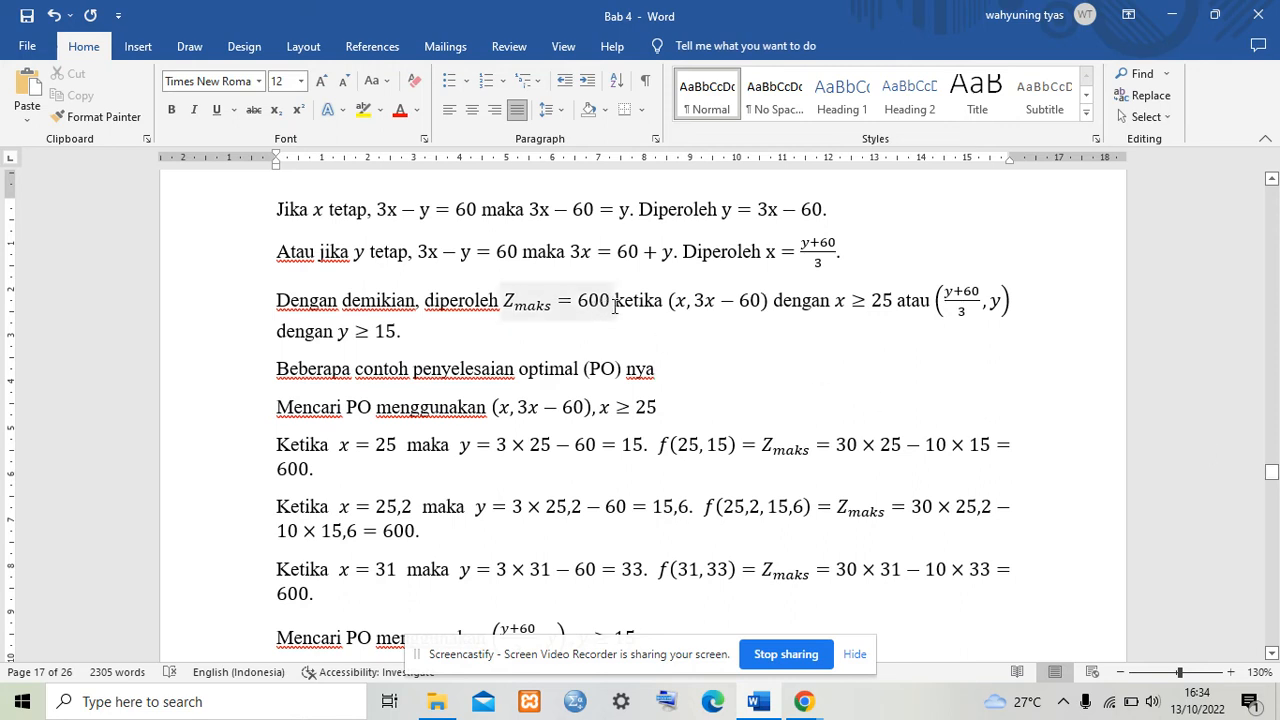
drag(614, 308, 424, 312)
click(632, 340)
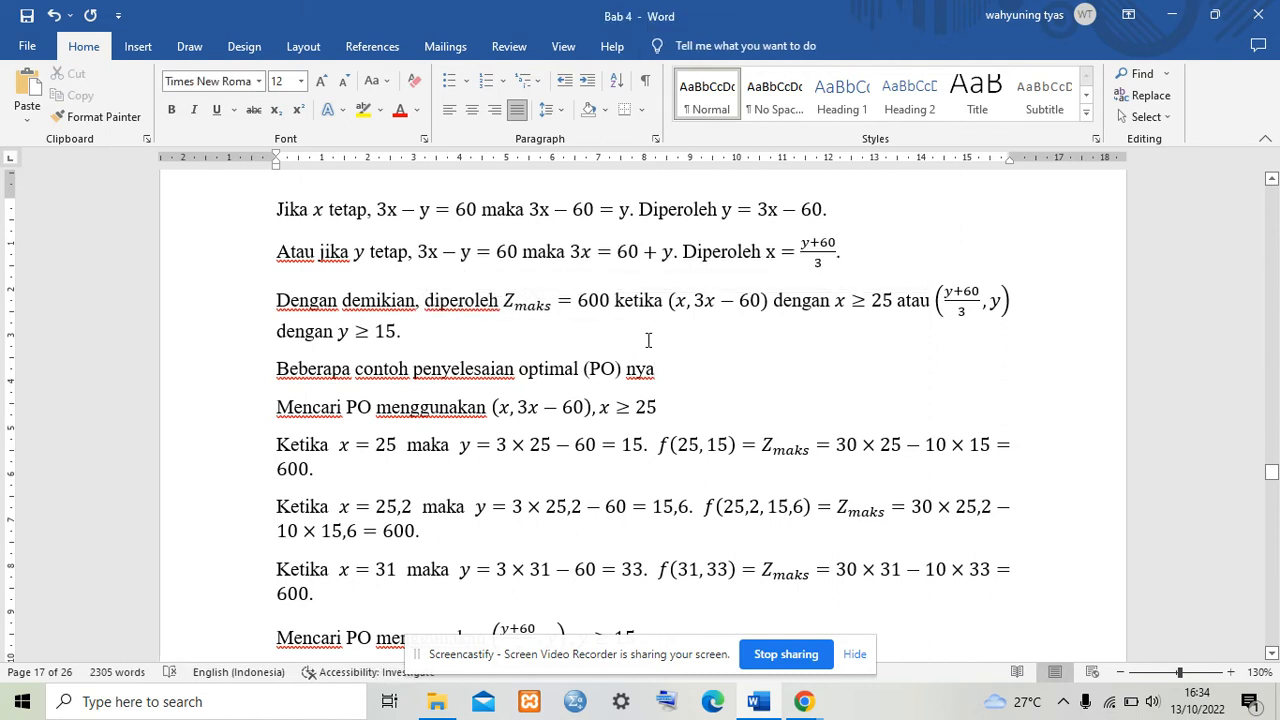
drag(676, 375, 293, 398)
click(779, 430)
Step: Scroll to the Redundant Constraints example and highlight its decision variables and the objective function Z = 8000x + 6000y
drag(1272, 476, 1274, 488)
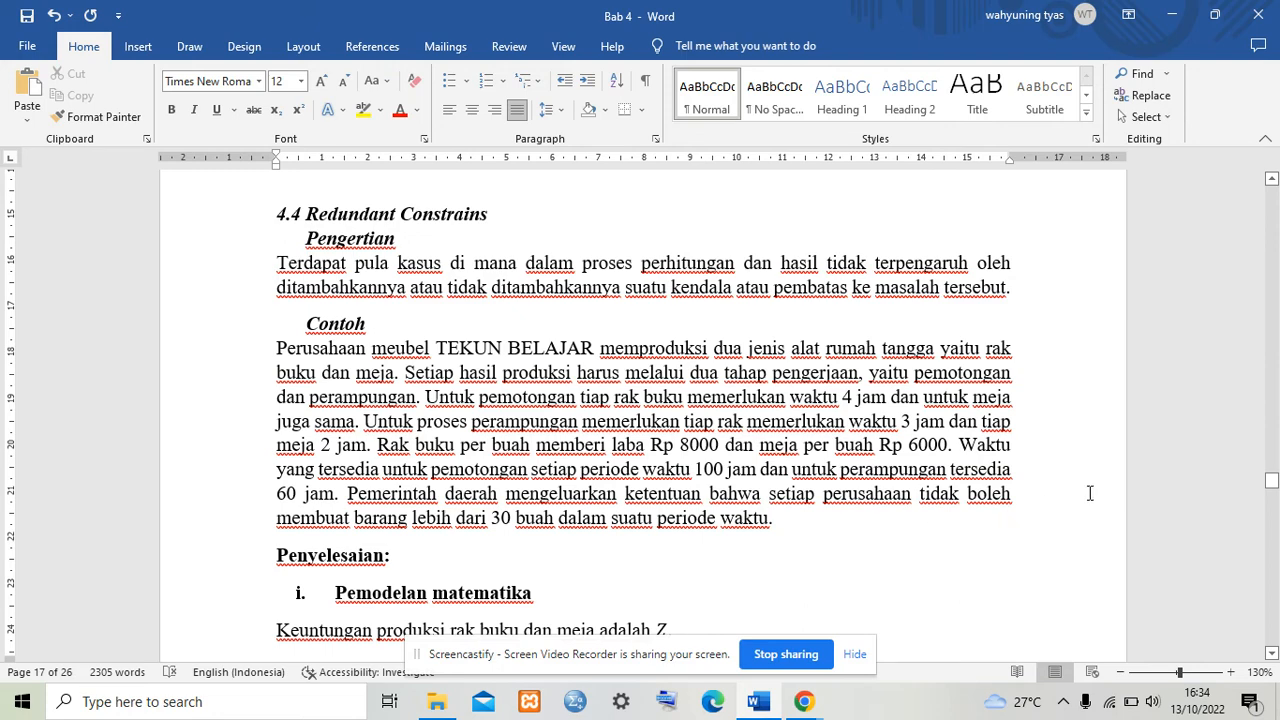
drag(1271, 481, 1271, 486)
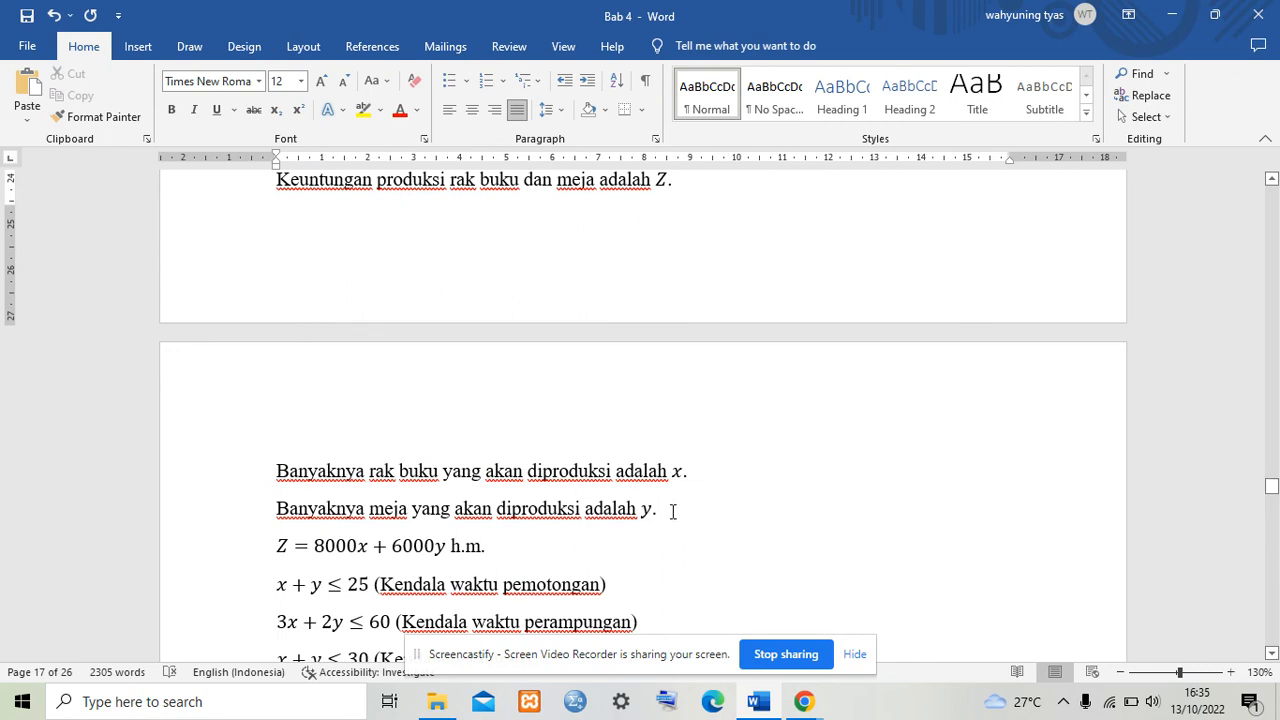
drag(673, 511, 252, 245)
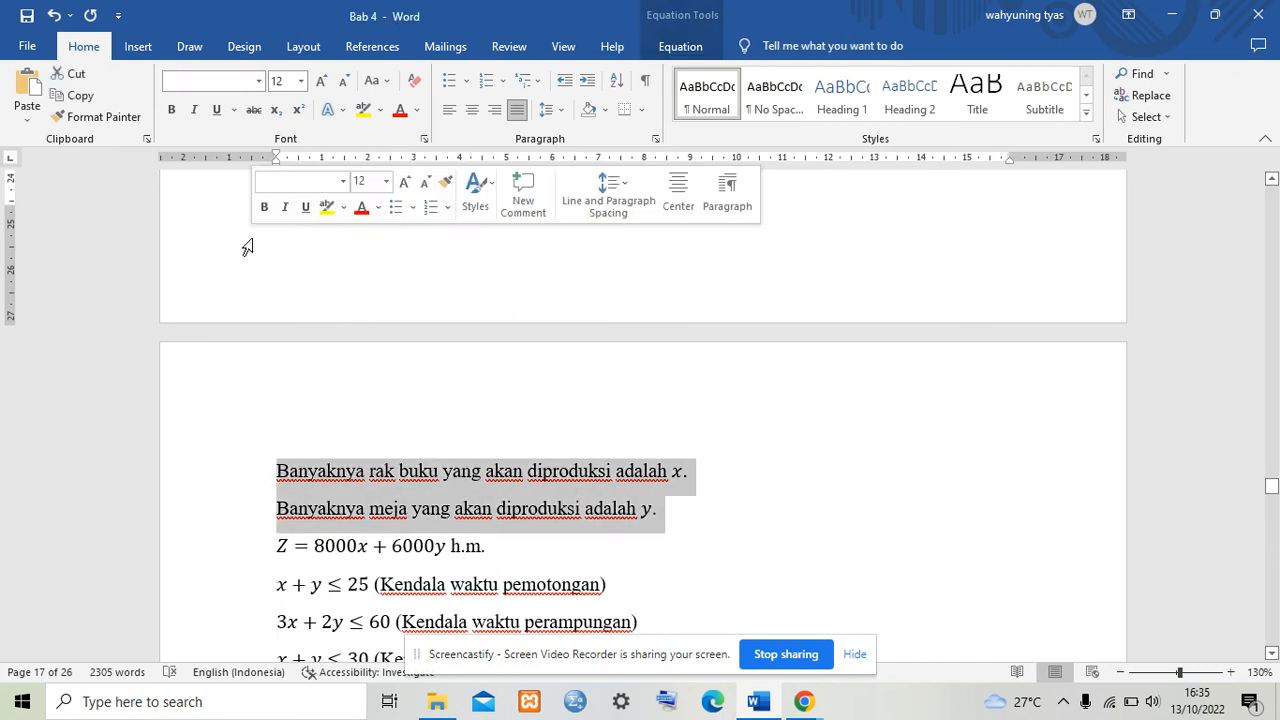
click(519, 543)
drag(519, 543, 251, 554)
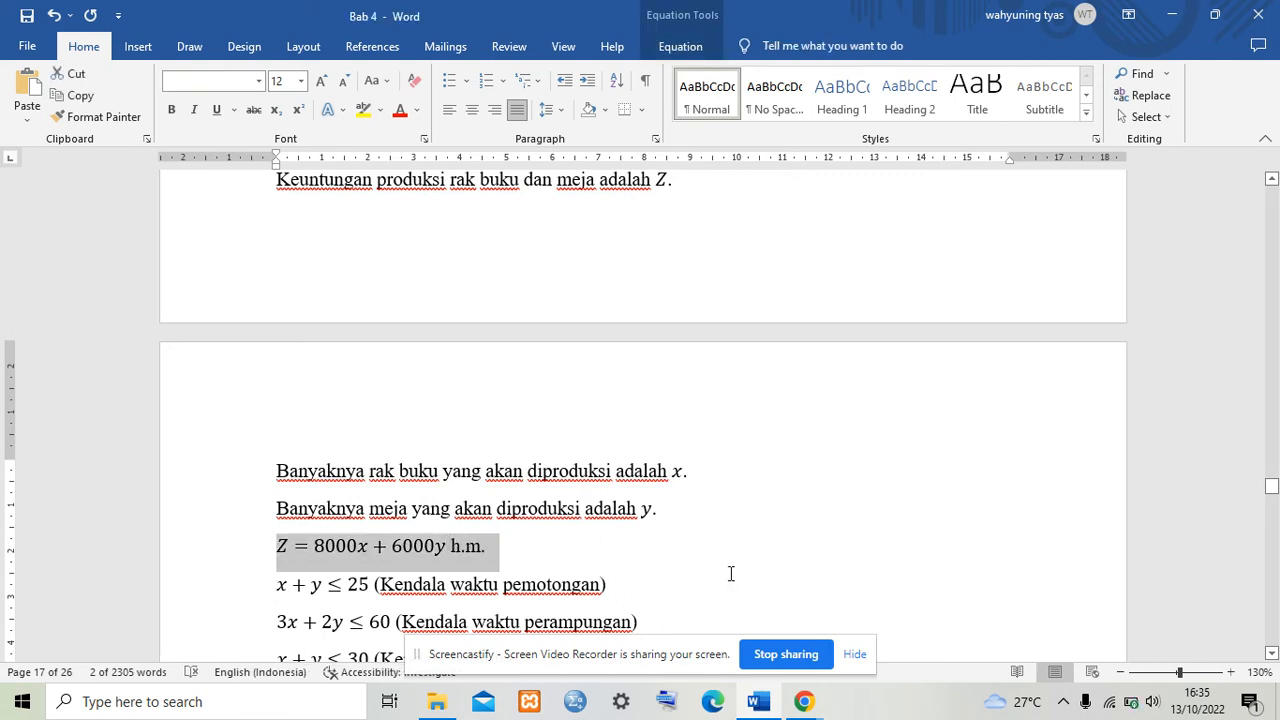
click(733, 572)
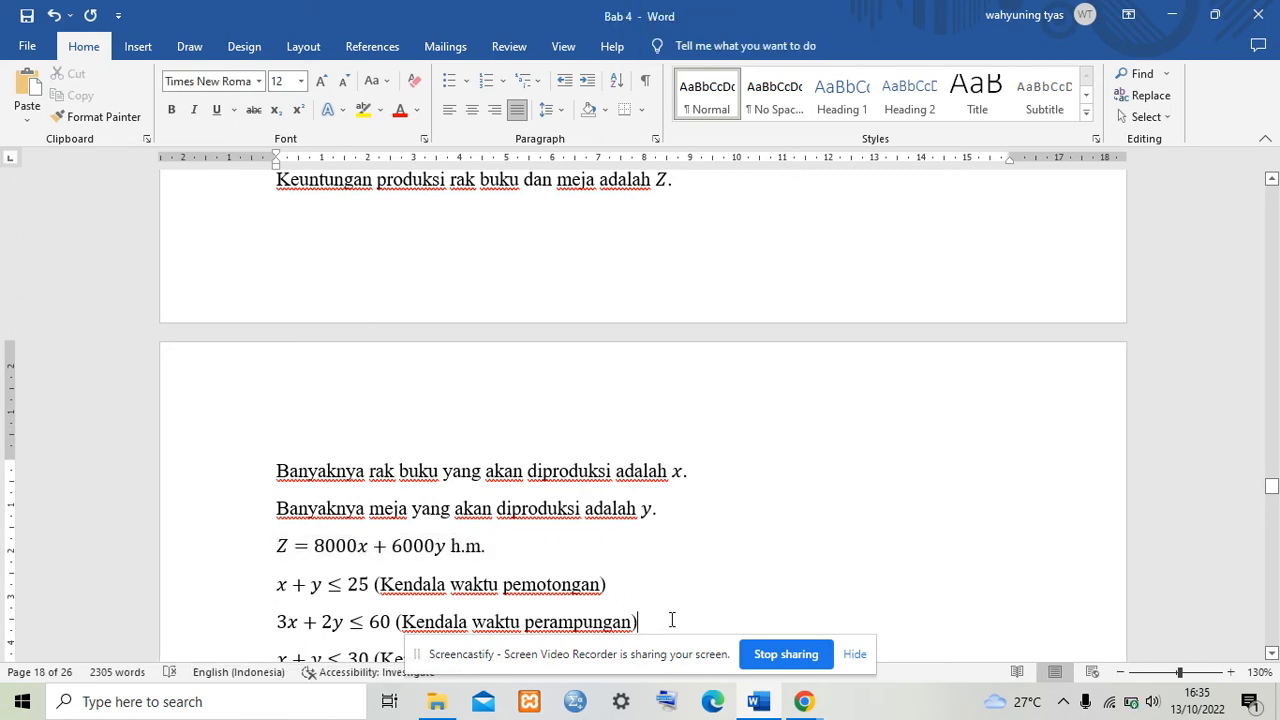
drag(672, 620, 507, 600)
click(990, 479)
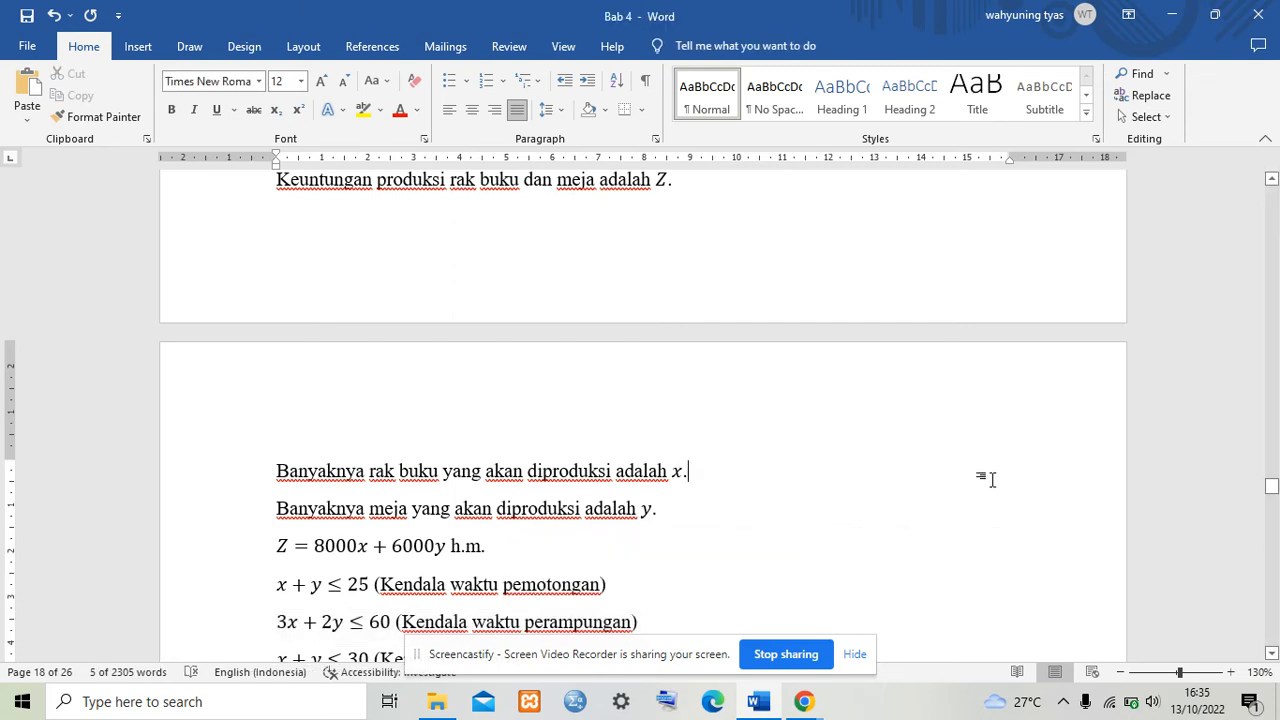
Step: Highlight the constraints x + y ≤ 25, 3x + 2y ≤ 60, x + y ≤ 30 and the non-negativity conditions
drag(1271, 486, 1271, 490)
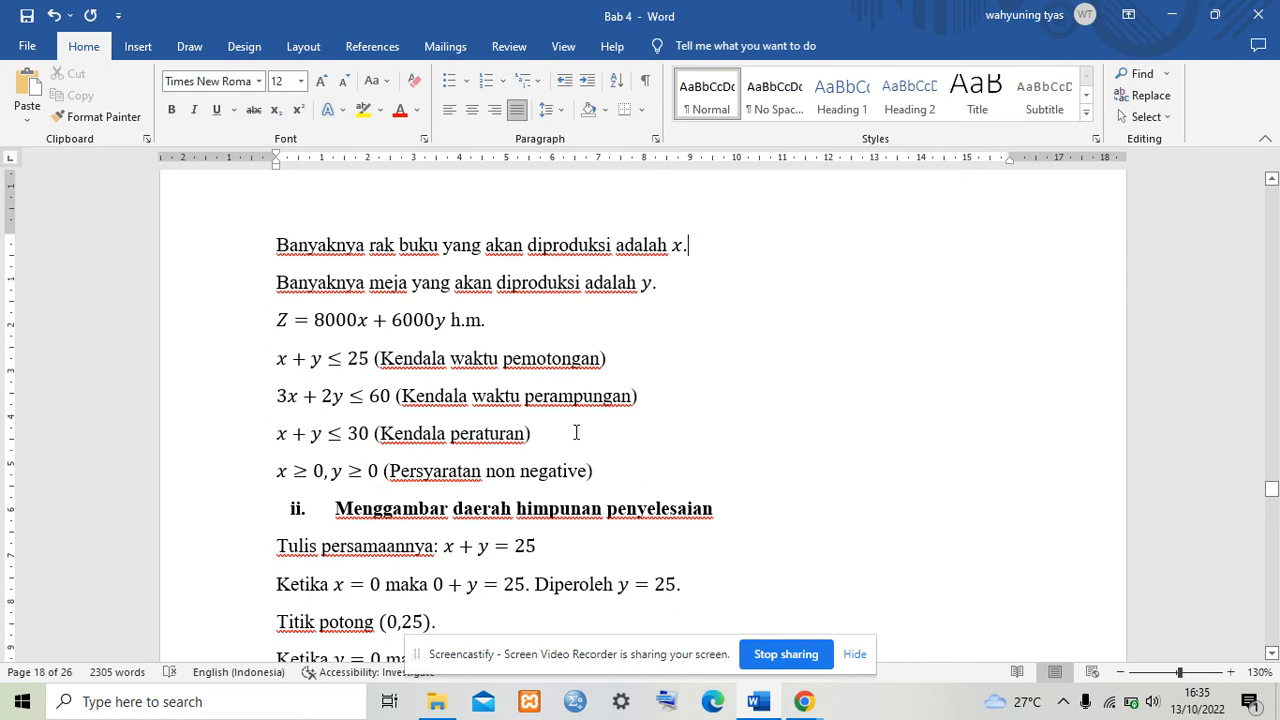
drag(603, 414, 271, 380)
click(541, 443)
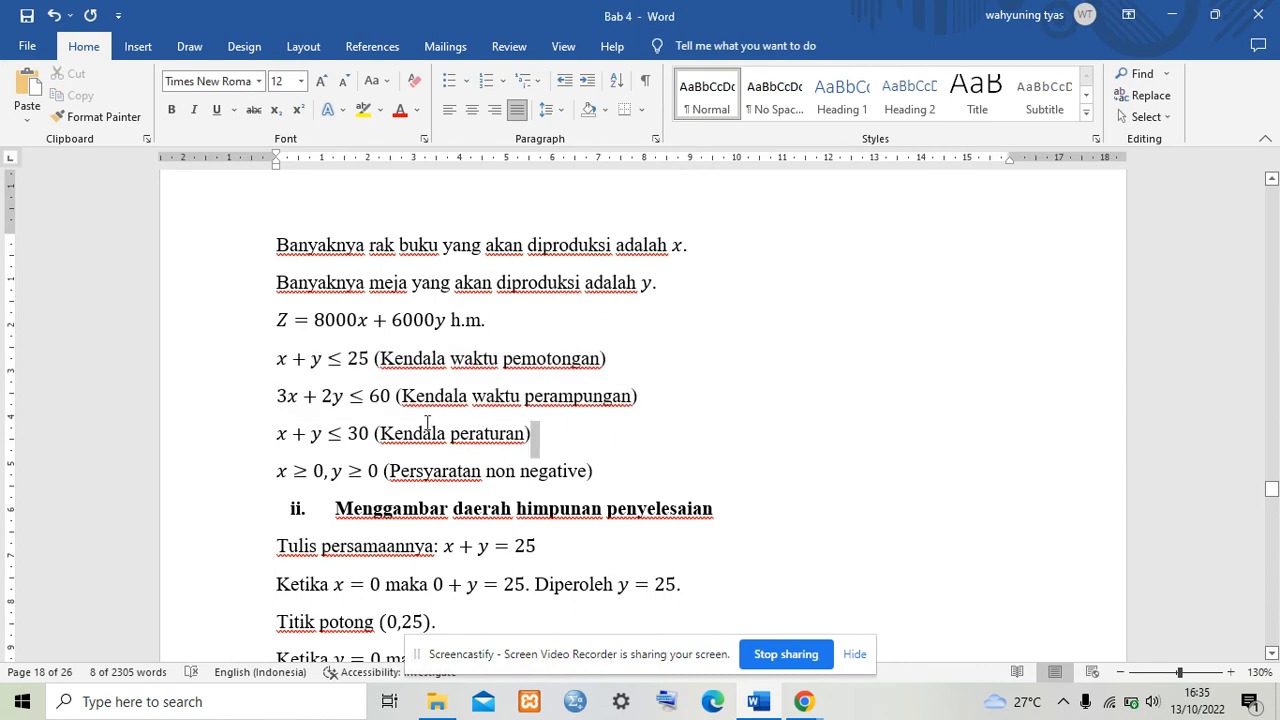
drag(428, 437, 258, 373)
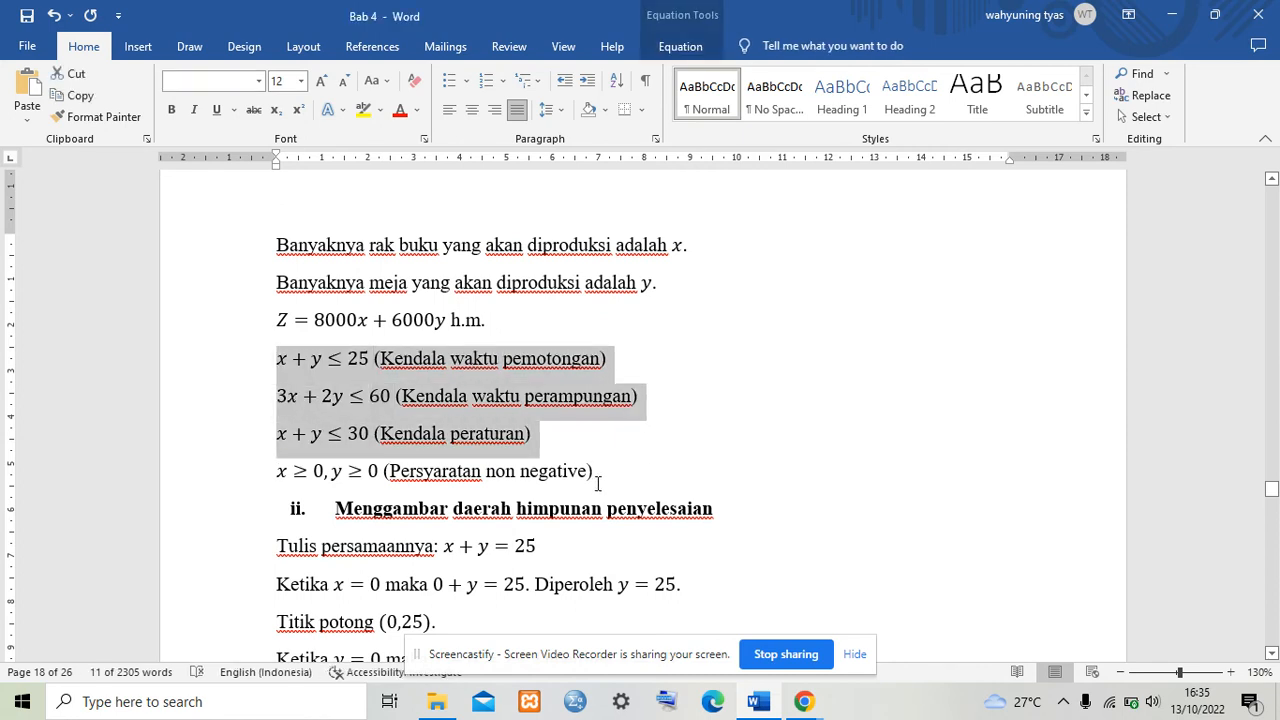
drag(621, 476, 210, 476)
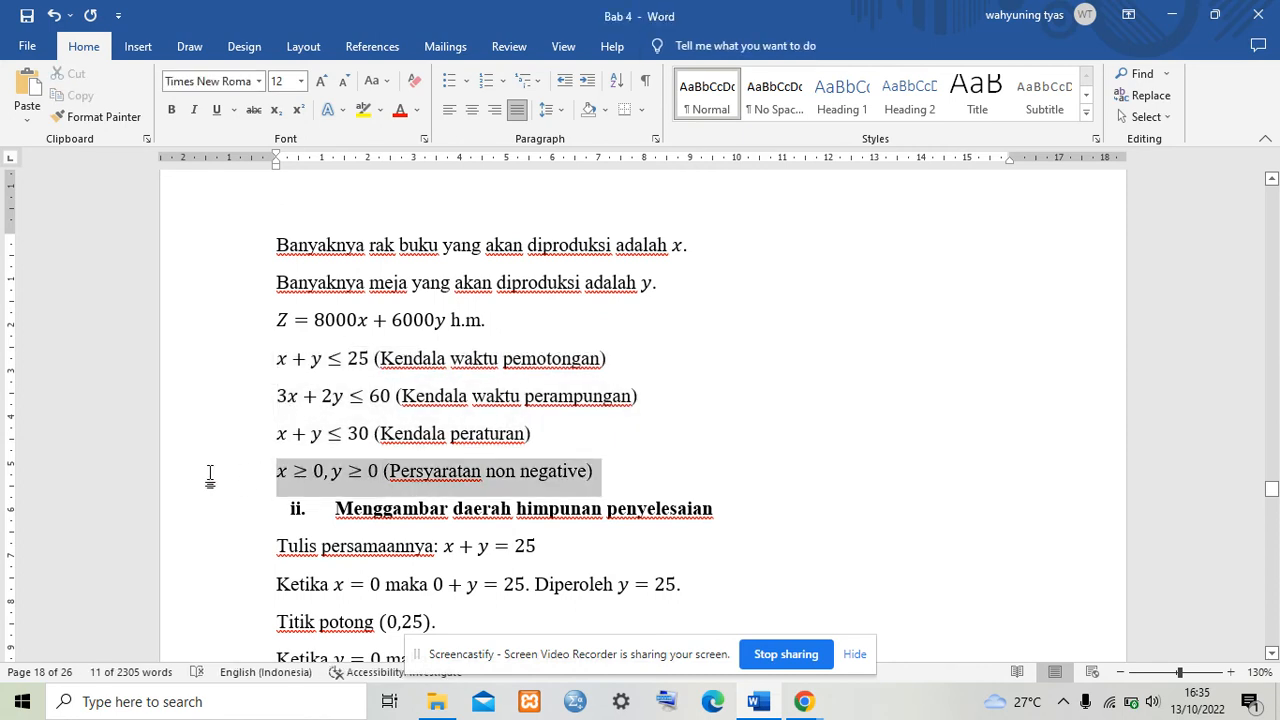
click(680, 455)
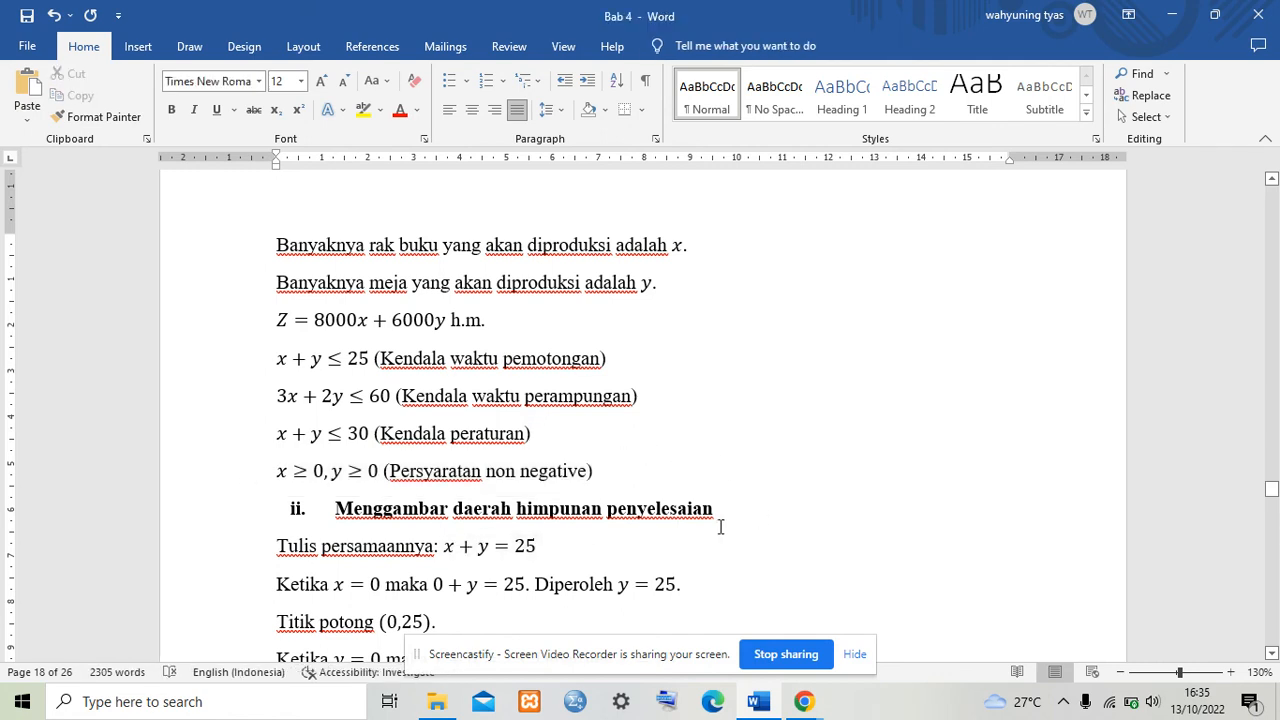
Step: Switch to GeoGebra and reload the page to start with a blank graph
click(804, 701)
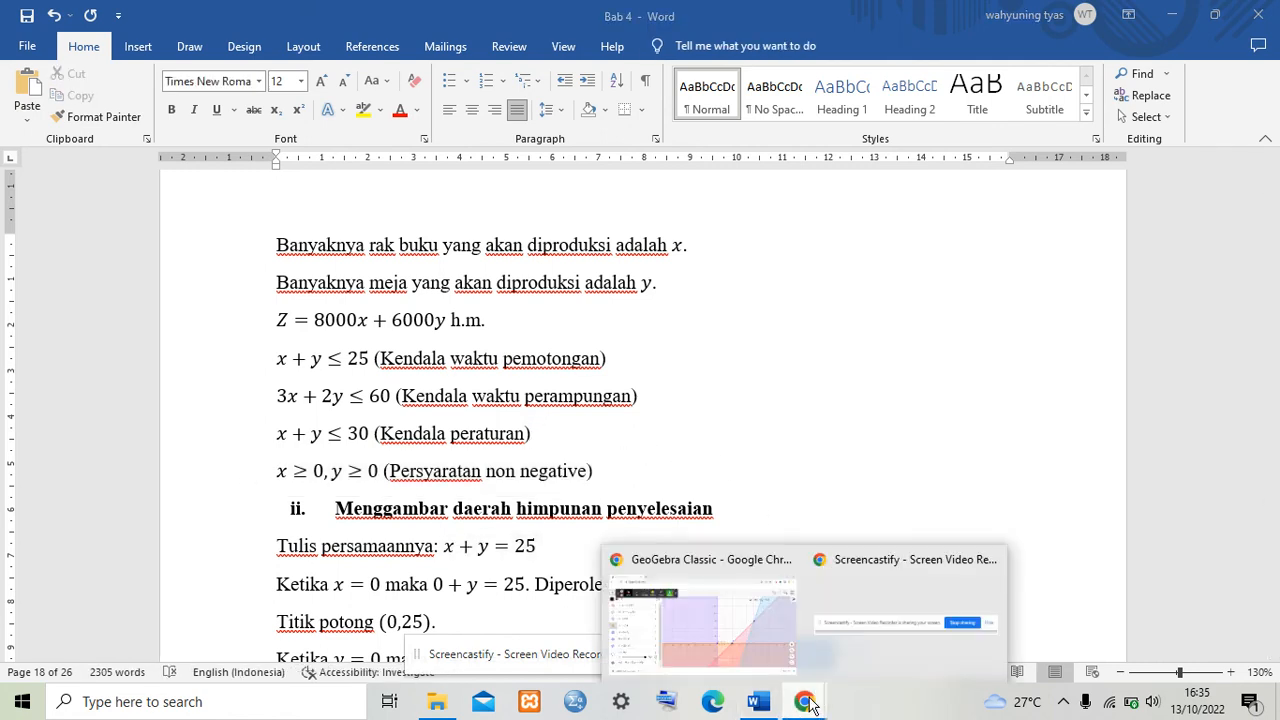
click(746, 626)
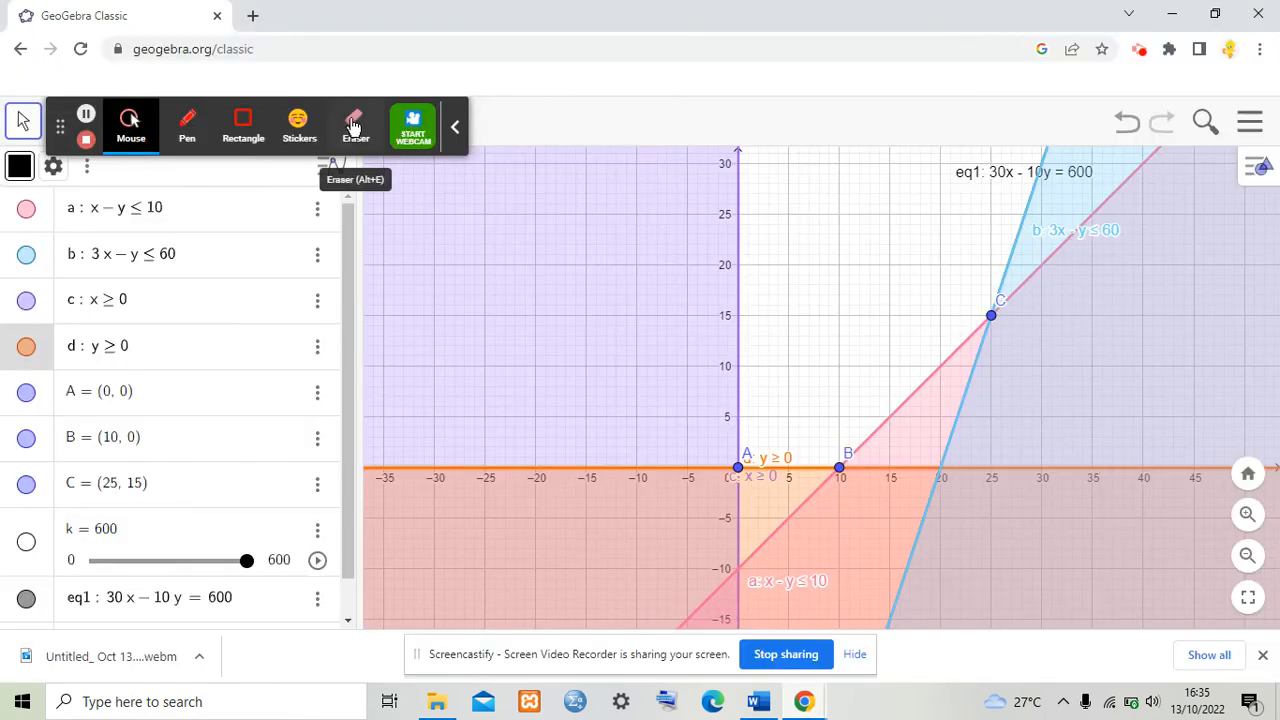
click(458, 40)
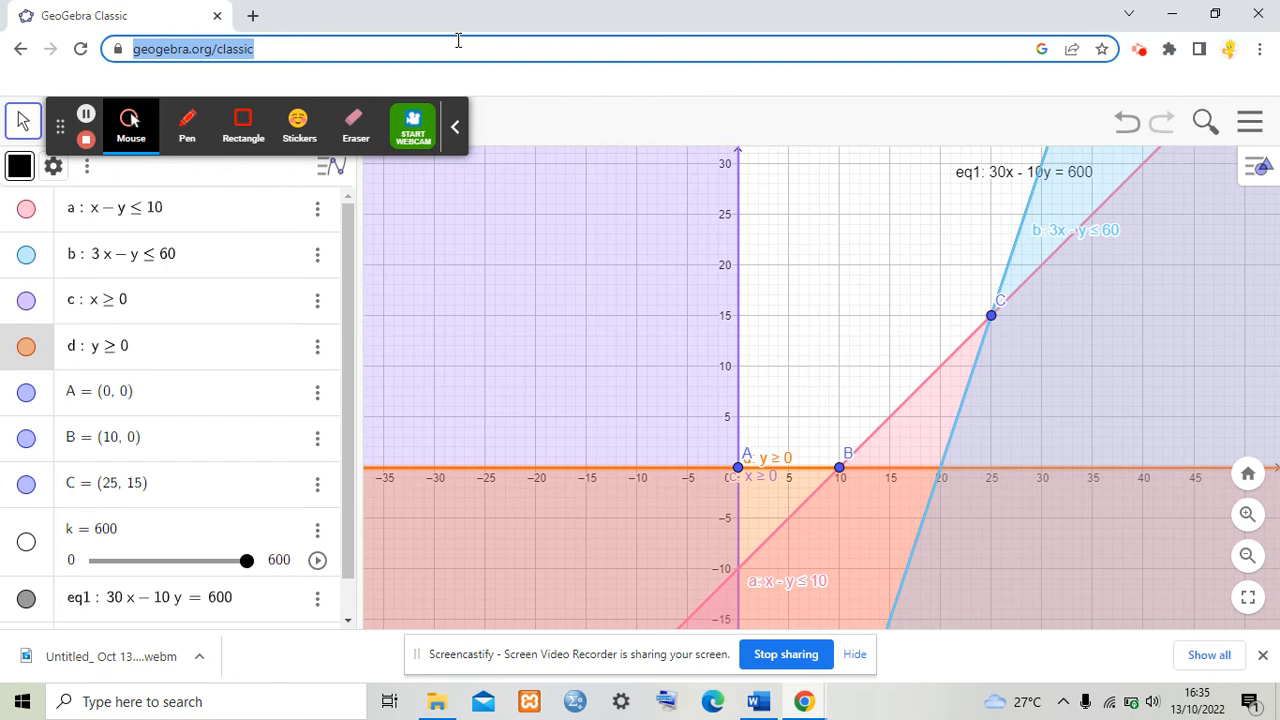
key(Return)
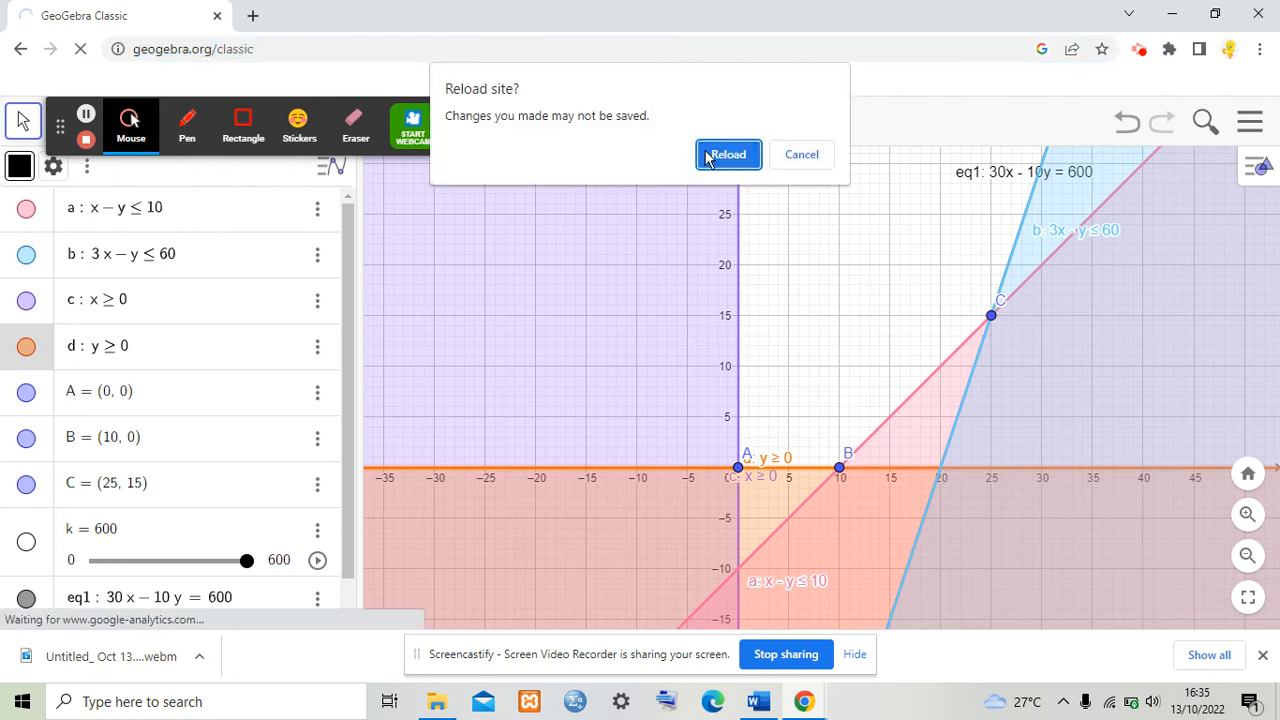
click(728, 155)
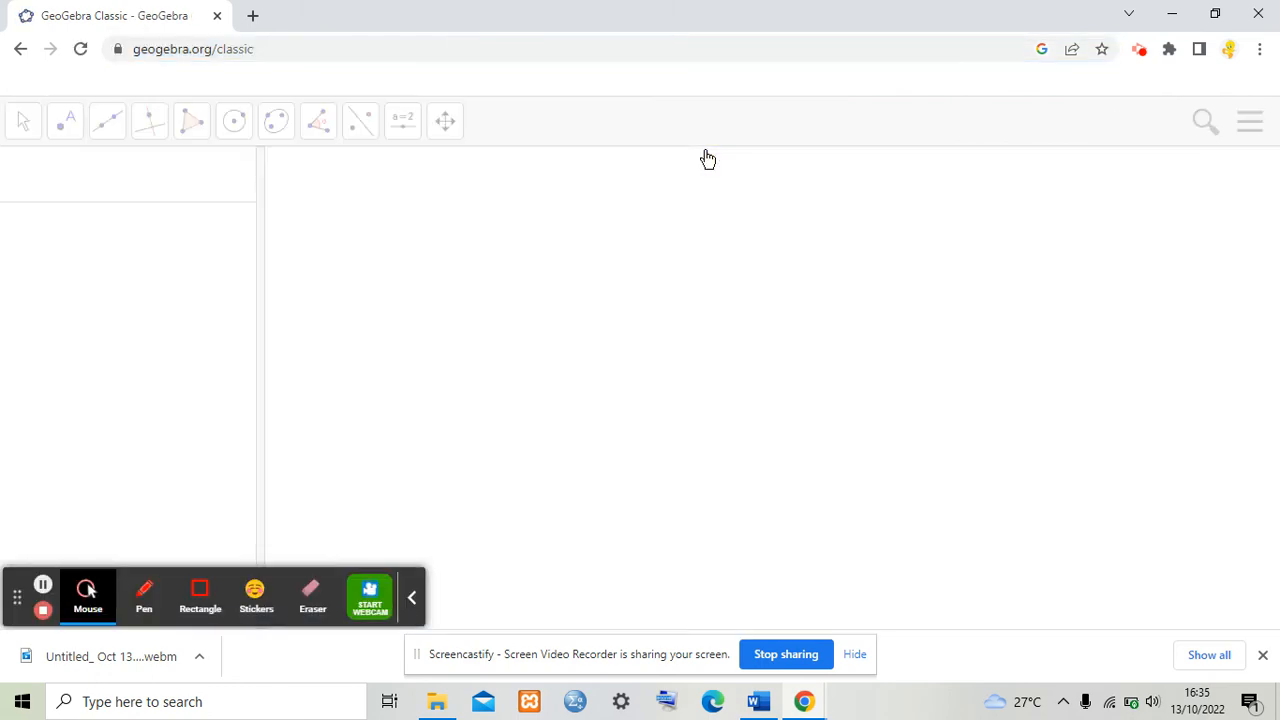
Step: Enter the cutting-time constraint x + y ≤ 25 in the Algebra input
click(757, 700)
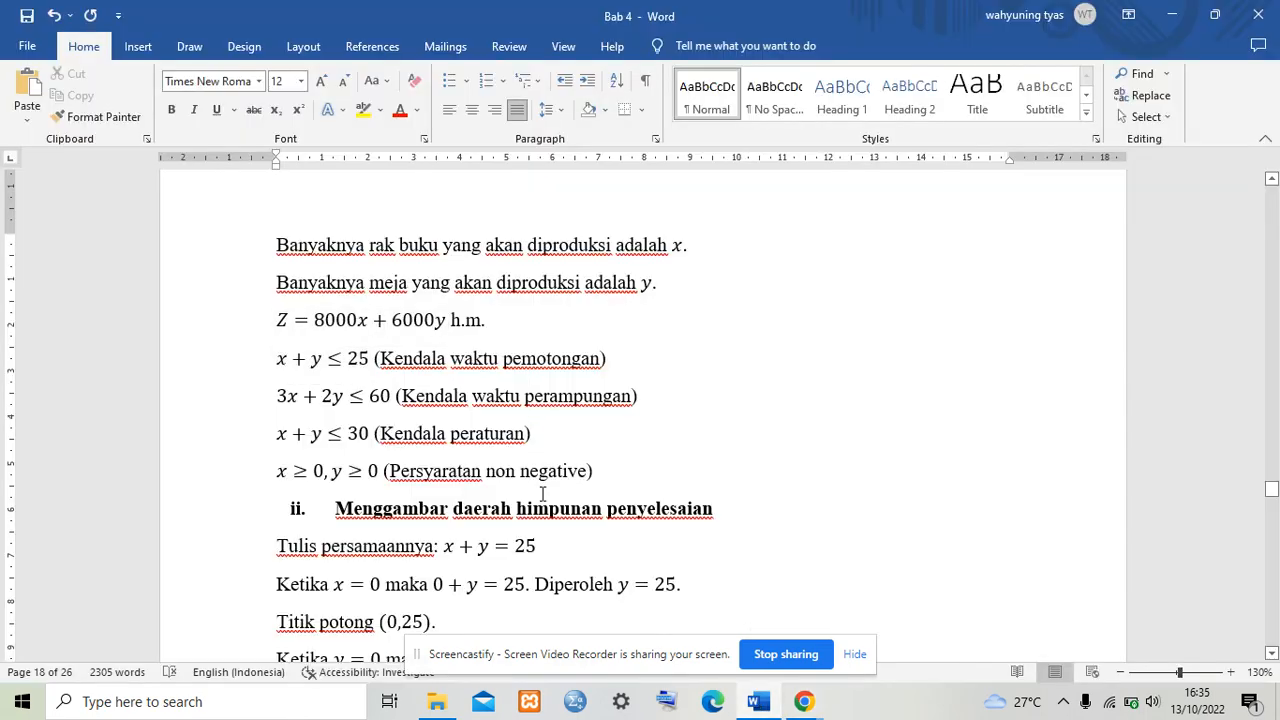
mouse_move(804, 700)
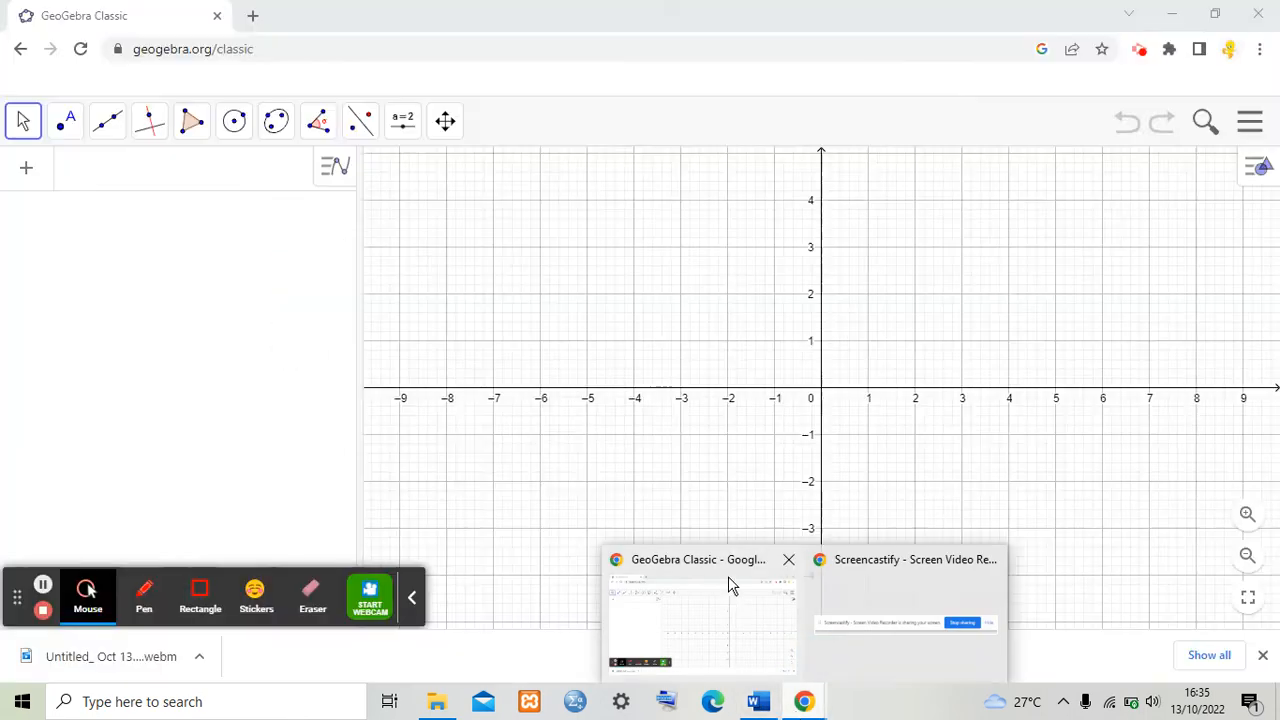
click(729, 583)
click(122, 176)
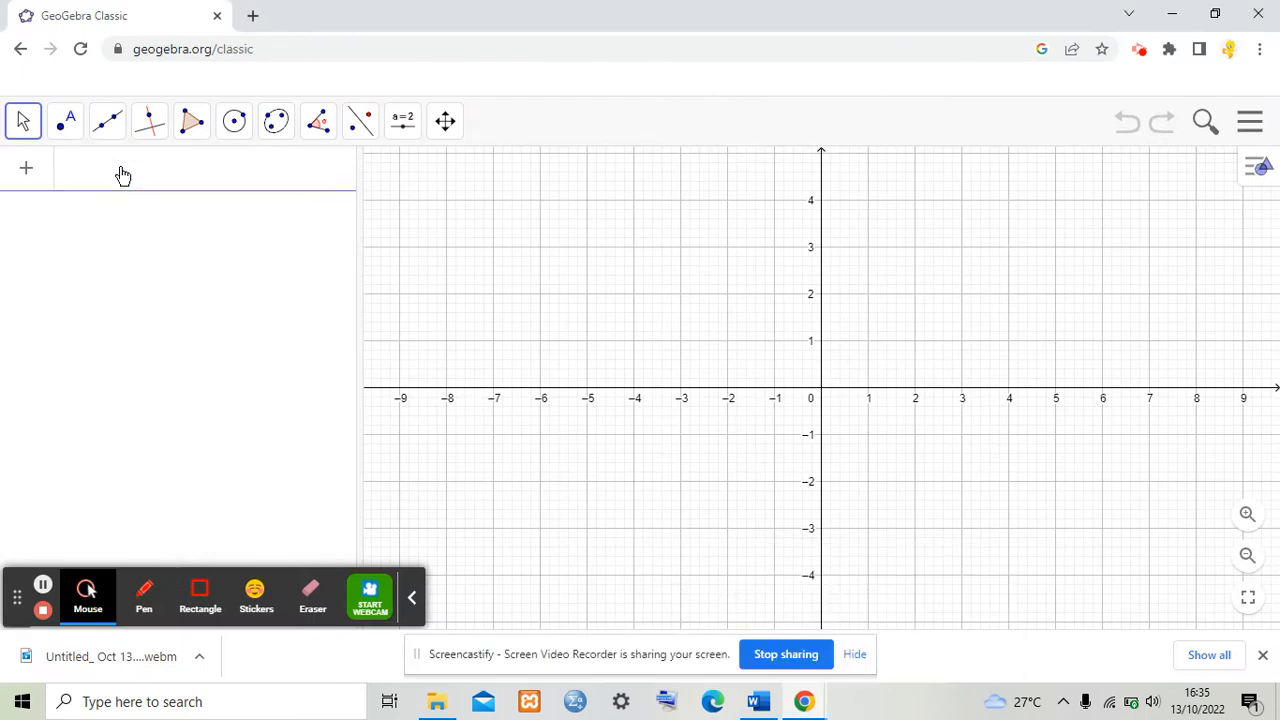
text(x)
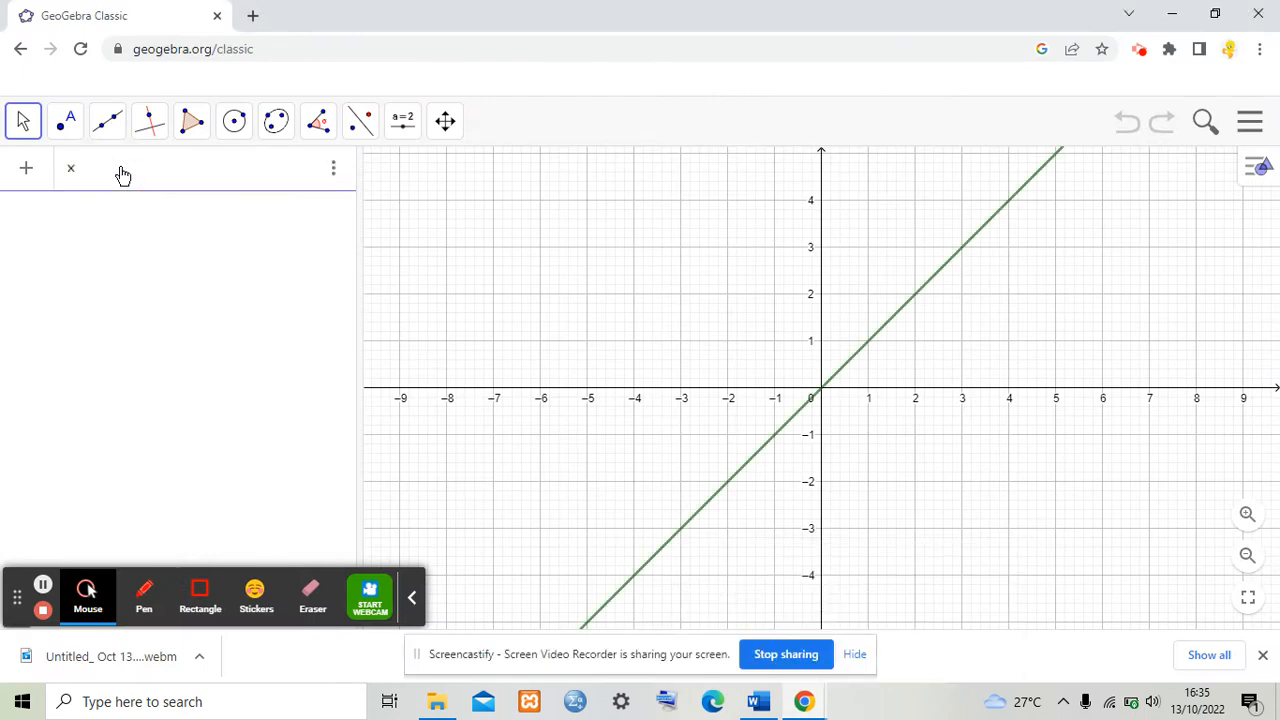
text(+y)
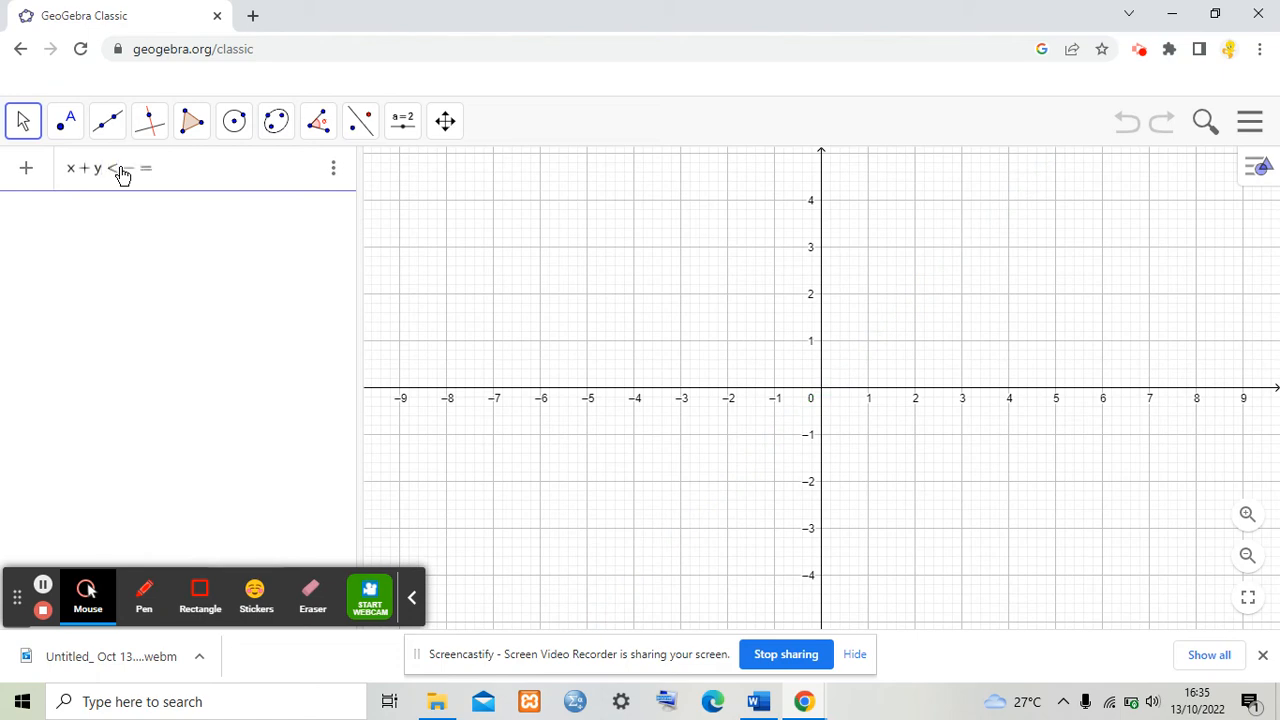
text(=2)
key(Return)
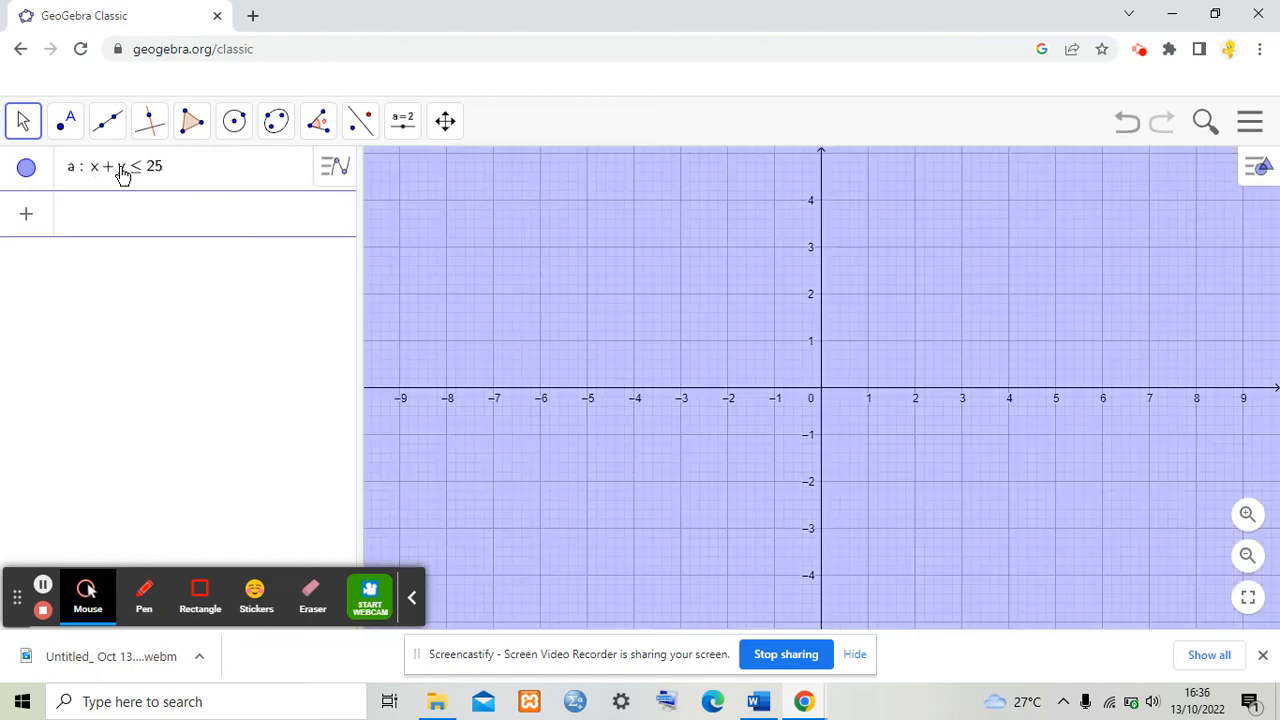
Step: Enter the finishing-time constraint, typed as 3x = 2y ≤ 60, in the Algebra input
click(760, 711)
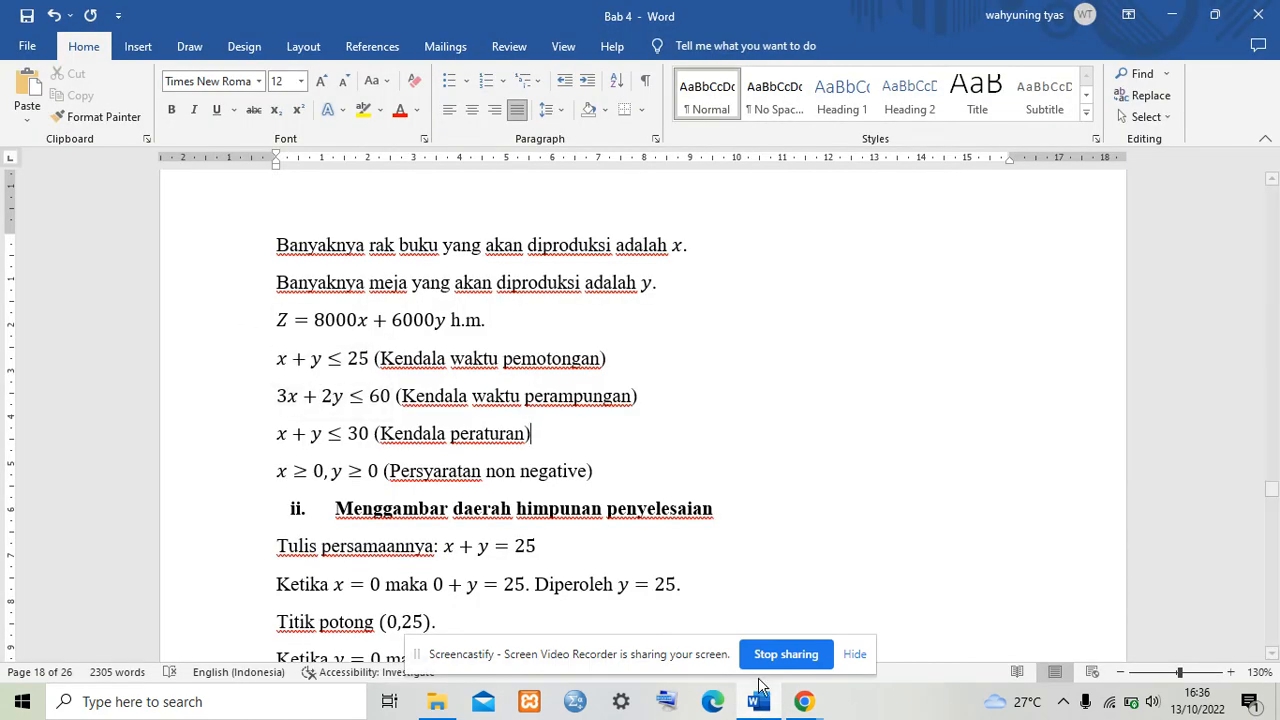
mouse_move(803, 701)
click(714, 594)
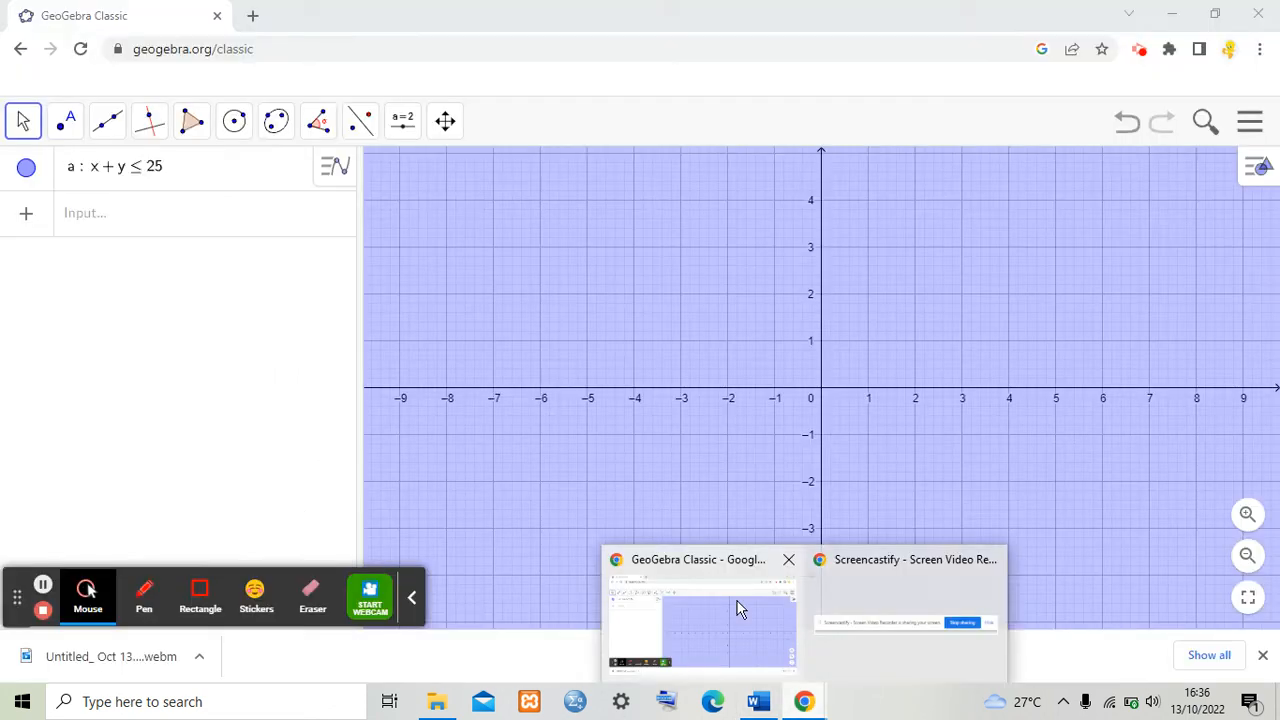
click(204, 227)
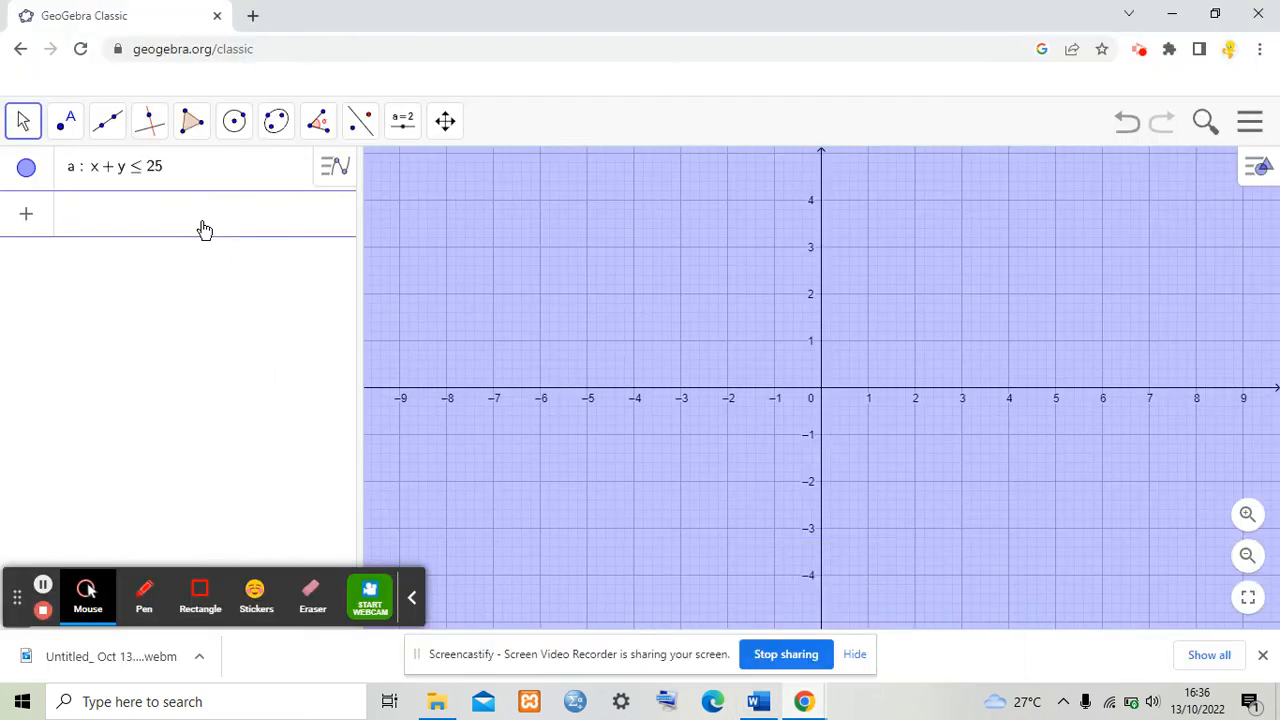
text(3x)
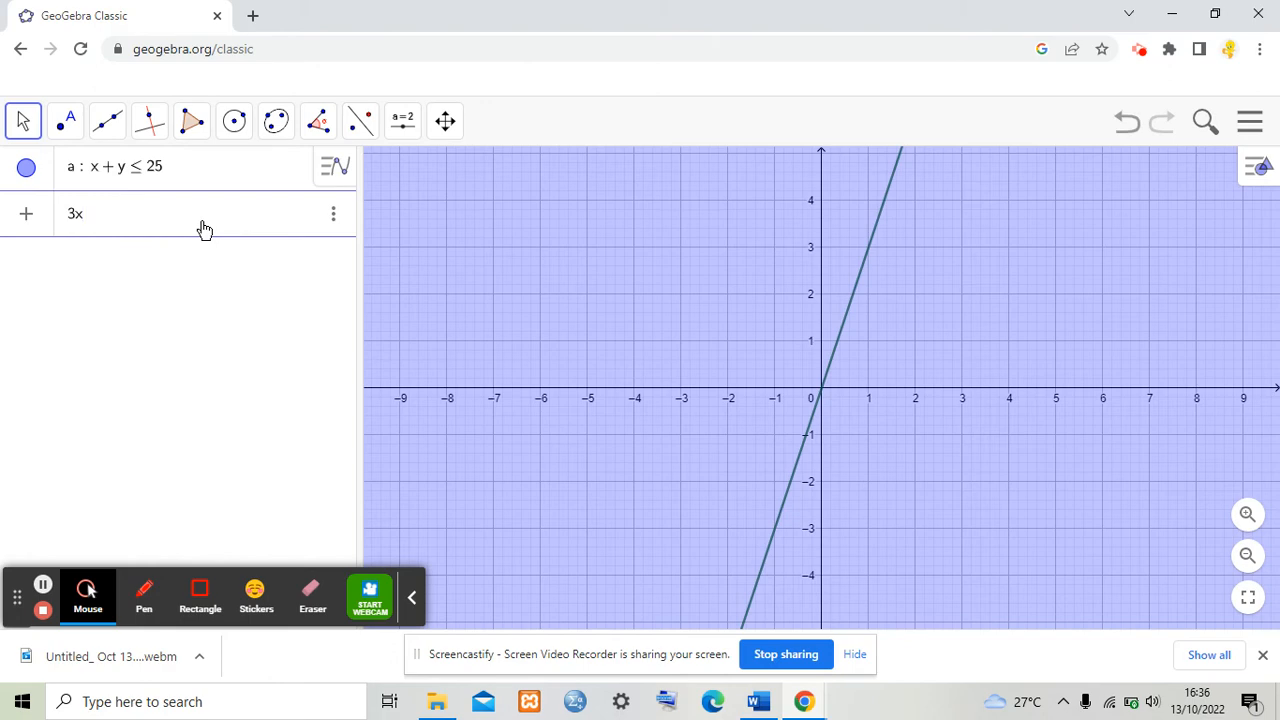
text(=2y)
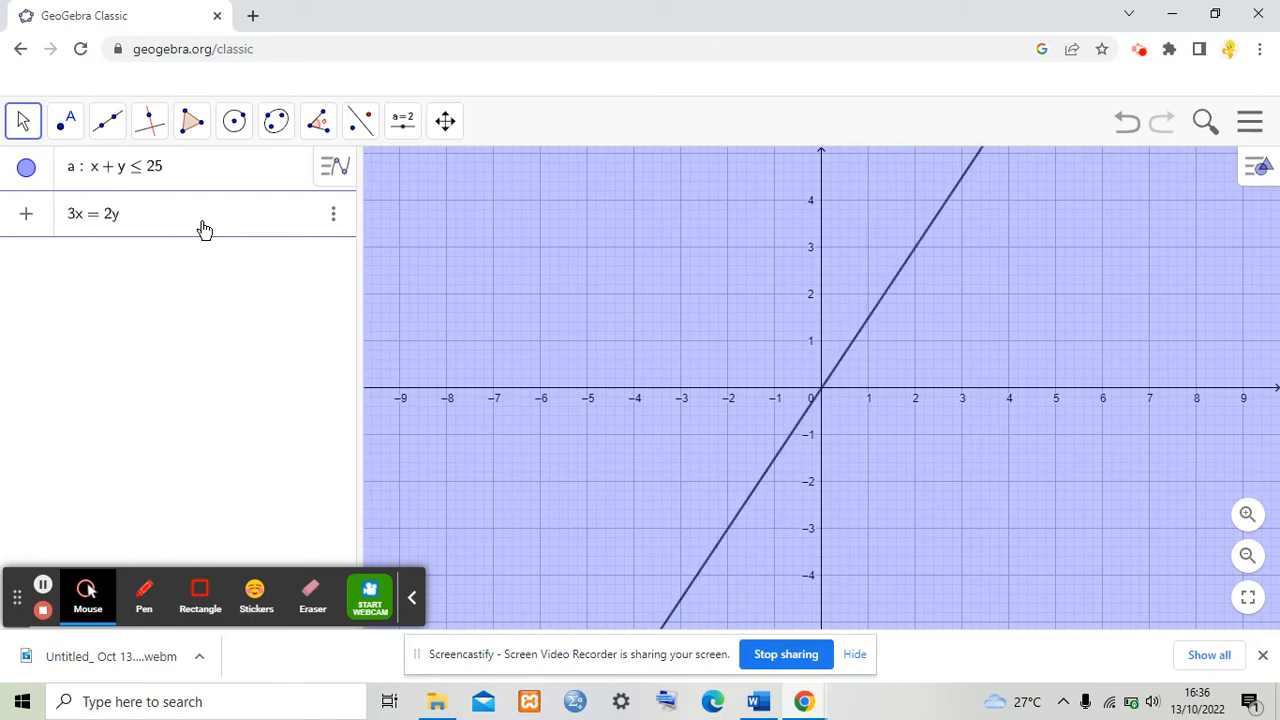
text(<=6)
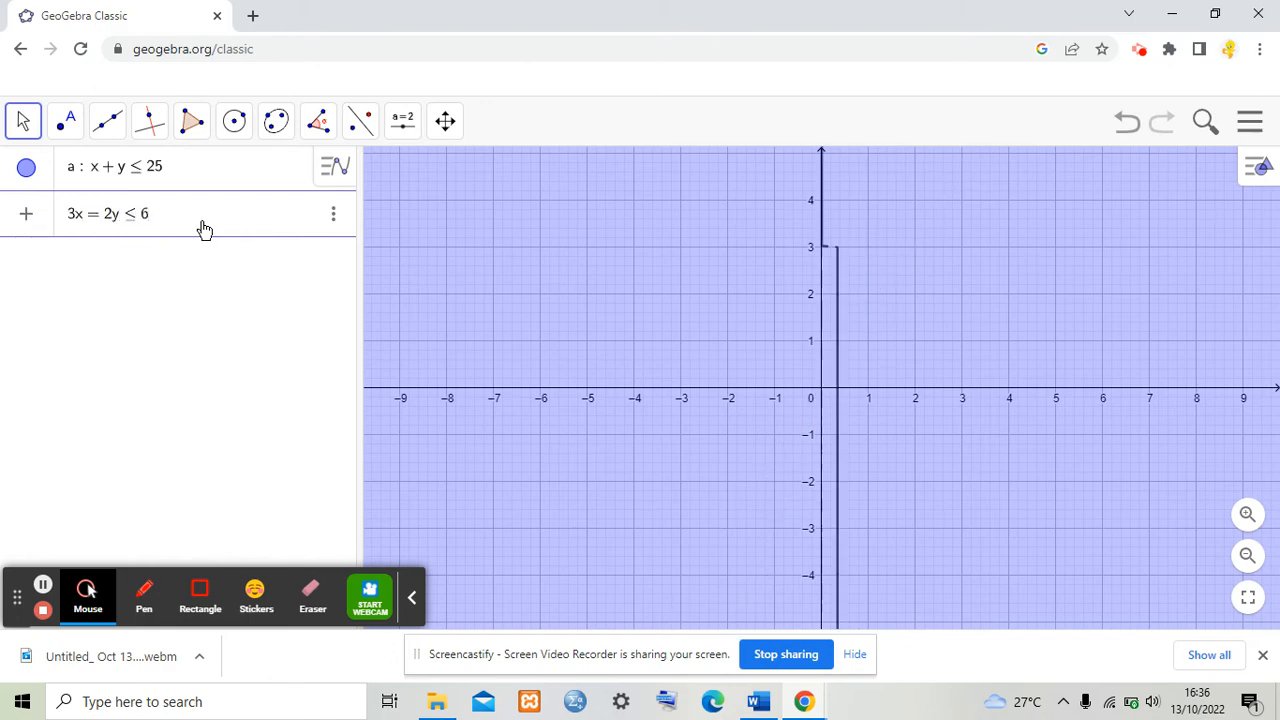
text(0)
key(Return)
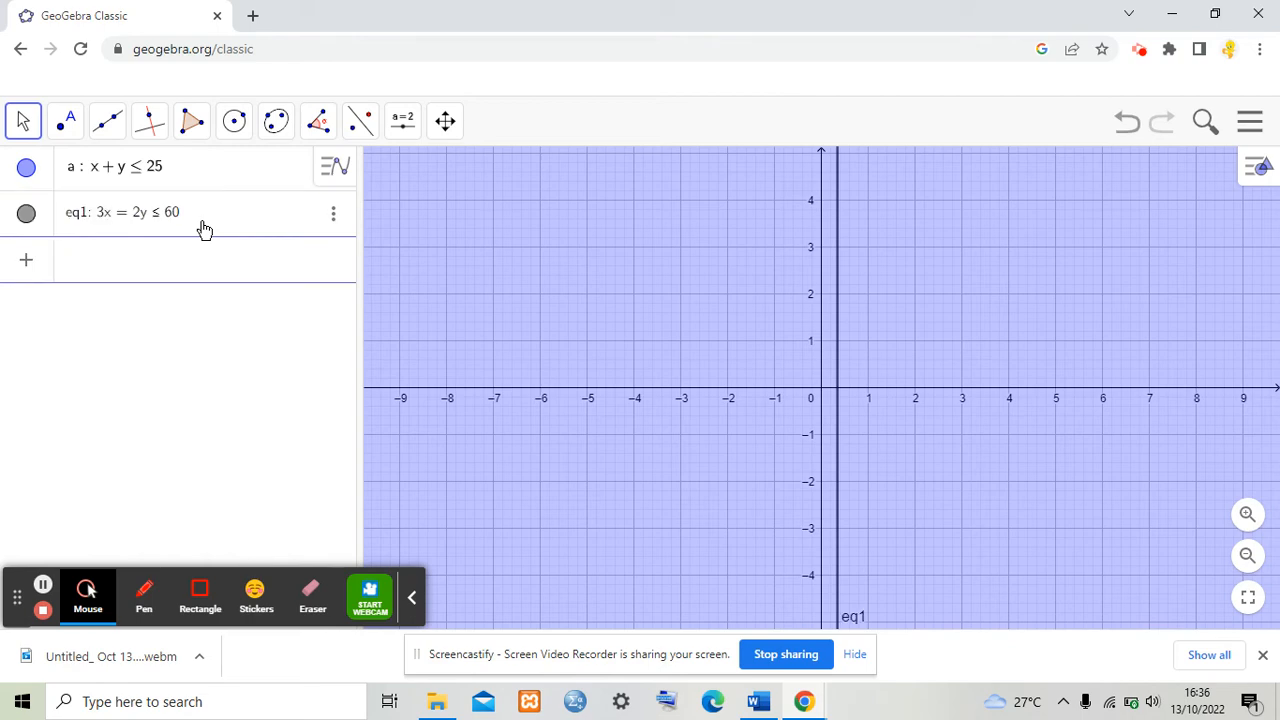
Step: Correct the equals sign in that constraint to a plus so it reads 3x + 2y ≤ 60
click(131, 217)
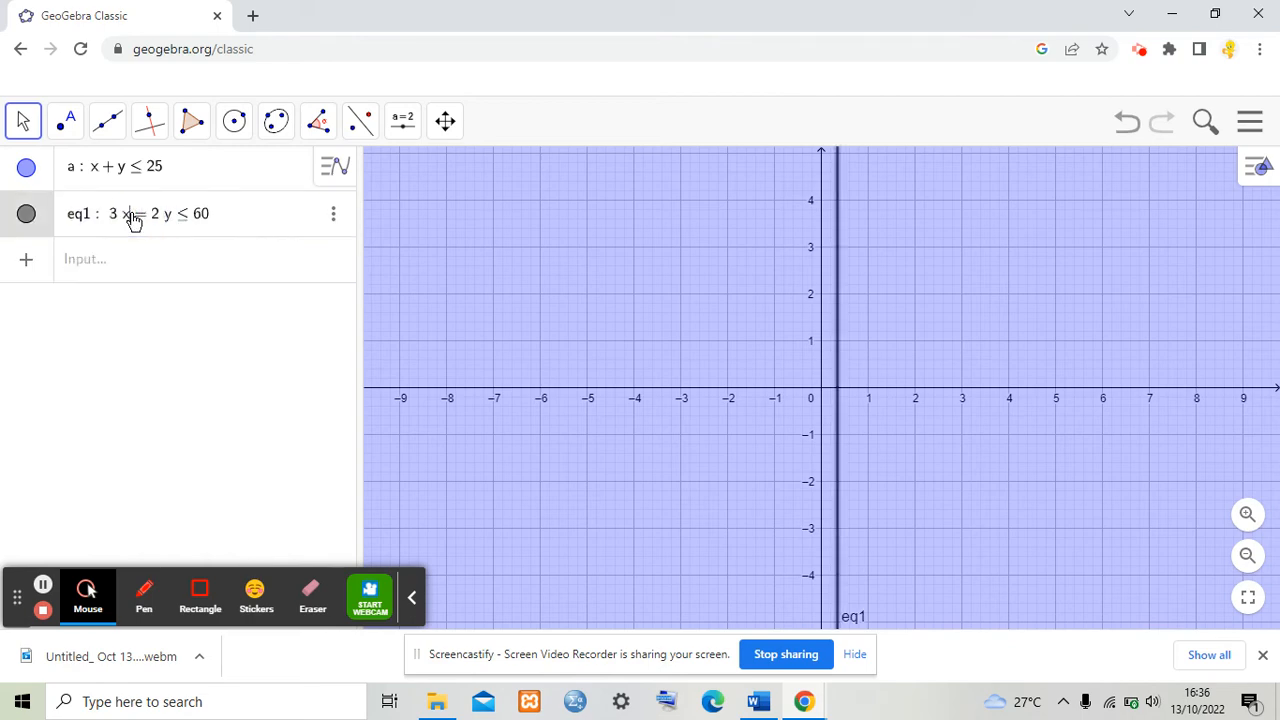
key(Delete)
text(+)
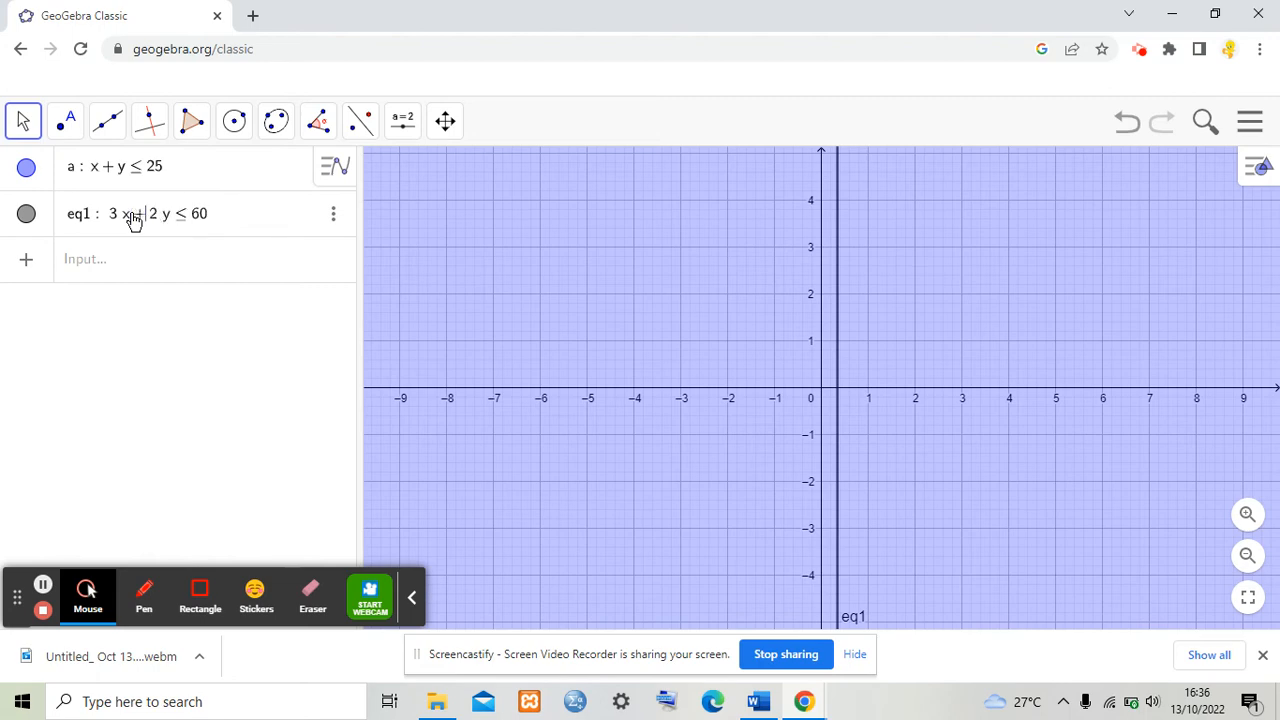
key(Return)
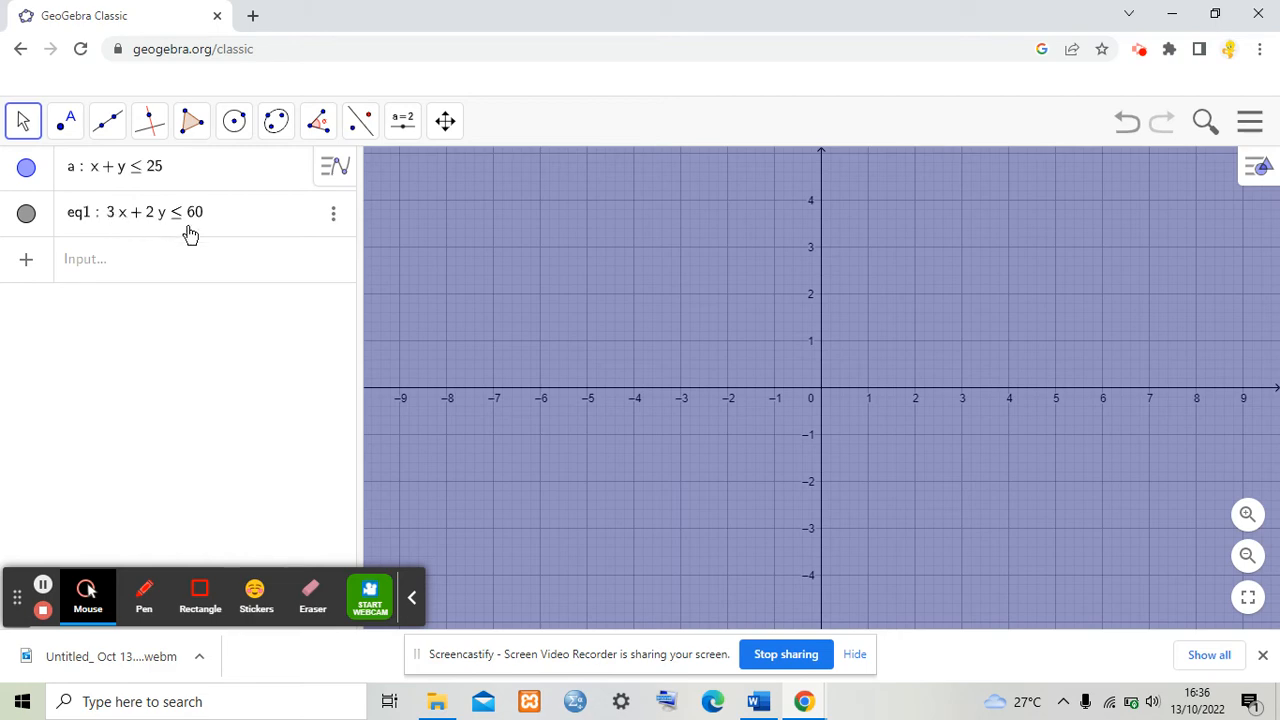
Step: Delete the faulty finishing-time constraint and re-enter it as 3x + 2y ≤ 60
click(338, 215)
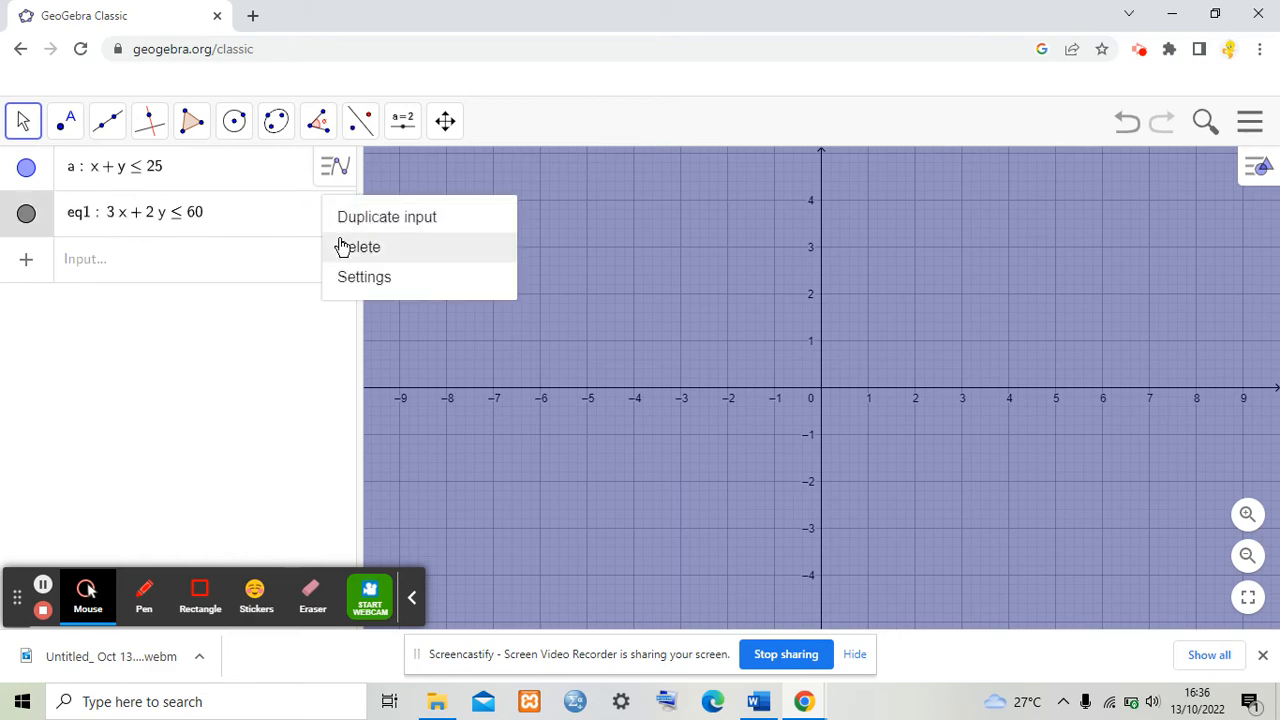
click(343, 244)
click(238, 220)
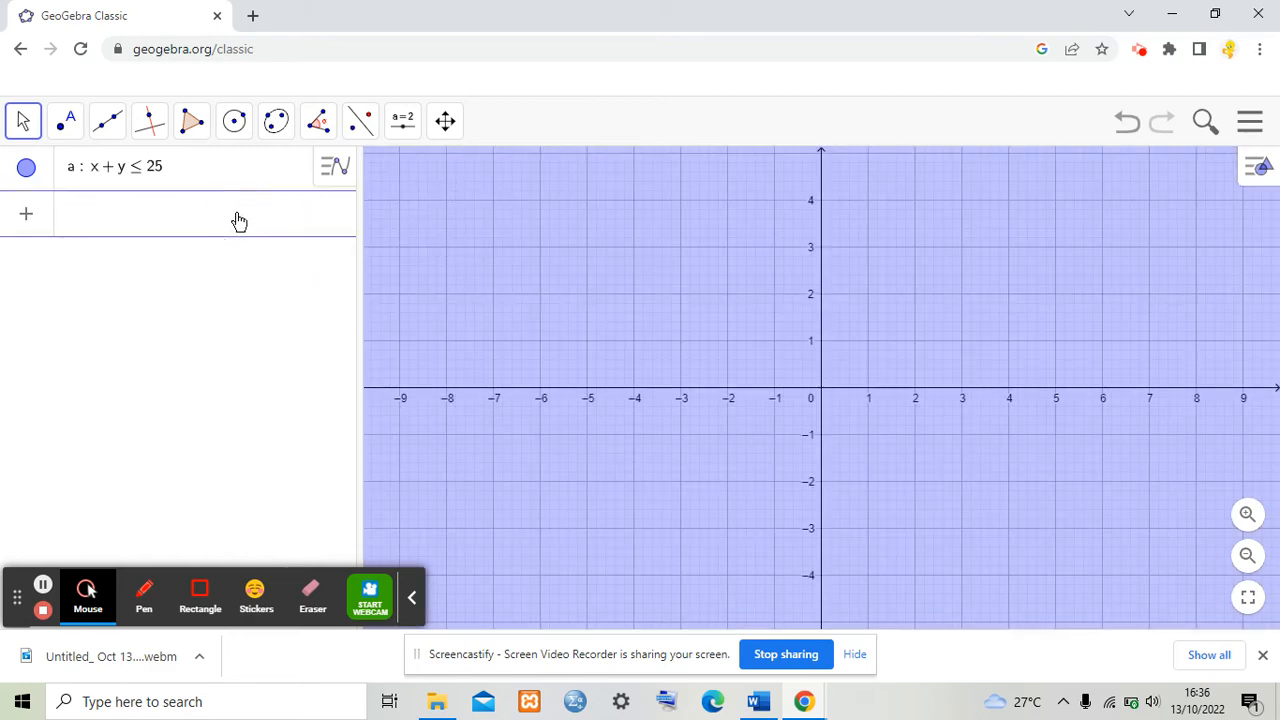
text(3)
text(x+2)
text(y<=)
key(Return)
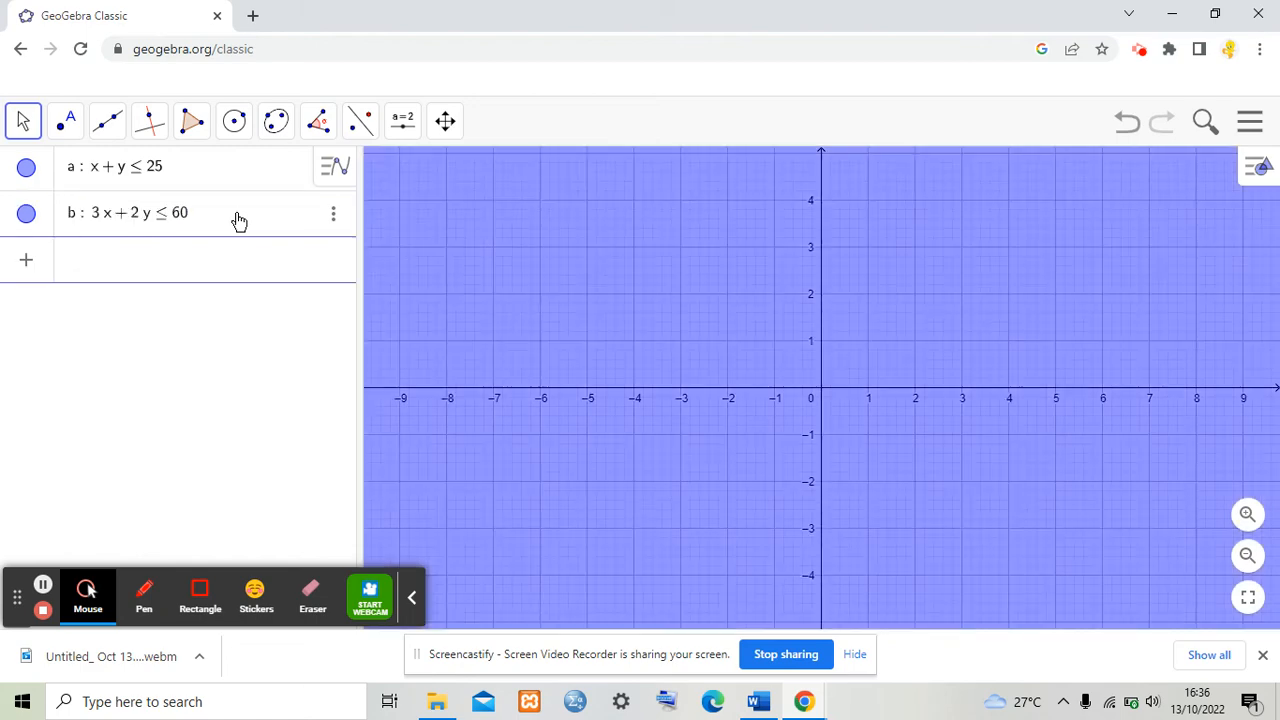
Step: Switch to the Word document to review the listed constraints, then return to GeoGebra
click(758, 701)
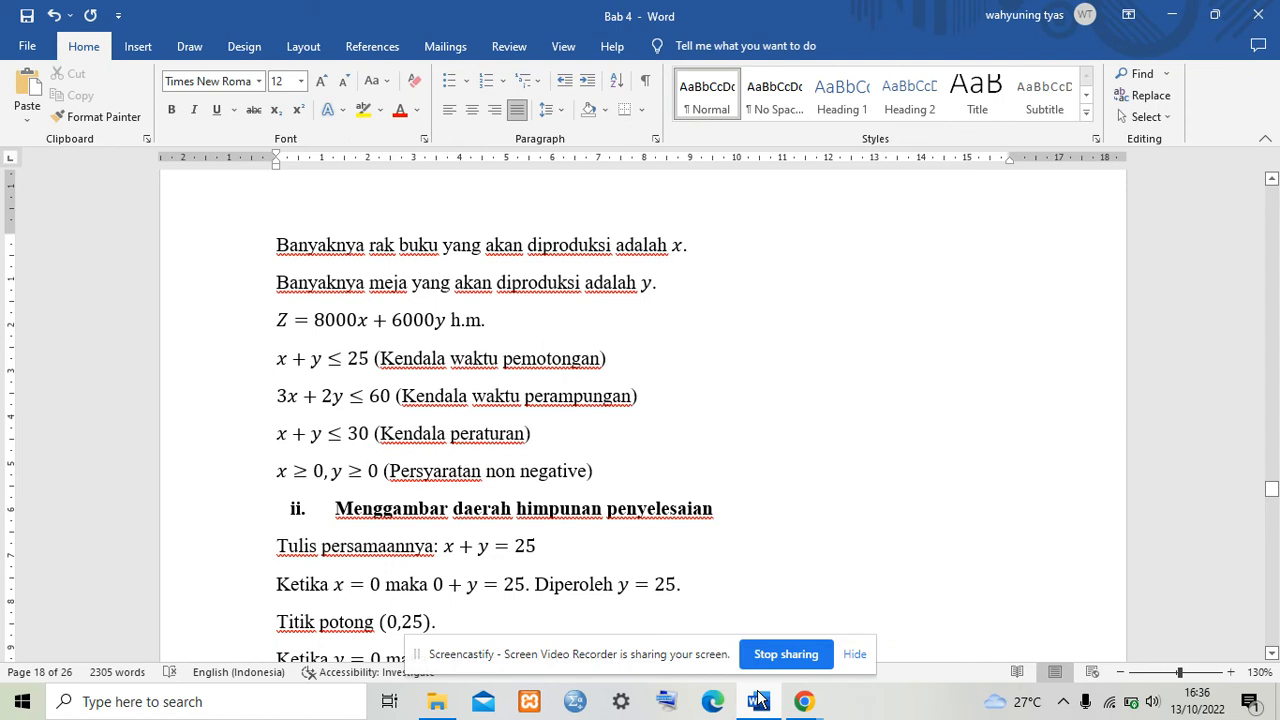
mouse_move(806, 712)
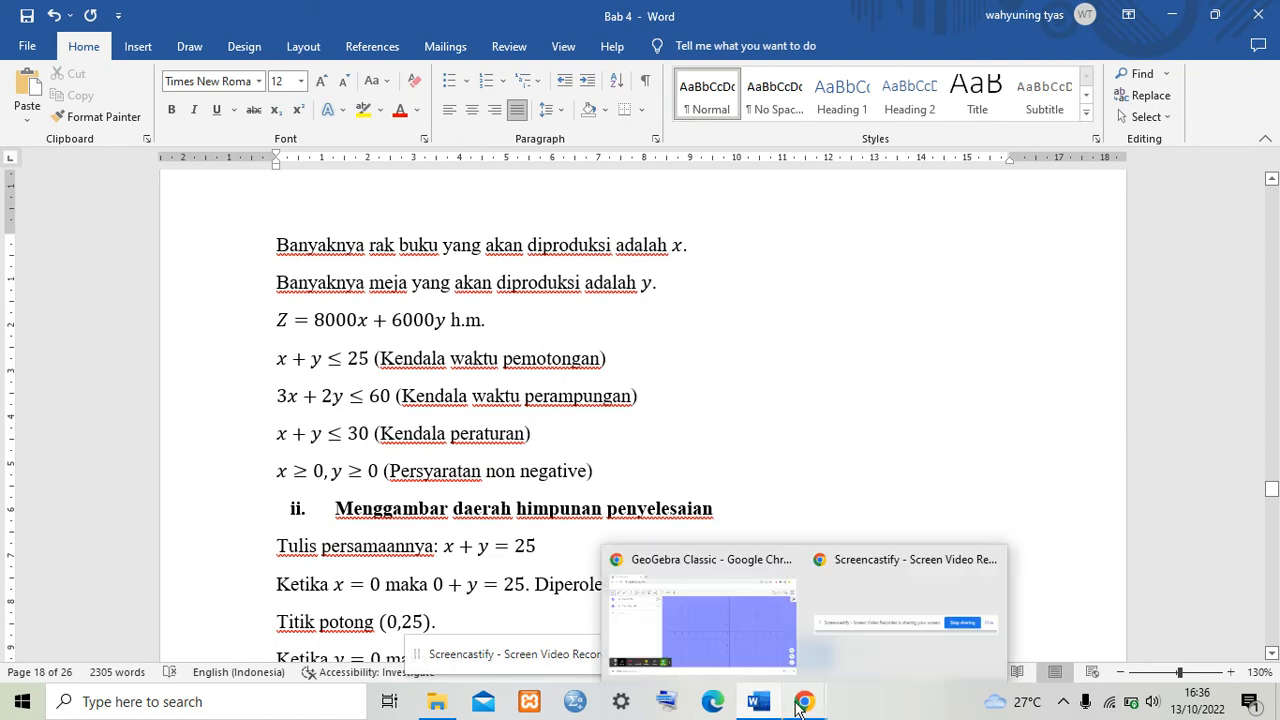
click(713, 637)
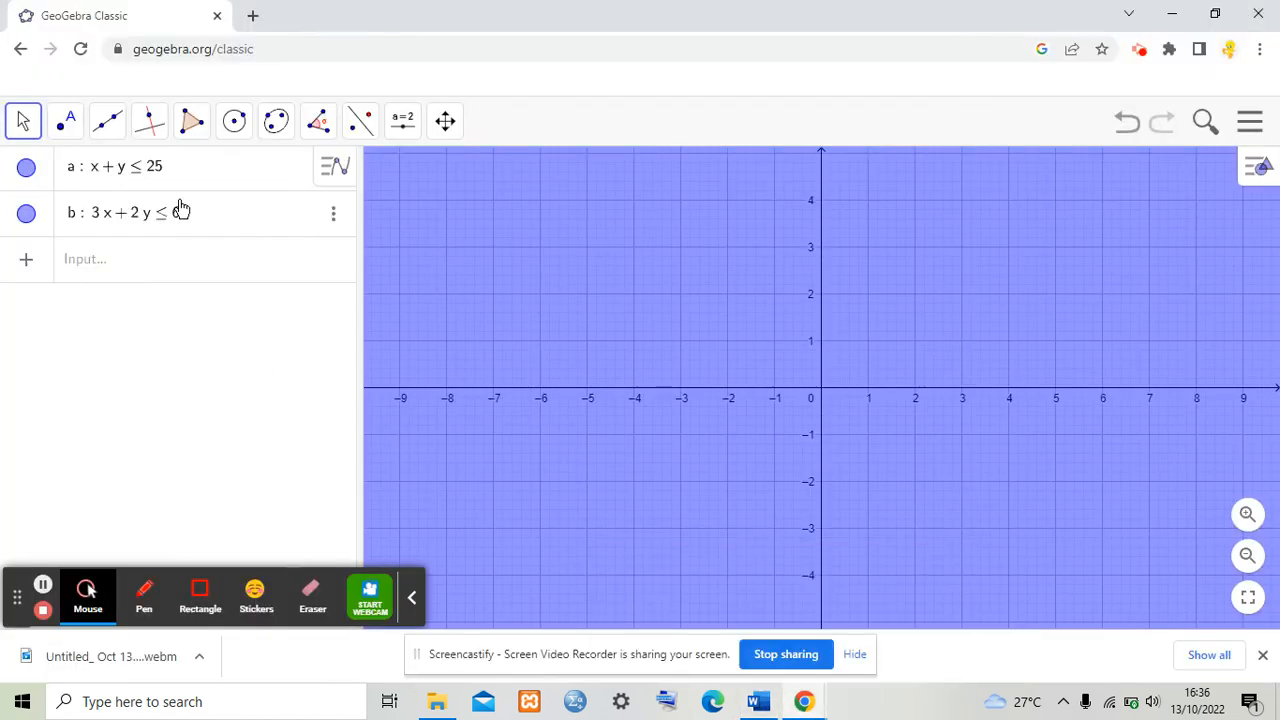
Step: Enter the regulation constraint x + y ≤ 30 in the Algebra input
click(217, 278)
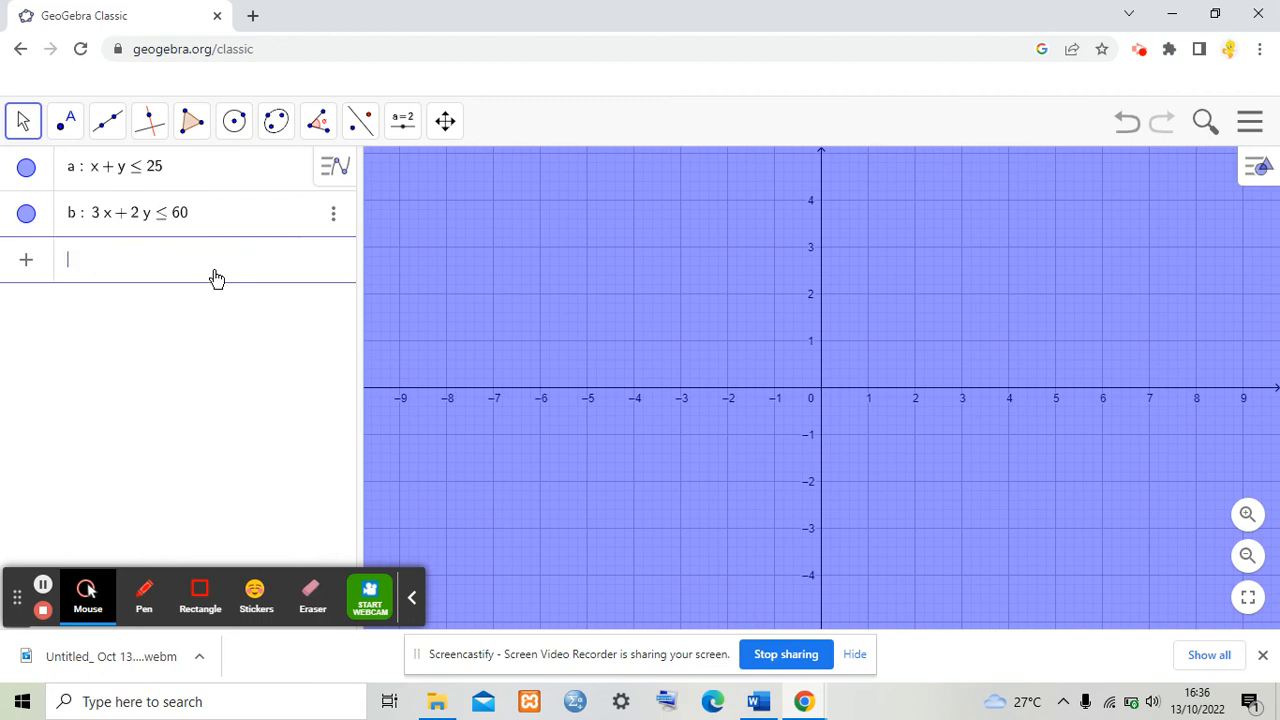
text(x+)
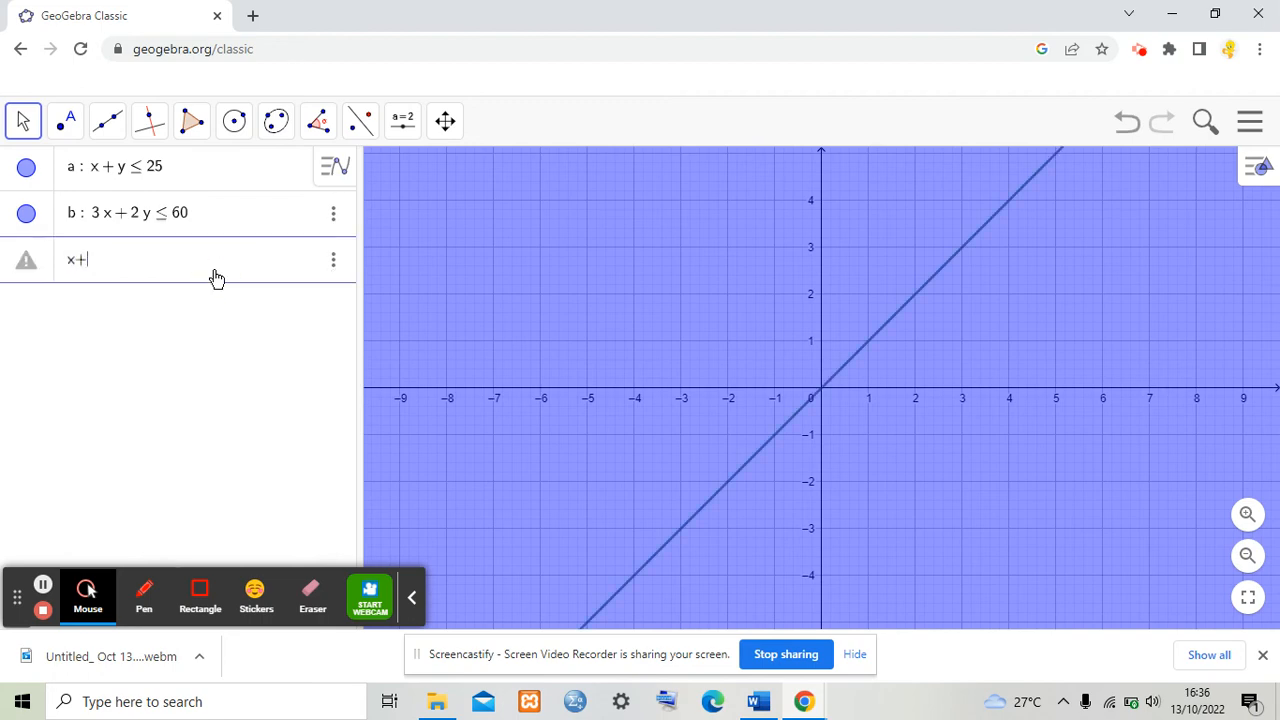
text(y)
text(<=)
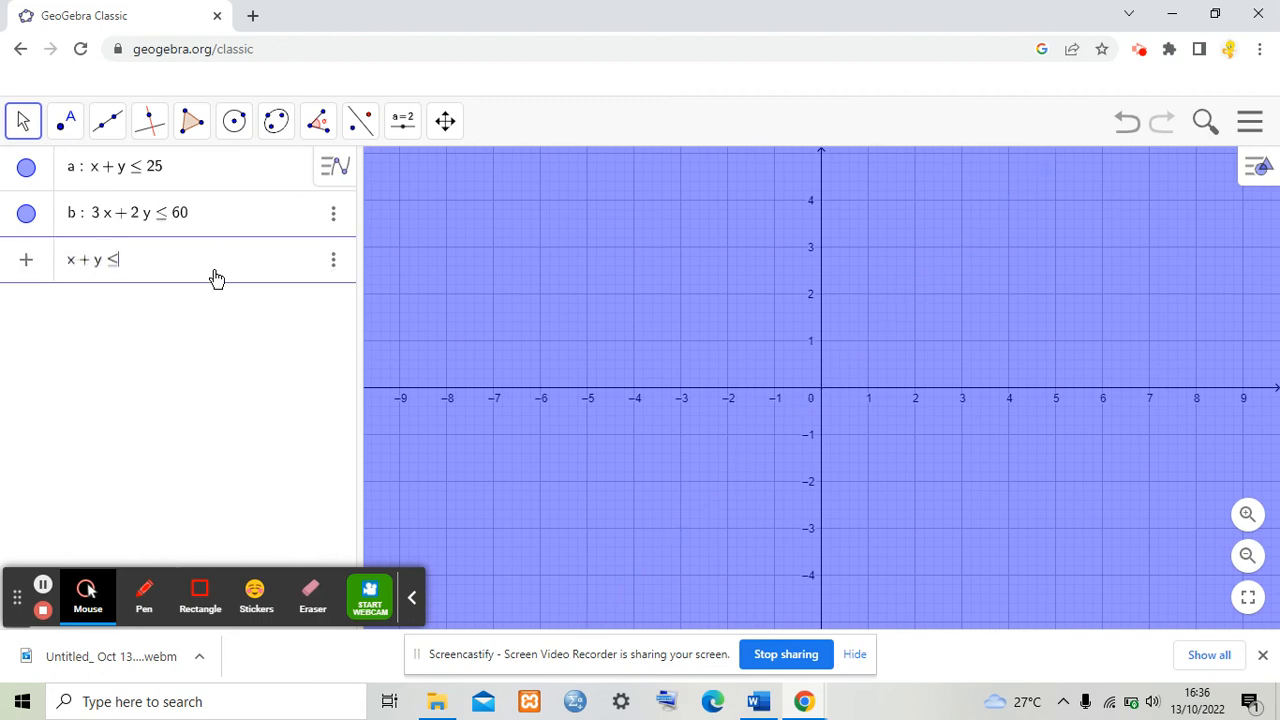
text(30)
key(Return)
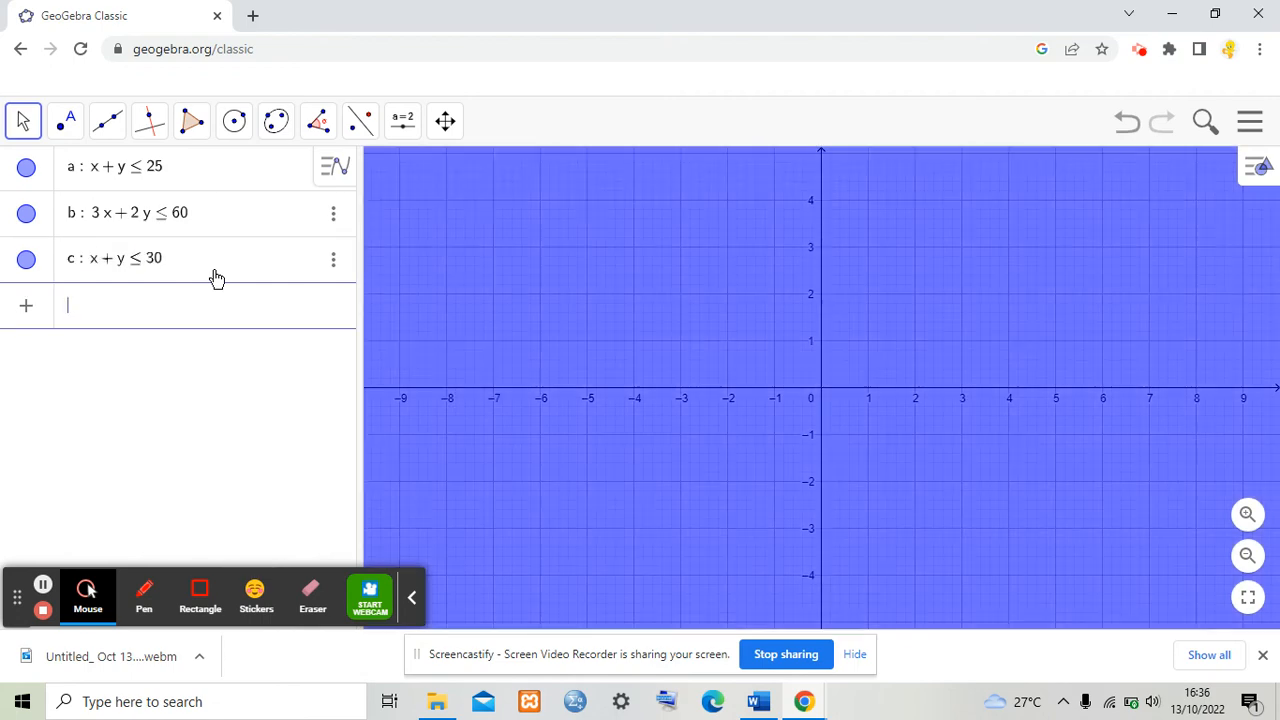
Step: Enter the non-negativity constraints x ≥ 0 and y ≥ 0
text(x>=0)
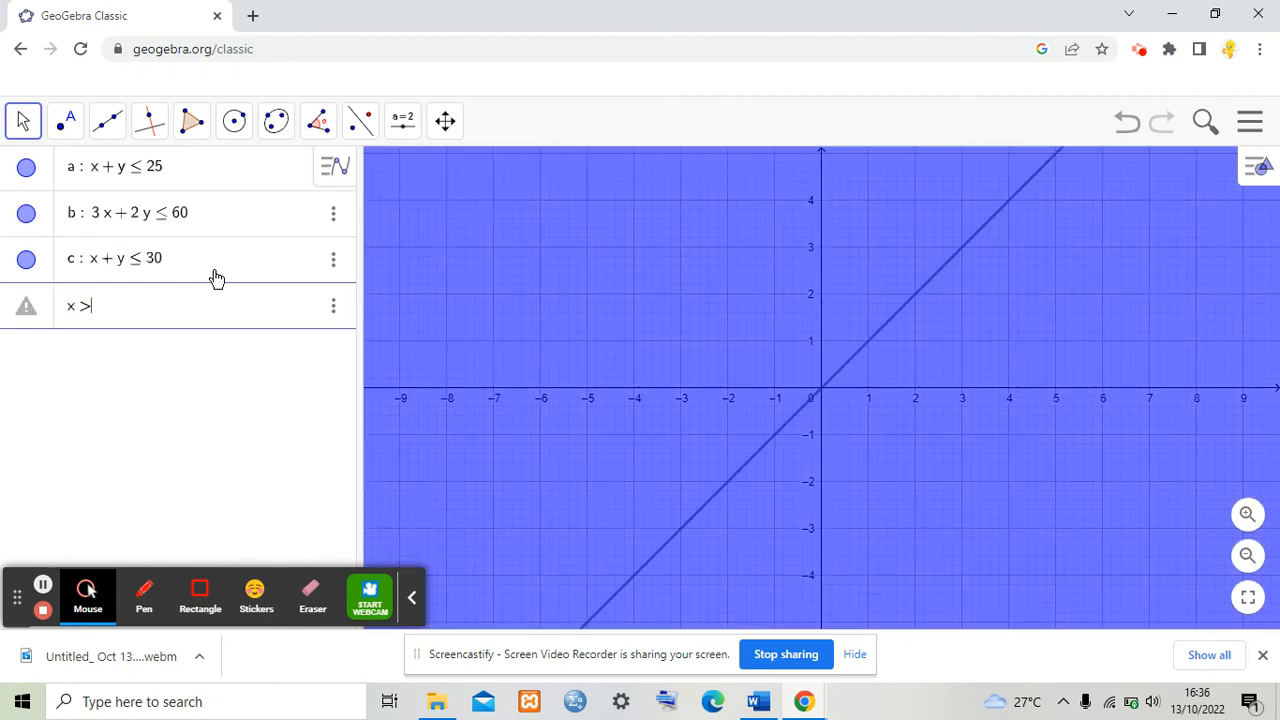
key(Return)
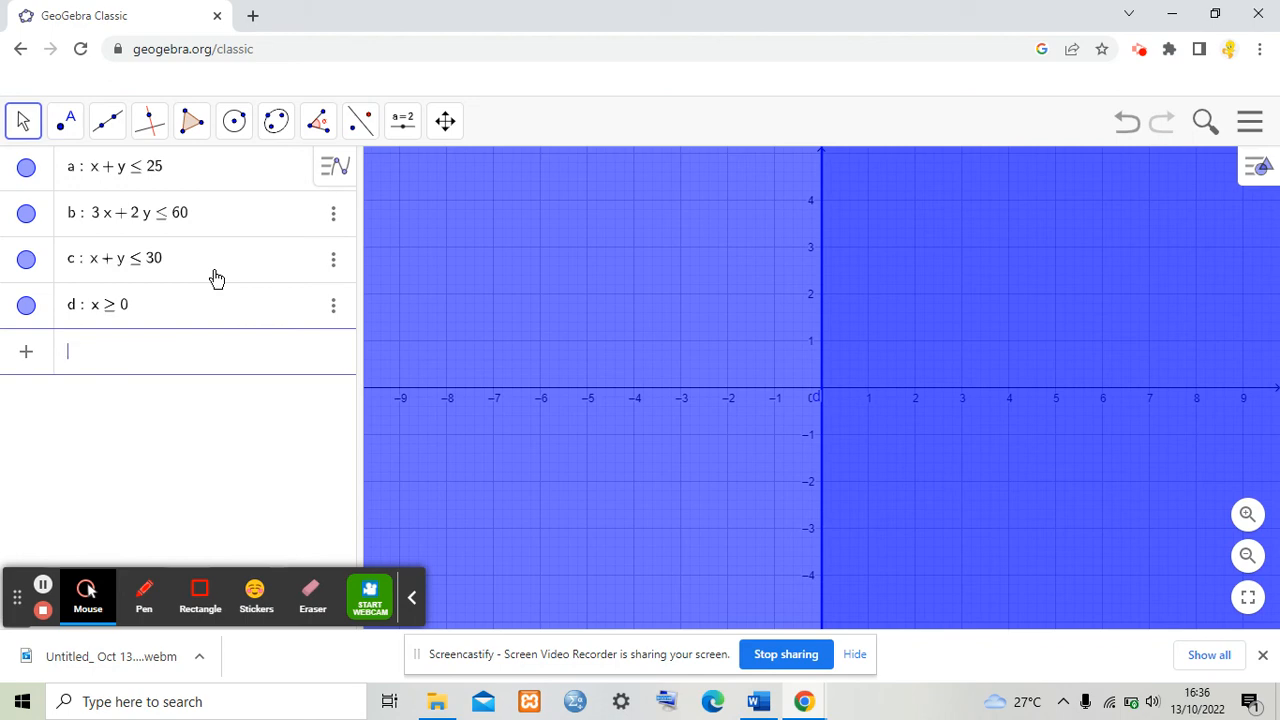
text(y>=0)
key(Return)
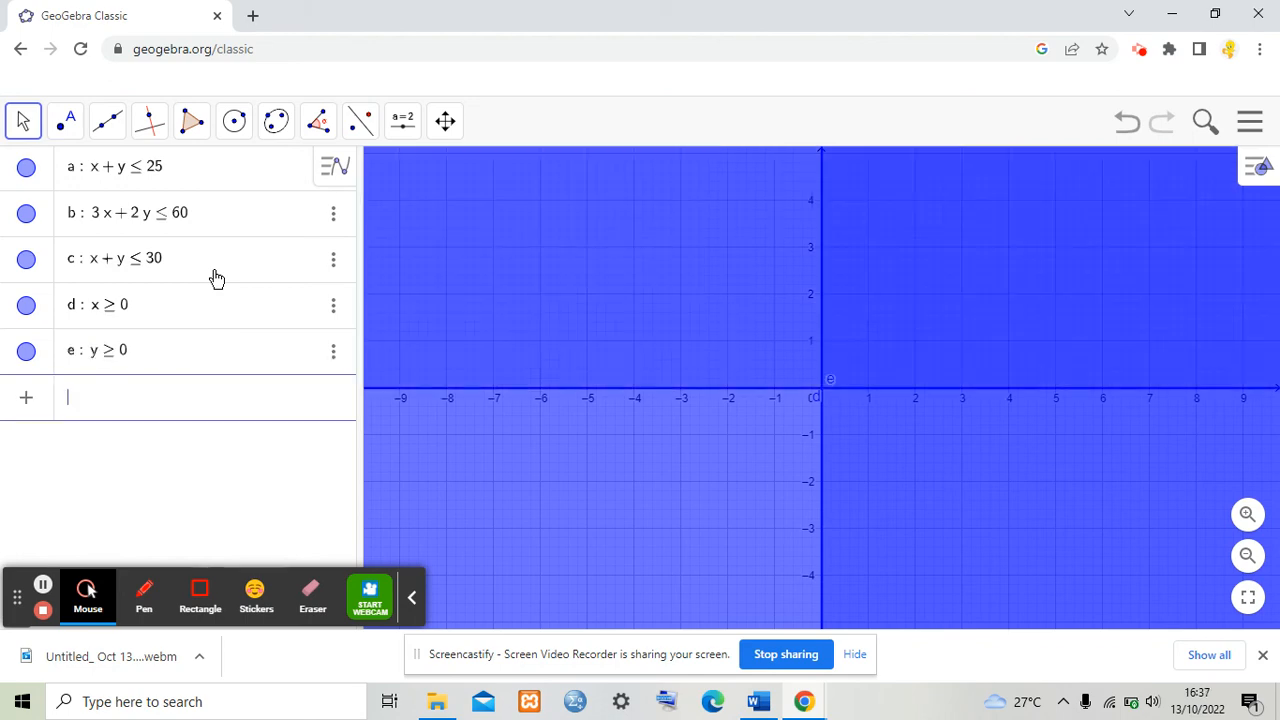
Step: Open the settings of constraint a and set its label to show Name & Value
click(340, 178)
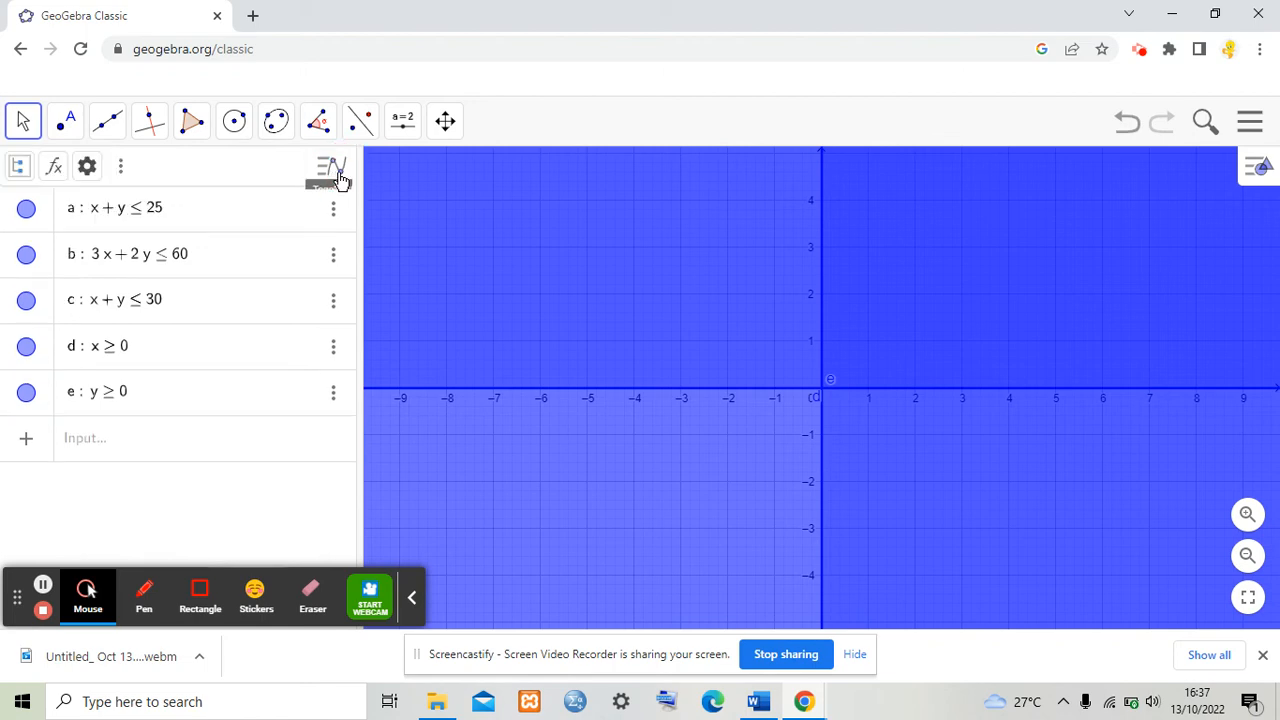
click(333, 212)
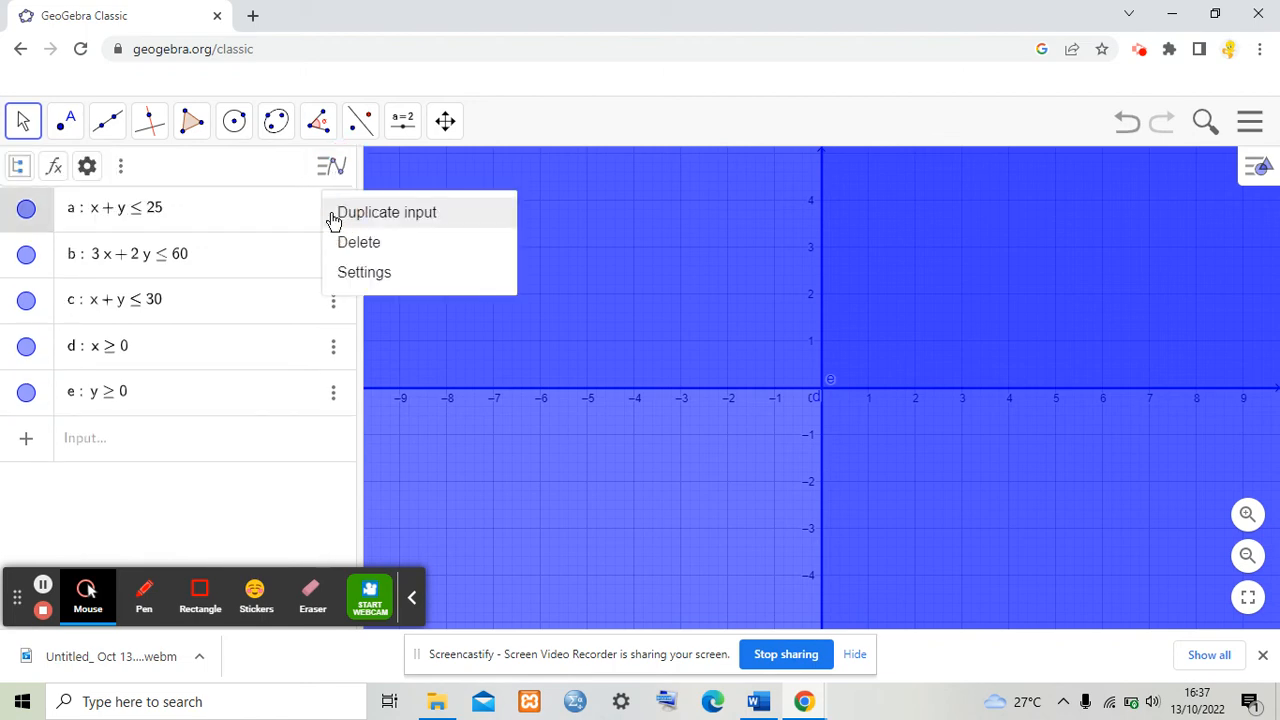
click(364, 273)
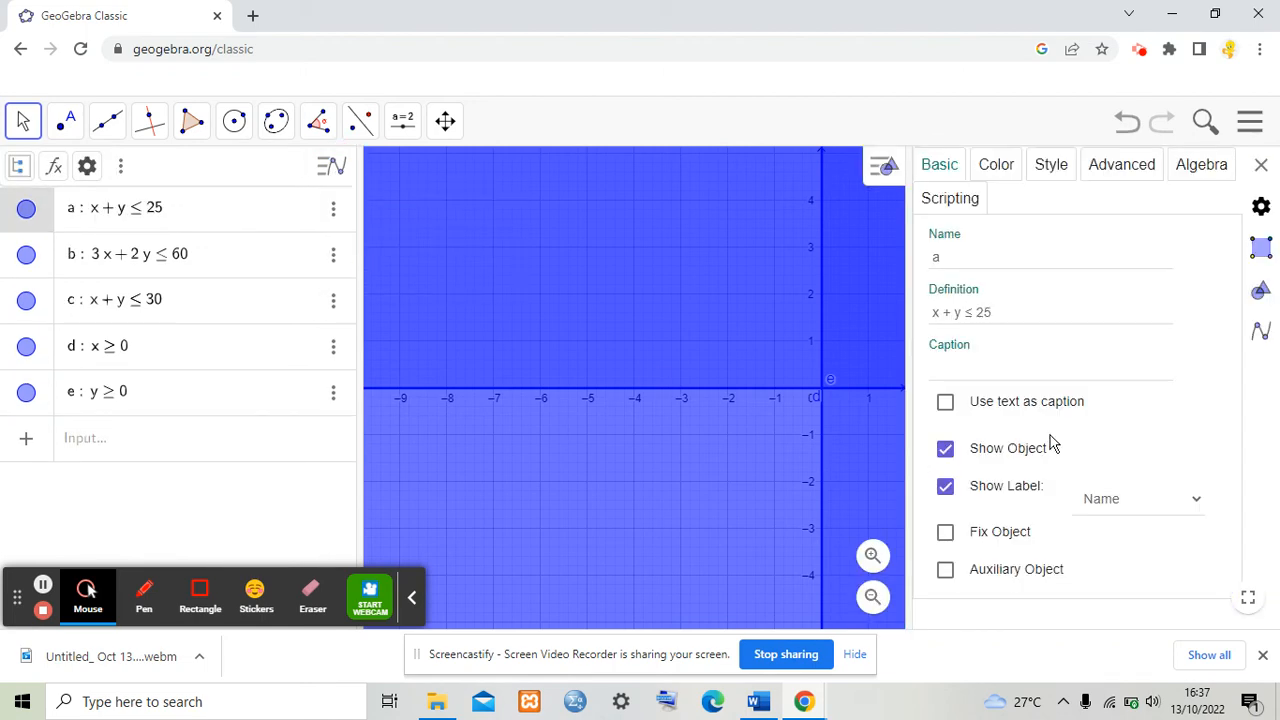
click(1113, 505)
click(1128, 543)
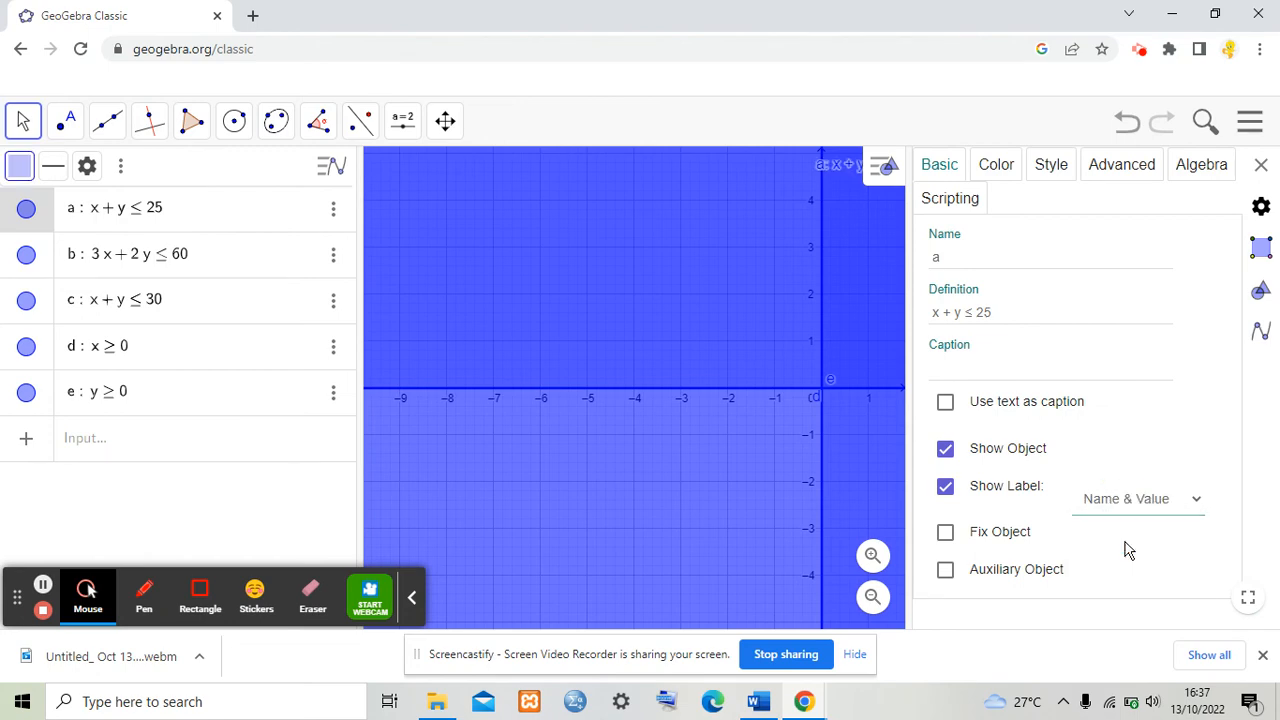
Step: Colour constraint a pink (#FF6699) and turn on its Inverse Filling
click(990, 170)
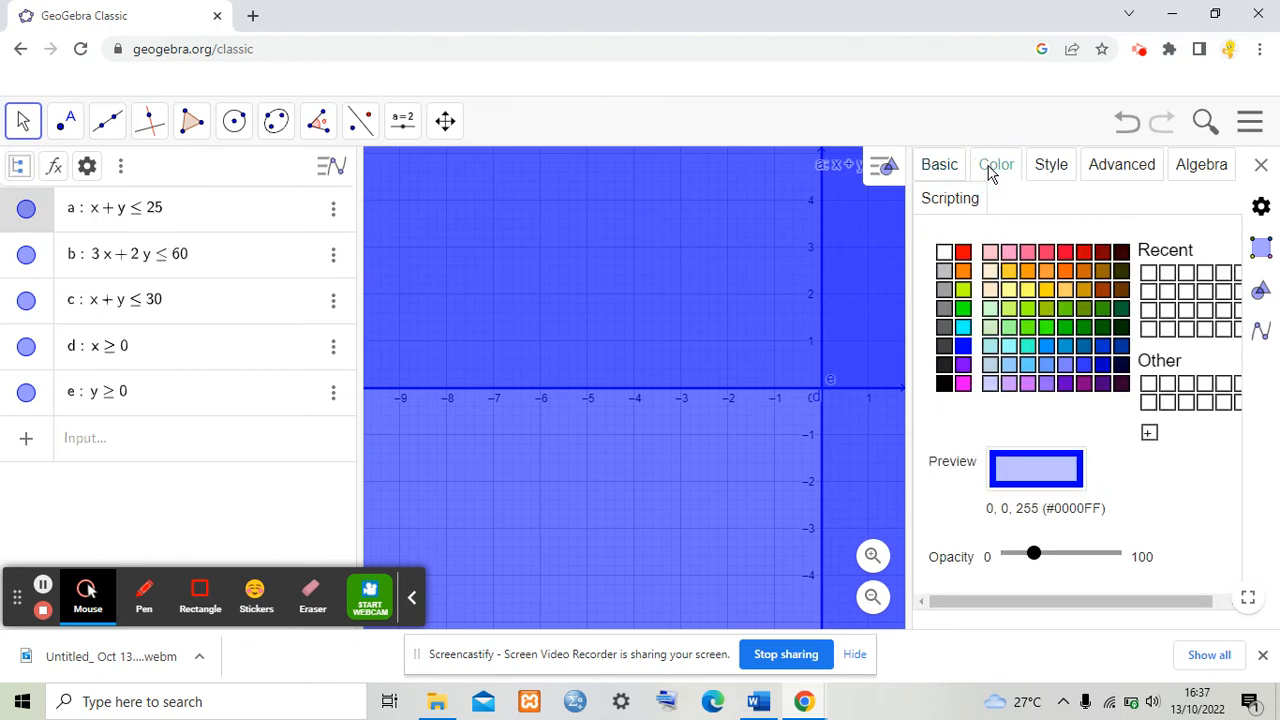
click(1027, 252)
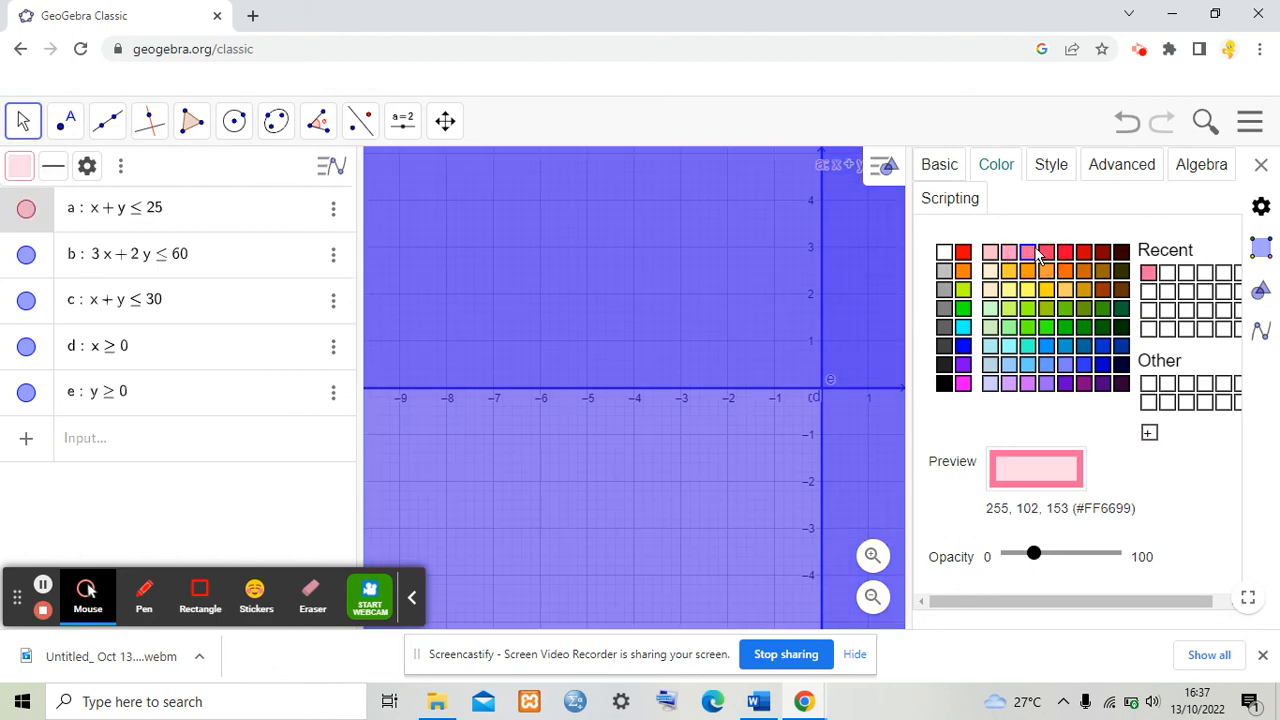
click(1052, 170)
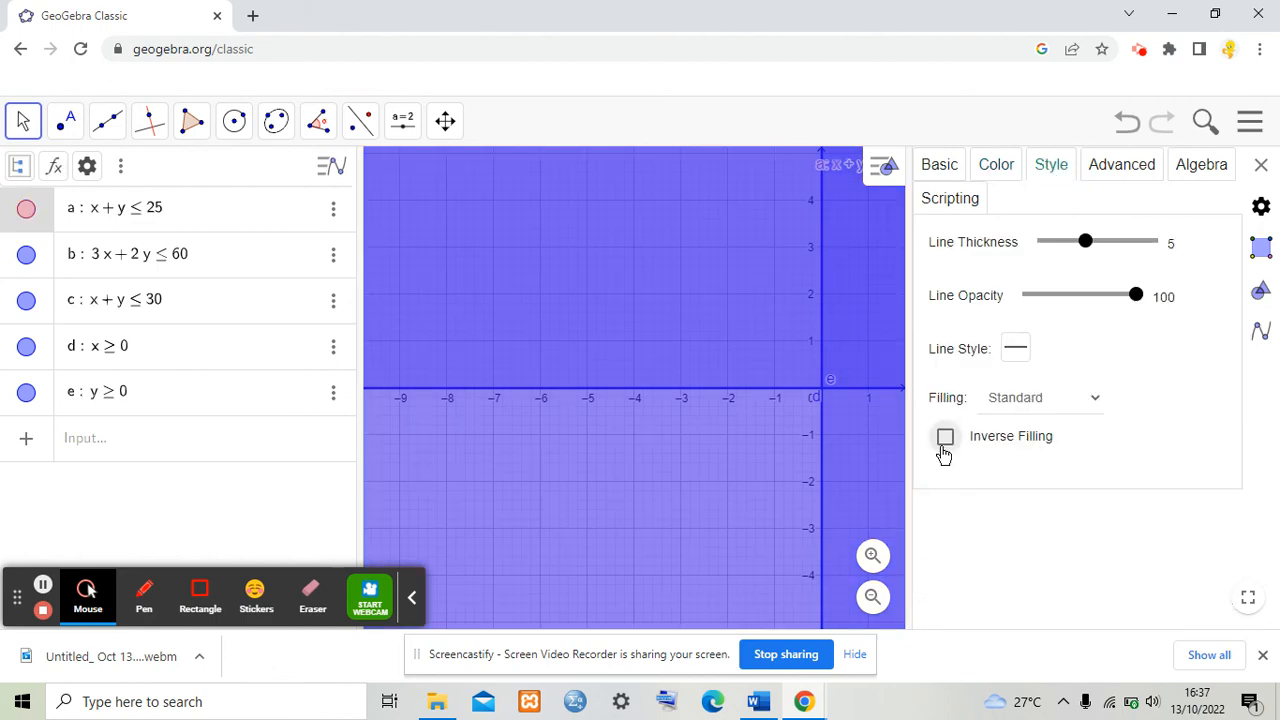
click(944, 442)
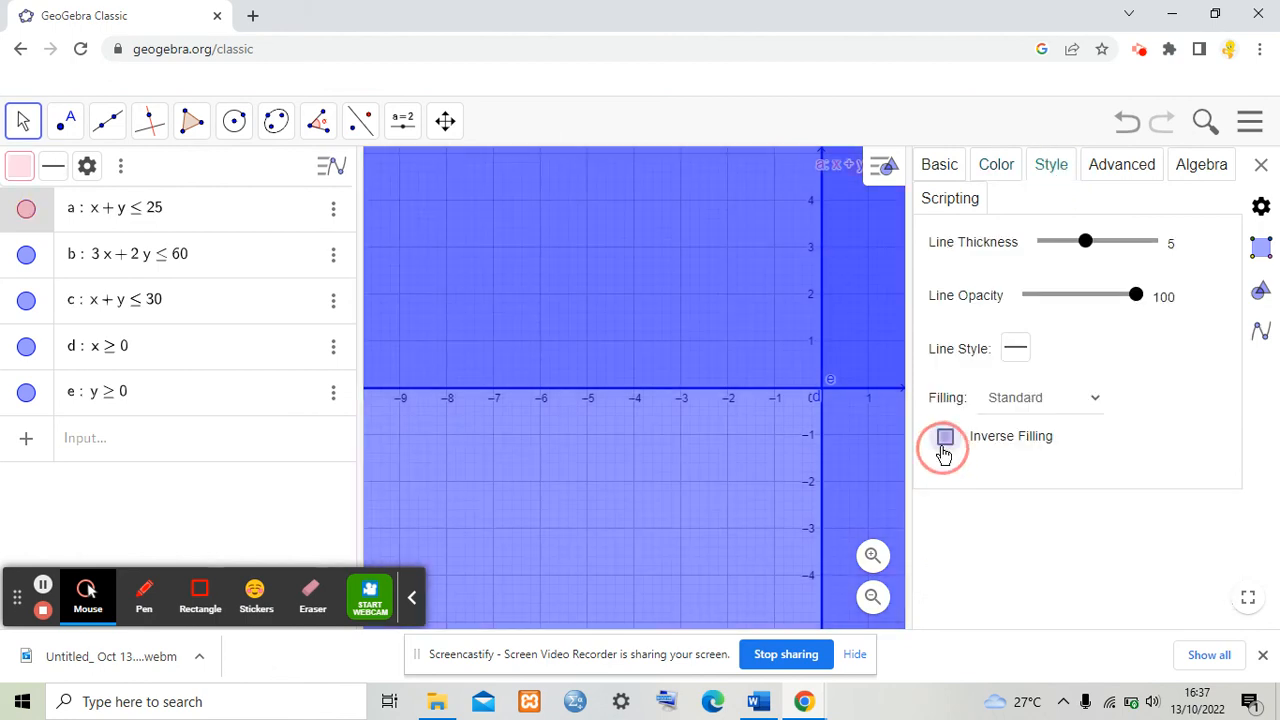
Step: Select constraint b, turn on its Inverse Filling and colour it orange (#FF9900)
click(334, 258)
click(945, 440)
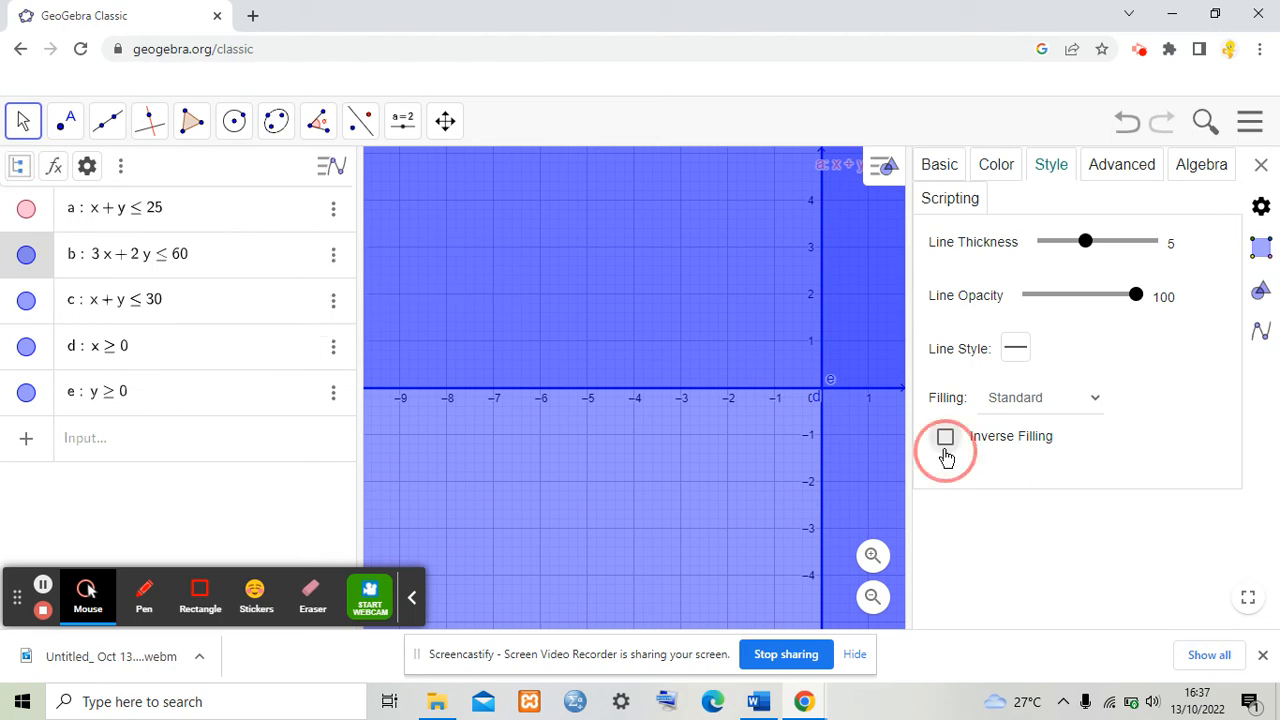
click(1005, 160)
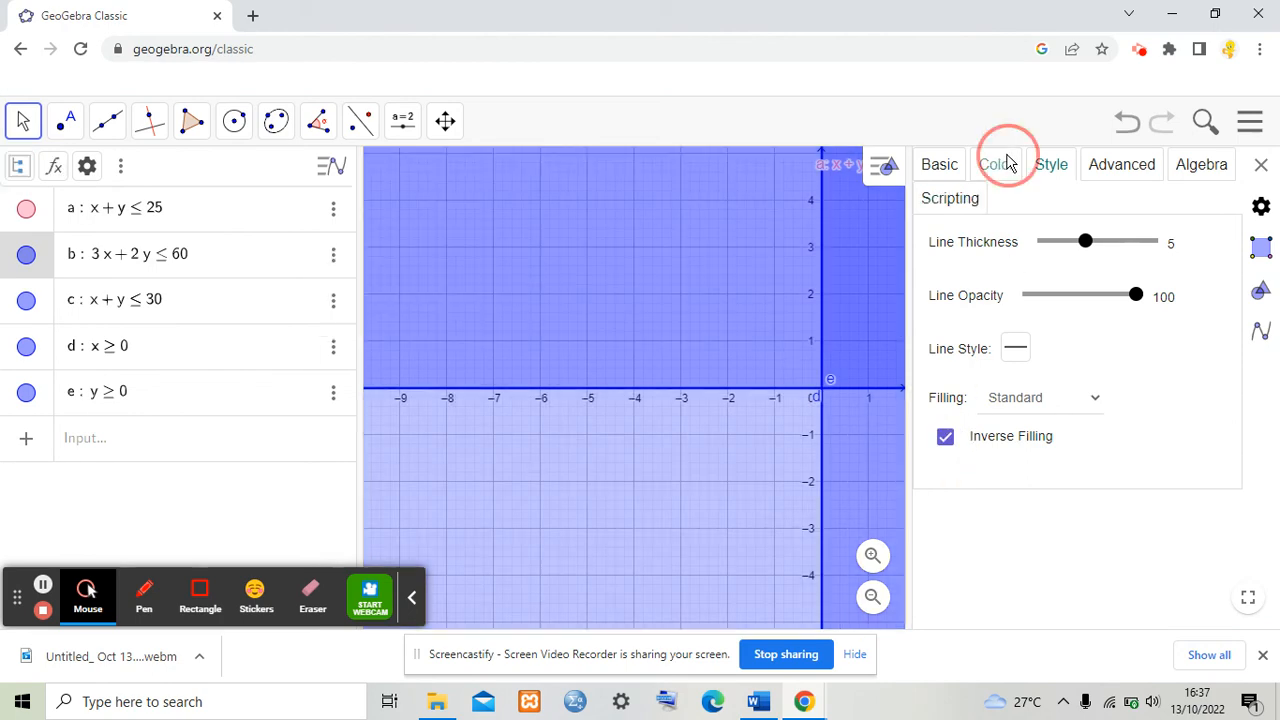
click(1027, 271)
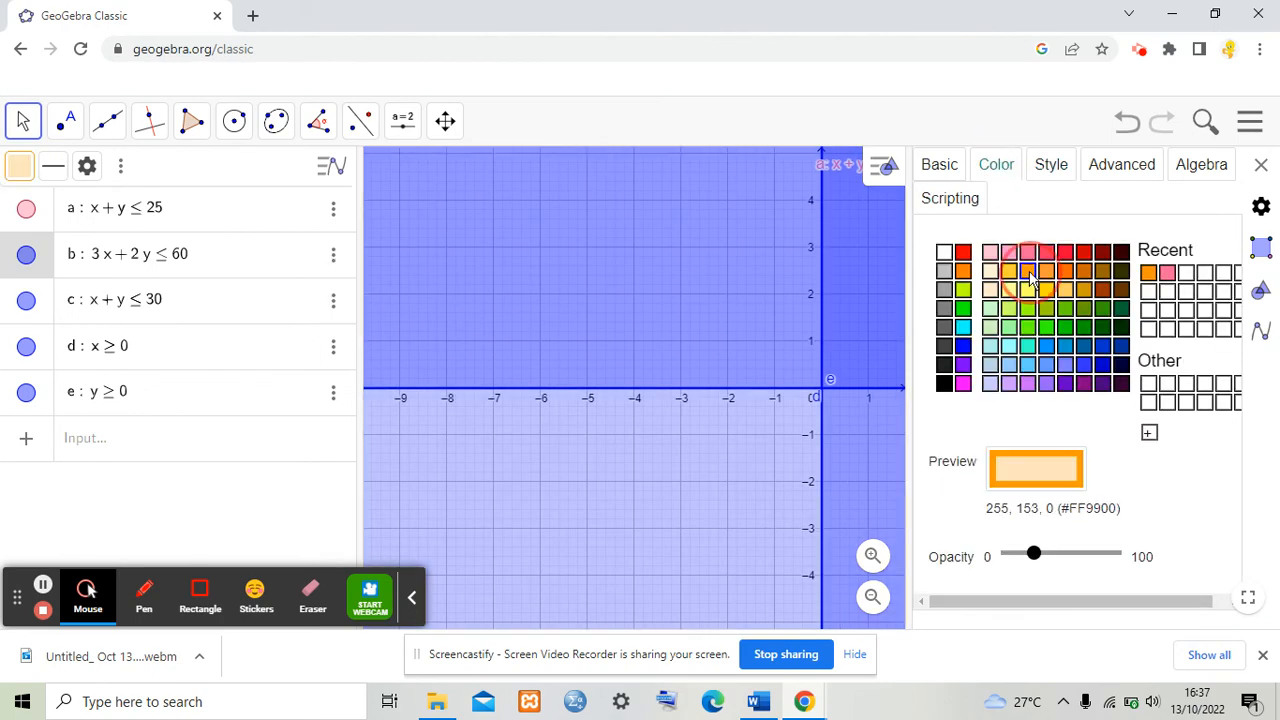
Step: Set constraint b's label to show Name & Value
click(939, 166)
click(1095, 500)
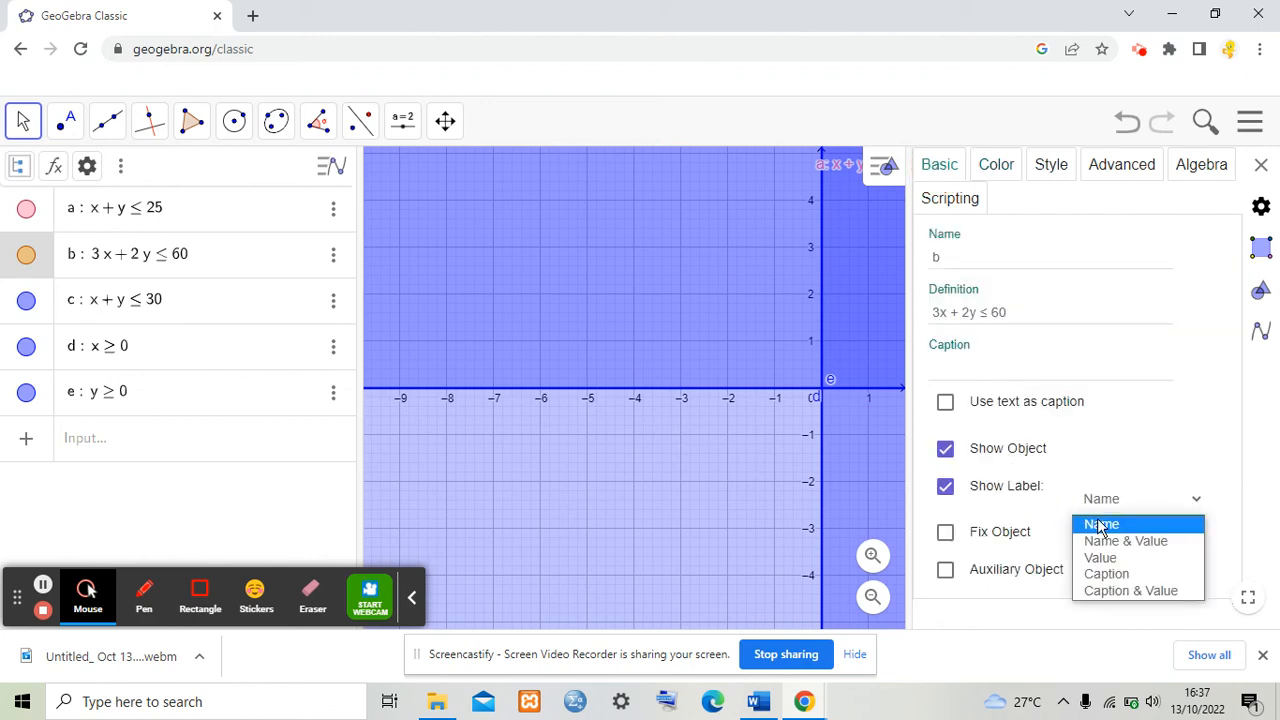
click(1110, 541)
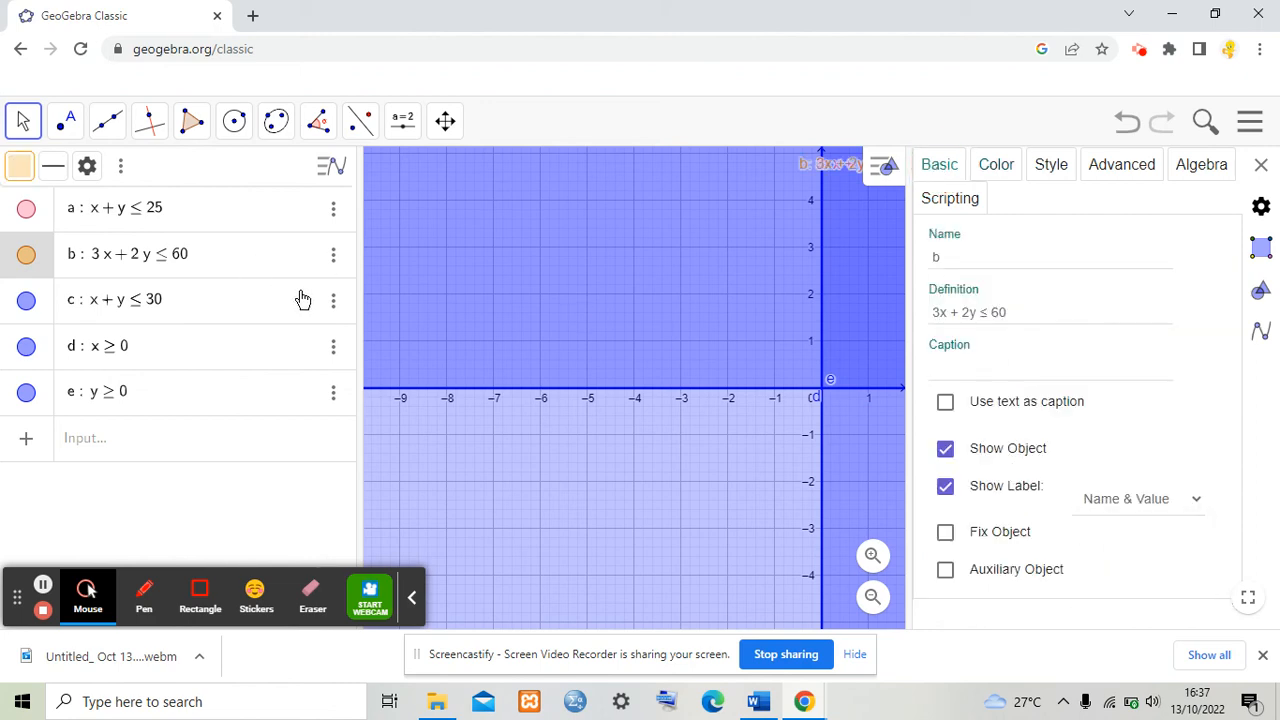
Step: Open the settings of constraint c and set its label to show Name & Value
click(331, 300)
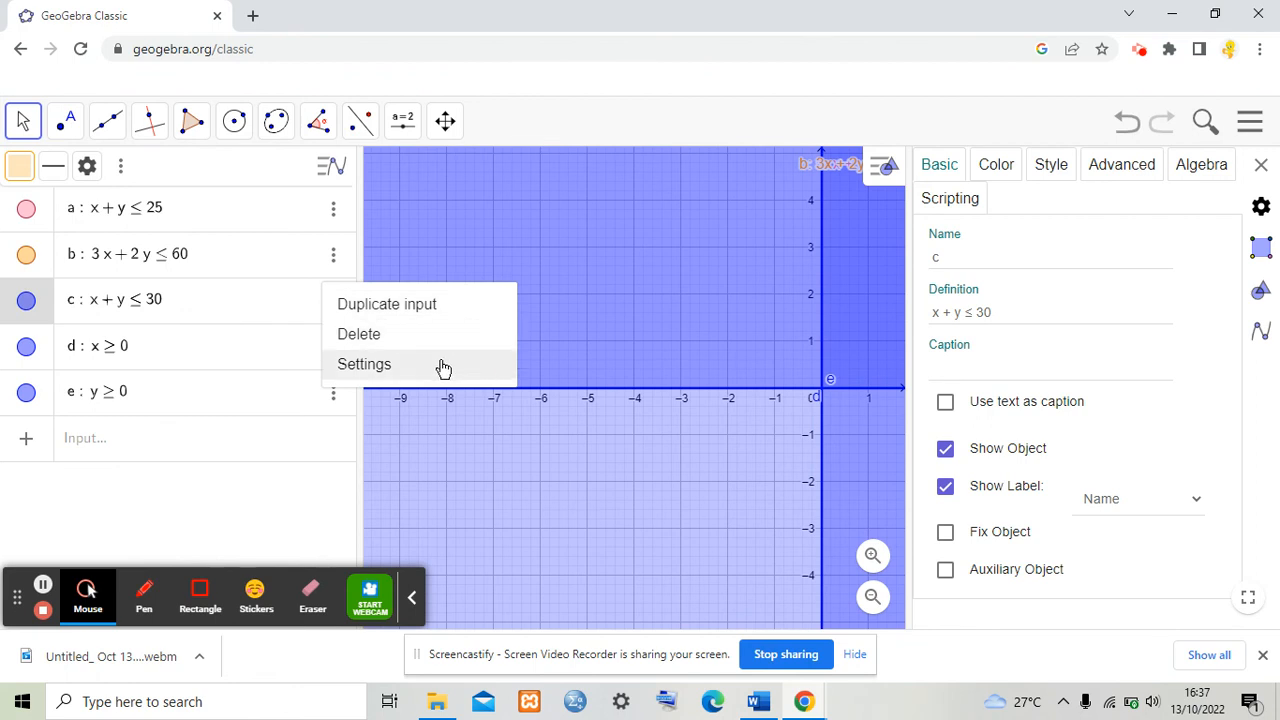
click(441, 366)
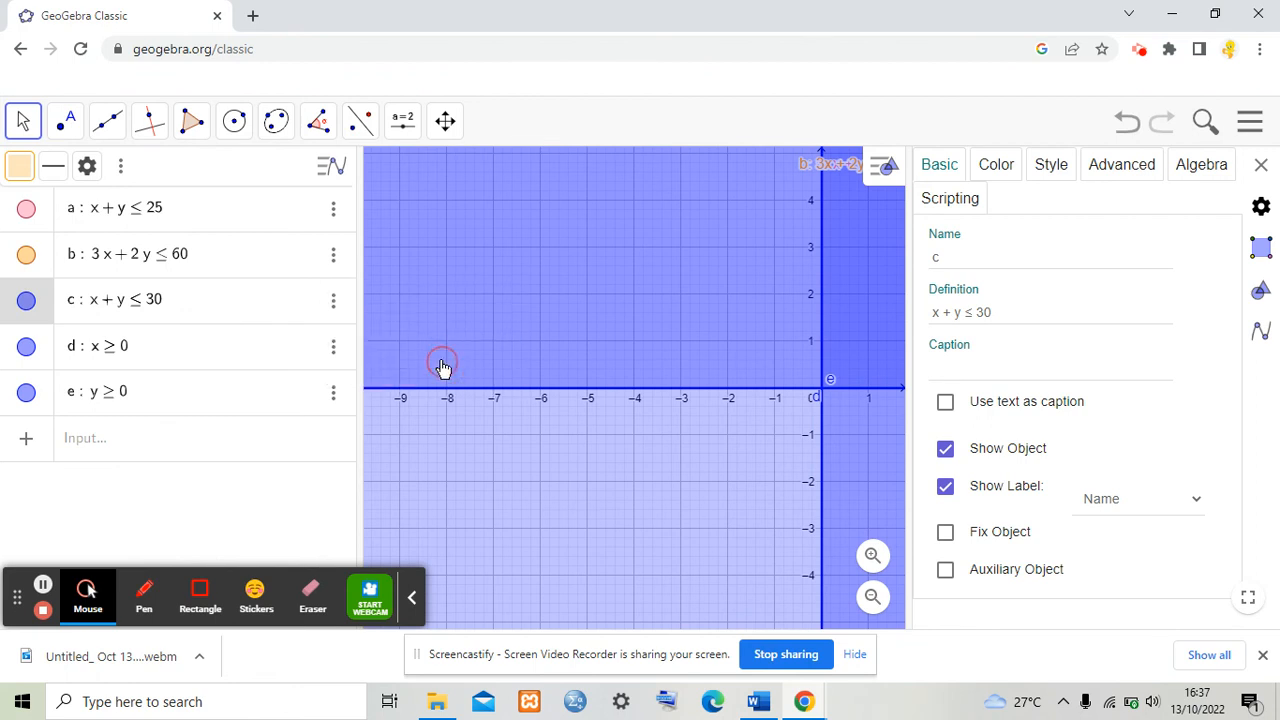
click(1102, 498)
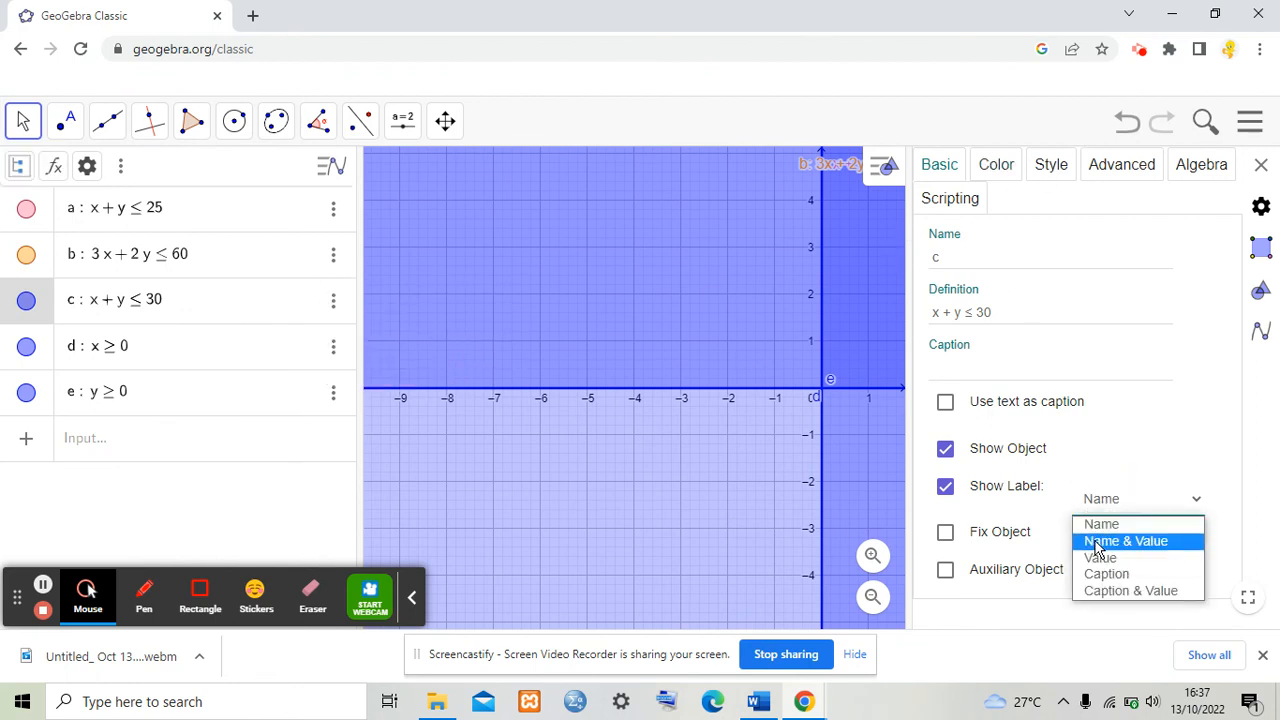
click(1097, 542)
Step: Colour constraint c light blue (#66CCFF) and turn on its Inverse Filling
click(1014, 175)
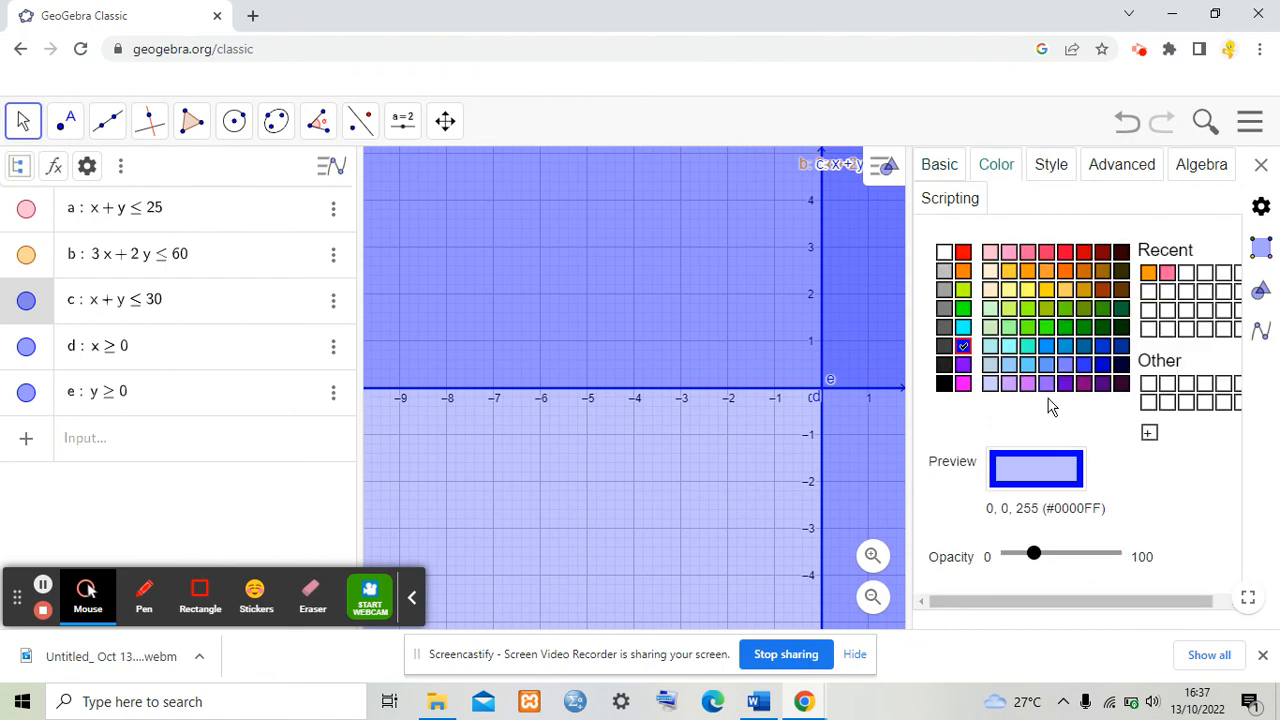
click(1027, 367)
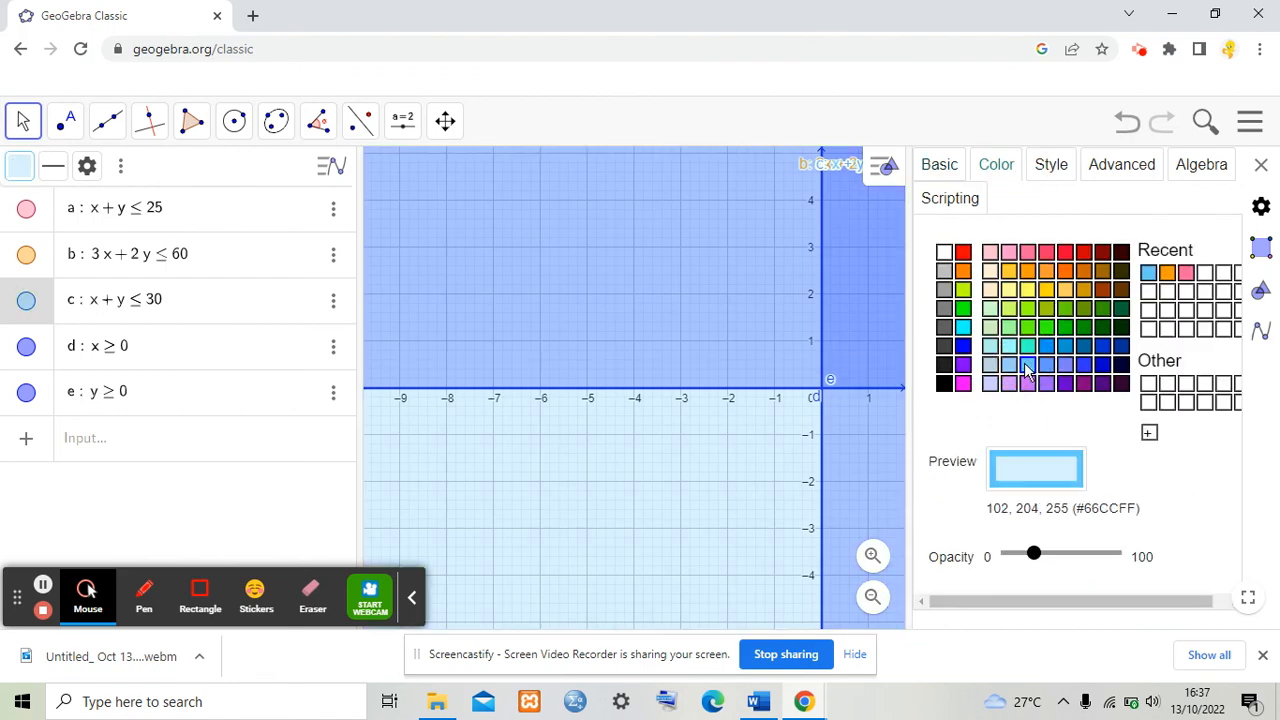
click(1050, 162)
click(948, 438)
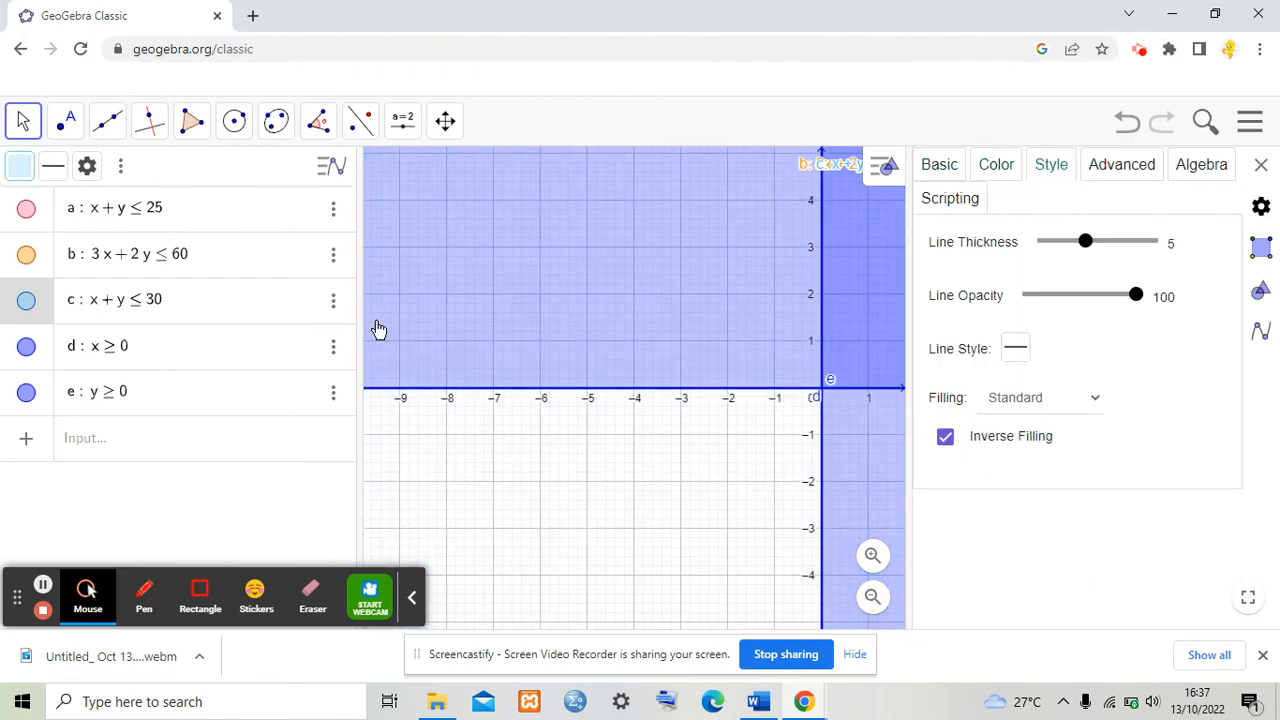
Step: Select constraint d, turn on its Inverse Filling and colour it green
click(334, 347)
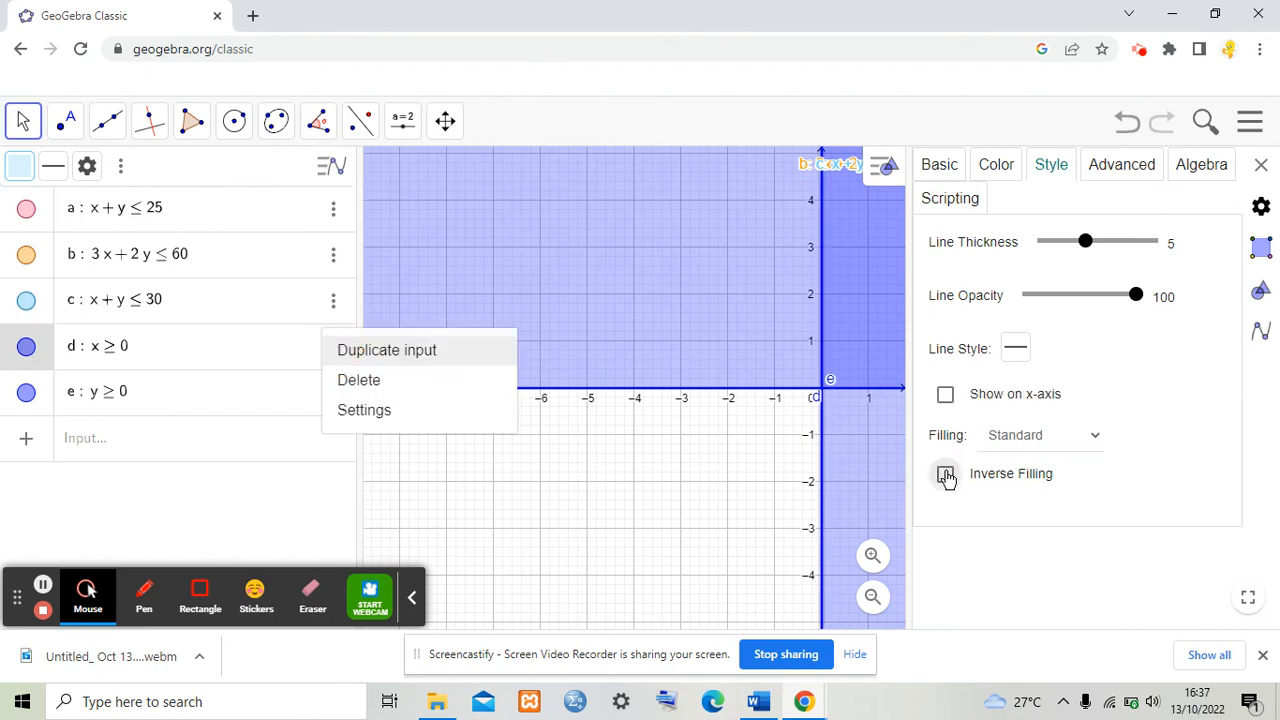
click(945, 473)
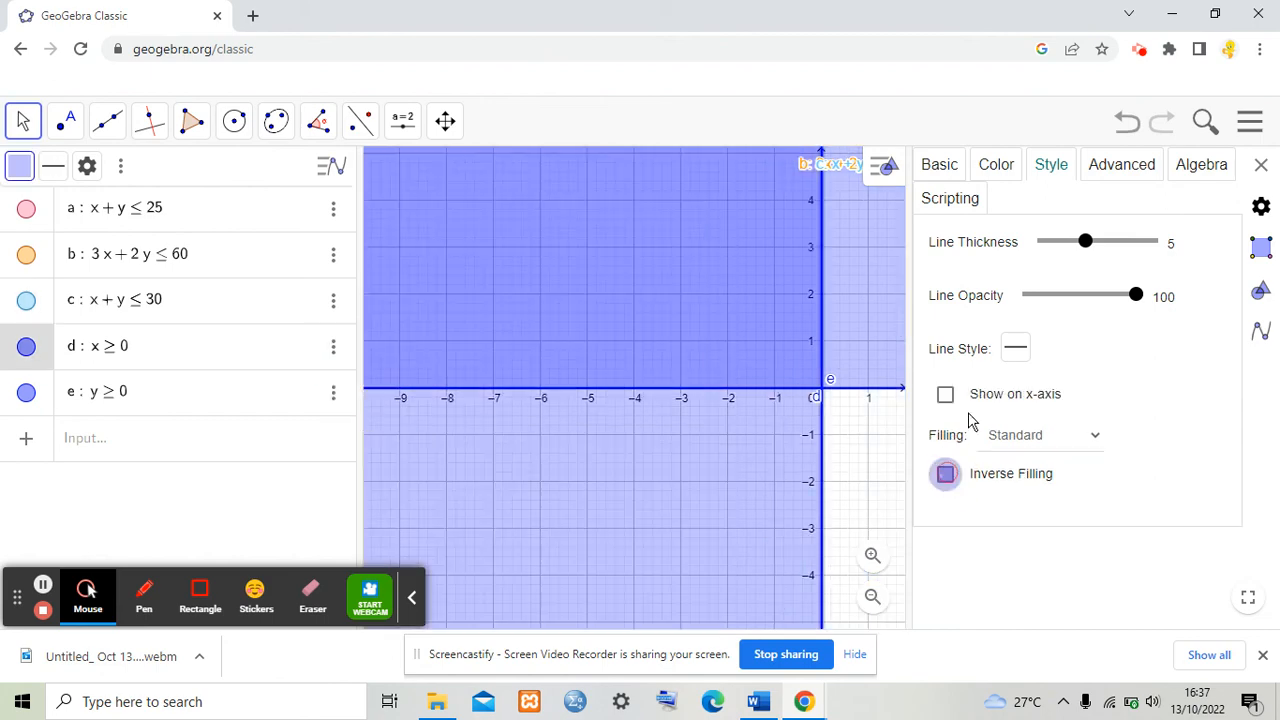
click(996, 167)
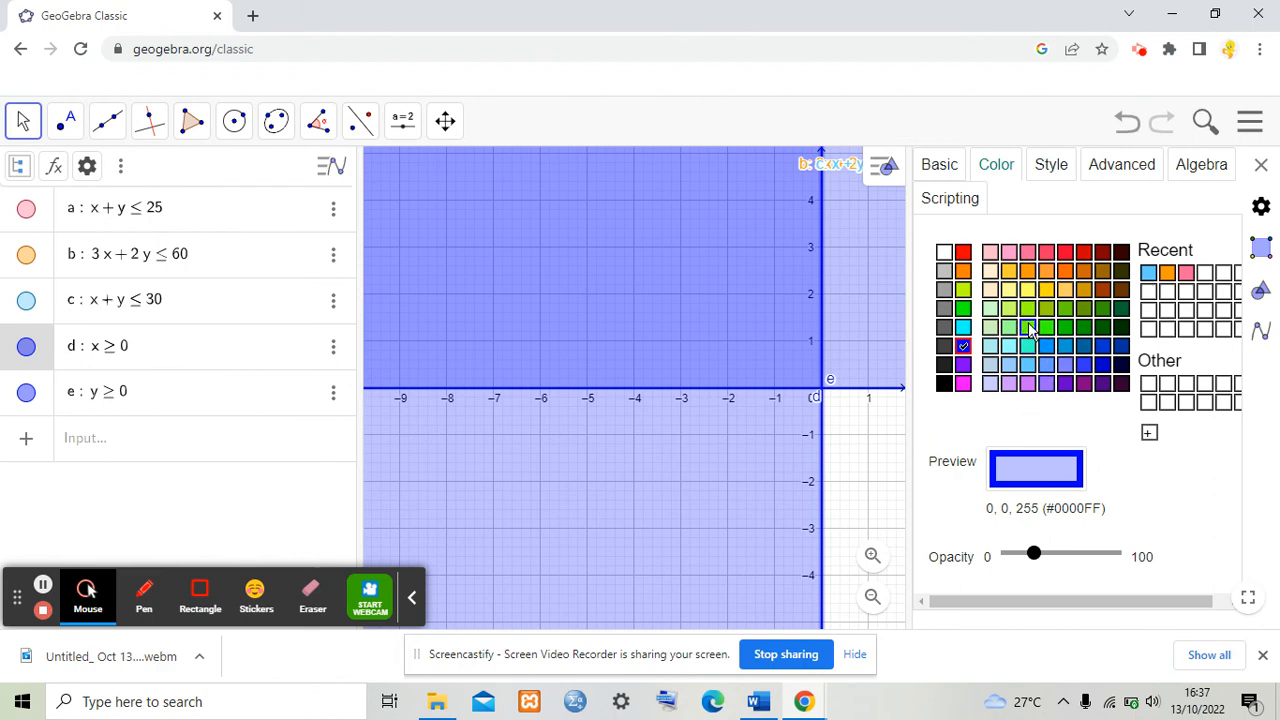
click(1046, 309)
Step: Set constraint d's label to show Name & Value
click(940, 167)
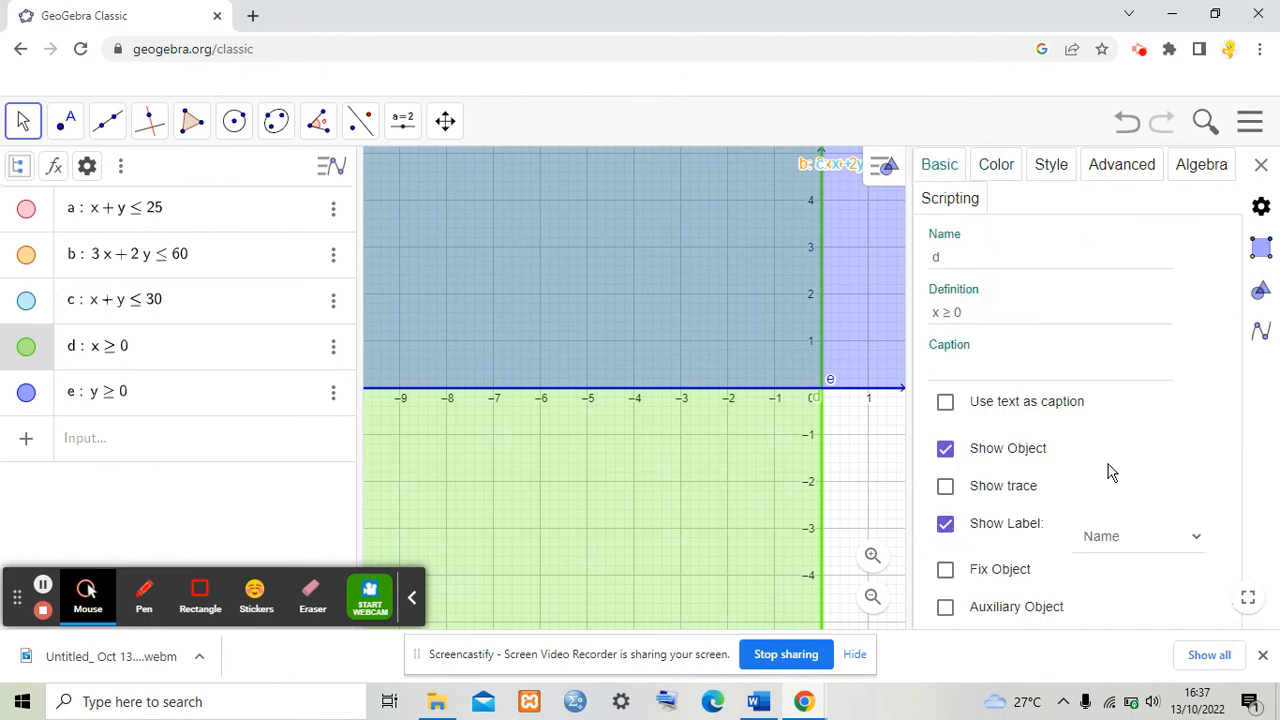
click(1123, 545)
click(1137, 585)
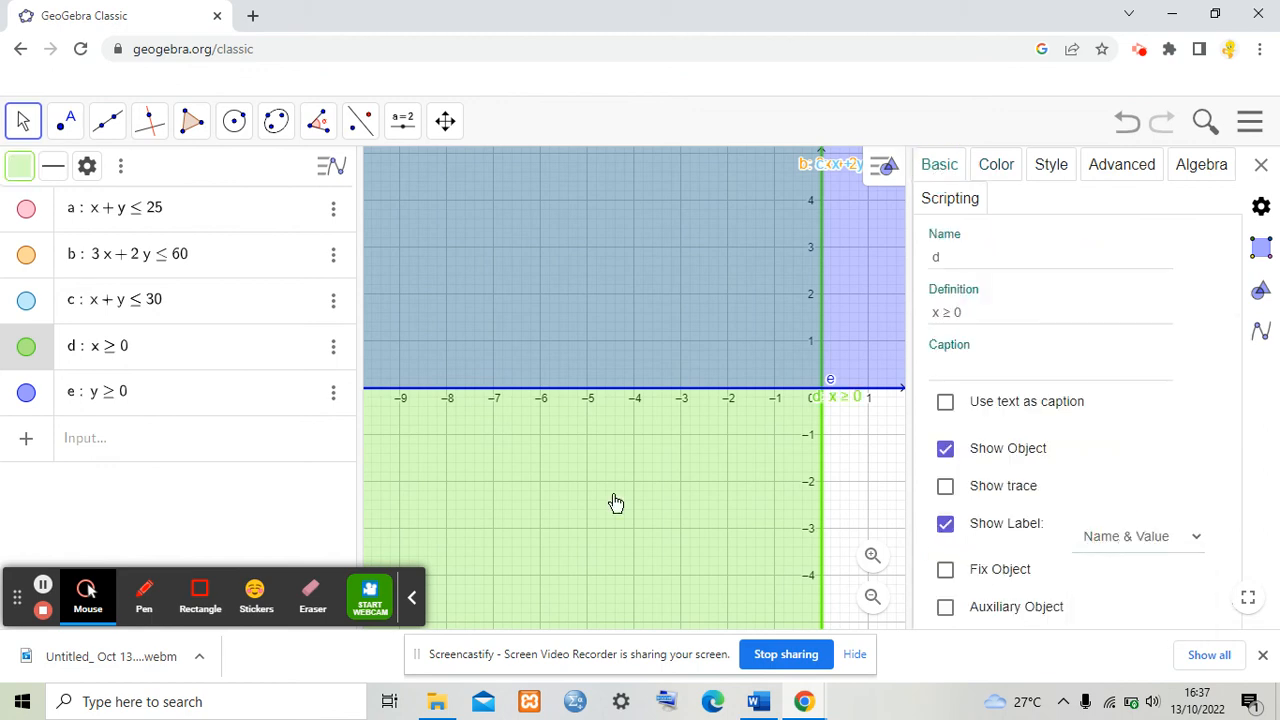
Step: Open the settings of constraint e and set its label to show Name & Value
click(331, 390)
click(333, 391)
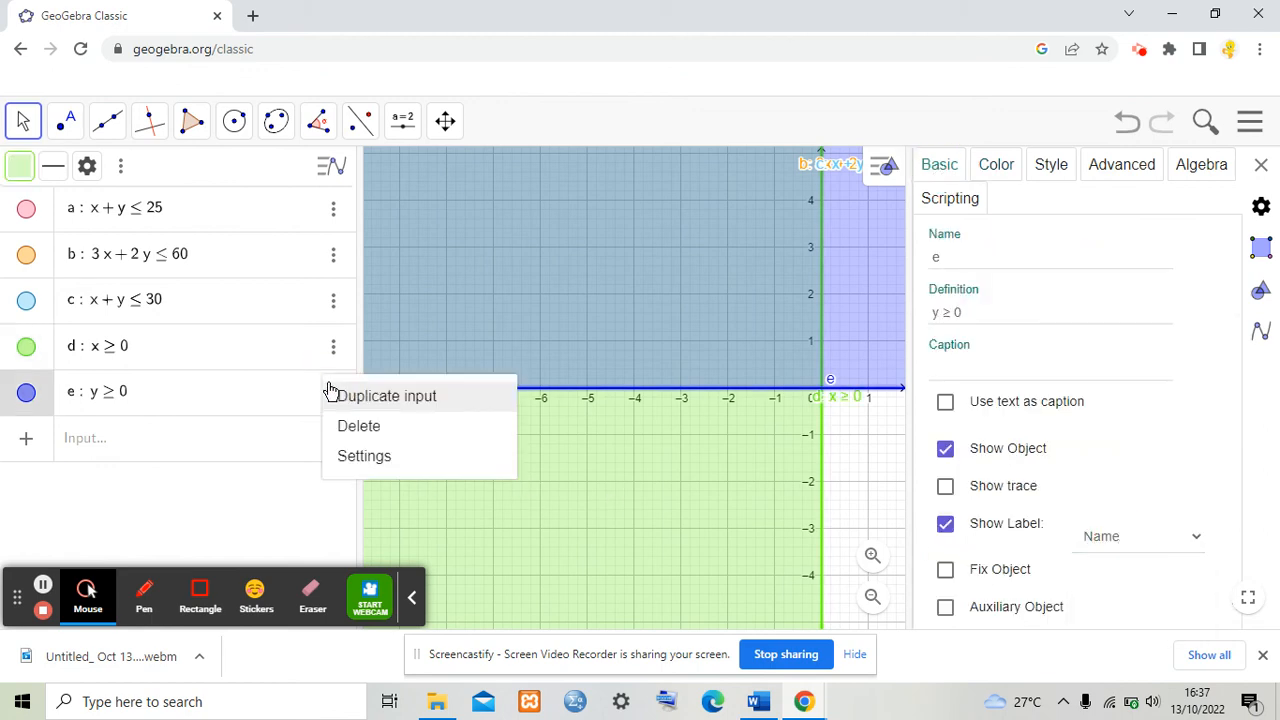
click(393, 457)
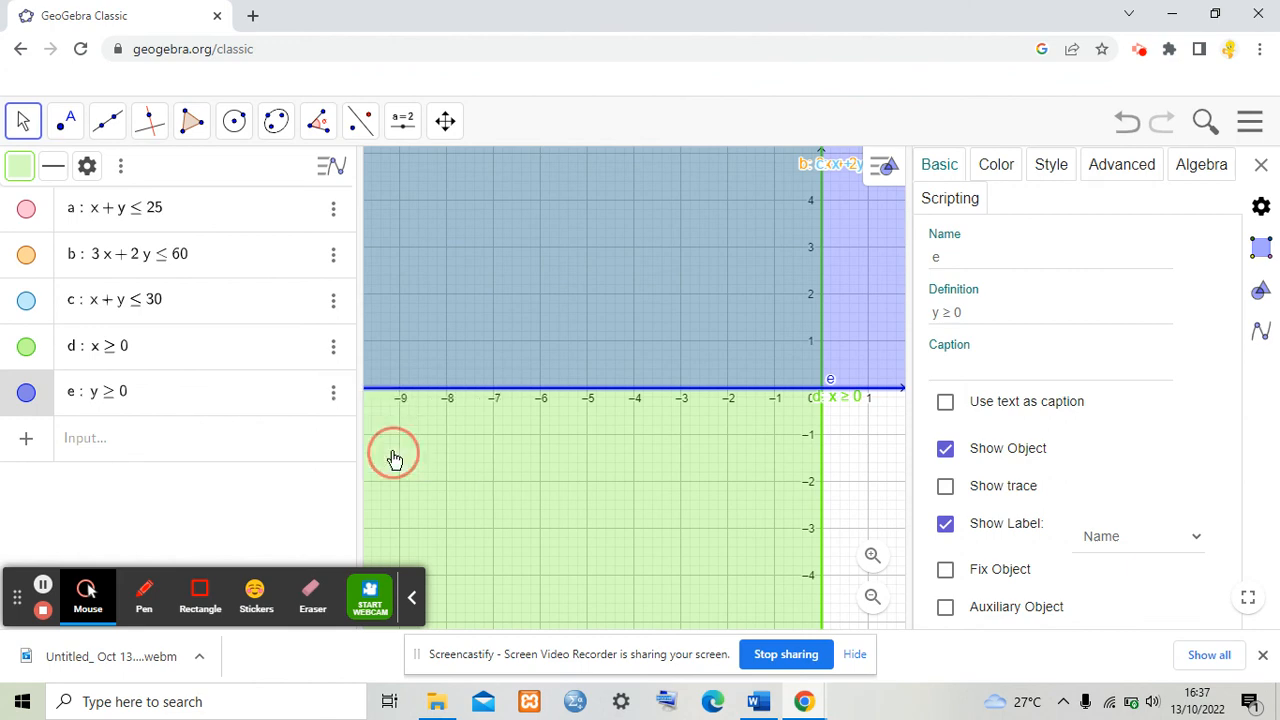
click(1120, 537)
click(1135, 579)
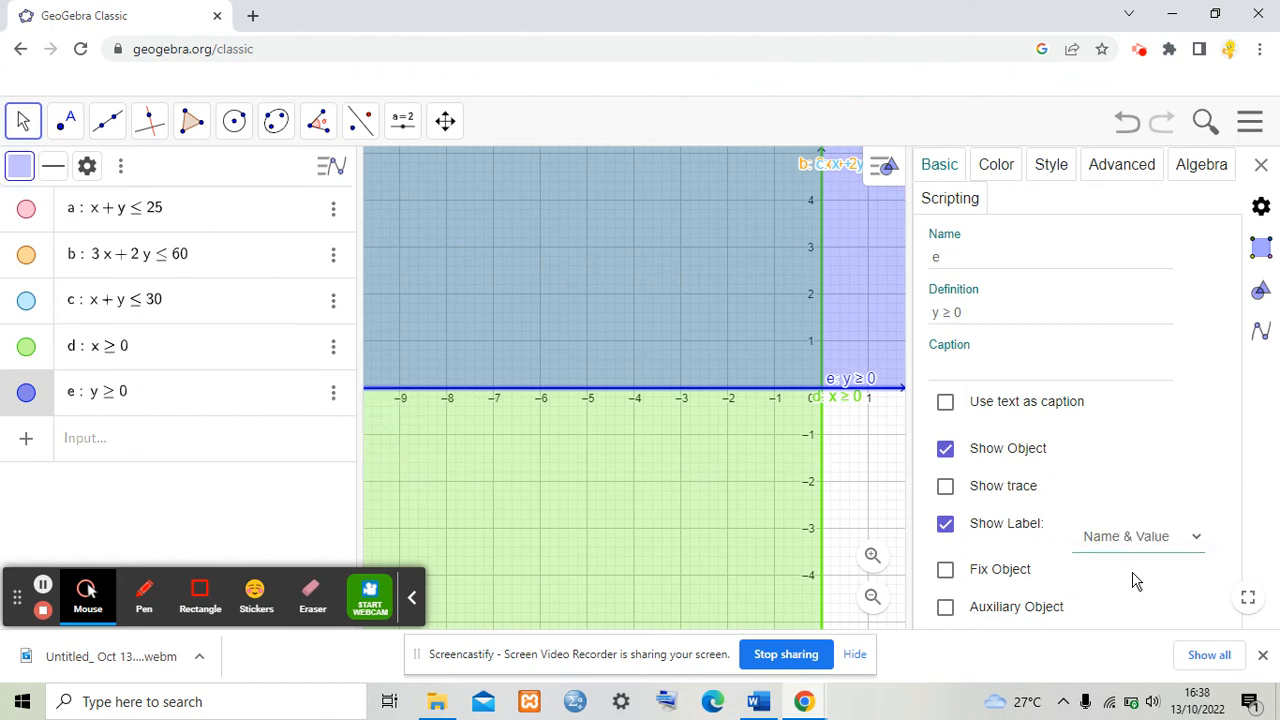
Step: Colour constraint e brown, turn on its Inverse Filling, and close the settings panel
click(1010, 170)
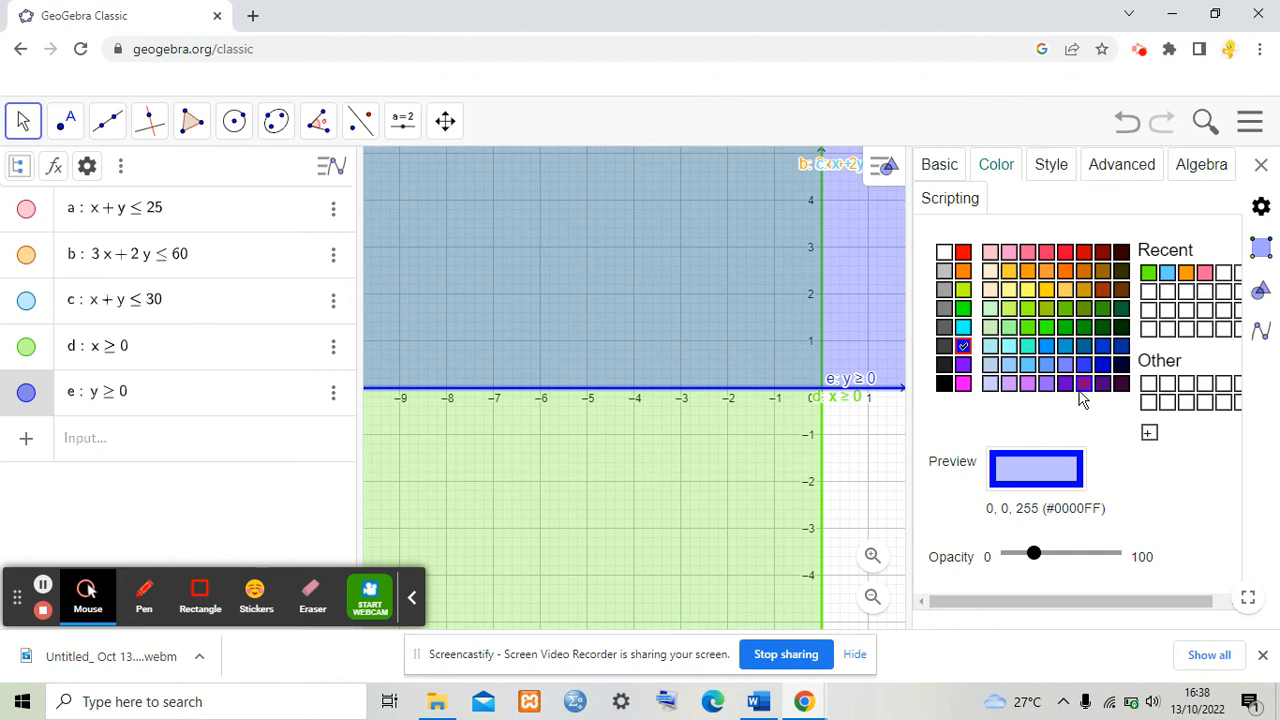
click(1102, 271)
click(1062, 178)
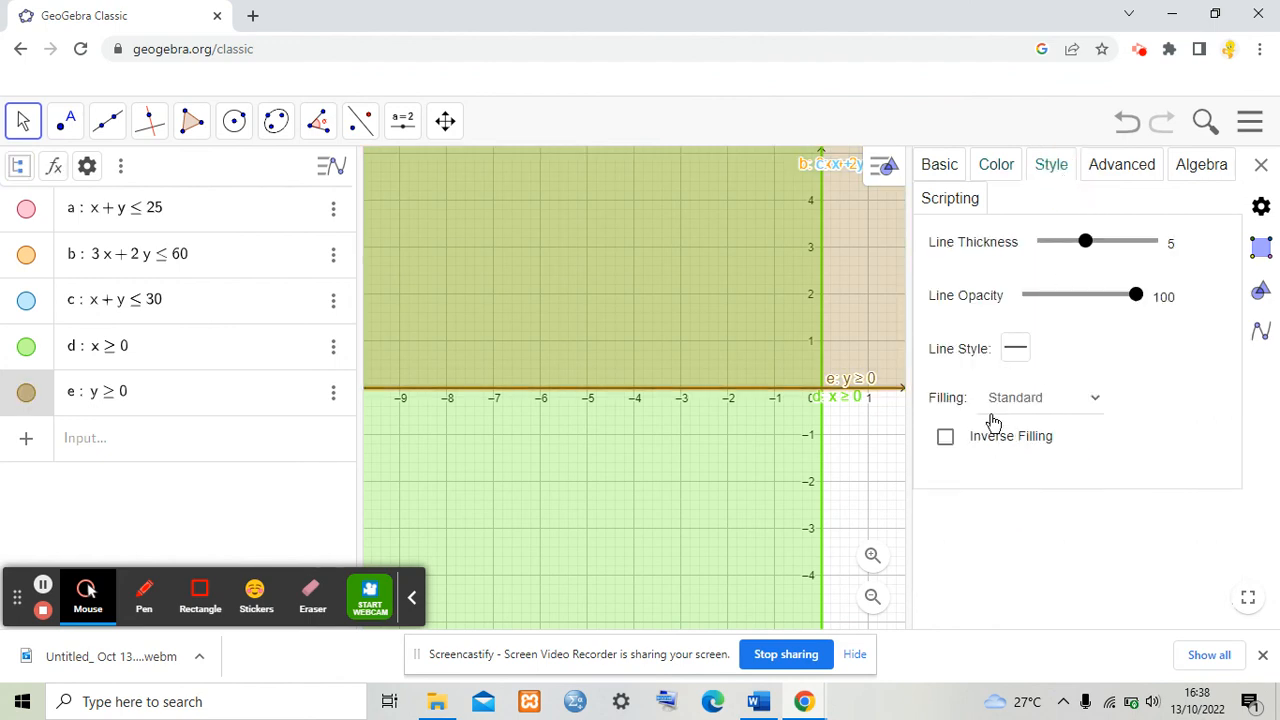
click(945, 440)
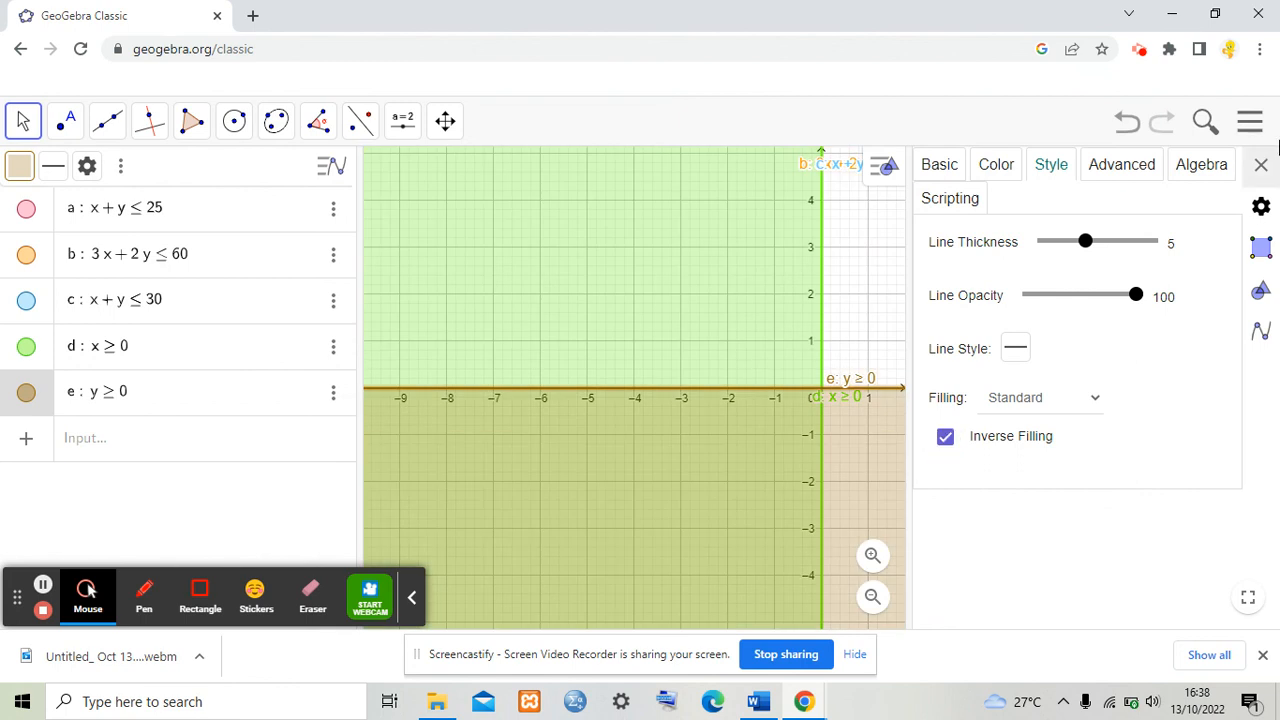
click(1261, 164)
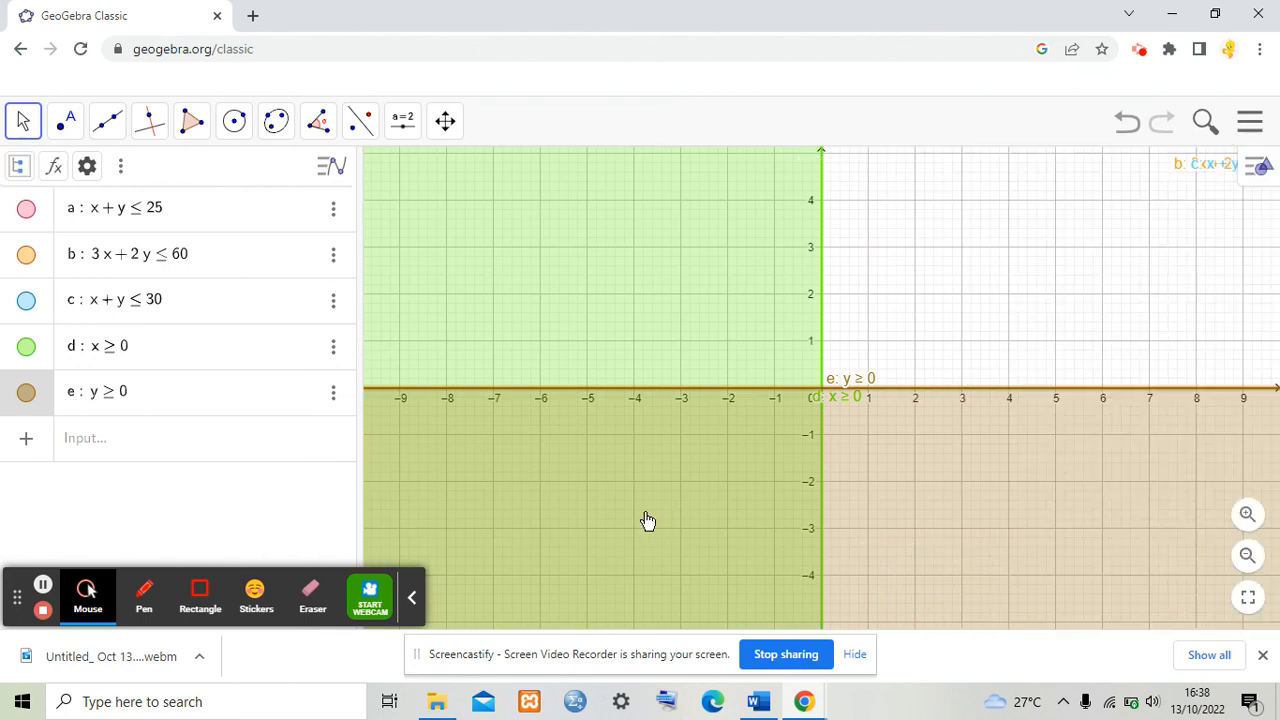
Step: Move the labels of constraints b and a apart so they no longer overlap near the y-axis
scroll(605, 530, down, 10)
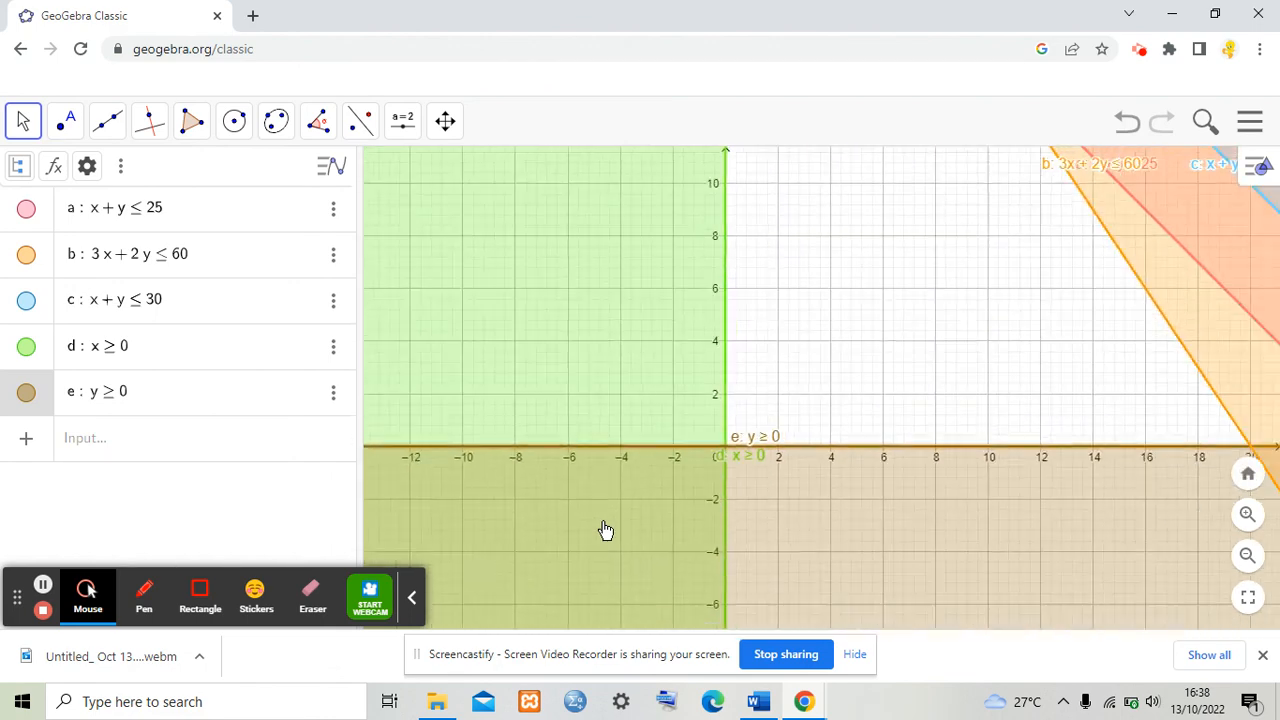
scroll(605, 530, down, 2)
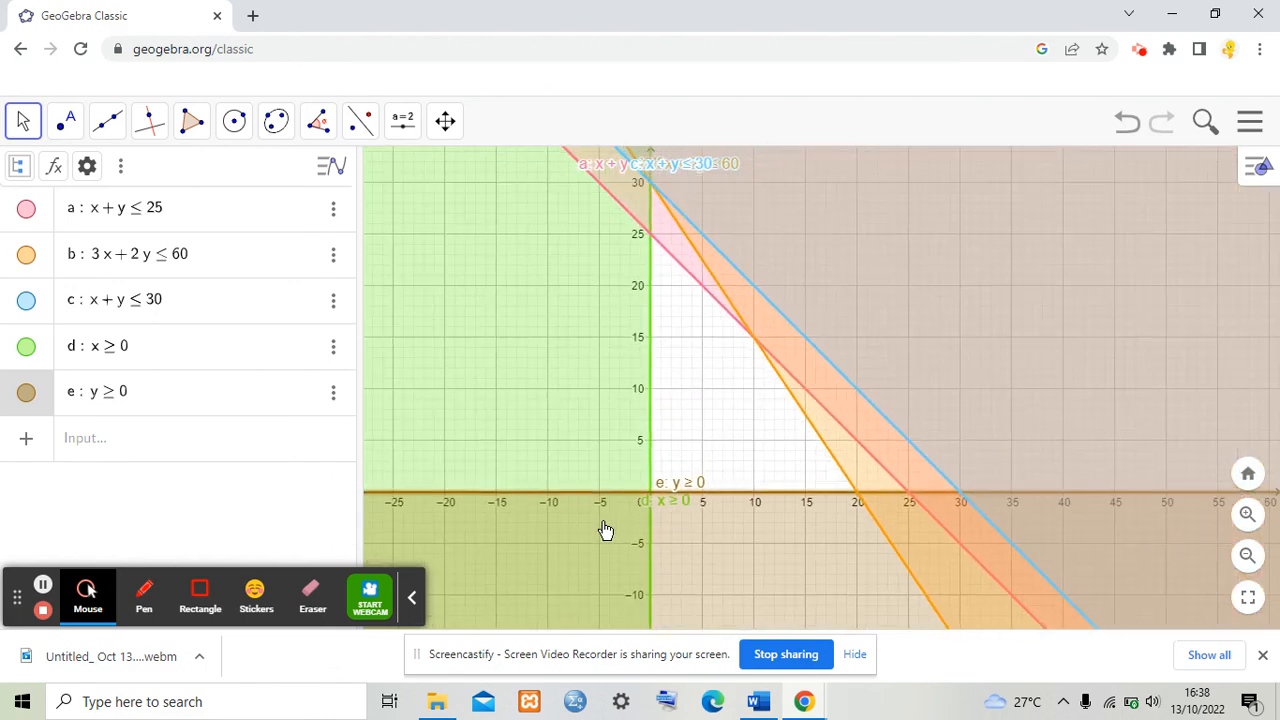
scroll(605, 530, down, 1)
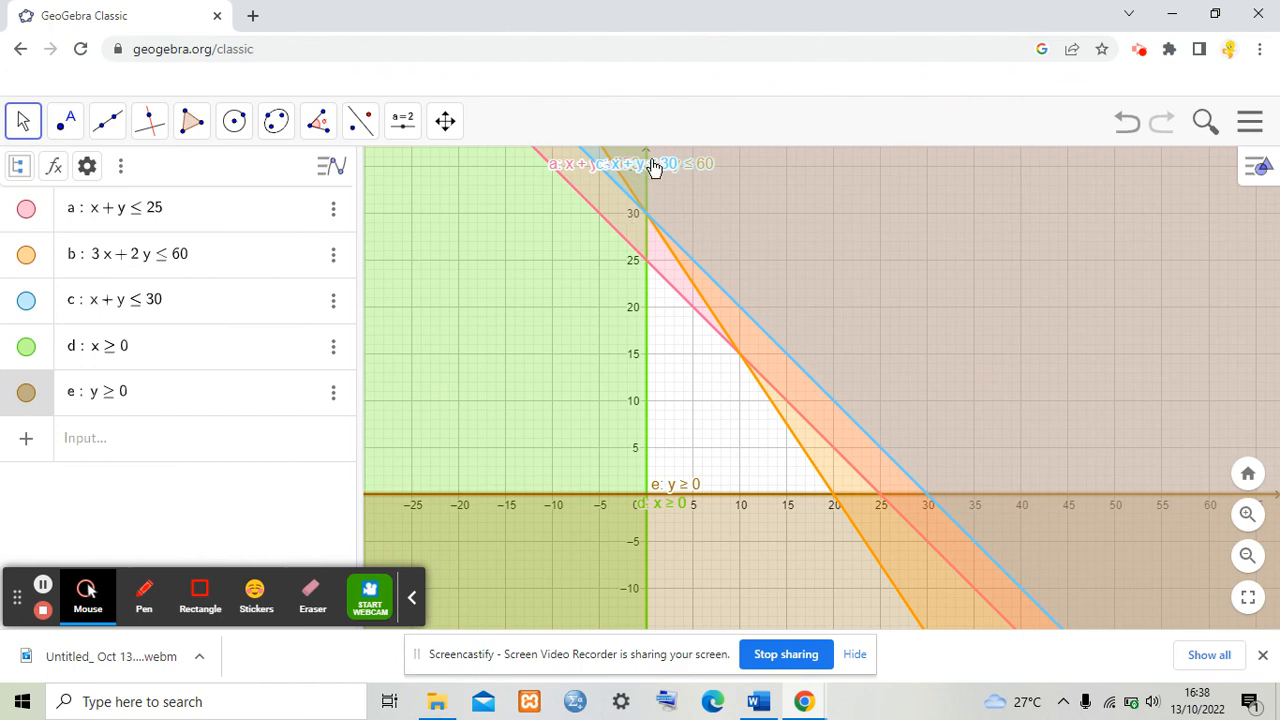
drag(651, 166, 729, 244)
drag(646, 163, 686, 174)
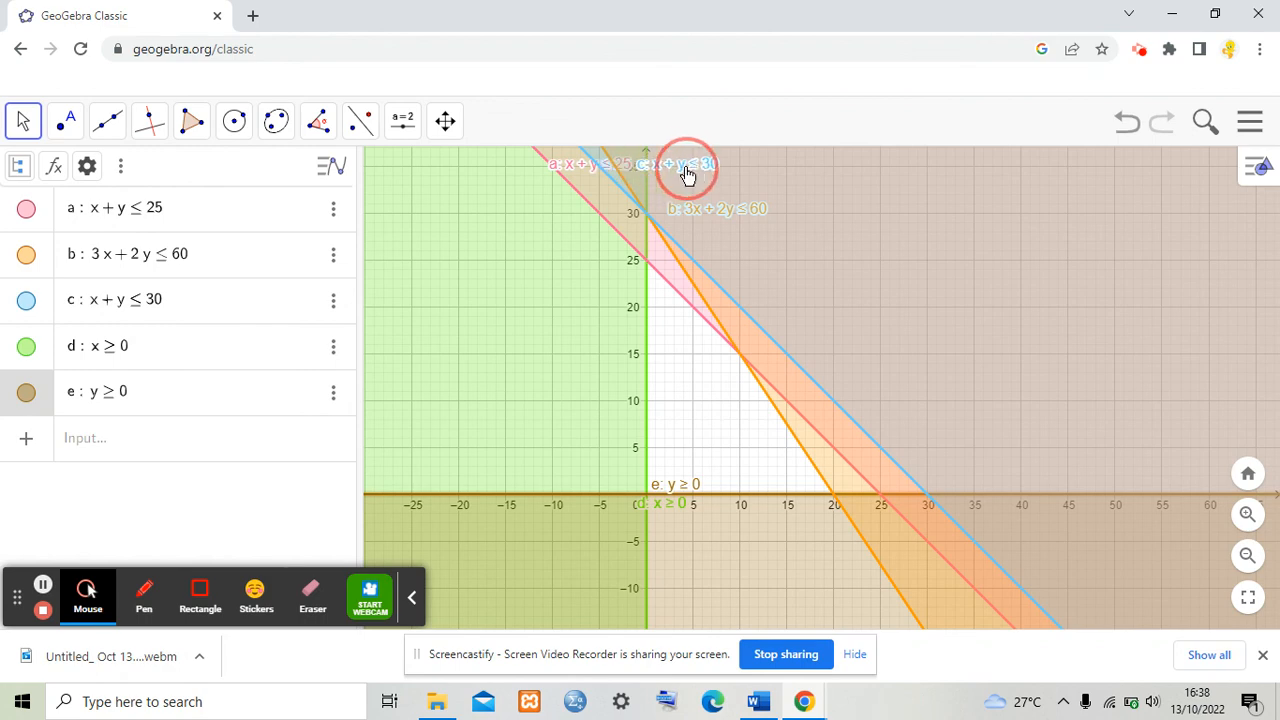
drag(580, 168, 495, 283)
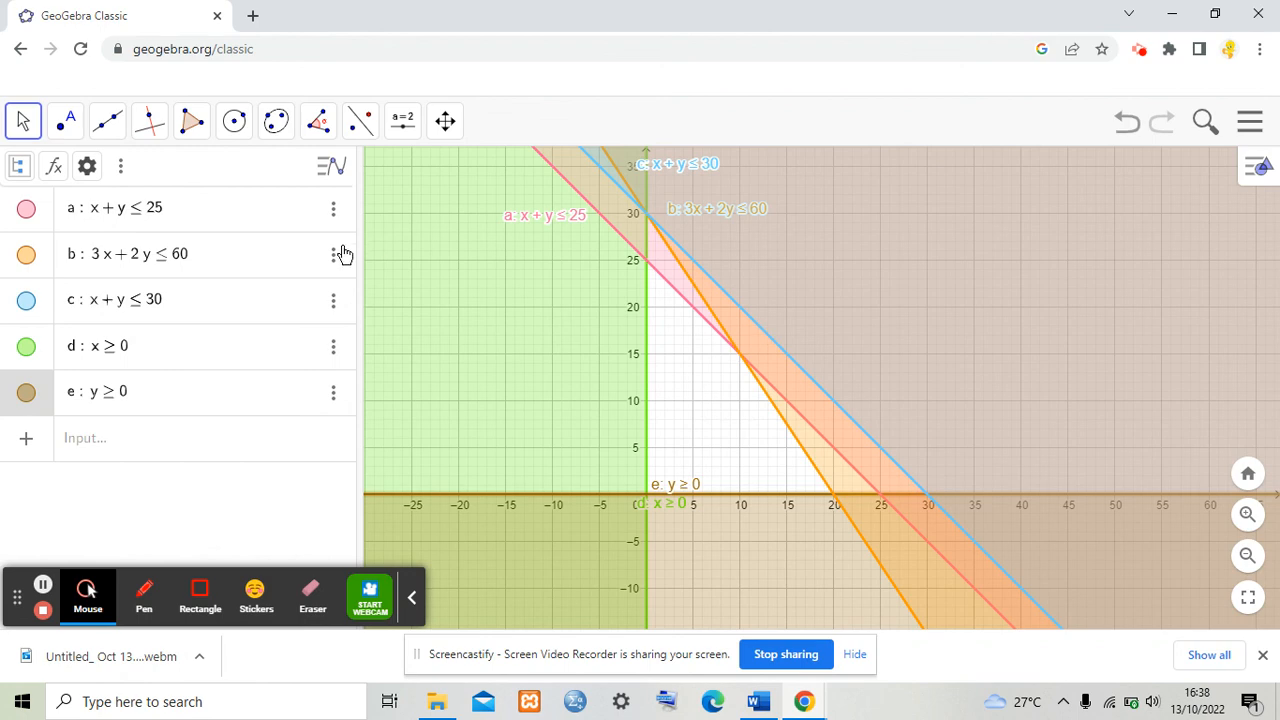
Step: Hide constraint c from the graph through its settings and close the panel
click(334, 306)
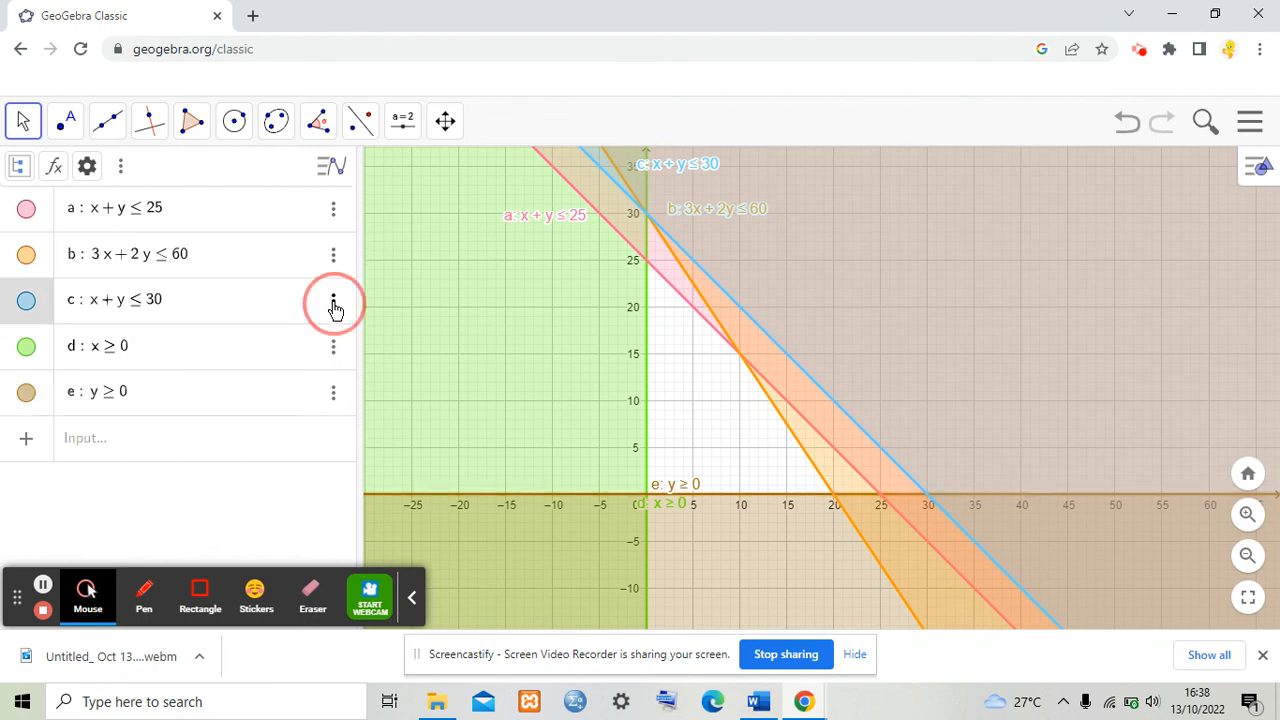
click(378, 372)
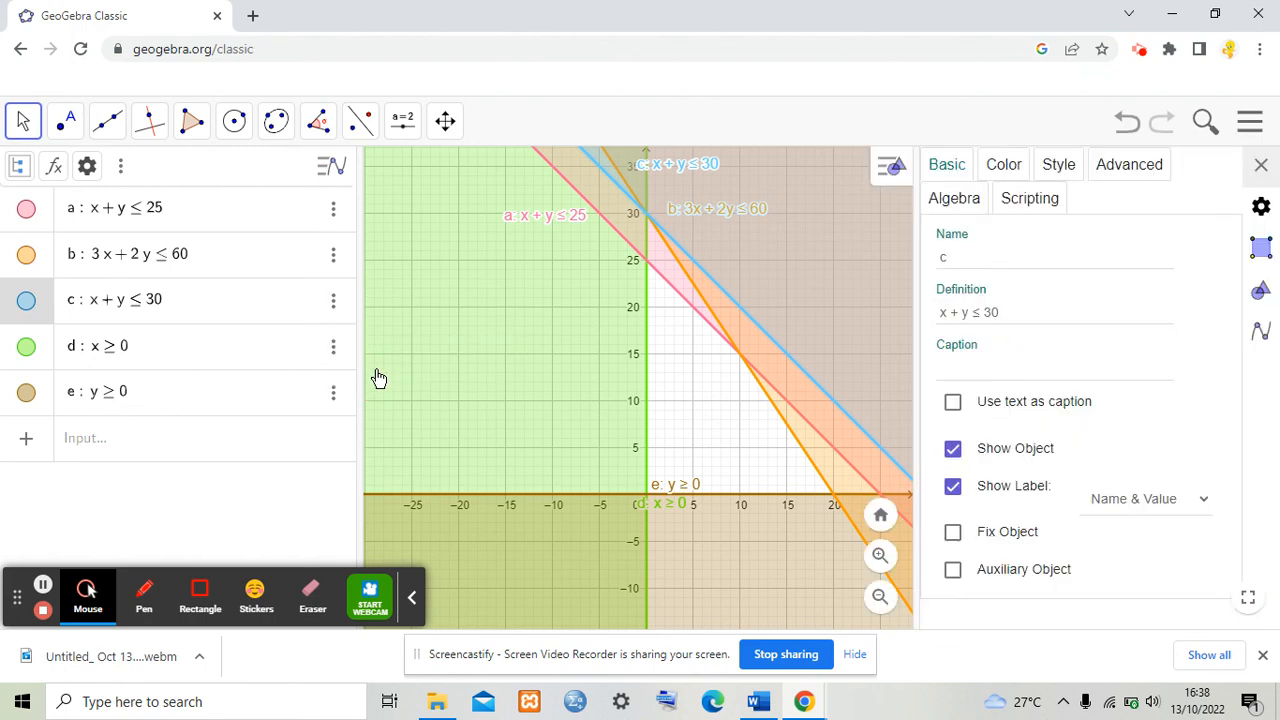
click(954, 451)
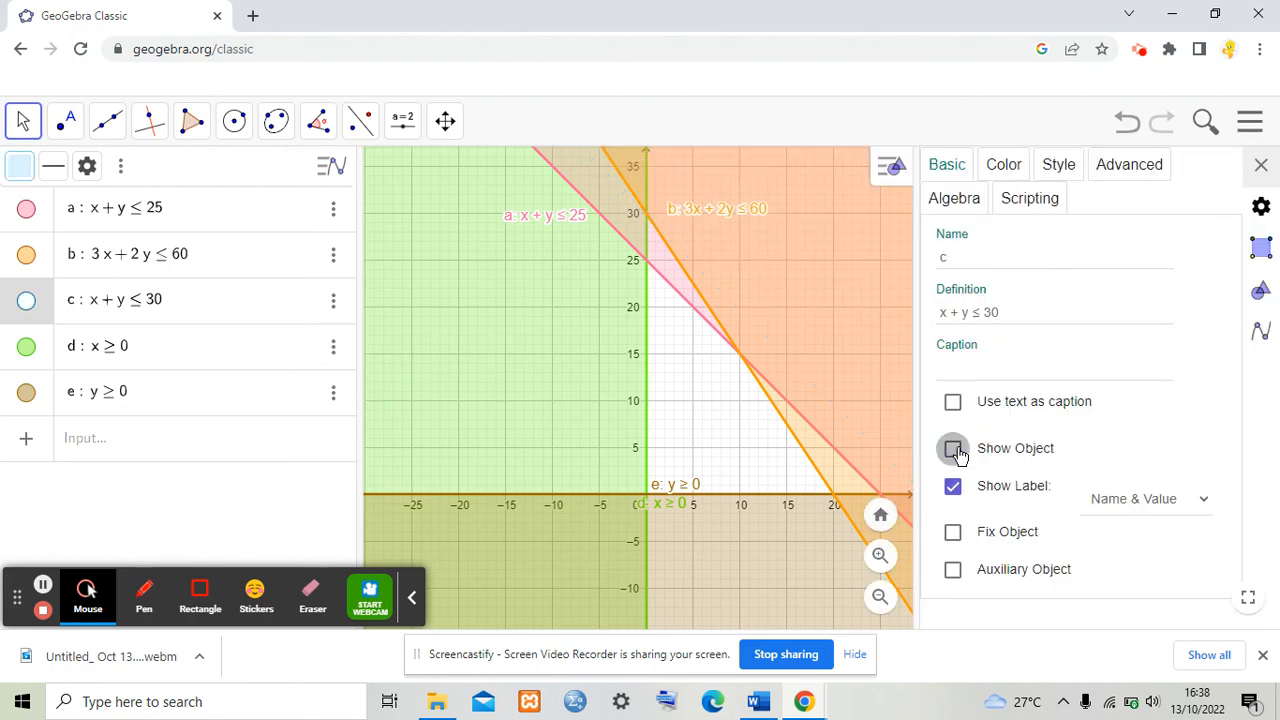
click(1261, 164)
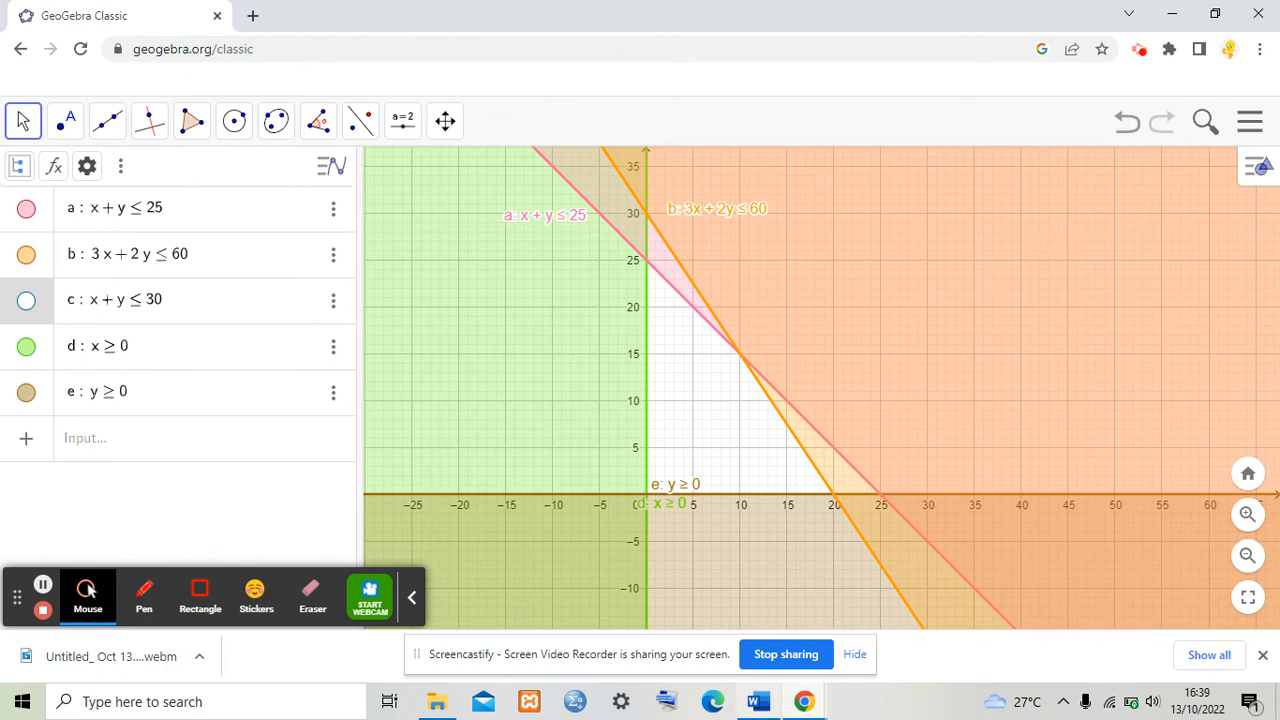
Step: Consult the reference graph in the Word document Bab 4, then return to the GeoGebra browser window
mouse_move(752, 706)
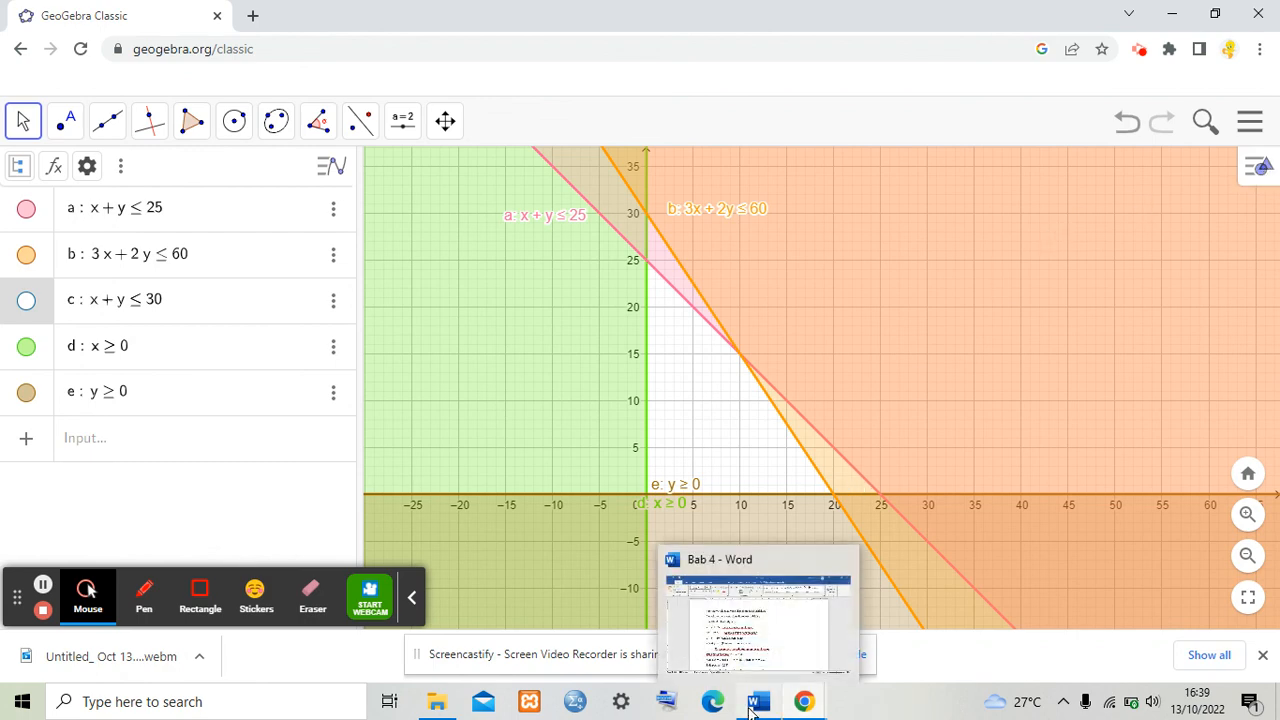
click(762, 643)
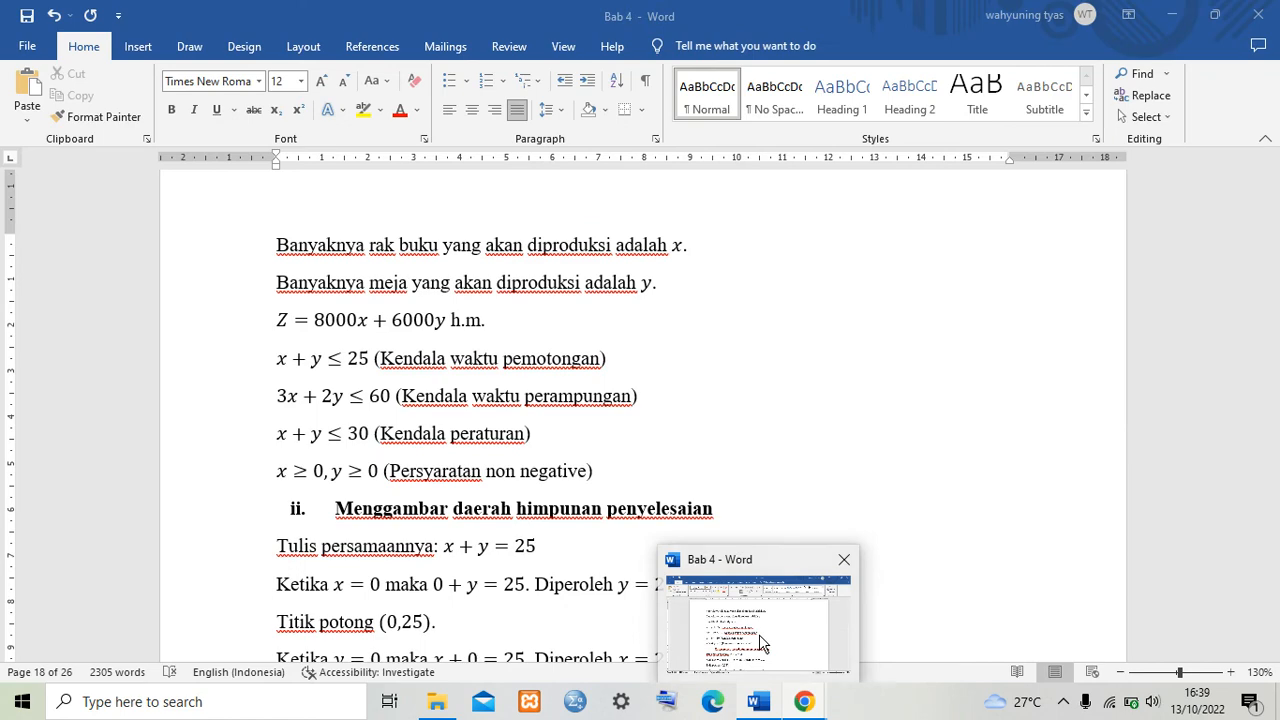
click(1014, 457)
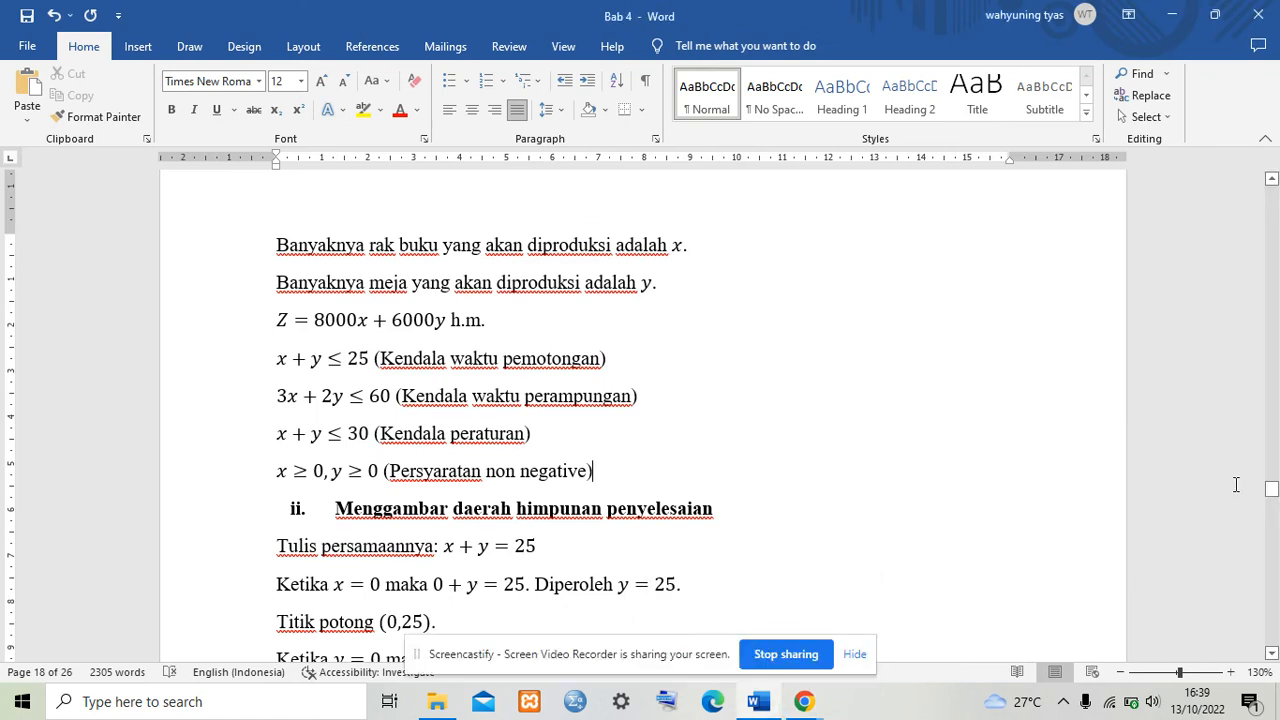
drag(1271, 488, 1272, 560)
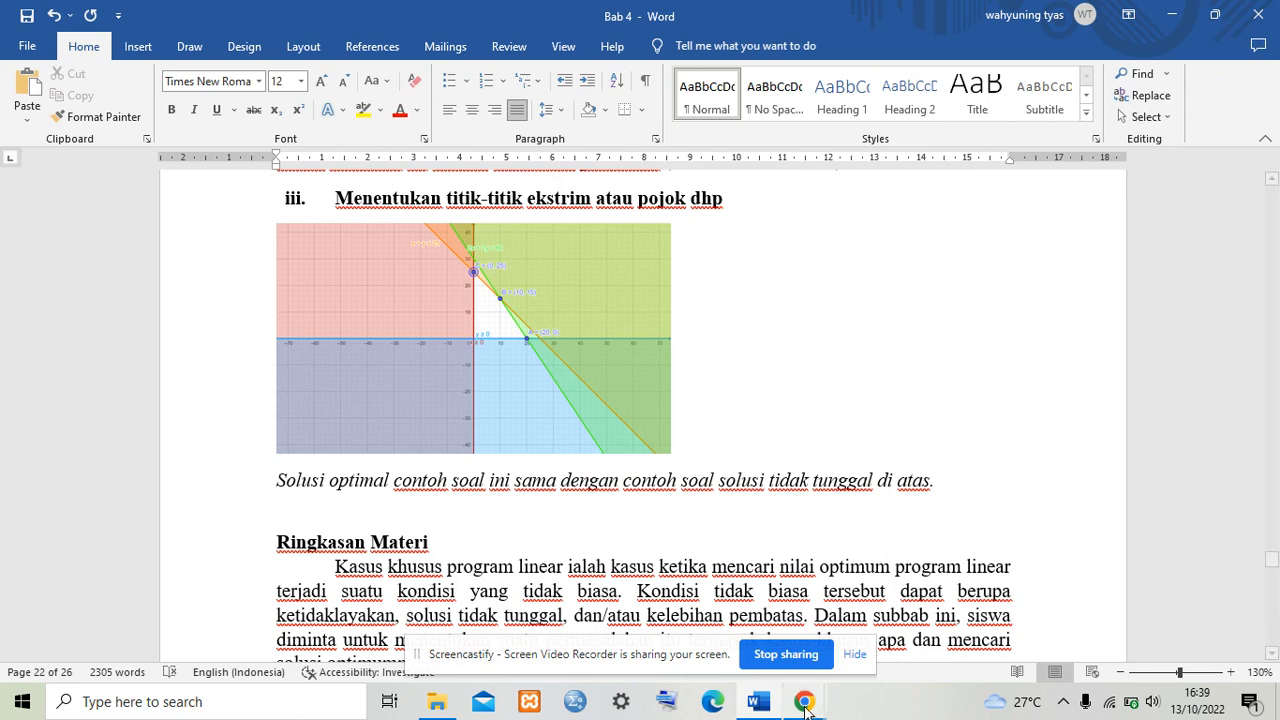
mouse_move(805, 703)
click(729, 632)
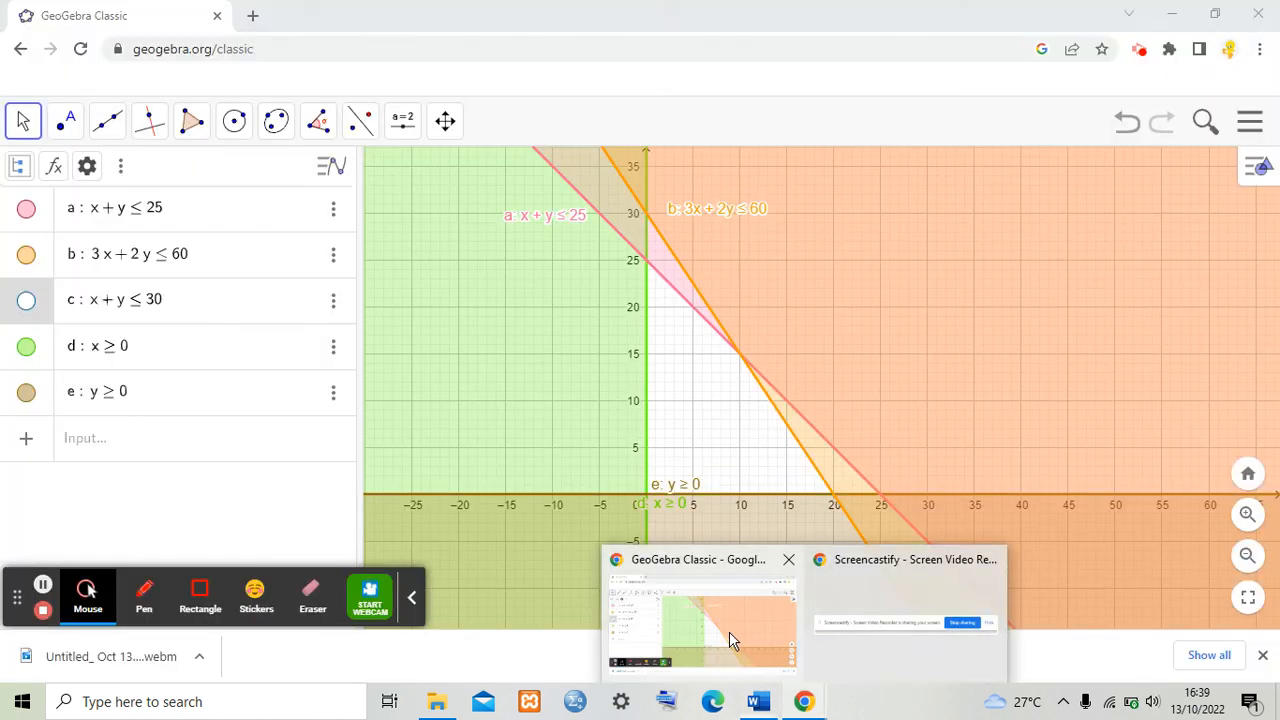